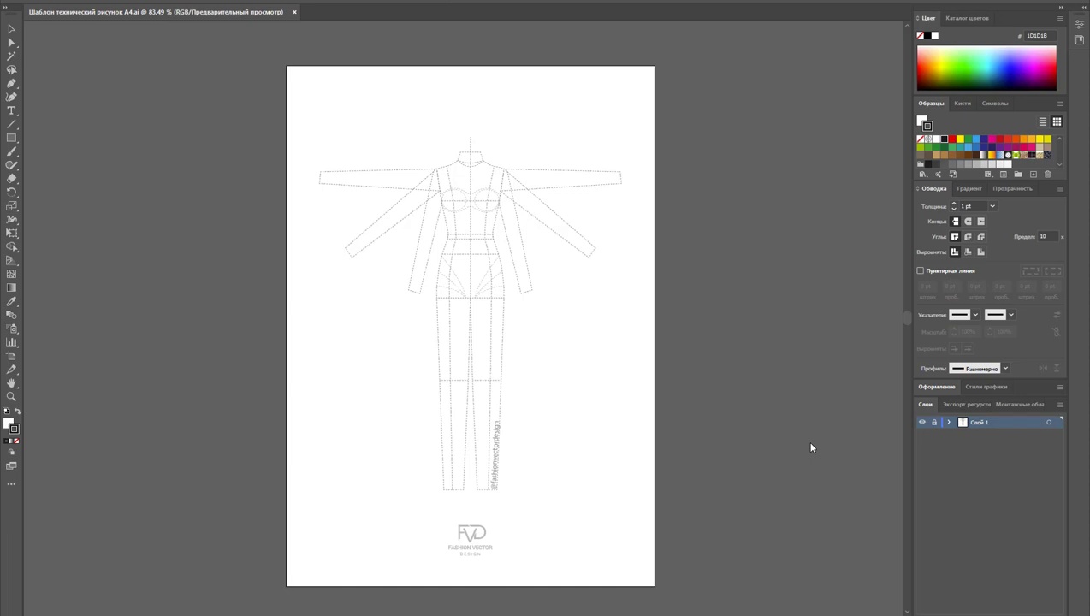
Unlock the croquis layer and delete the figure's leg paths
key("i")
left_click(933, 422)
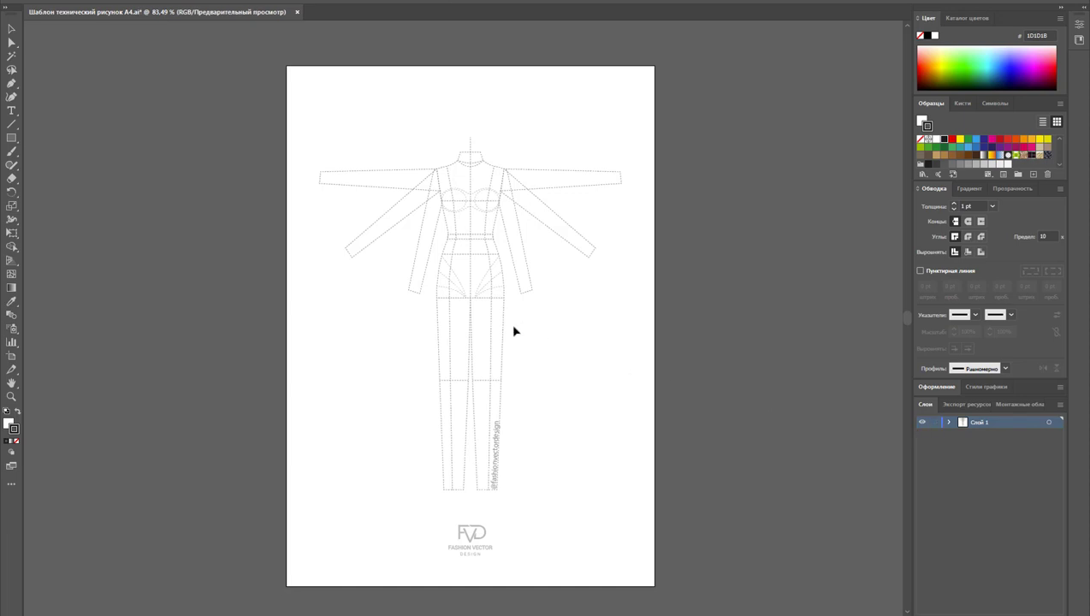
left_click_drag(632, 130, 569, 255)
left_click(211, 182)
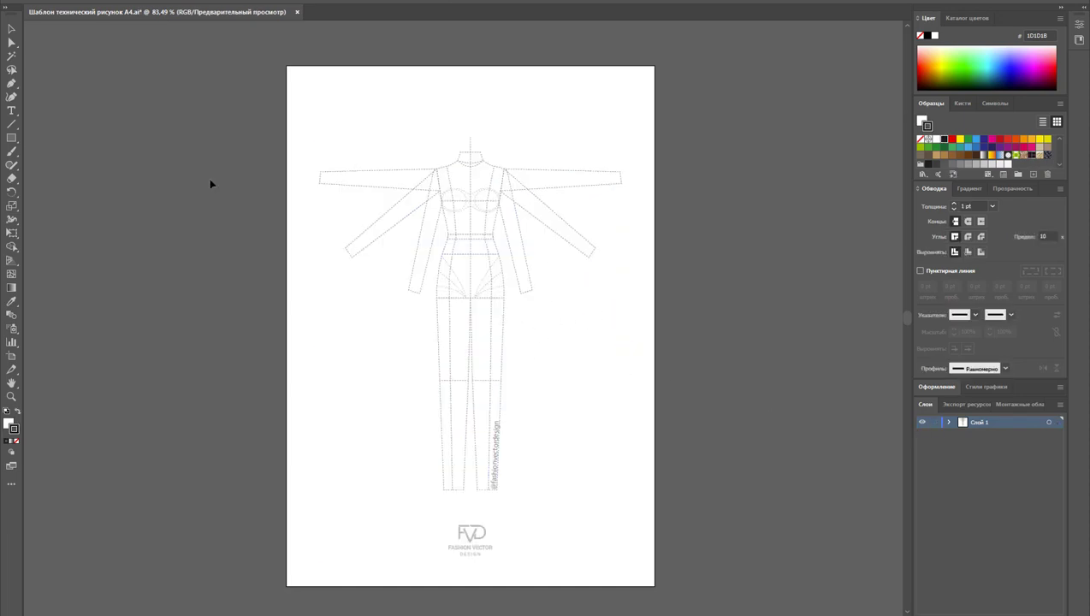
left_click(11, 42)
left_click_drag(599, 493, 358, 332)
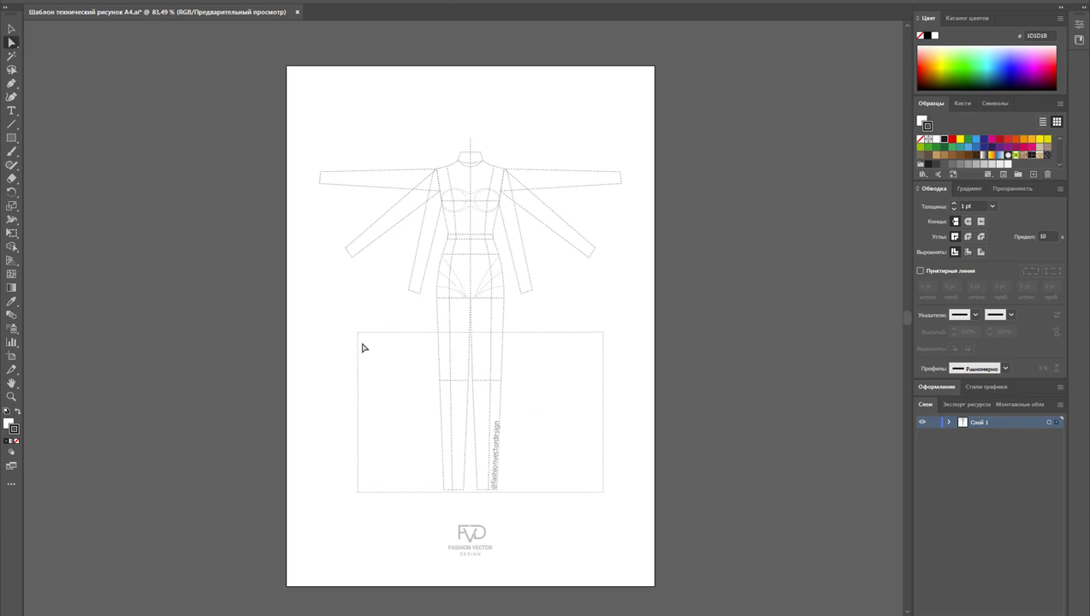
key("Delete")
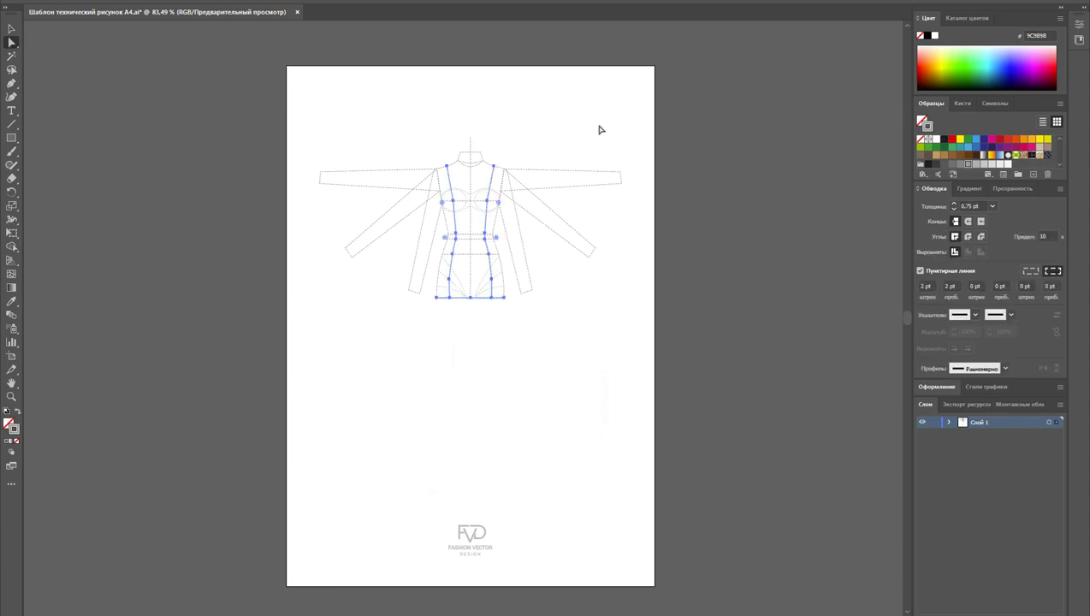
Delete both outstretched horizontal sleeves from the croquis
mouse_move(602, 129)
left_mouse_down()
mouse_move(566, 245)
mouse_move(589, 250)
left_mouse_up()
key("Delete")
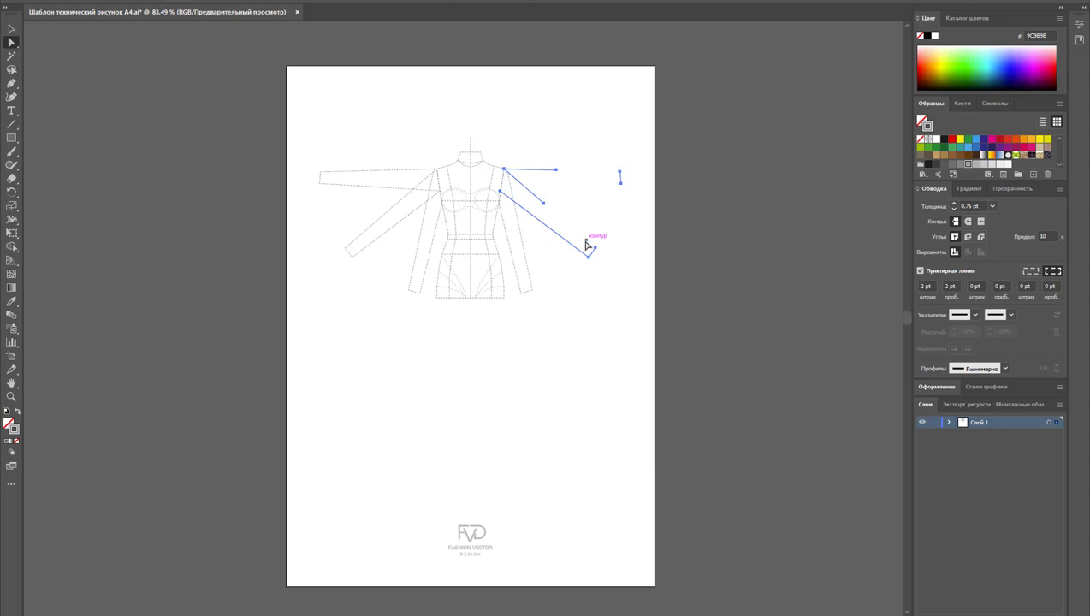
key("Delete")
left_click_drag(273, 97, 367, 280)
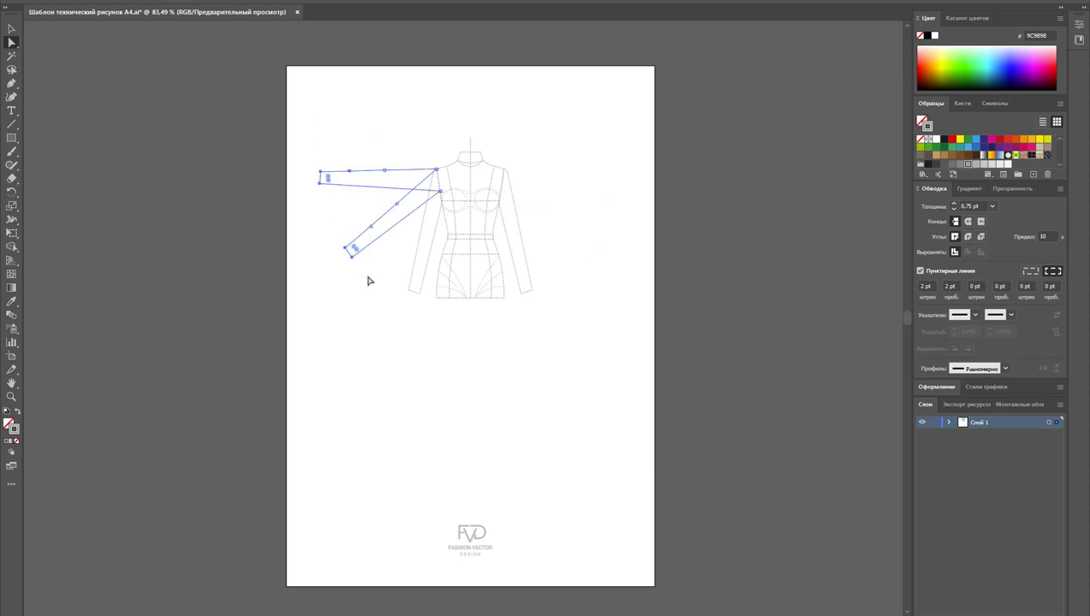
key("Delete")
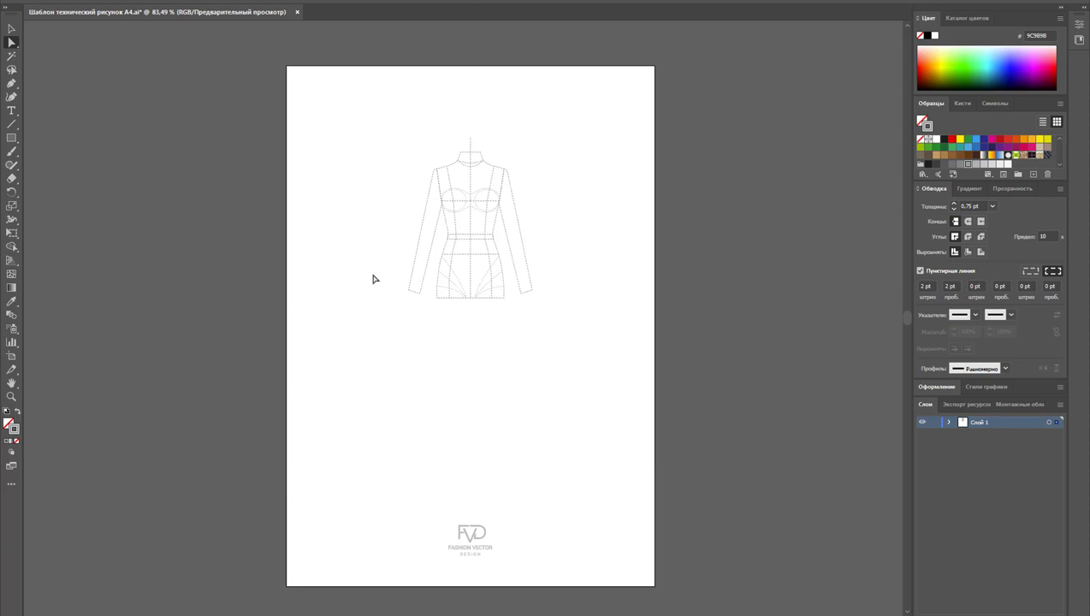
Drag the whole trimmed figure upward so it sits centred near the sheet's top
left_click_drag(346, 119, 555, 358)
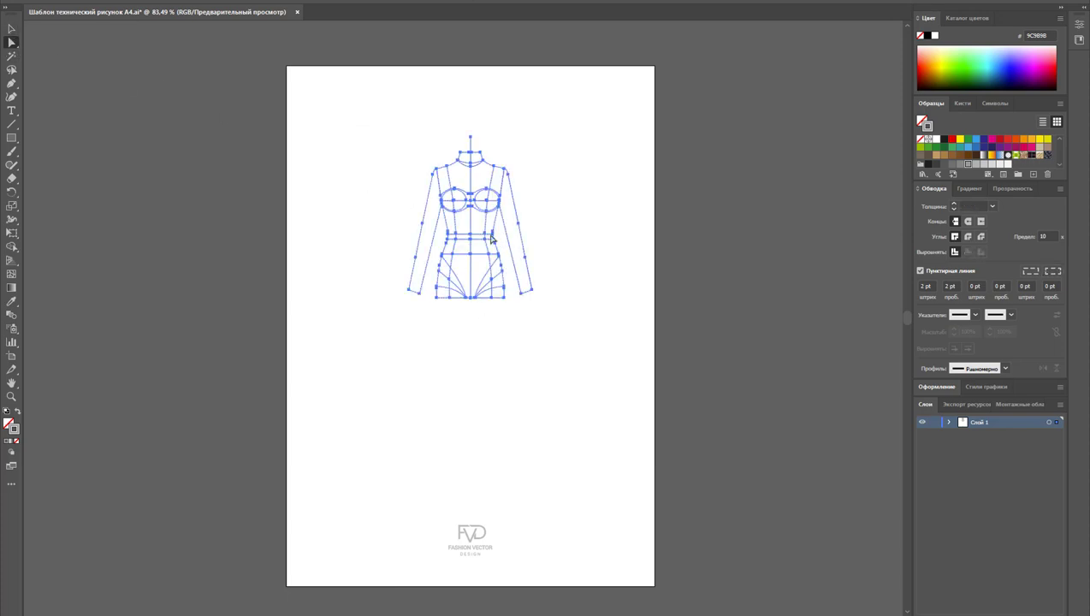
mouse_move(473, 225)
left_mouse_down()
mouse_move(387, 181)
mouse_move(473, 178)
left_mouse_up()
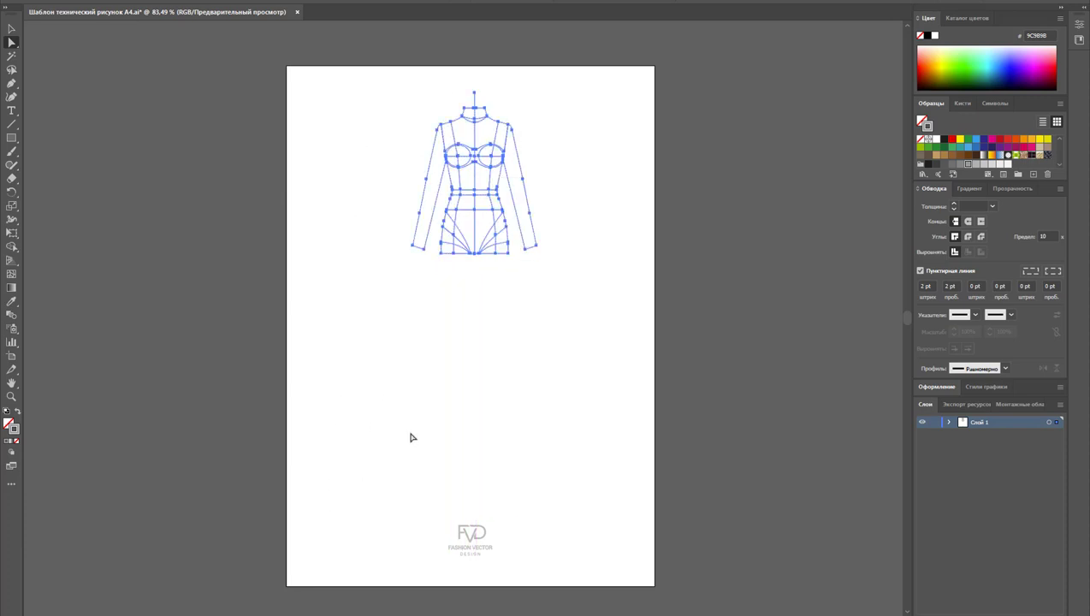
left_click(12, 28)
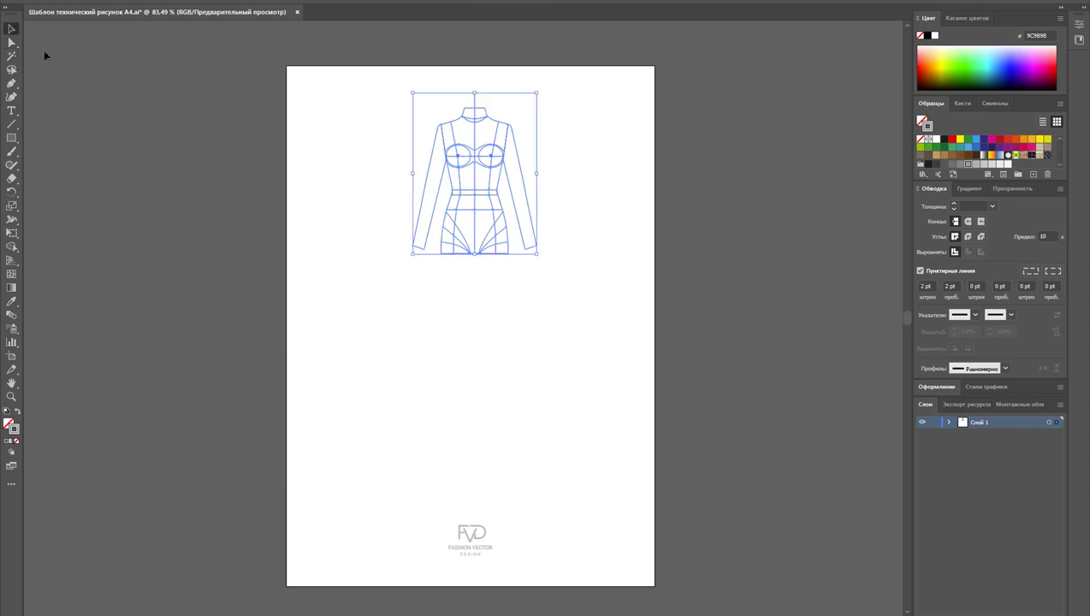
left_click(441, 373)
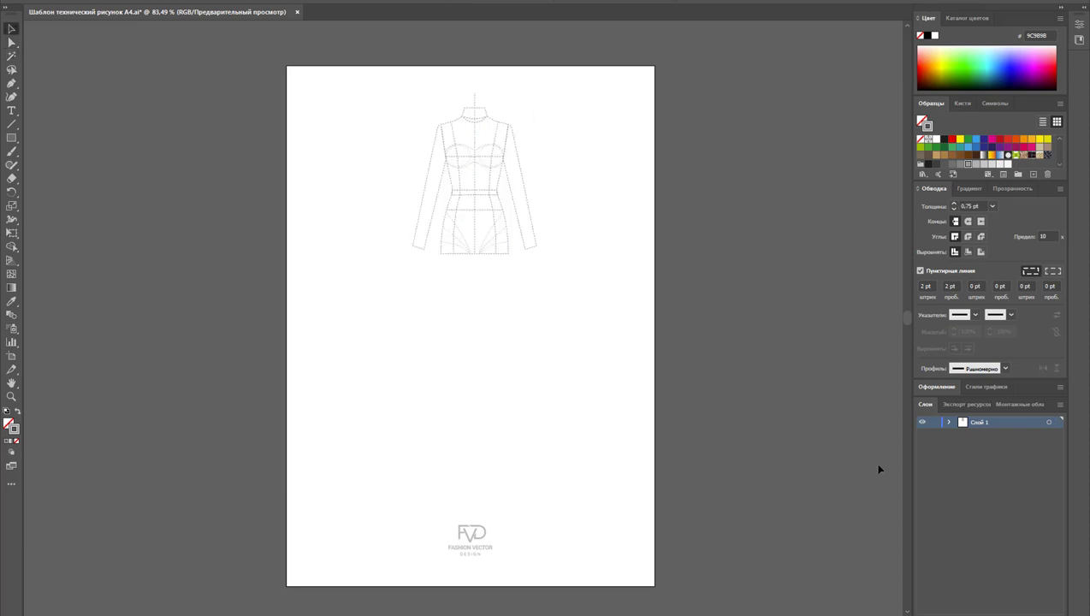
Lock Layer 1, zoom in on the figure, and add new layer Слой 2 above it
left_click(933, 422)
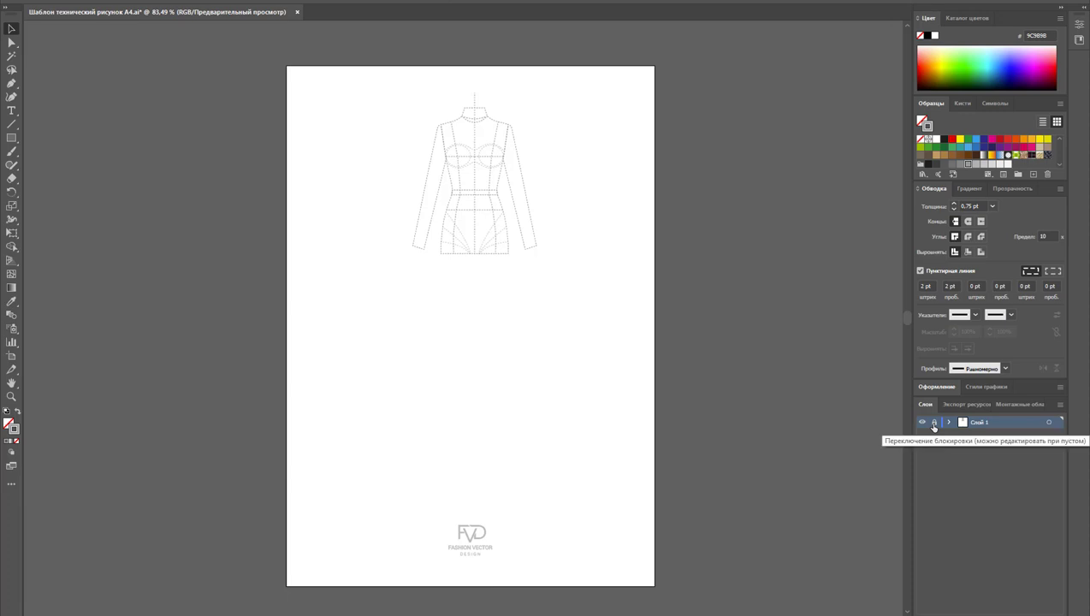
left_click(12, 396)
left_click_drag(417, 122, 573, 304)
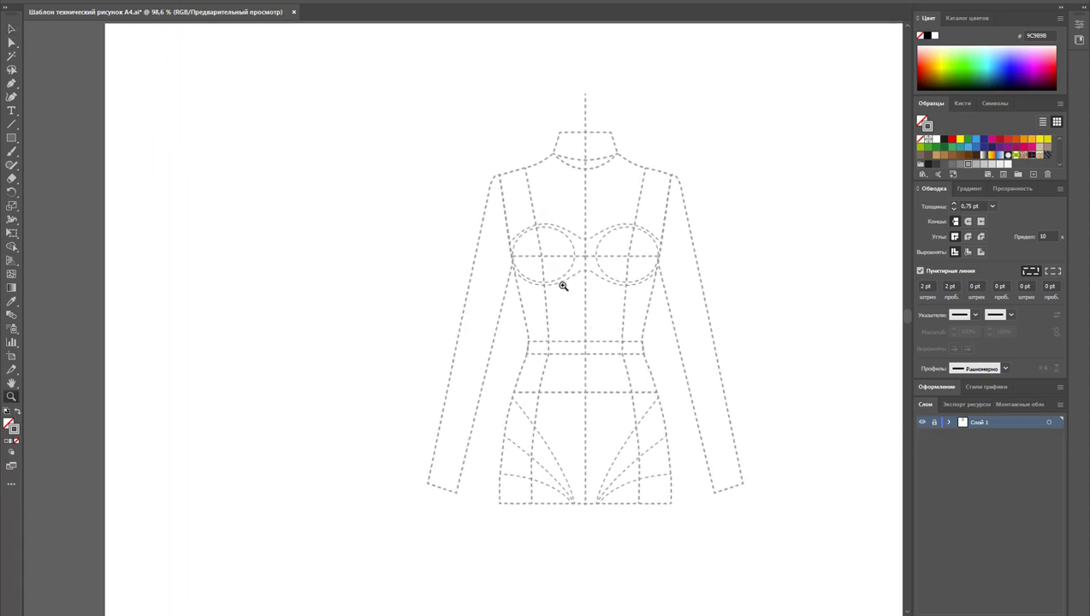
scroll(479, 317, "right", 2)
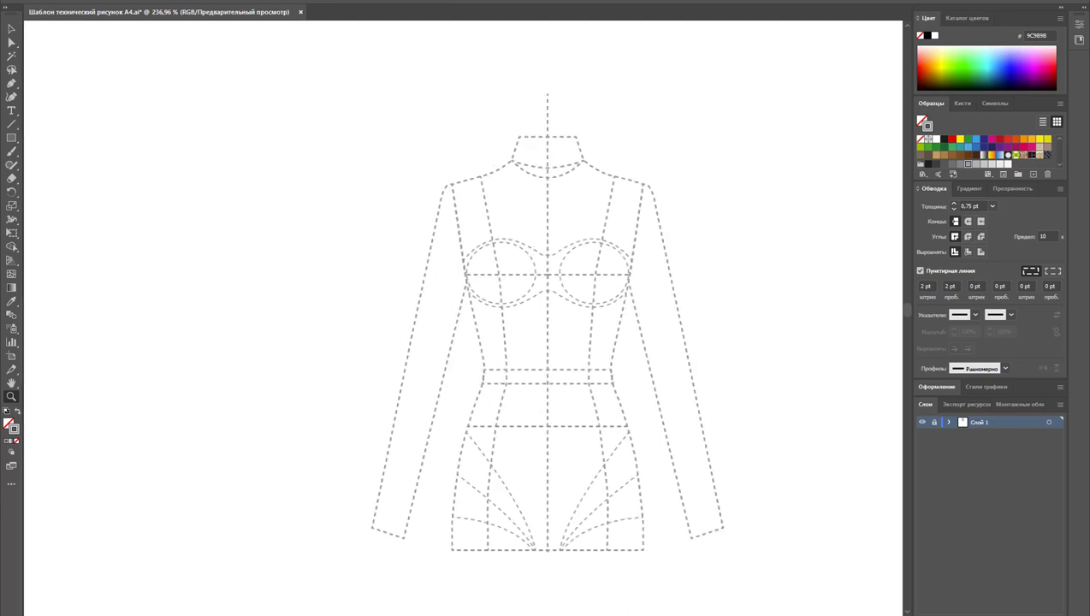
scroll(479, 316, "right", 1)
scroll(478, 316, "right", 3)
scroll(545, 504, "left", 1)
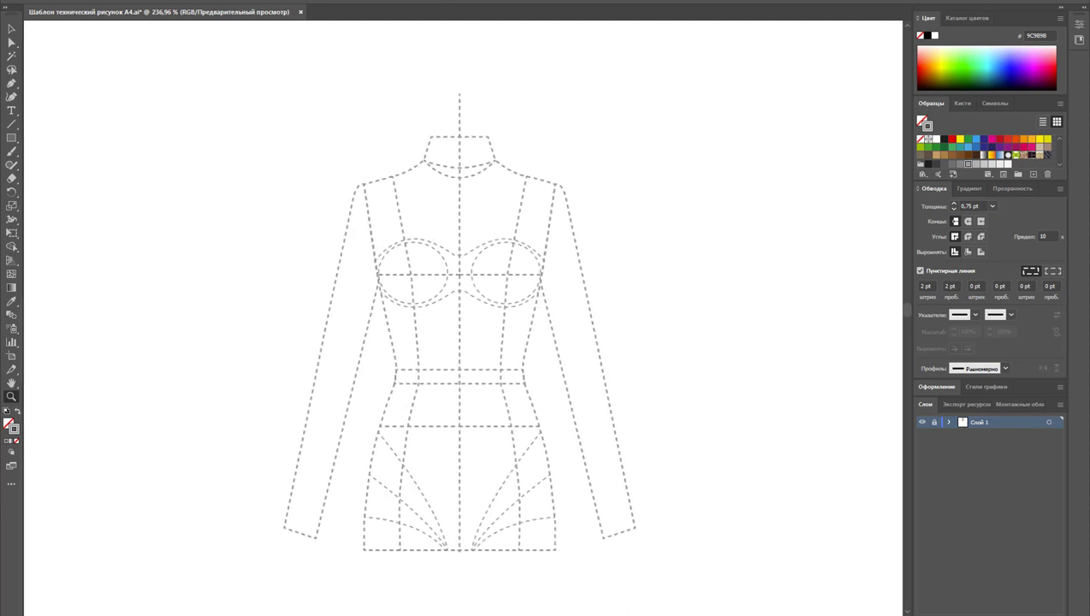
scroll(545, 504, "down", 1)
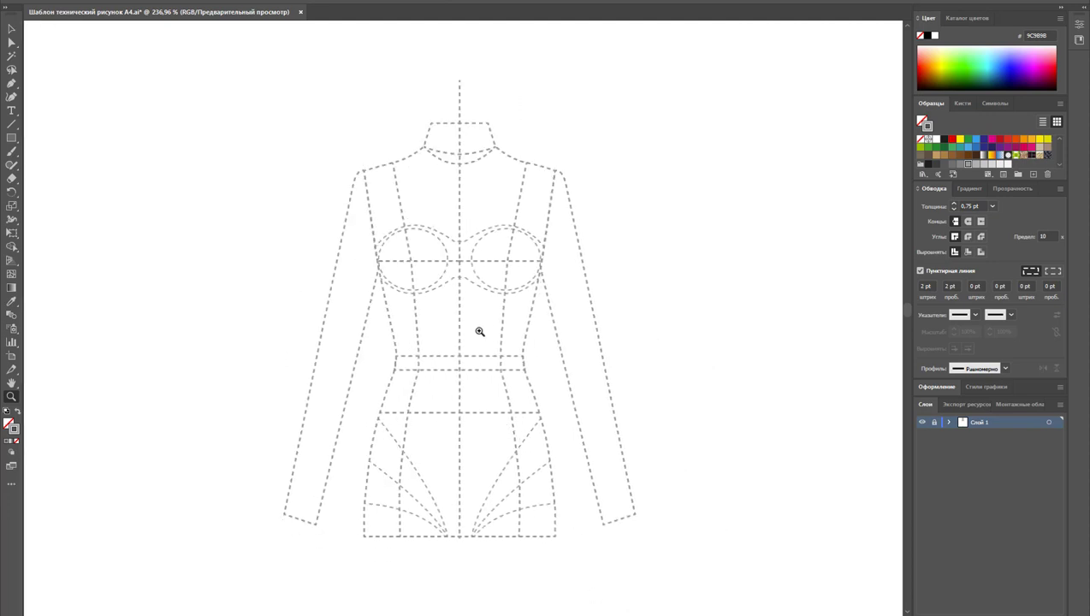
left_click_drag(447, 311, 459, 318)
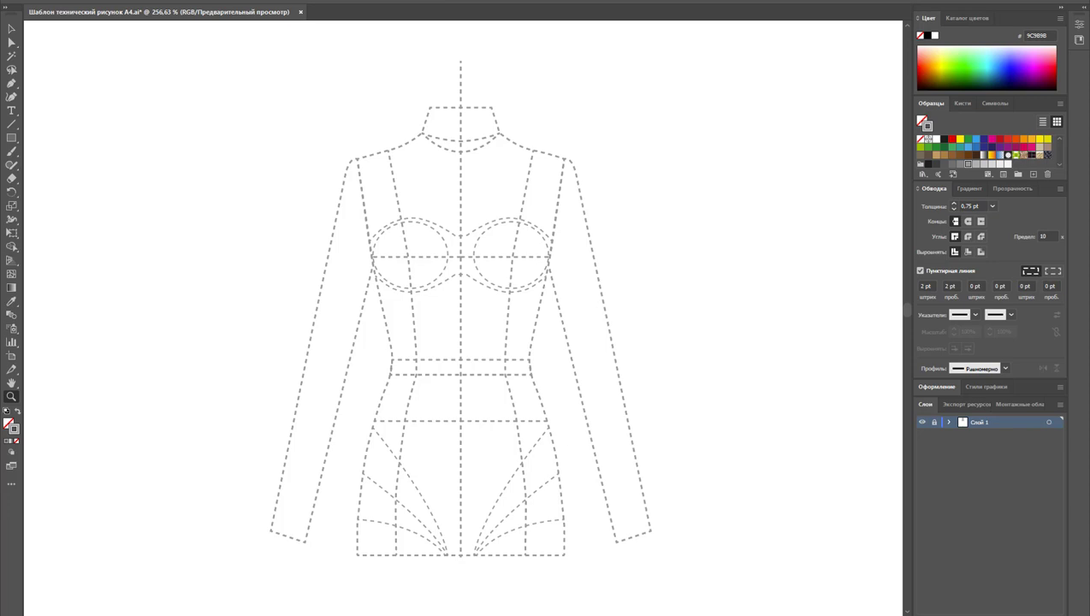
key("ctrl+l")
Set the Pen stroke to solid, non-dashed 1D1D1B at 1 pt weight
left_click(11, 83)
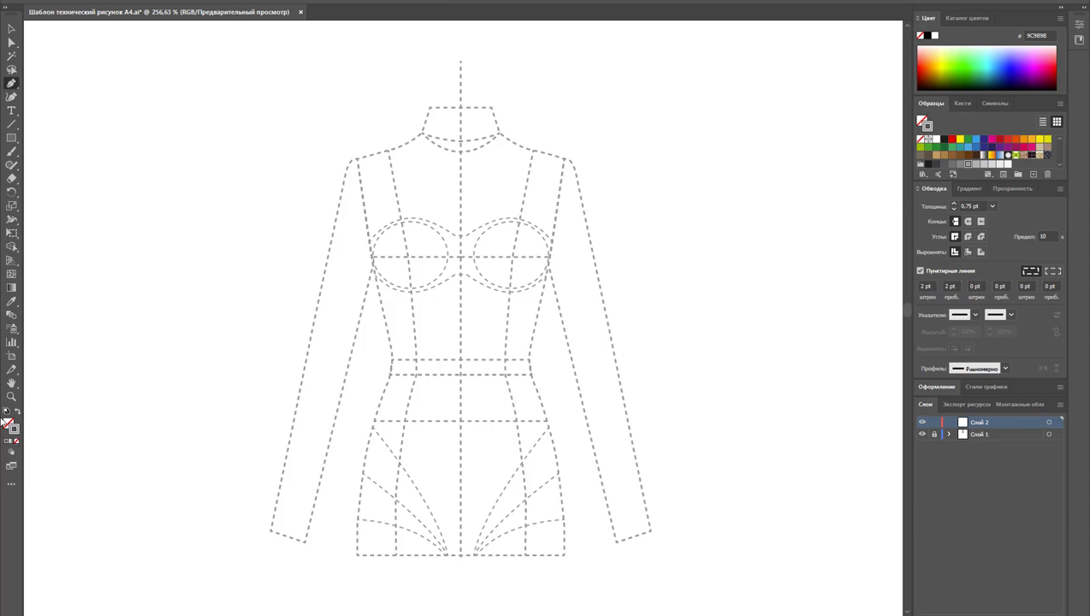
left_click(943, 140)
left_click(921, 272)
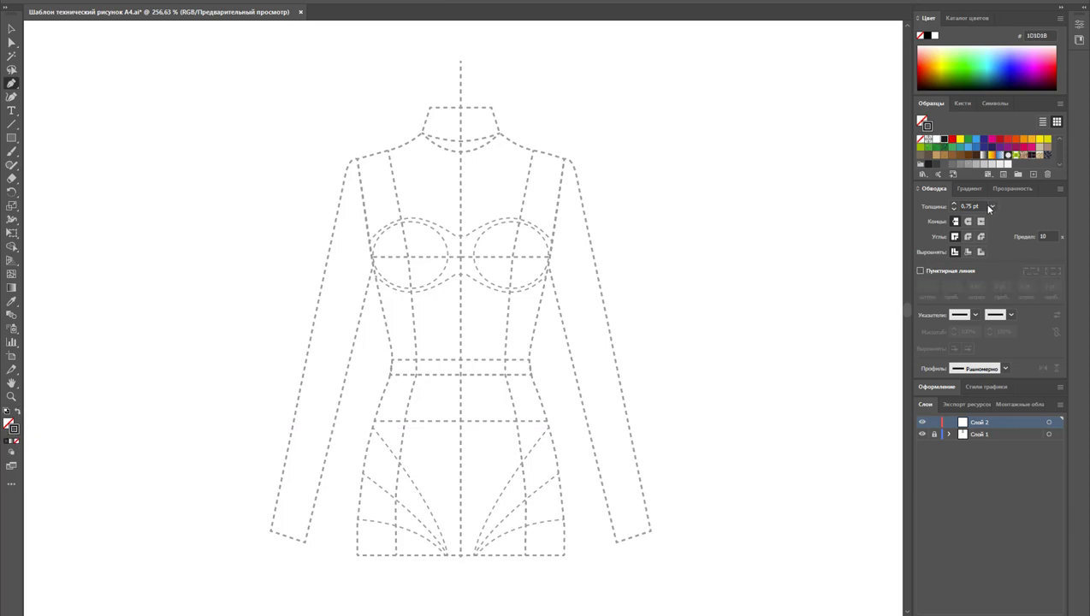
left_click(990, 207)
left_click(1001, 258)
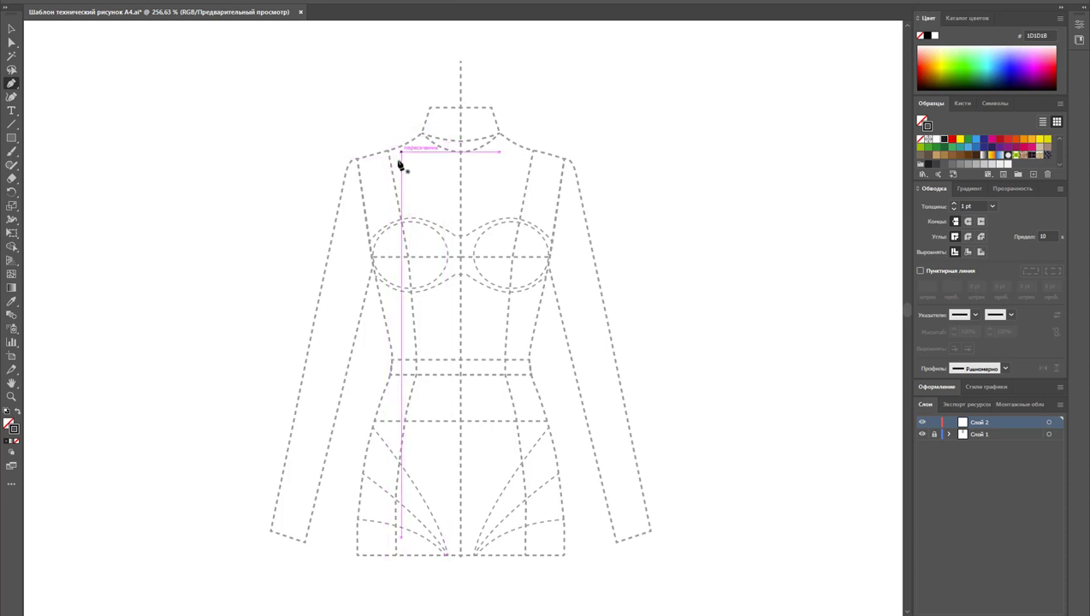
Draw the curved wrap front edge from the neckline down to the hem and across the hem
left_click(423, 129)
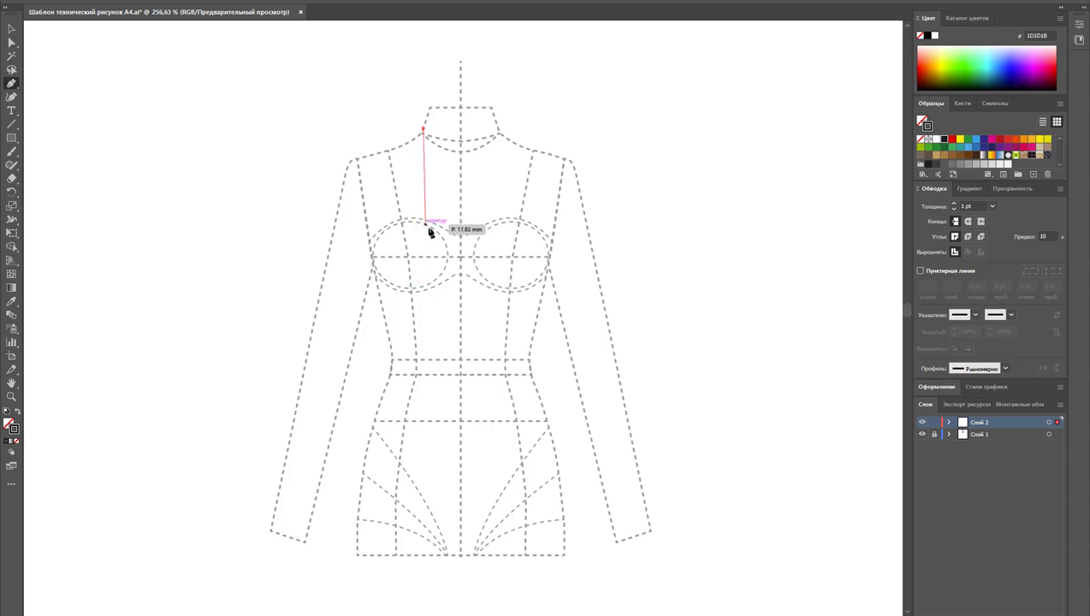
left_click_drag(433, 220, 467, 269)
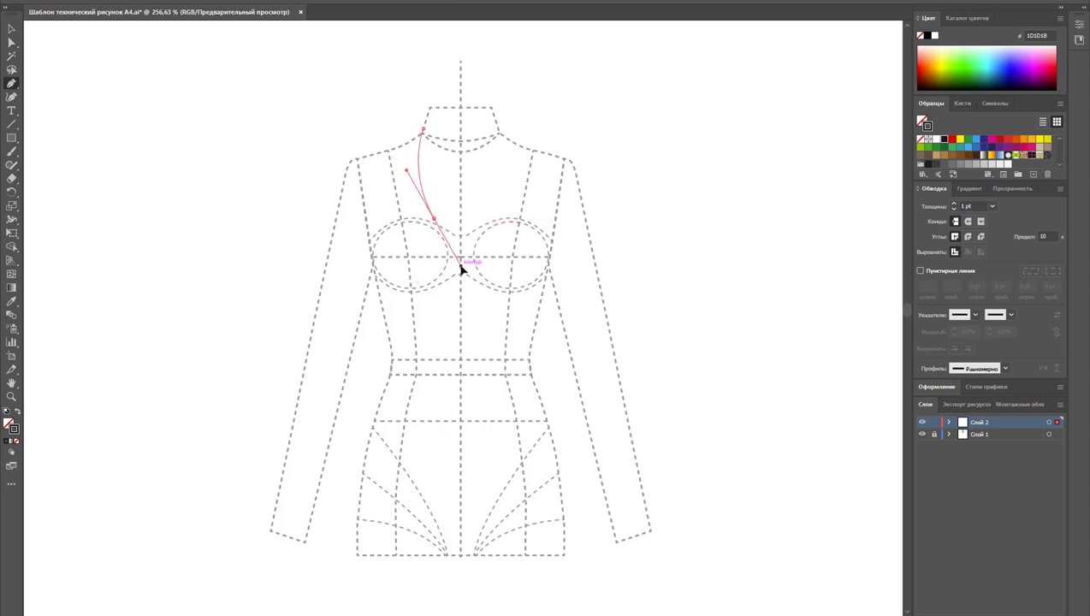
left_click_drag(467, 268, 505, 358)
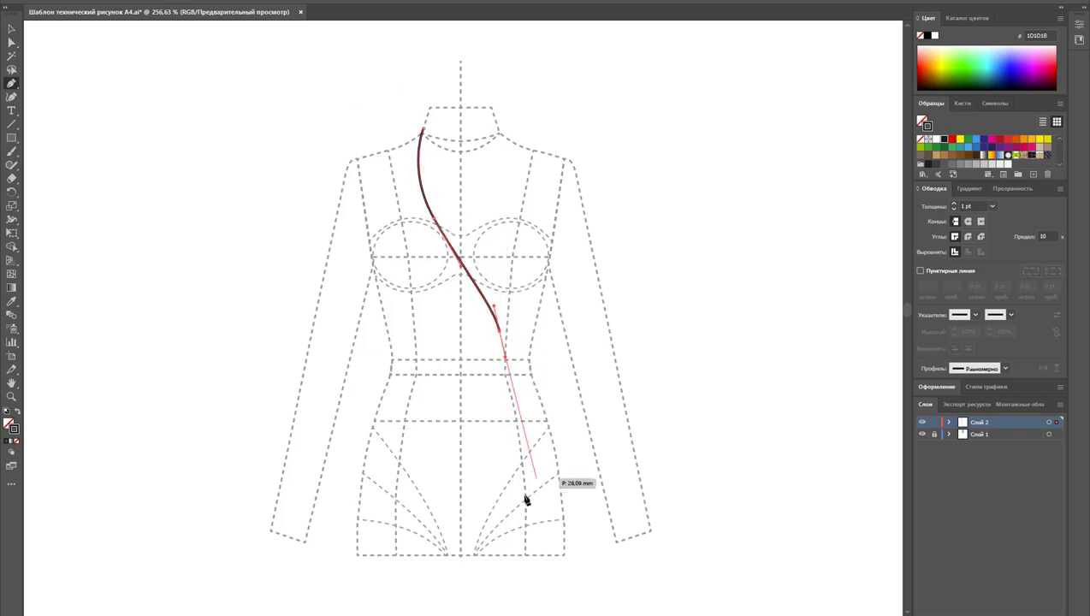
left_click(505, 375)
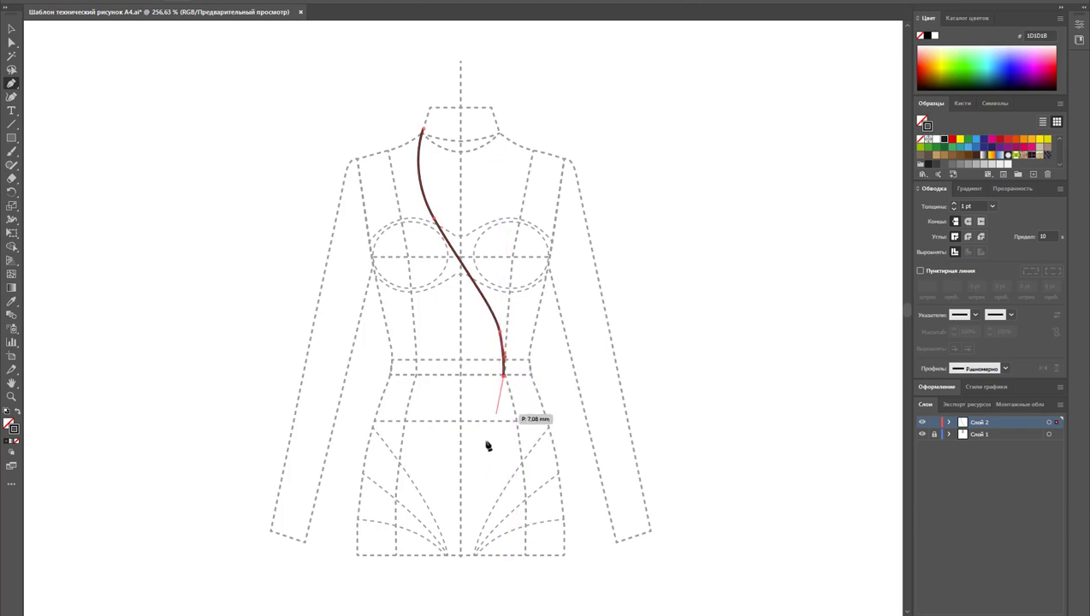
left_click(467, 556)
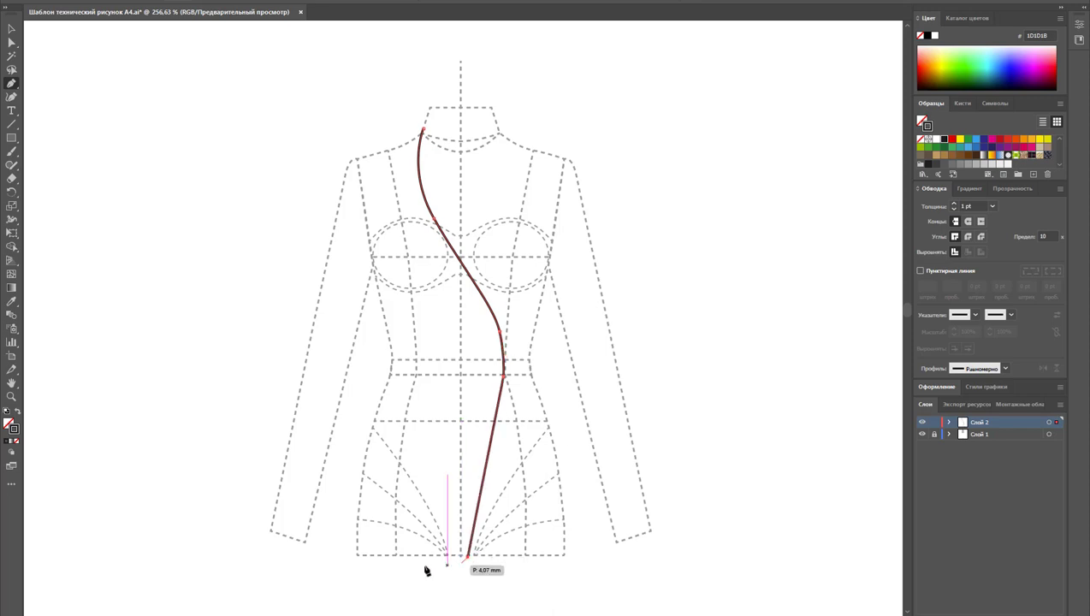
left_click(353, 557)
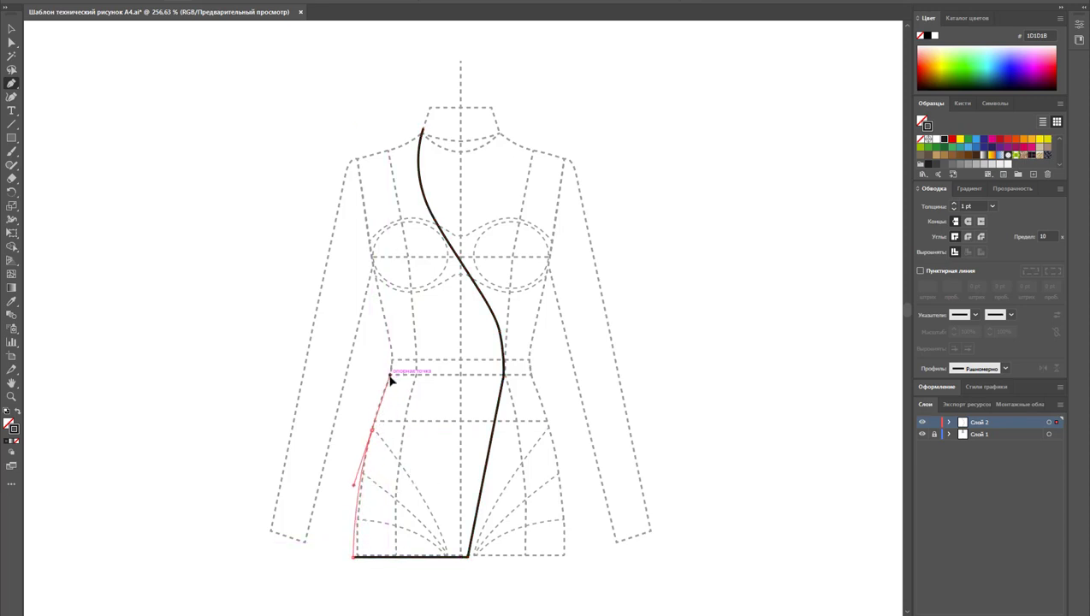
Add the left side seam, waist and shoulder points, closing the panel at the neckline
left_click_drag(390, 374, 390, 351)
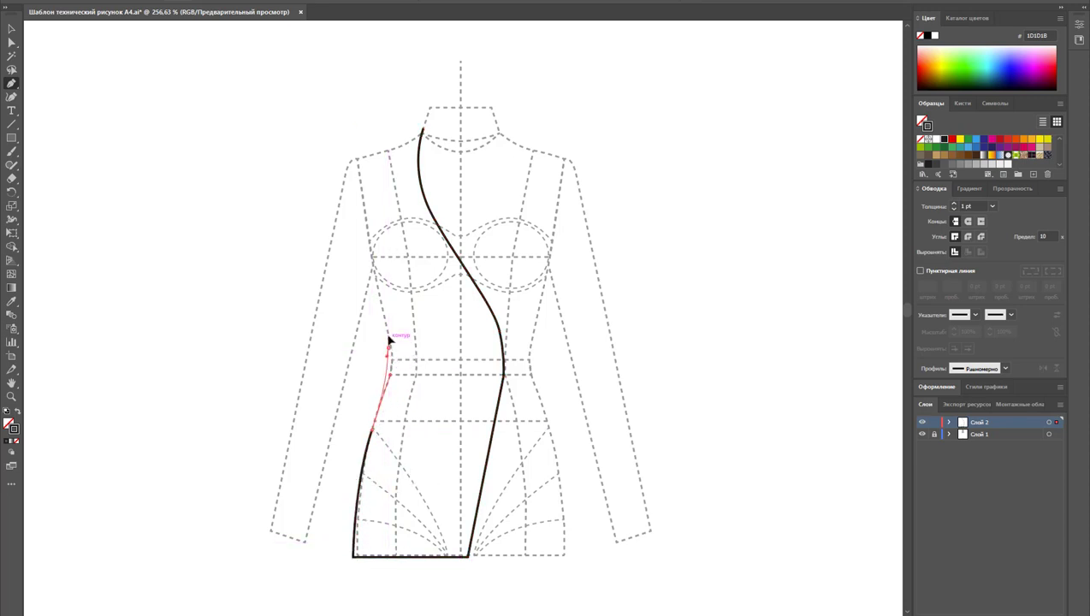
left_click_drag(390, 351, 410, 391)
key("ctrl+z")
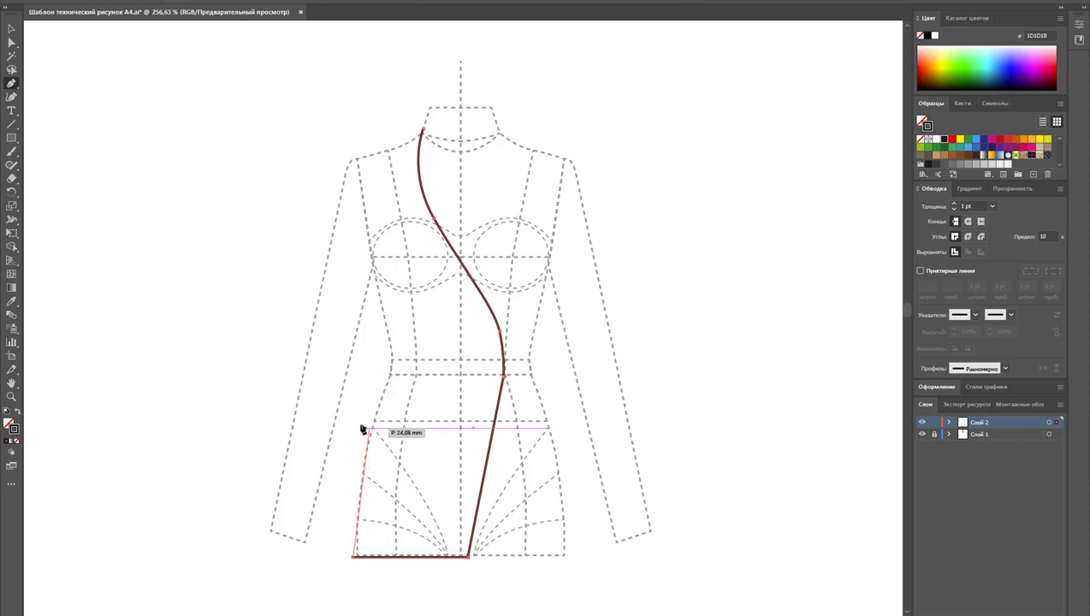
key("ctrl+z")
left_click_drag(369, 427, 388, 360)
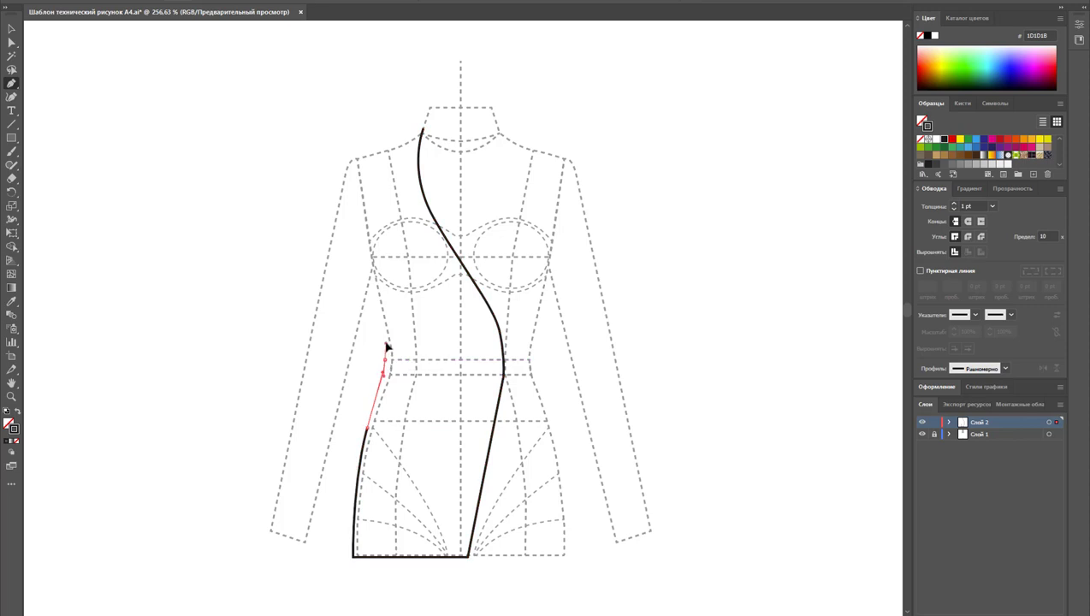
left_click(386, 336)
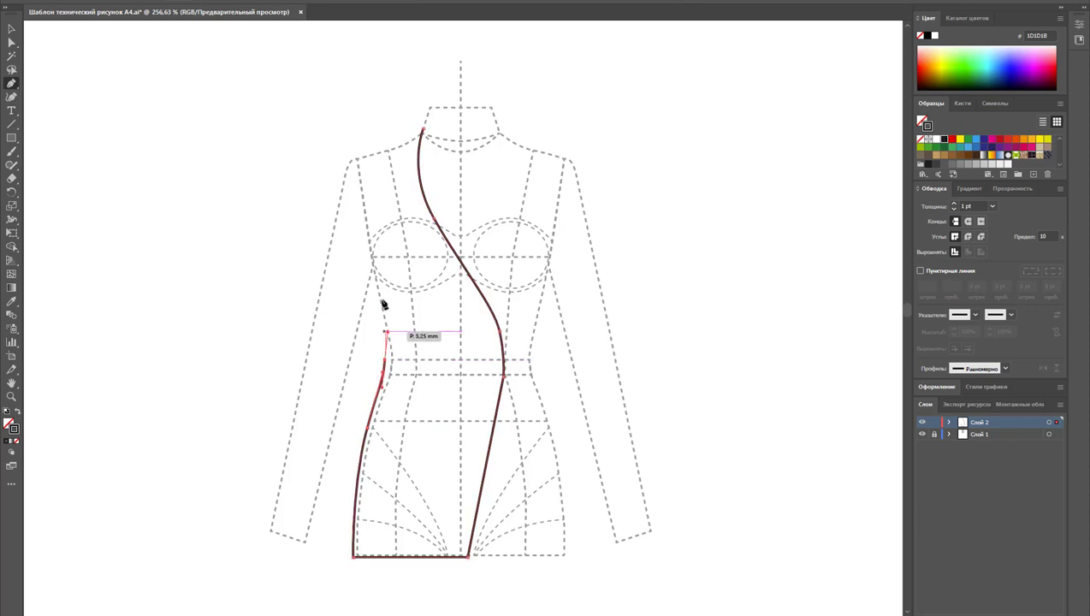
left_click(353, 161)
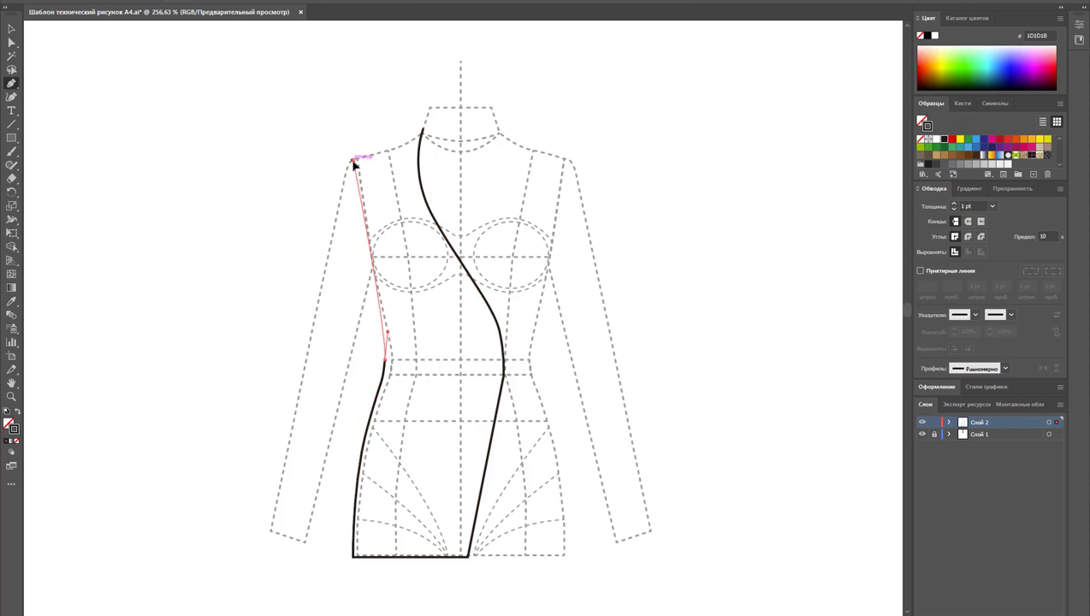
left_click(423, 131)
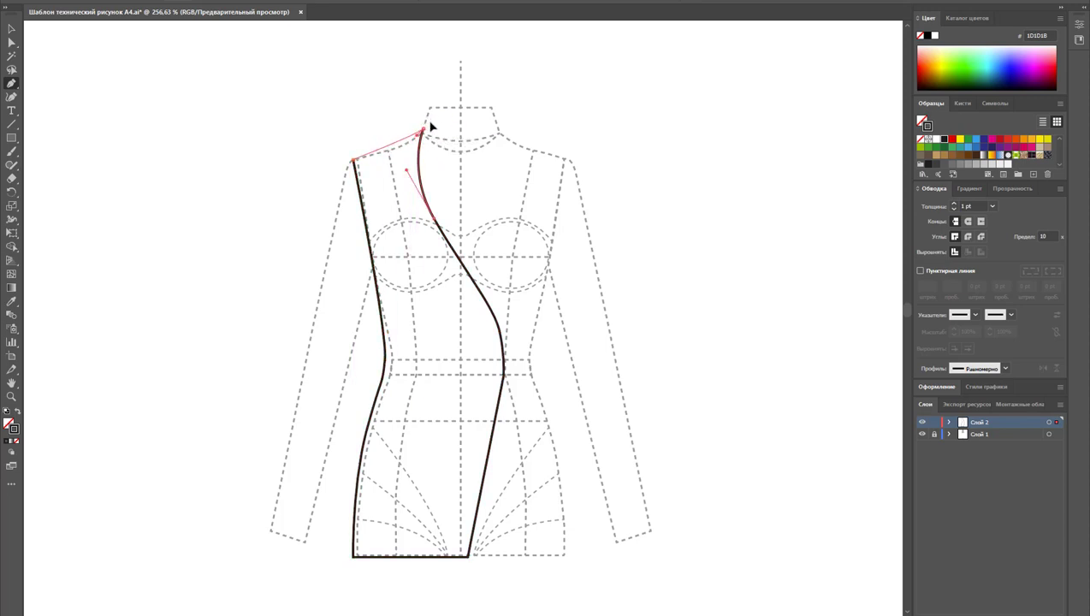
Apply Round Join to the front panel outline
key("v")
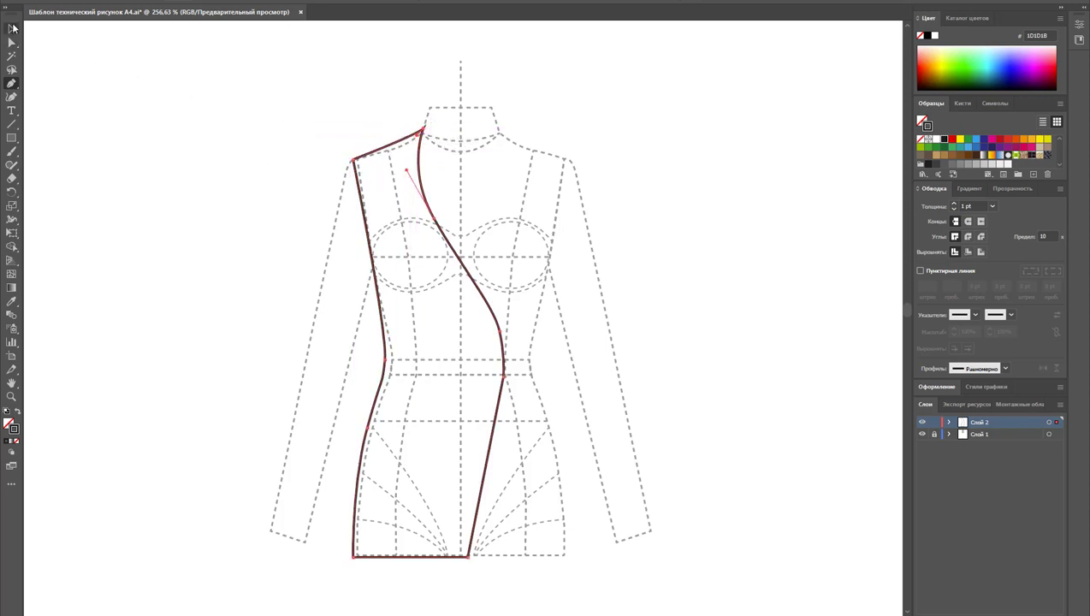
left_click(456, 153)
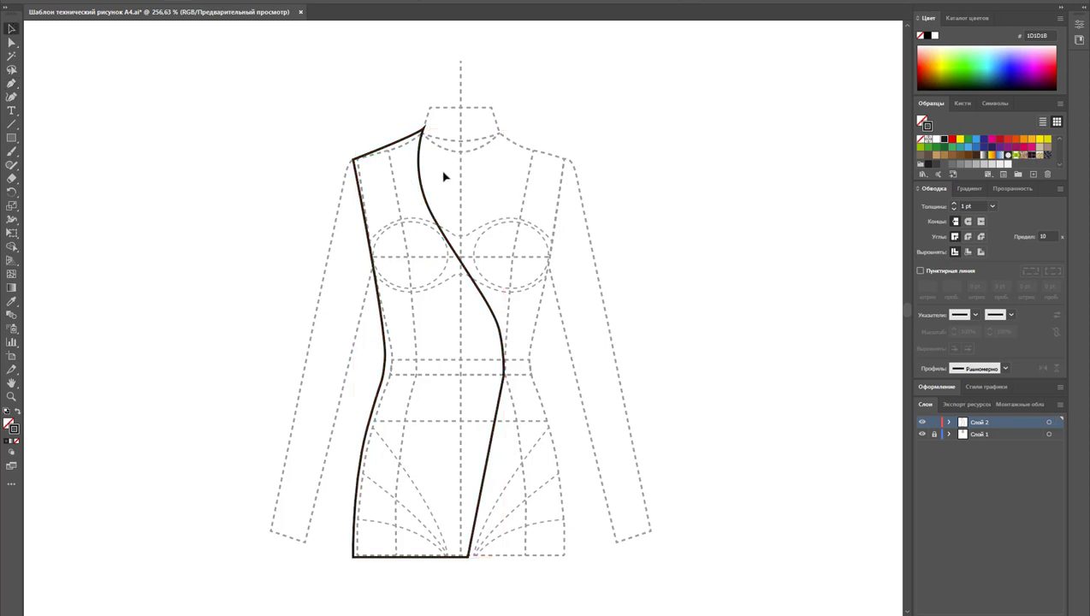
left_click(424, 134)
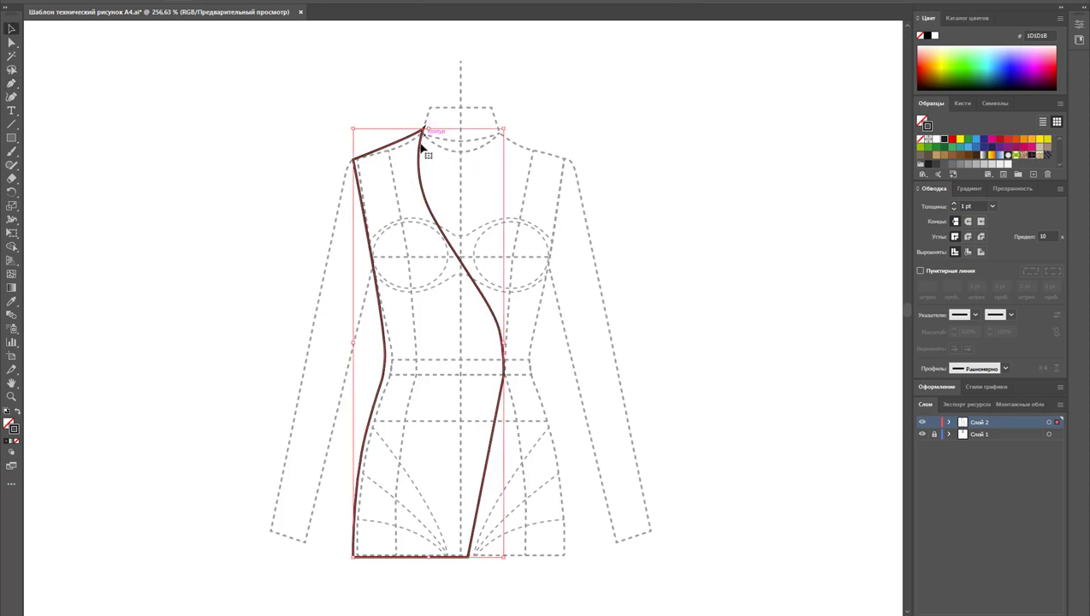
left_click(969, 238)
left_click(763, 244)
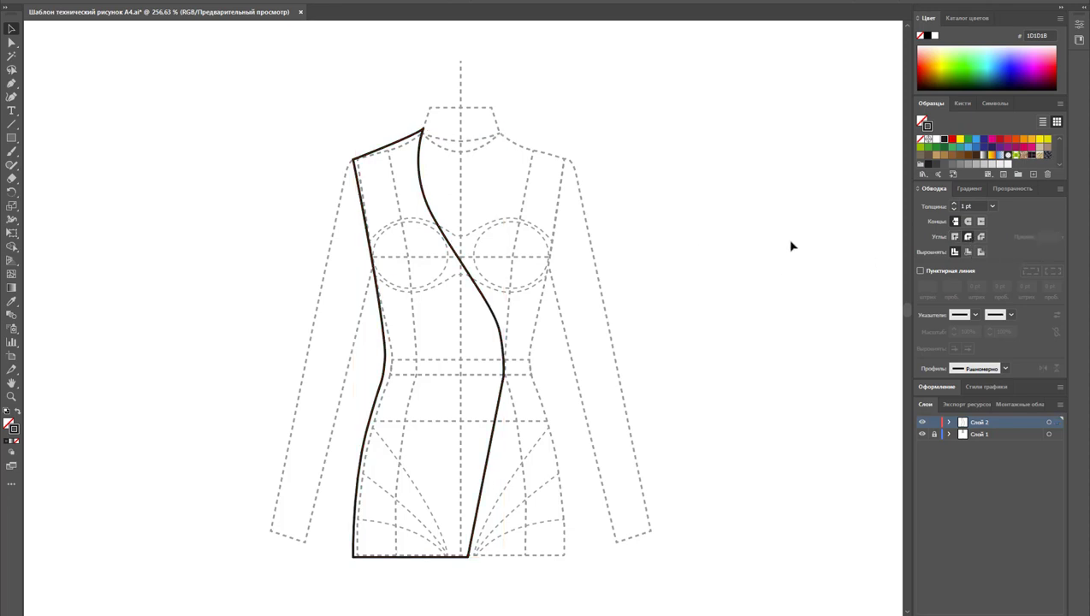
left_click(316, 0)
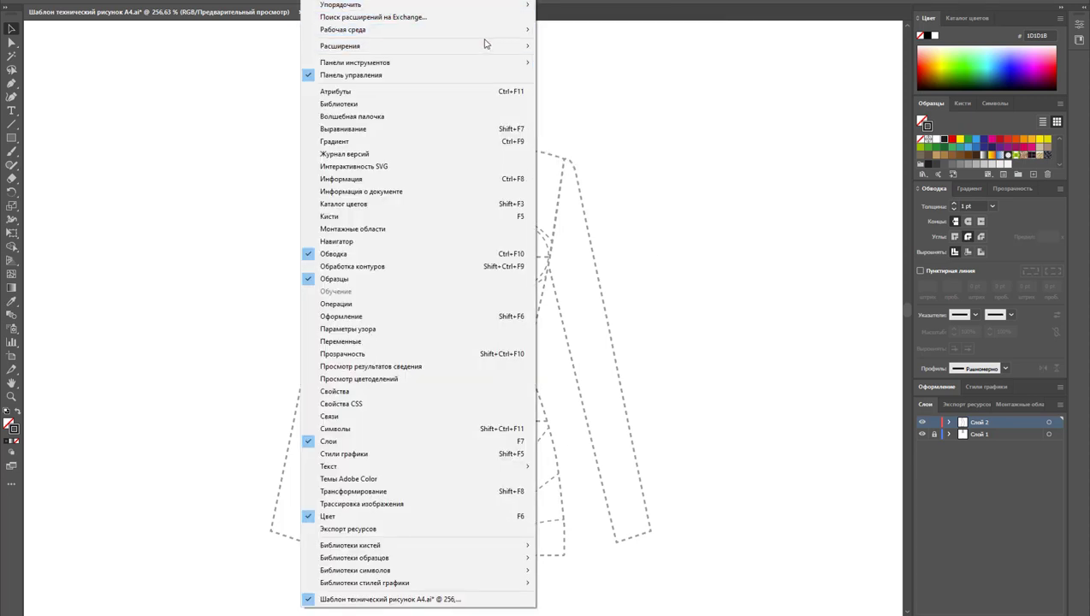
mouse_move(342, 29)
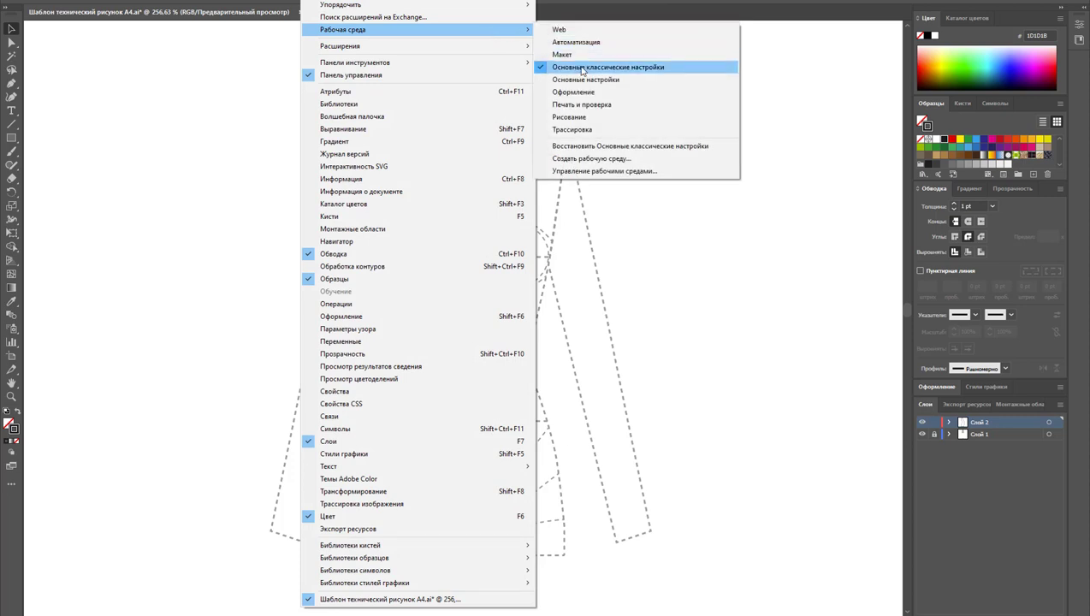
left_click(806, 286)
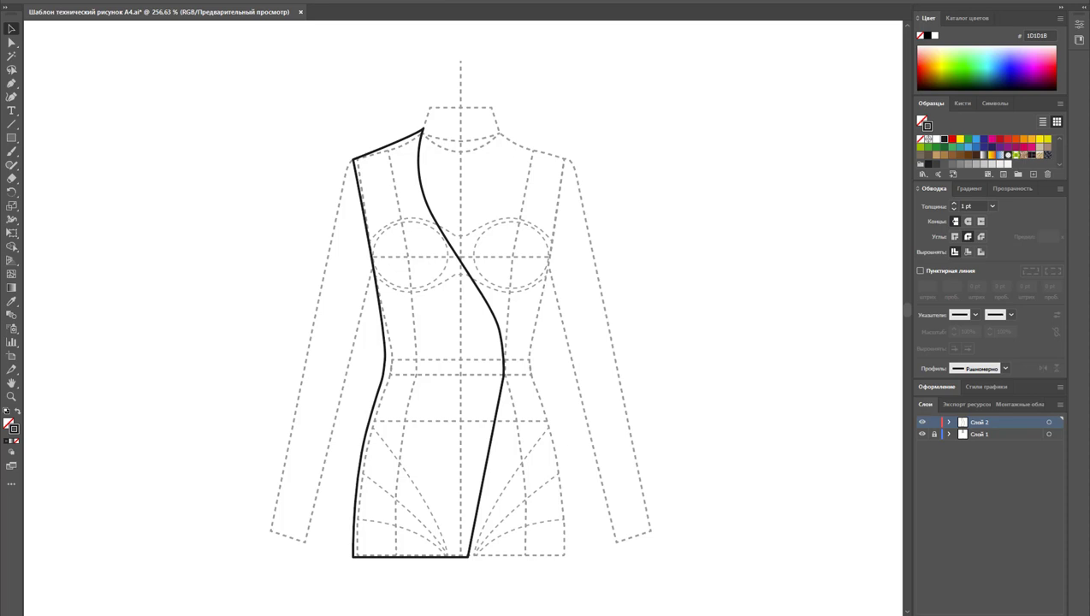
left_click(309, 1)
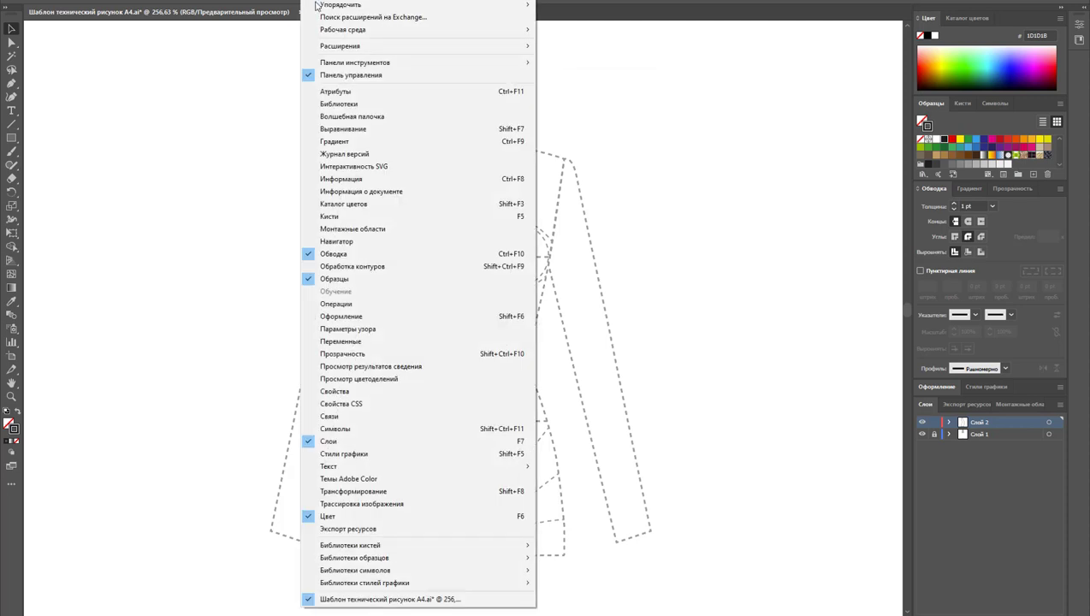
mouse_move(355, 62)
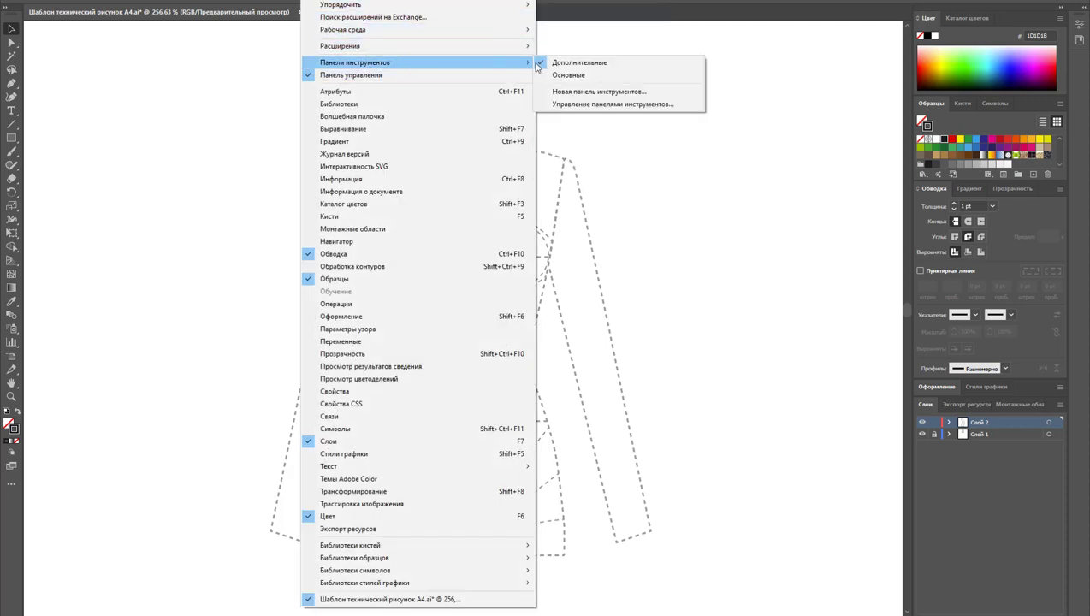
left_click(588, 75)
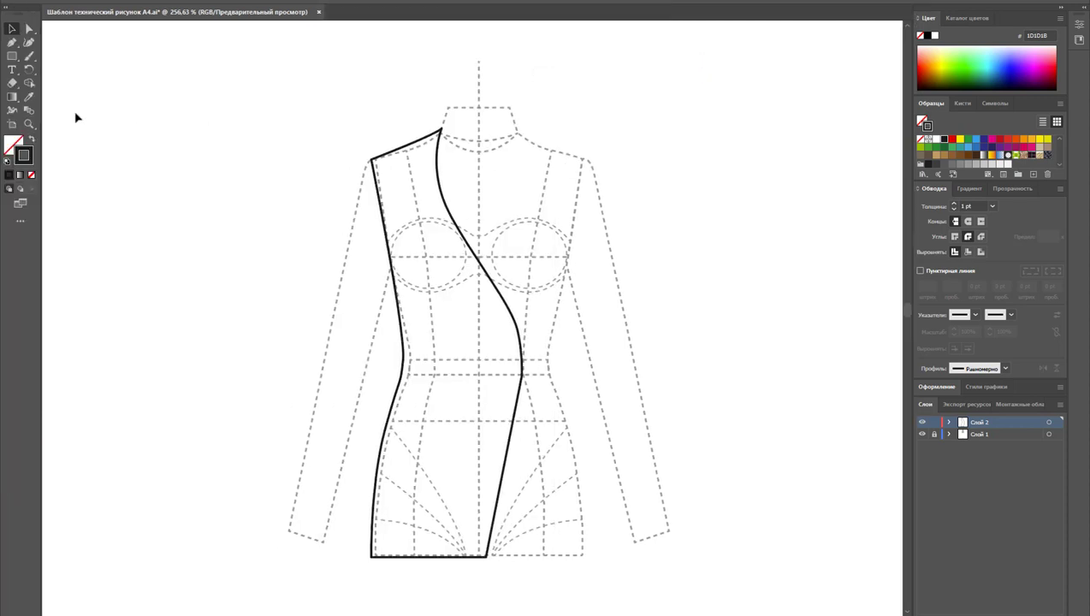
left_click(313, 0)
mouse_move(355, 63)
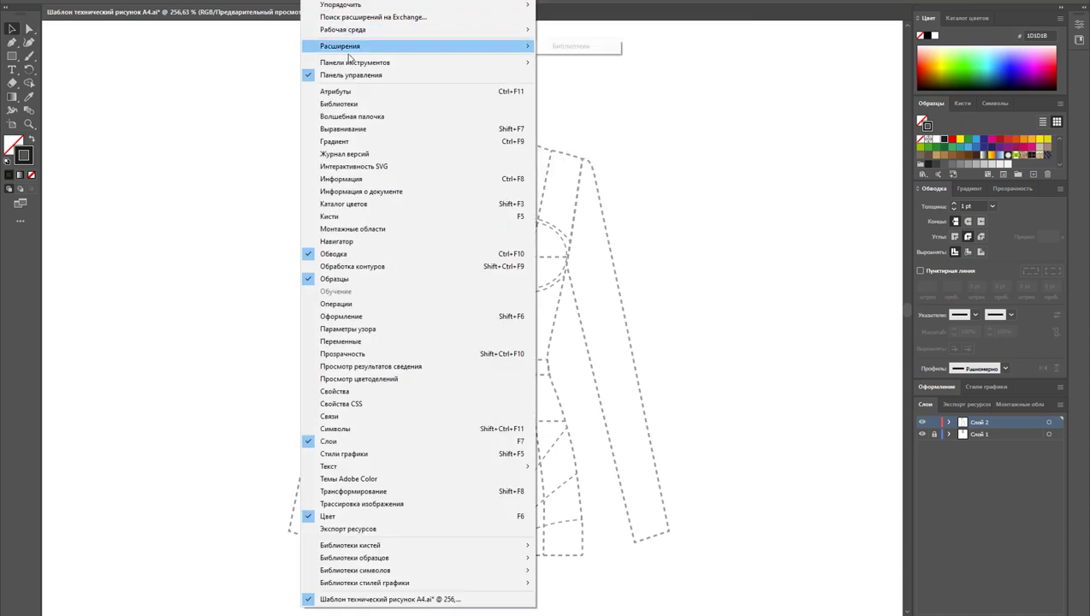
left_click(590, 64)
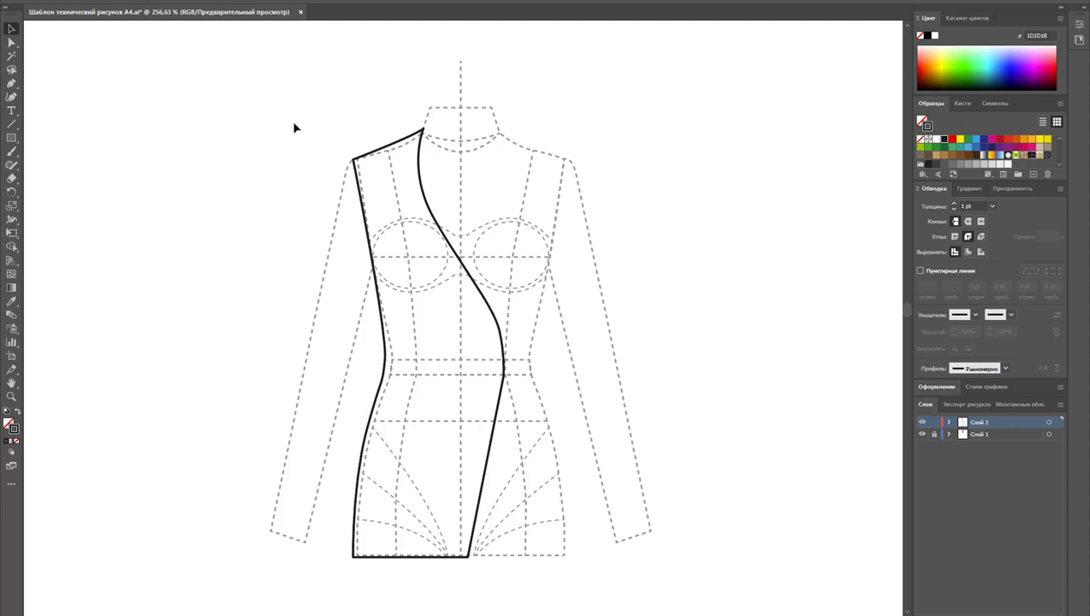
left_click(10, 84)
Draw the closed sleeve outline from shoulder to cuff and back up to the underarm
left_click_drag(353, 160, 336, 193)
left_click(266, 528)
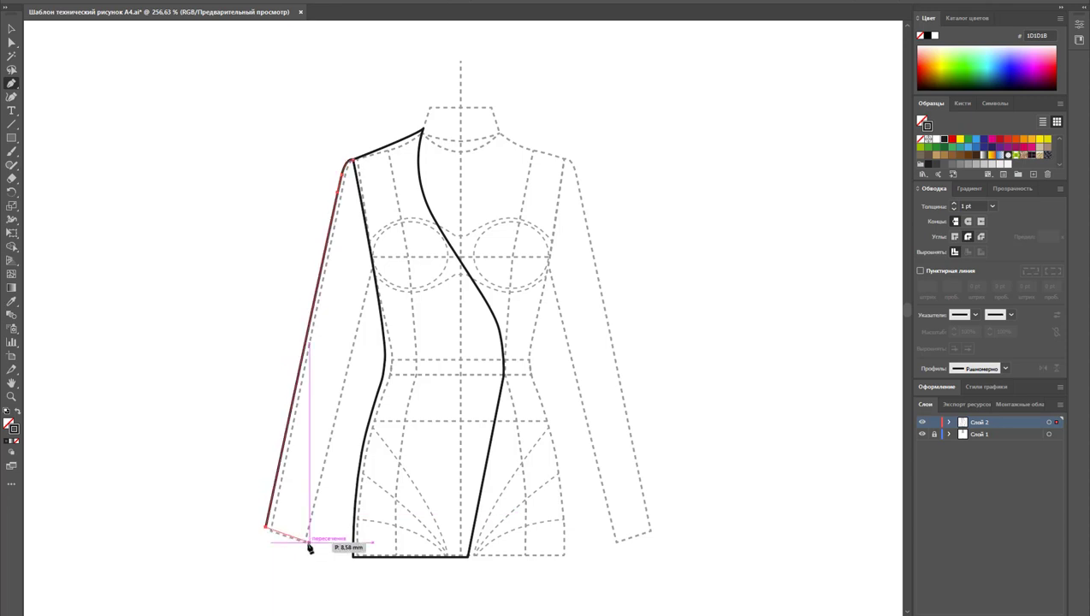
left_click(306, 540)
left_click(373, 270)
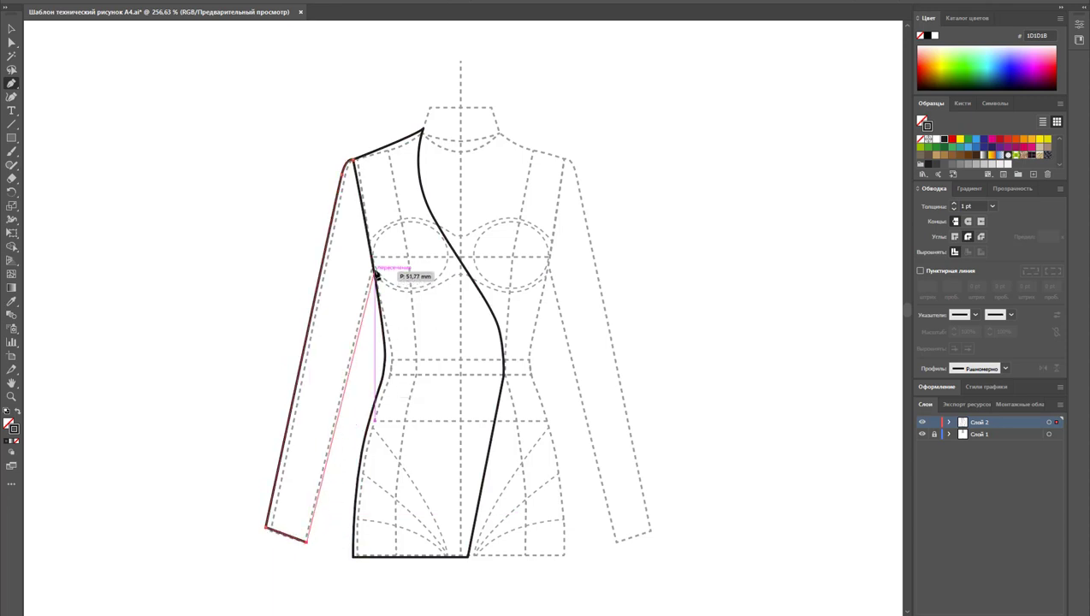
left_click(349, 160)
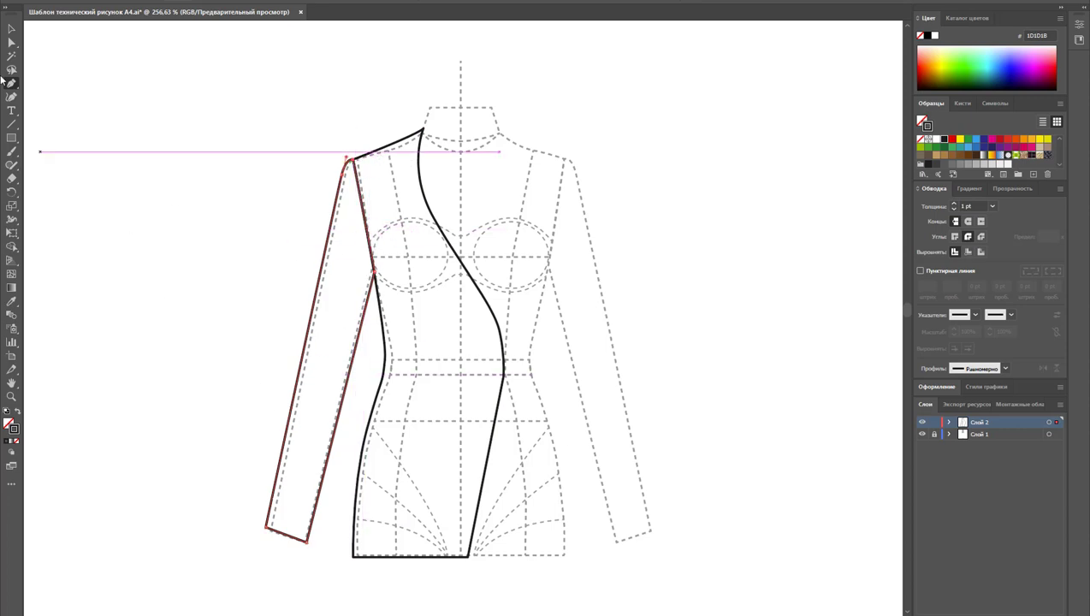
left_click(11, 32)
left_click(101, 126)
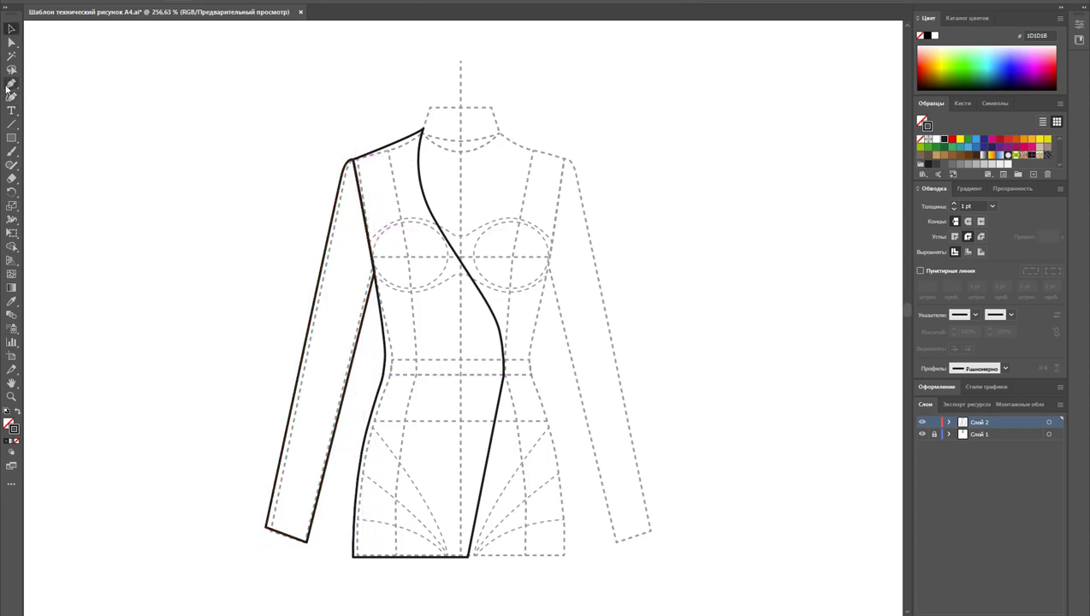
Draw a narrow closed strip along the sleeve's inner edge from underarm to cuff
left_click(11, 83)
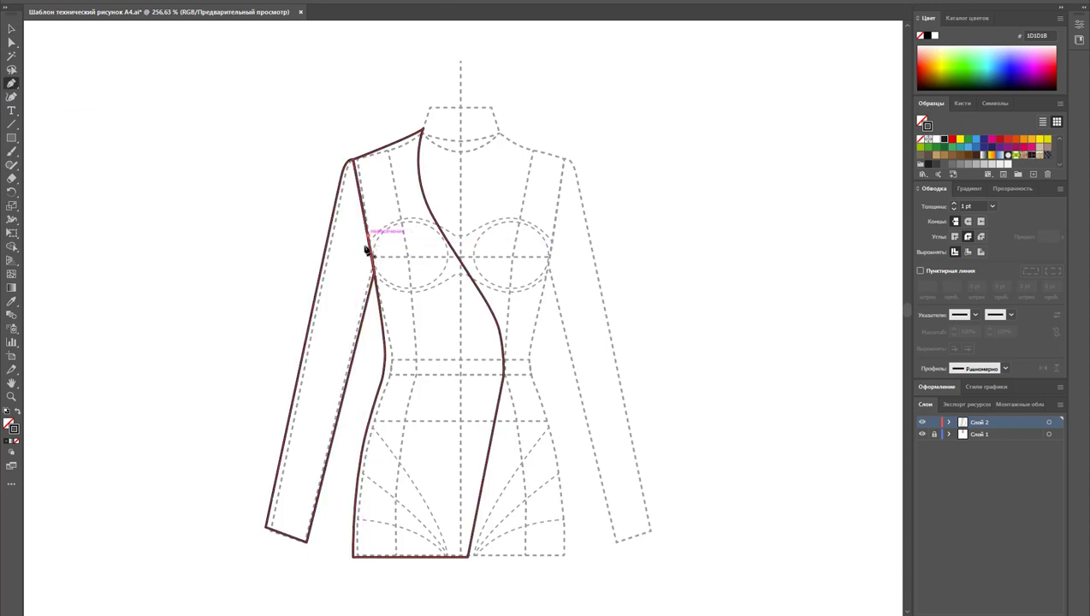
left_click(367, 235)
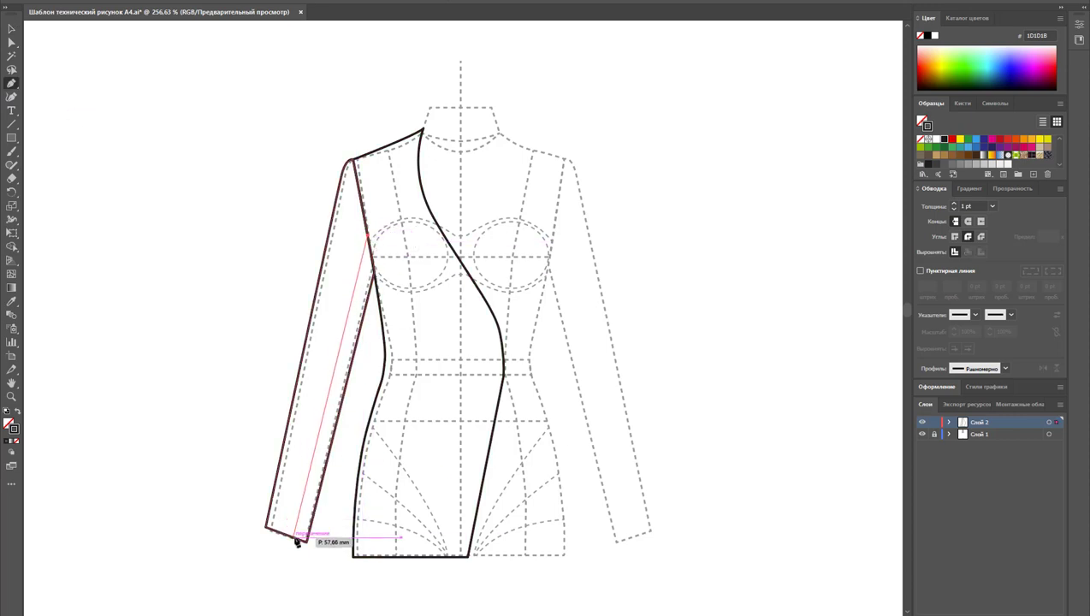
left_click(304, 541)
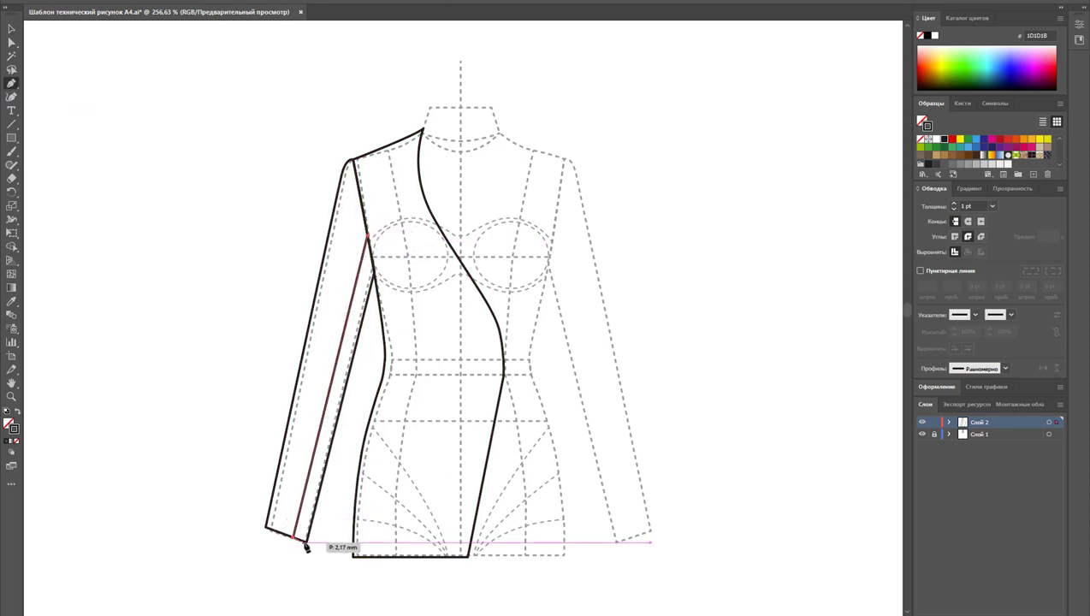
left_click(376, 275)
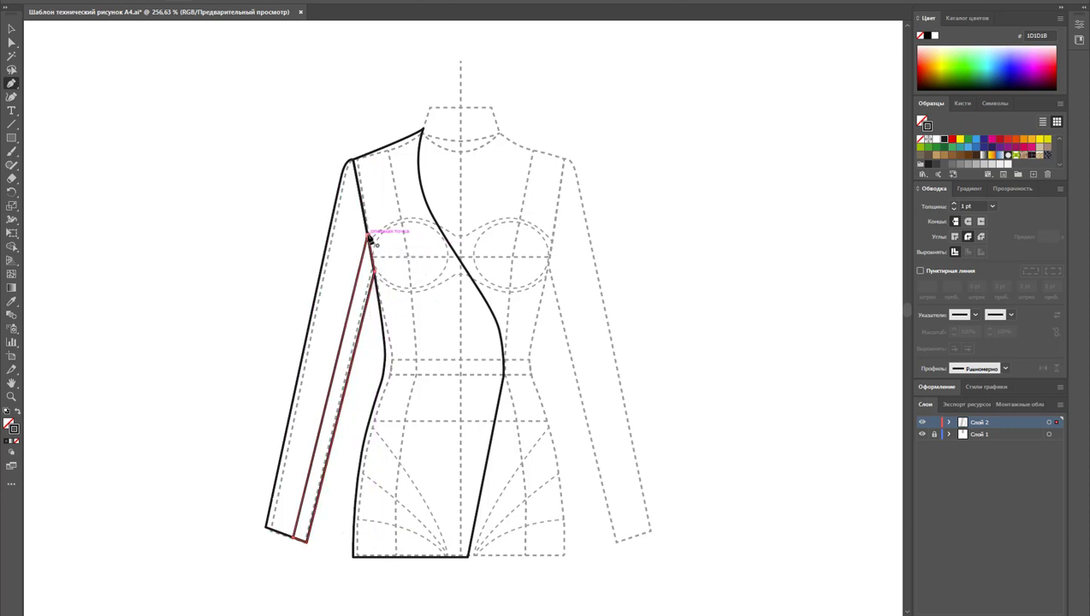
left_click(368, 237)
left_click(11, 30)
left_click(246, 167)
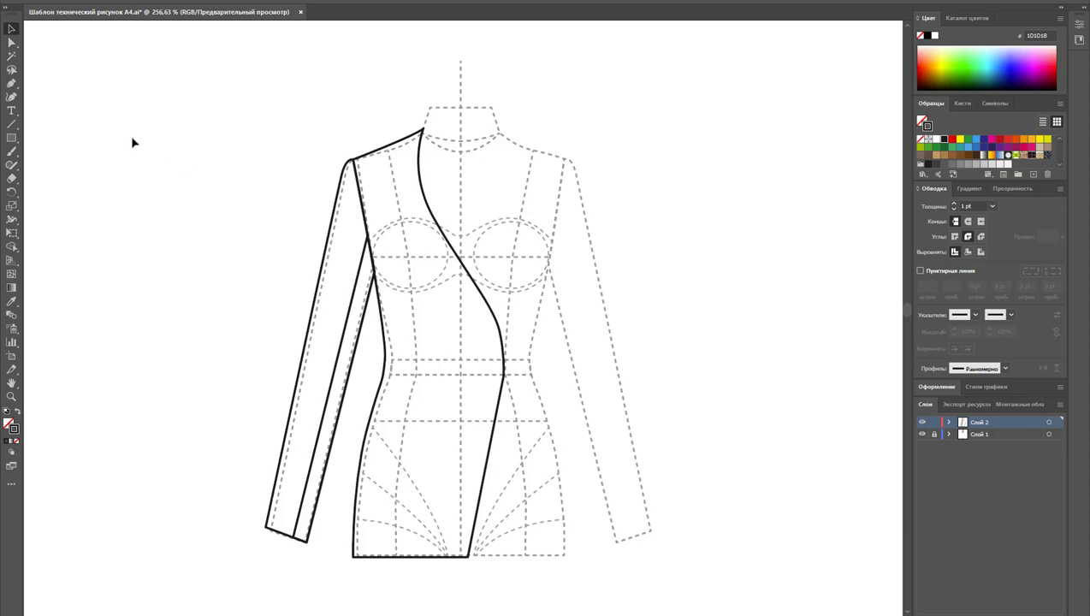
Pen-draw a closed rectangular pocket flap on the front panel at hip level
left_click(11, 85)
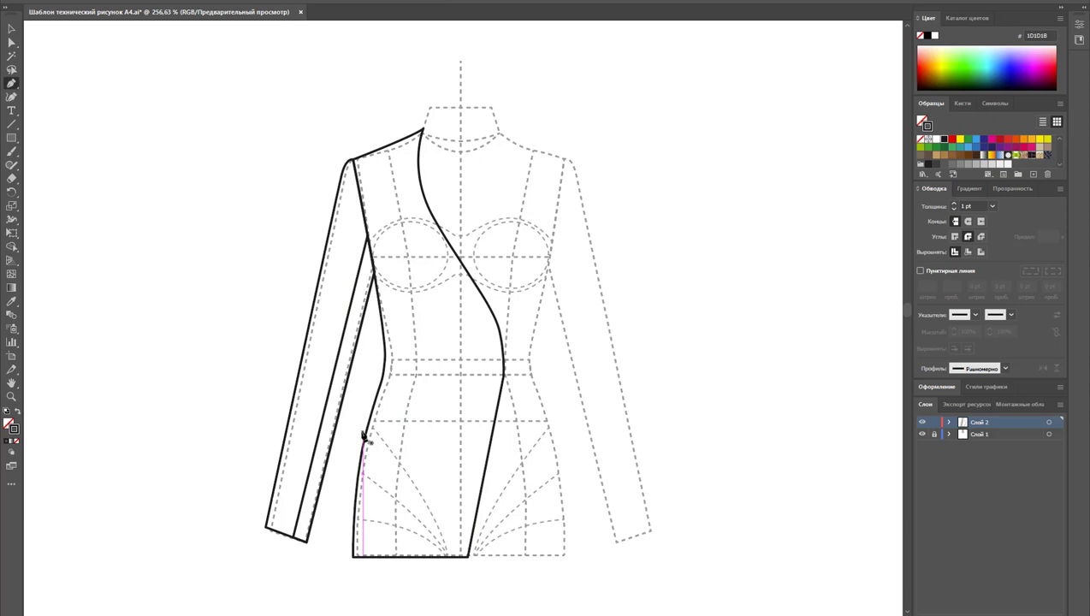
left_click(362, 433)
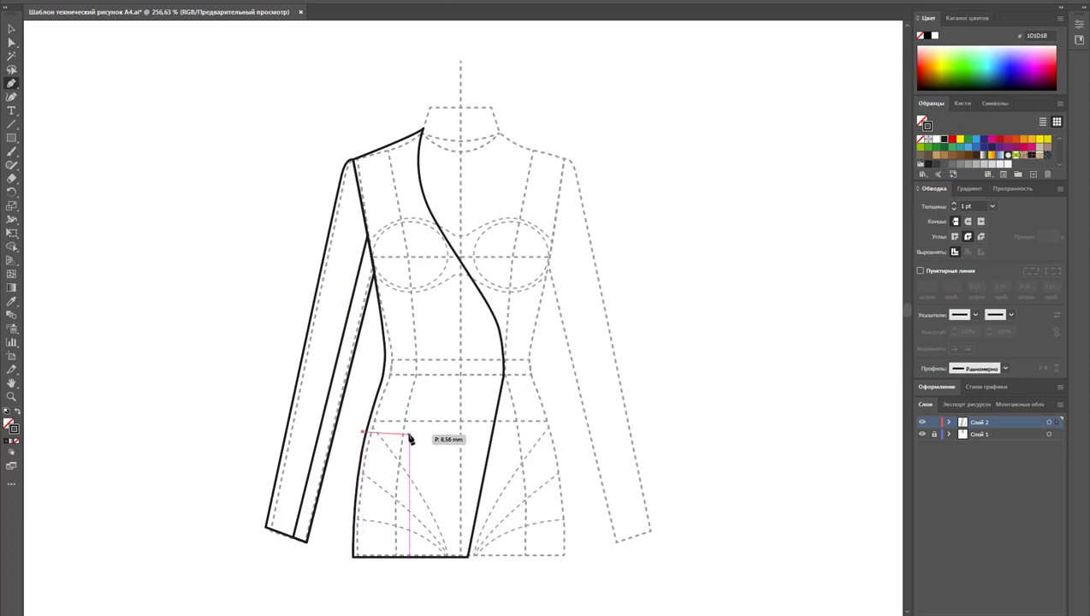
left_click(409, 435)
left_click(409, 462)
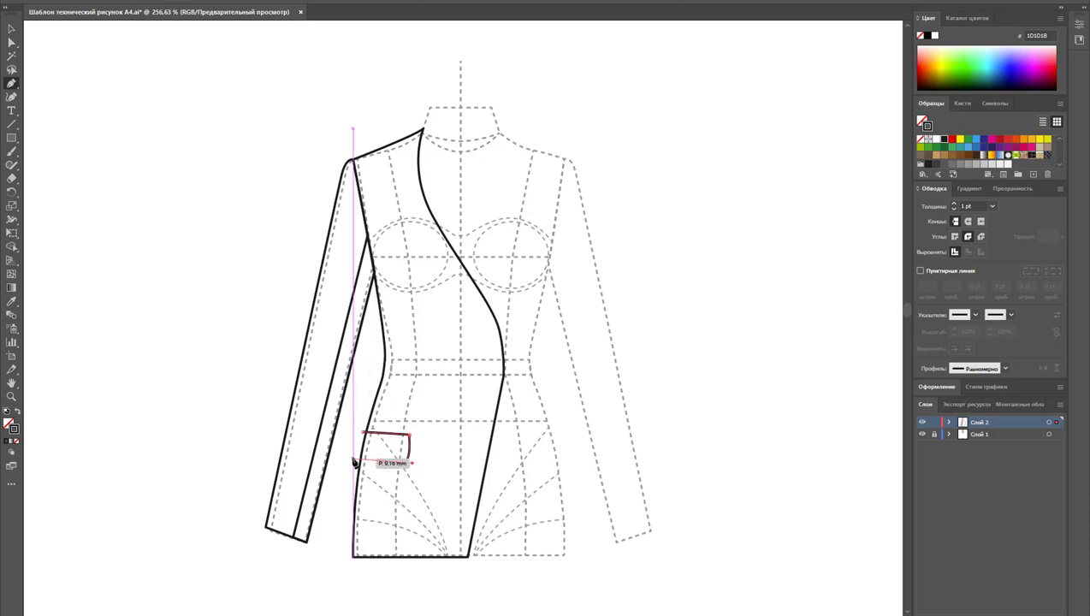
left_click(359, 463)
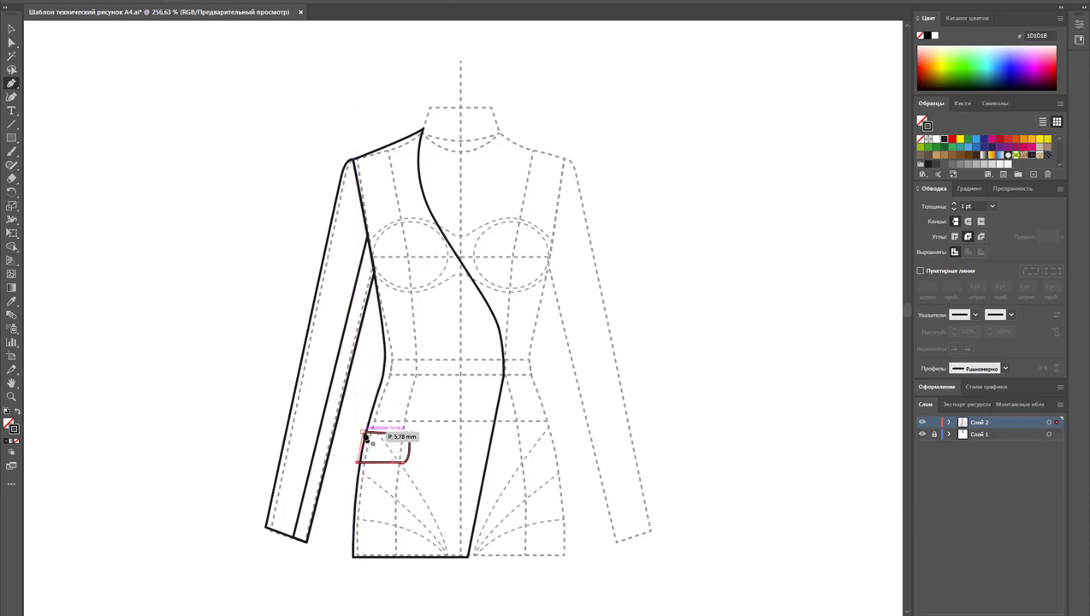
left_click(363, 433)
Round off the pocket flap's lower-left corner with the Anchor Point tool
left_click(12, 42)
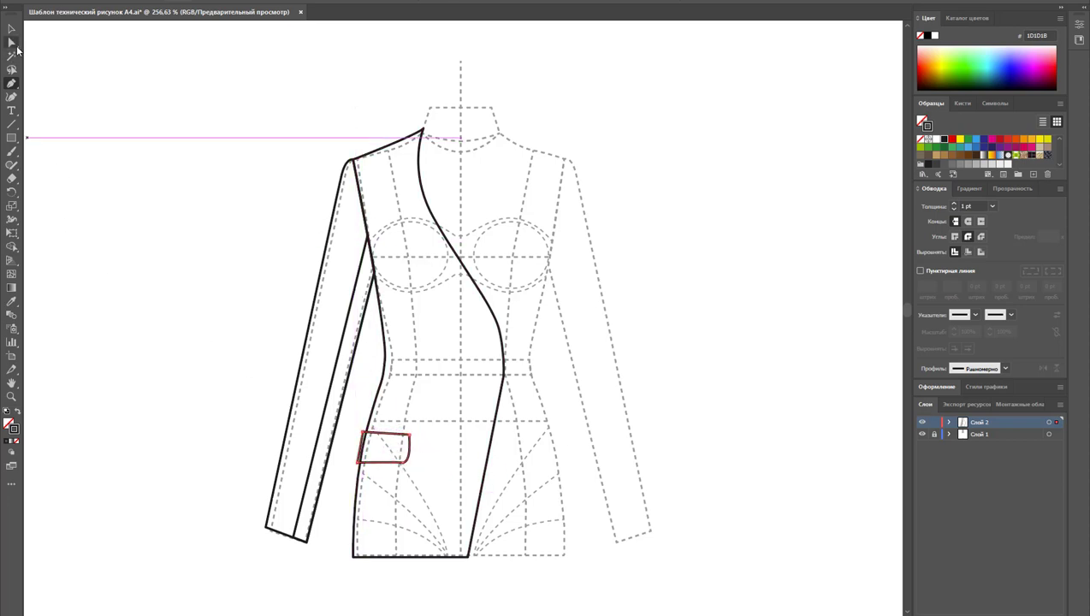
left_click_drag(357, 455, 357, 461)
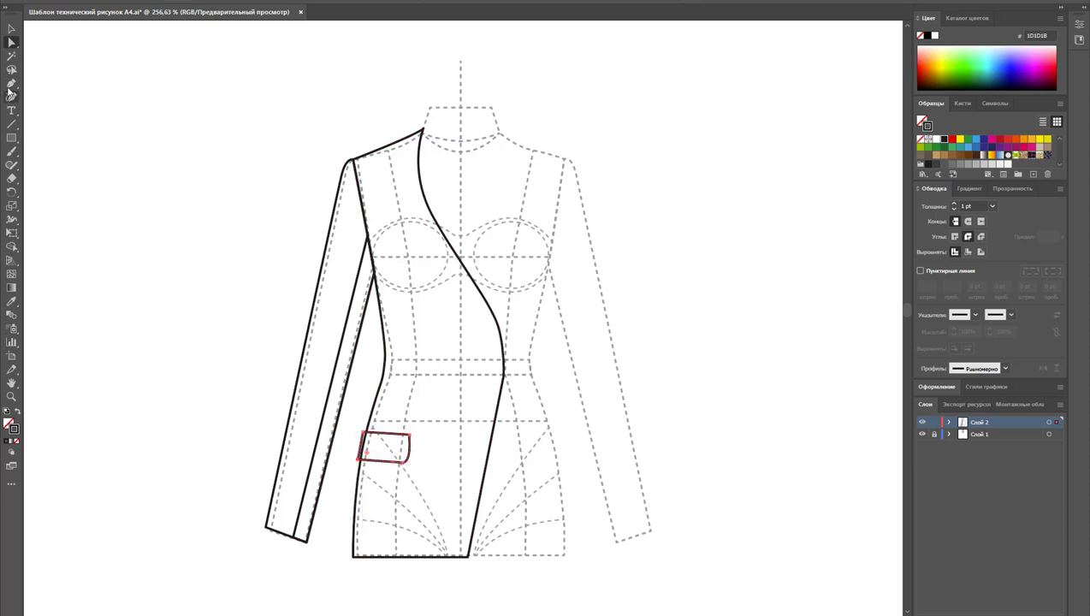
left_click_drag(9, 86, 183, 103)
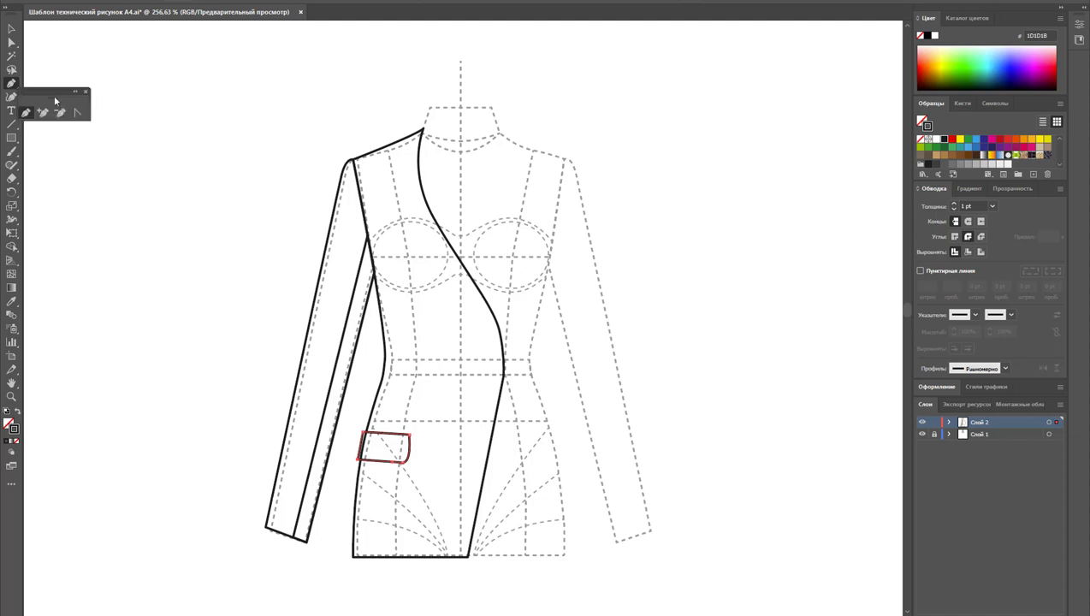
left_click_drag(51, 89, 58, 36)
left_click(91, 60)
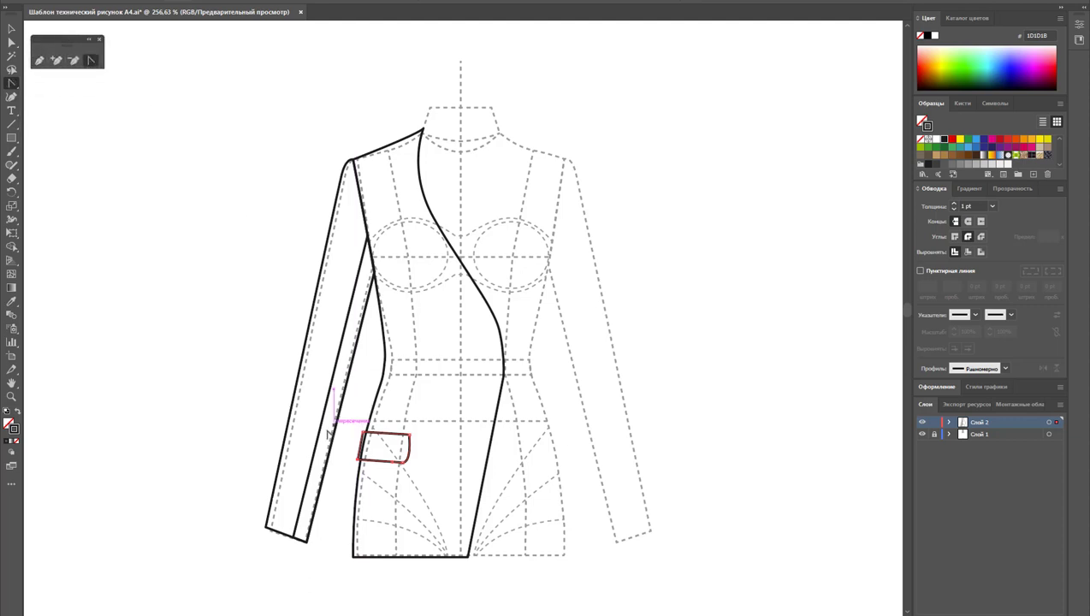
left_click_drag(357, 460, 357, 459)
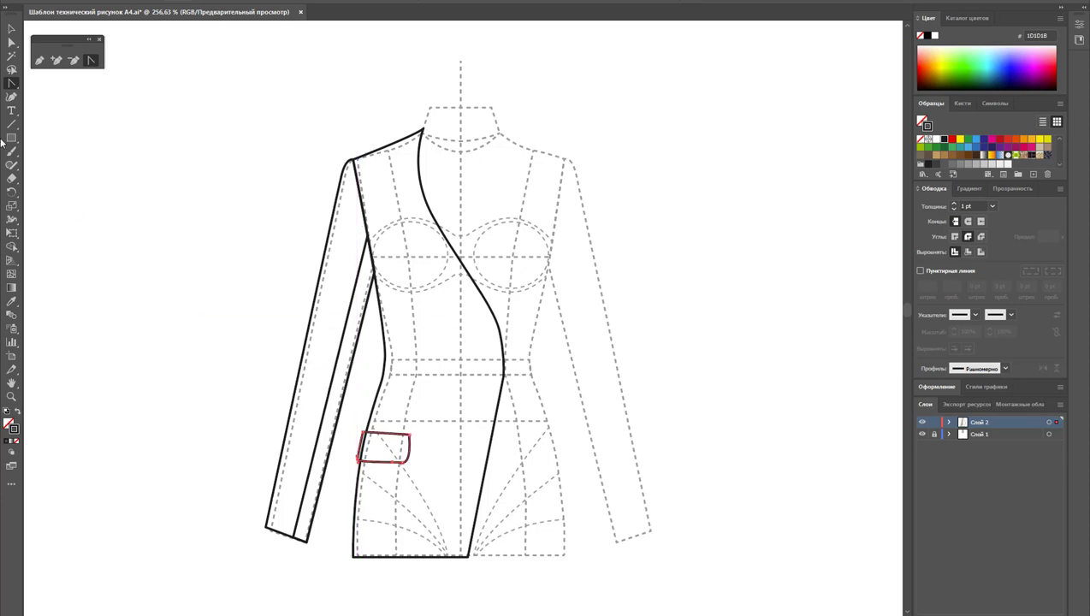
left_click(9, 31)
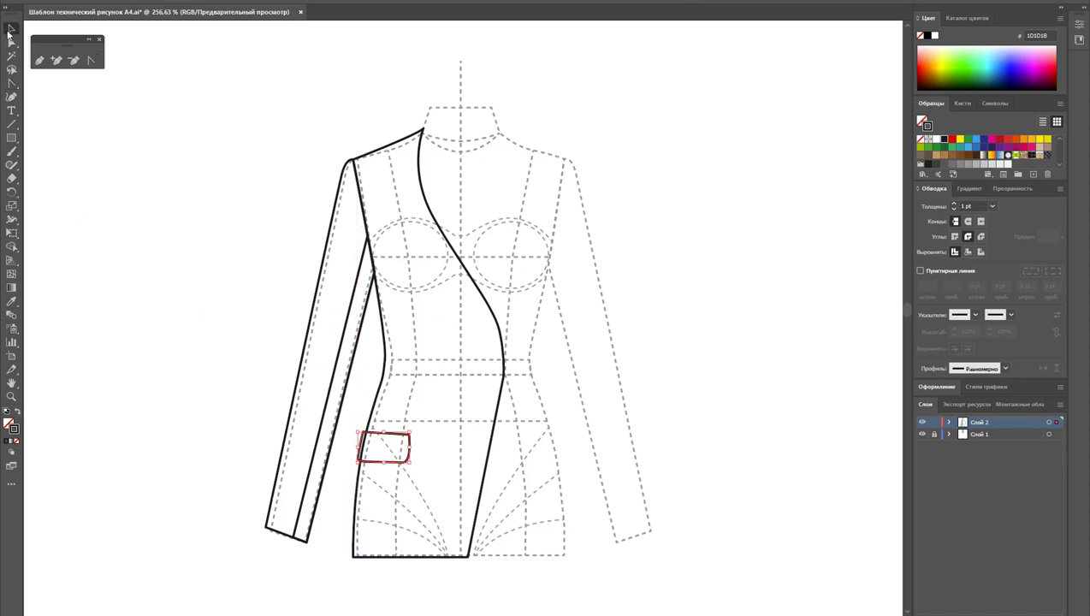
left_click(218, 271)
Pencil-sketch the pointed lapel outline down from the neck point
left_click(38, 59)
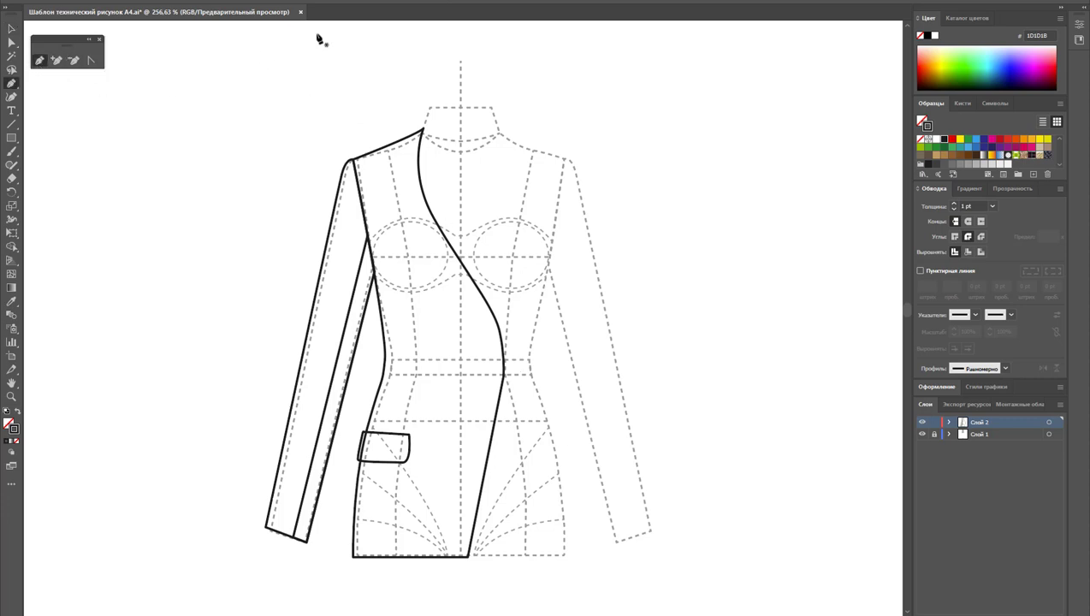
left_click_drag(428, 113, 387, 177)
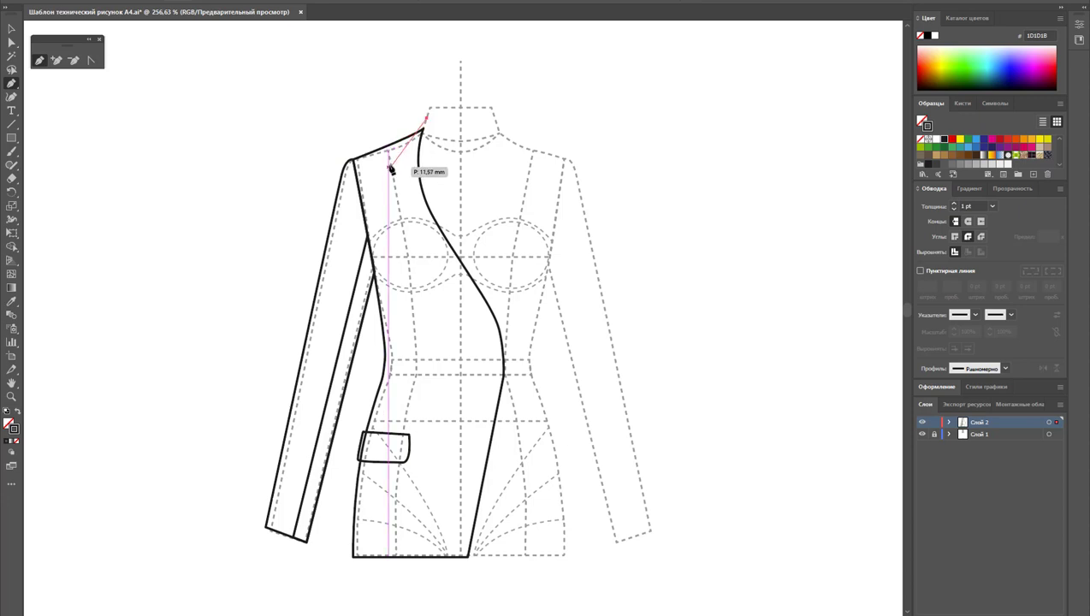
left_click_drag(389, 174, 376, 212)
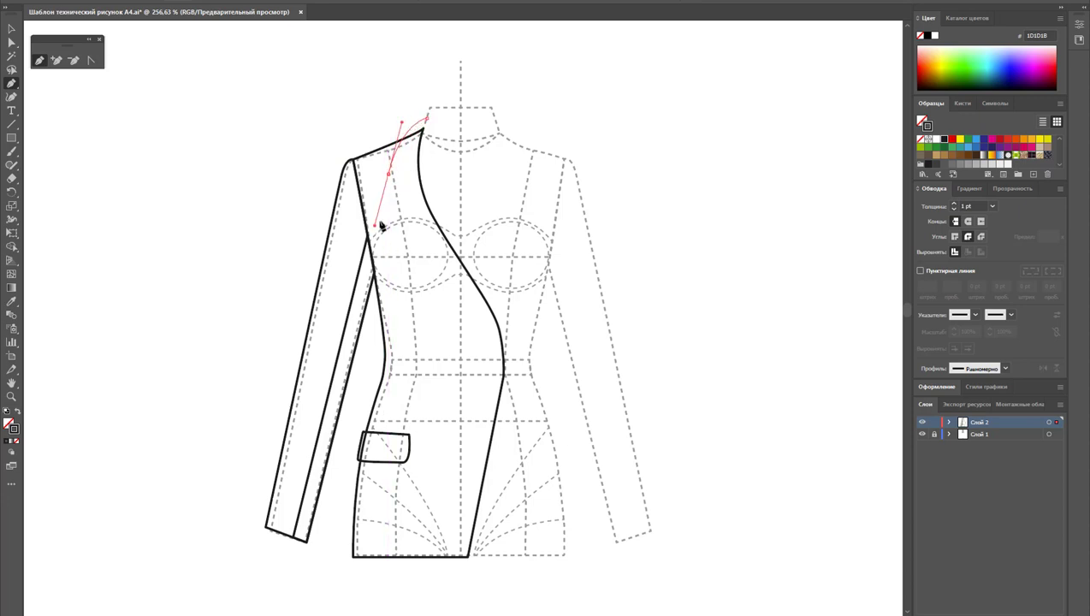
mouse_move(390, 173)
left_mouse_down()
mouse_move(417, 180)
mouse_move(429, 123)
left_mouse_up()
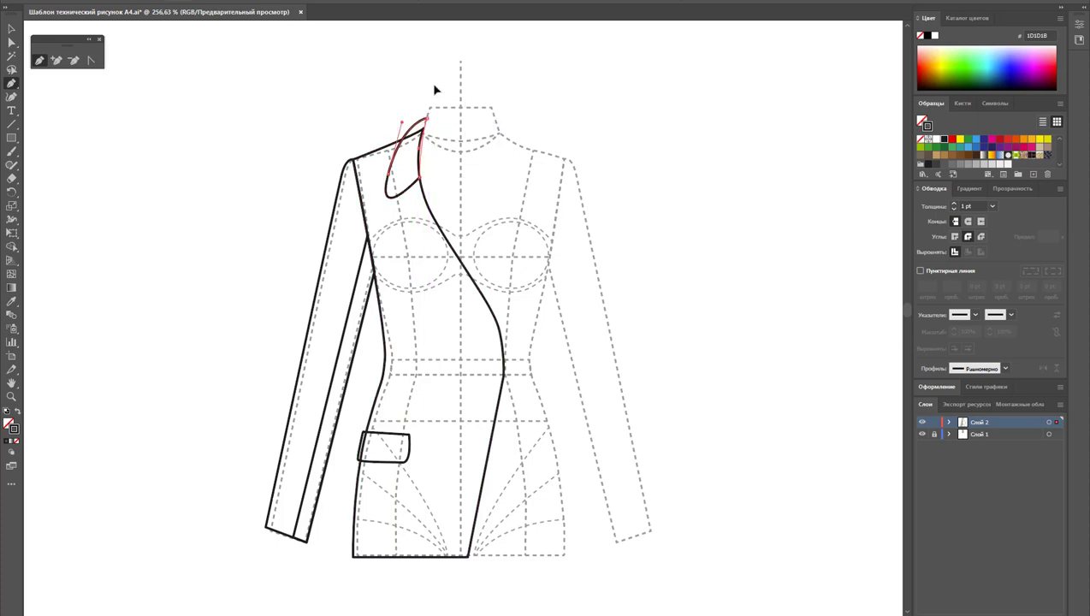
Join the lapel into one closed shape and adjust its anchors and outer curve
left_click(11, 41)
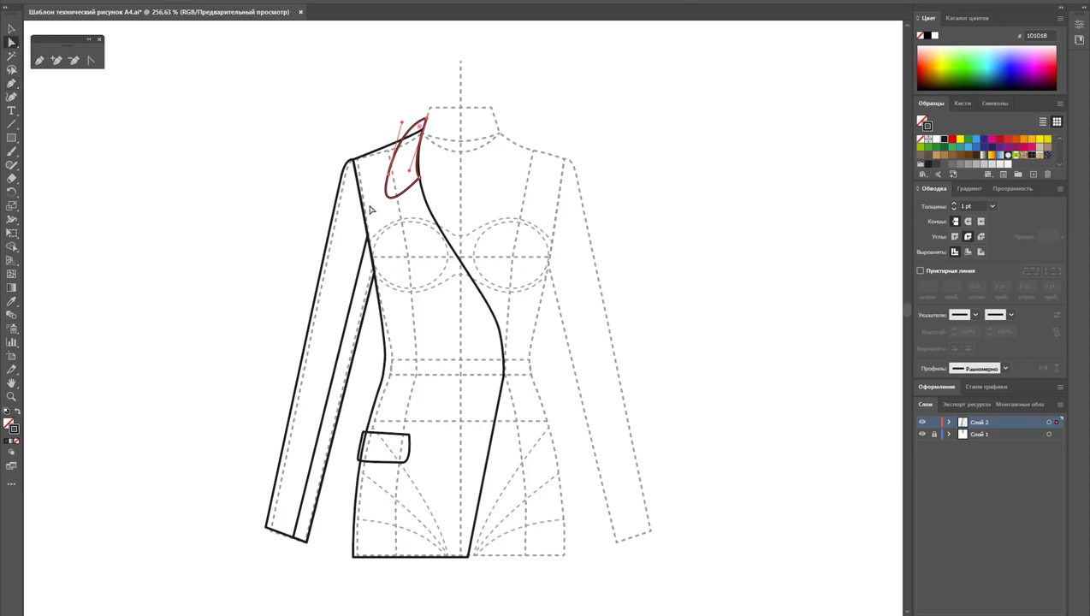
left_click(91, 60)
left_click_drag(377, 226, 372, 234)
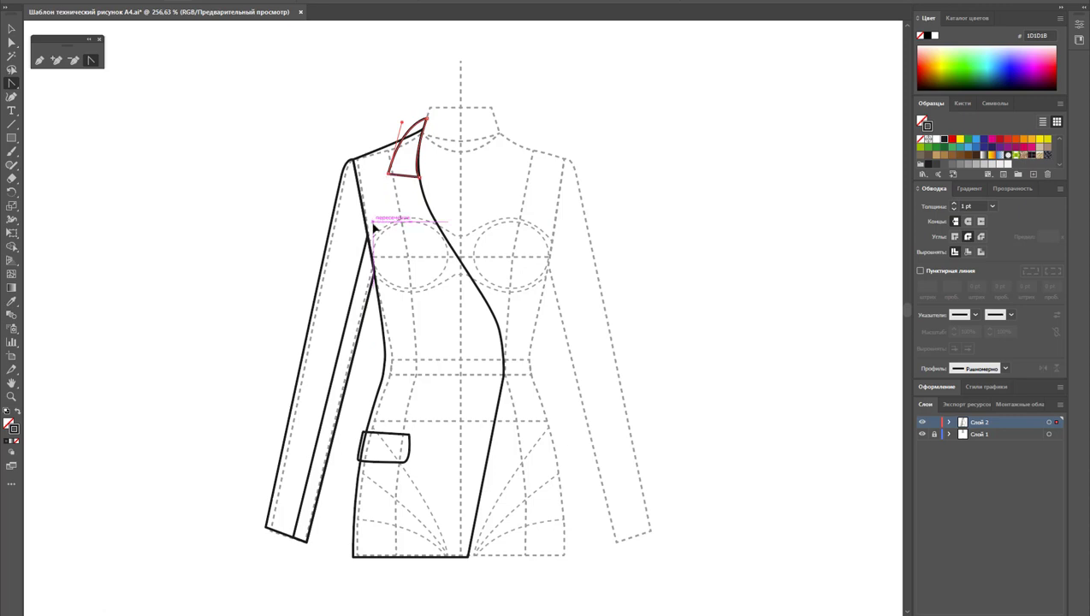
left_click(11, 41)
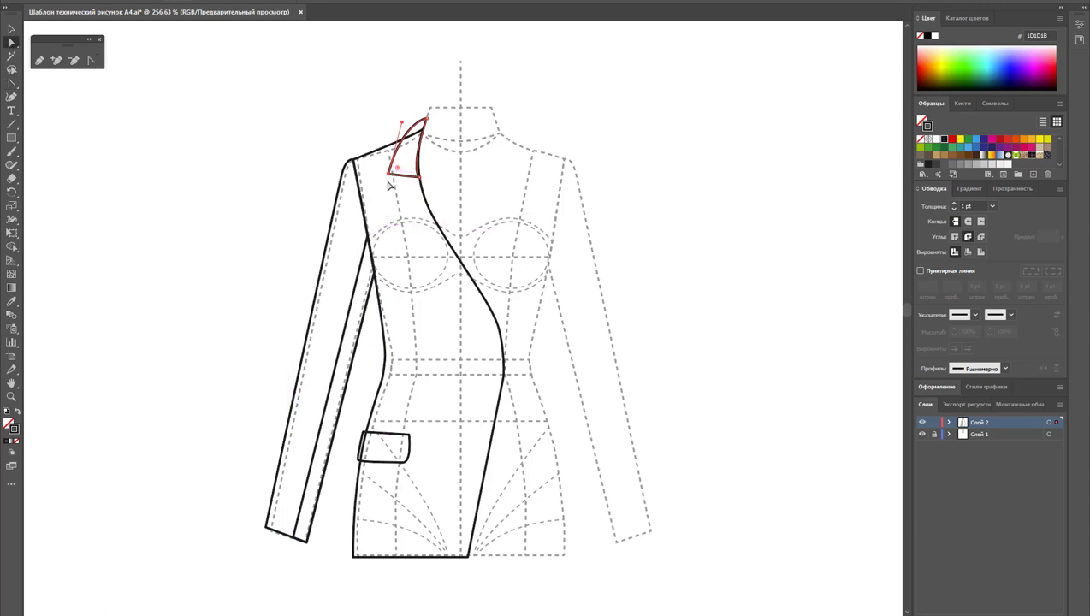
left_click_drag(390, 175, 385, 172)
left_click(413, 174)
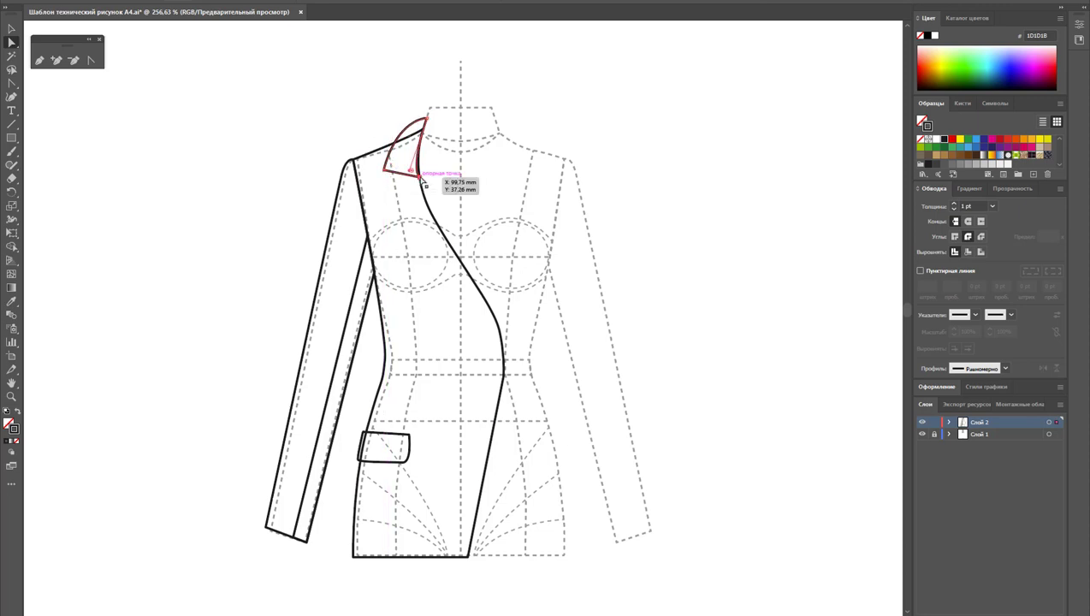
left_click_drag(411, 173, 424, 170)
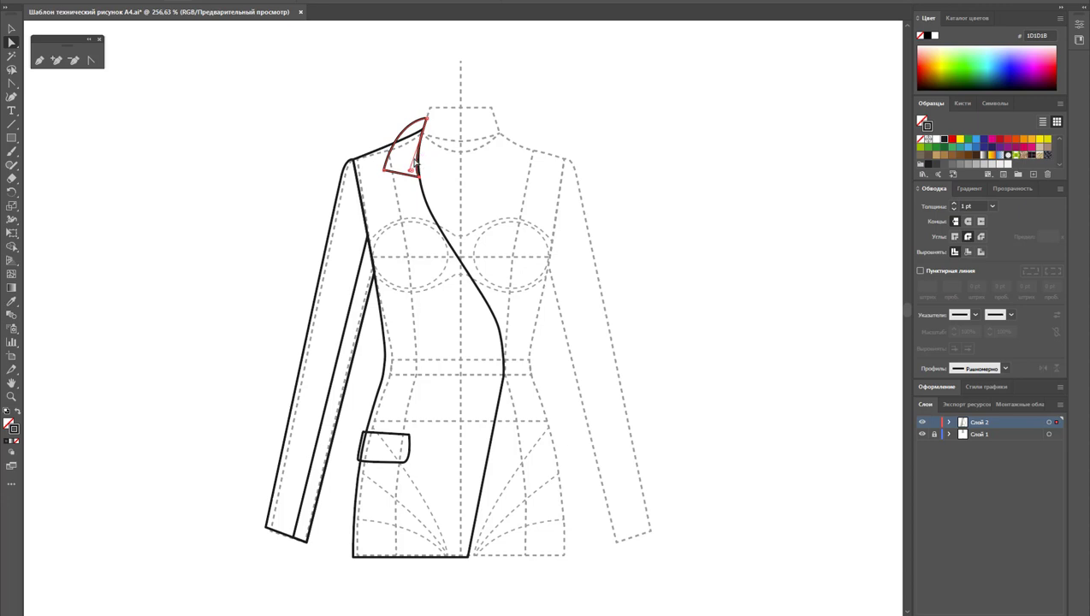
left_click_drag(411, 152, 412, 171)
Zoom in and bend the lapel's outer curve by raising its handle
left_click(11, 396)
mouse_move(311, 116)
left_mouse_down()
mouse_move(489, 210)
mouse_move(677, 260)
left_mouse_up()
left_click(11, 41)
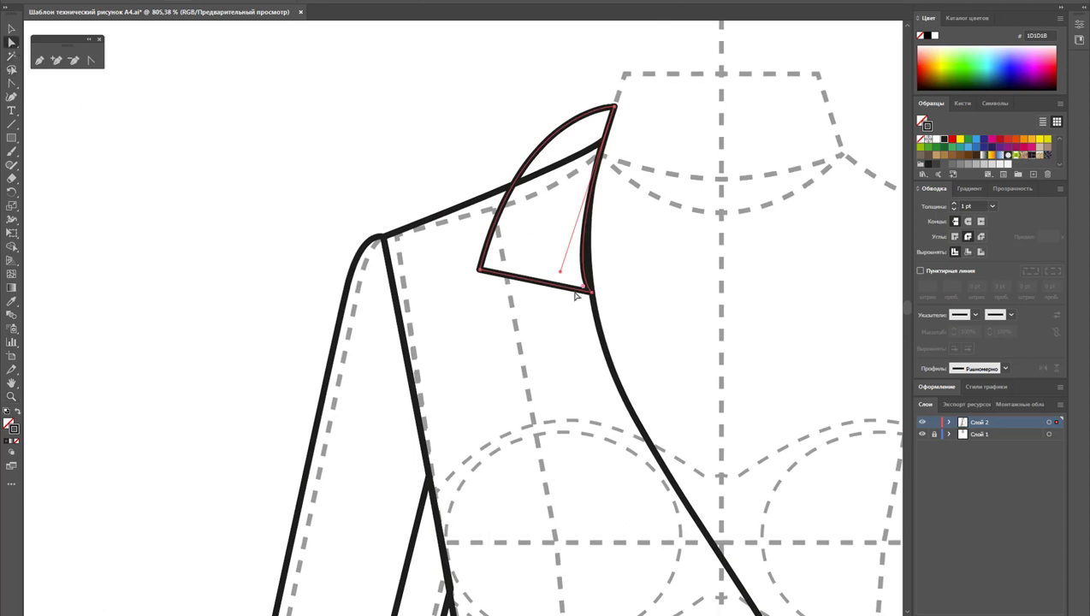
left_click(562, 269)
left_click_drag(562, 269, 575, 199)
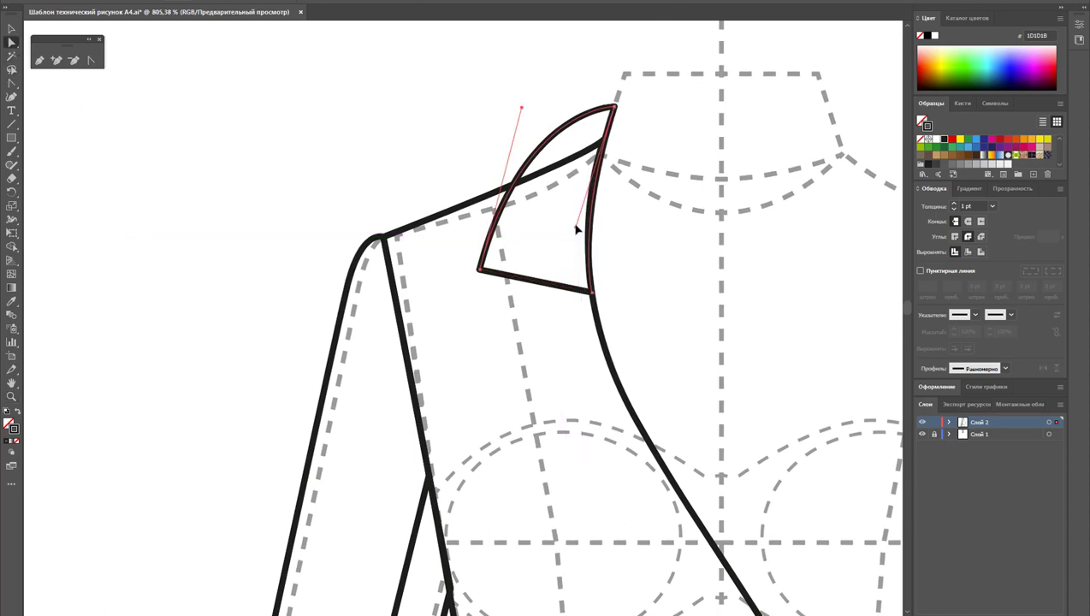
left_click(466, 170)
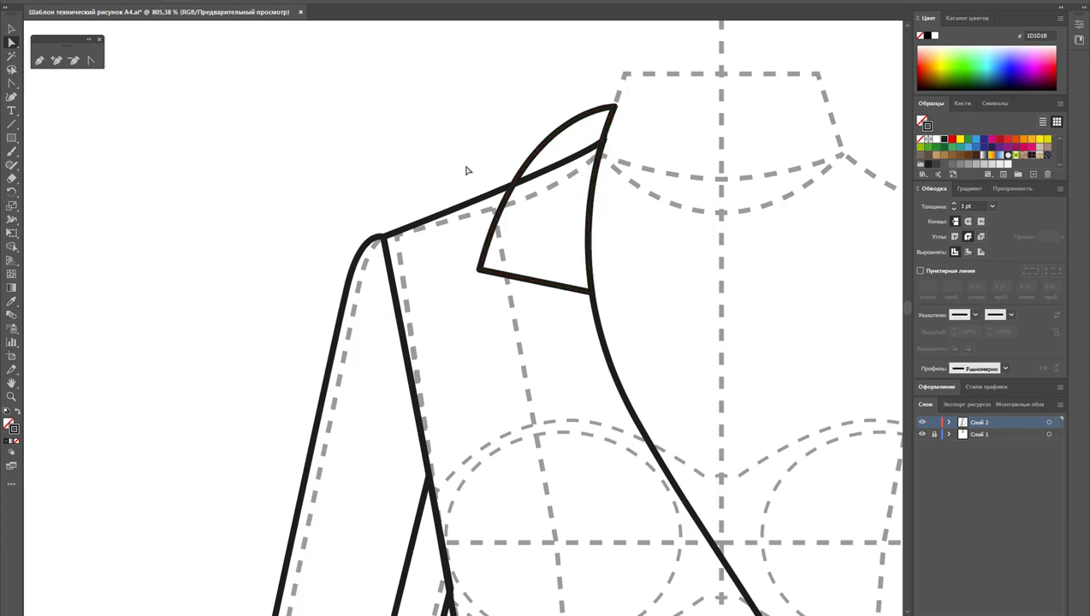
key("z")
left_click(704, 438, "alt")
Pencil a curved line parallel to the front edge from lapel notch to waist, then refine its curve
left_click(508, 413, "alt")
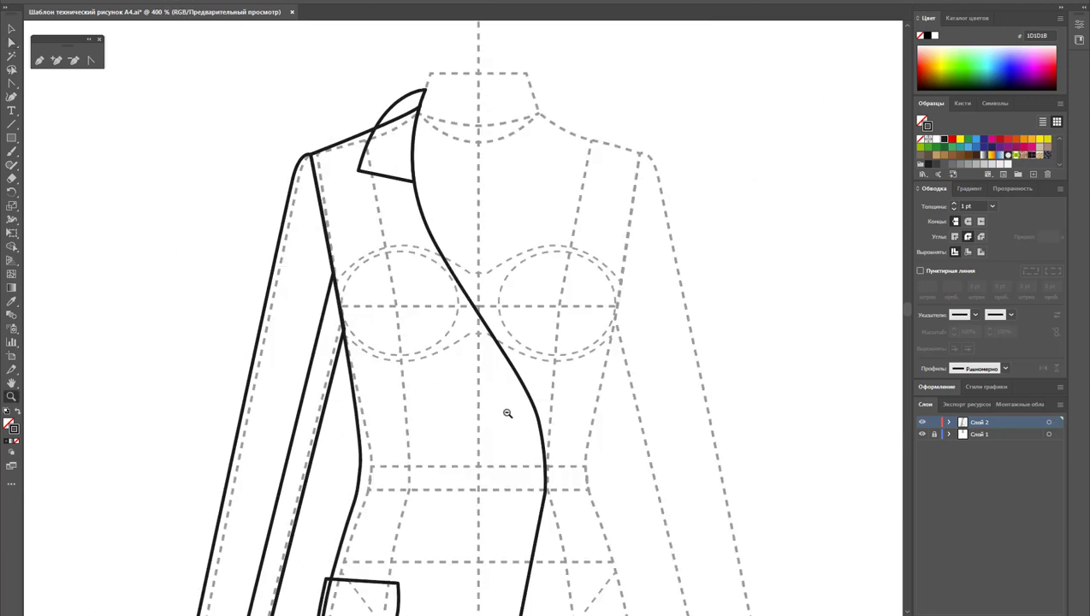
left_click(478, 336, "alt")
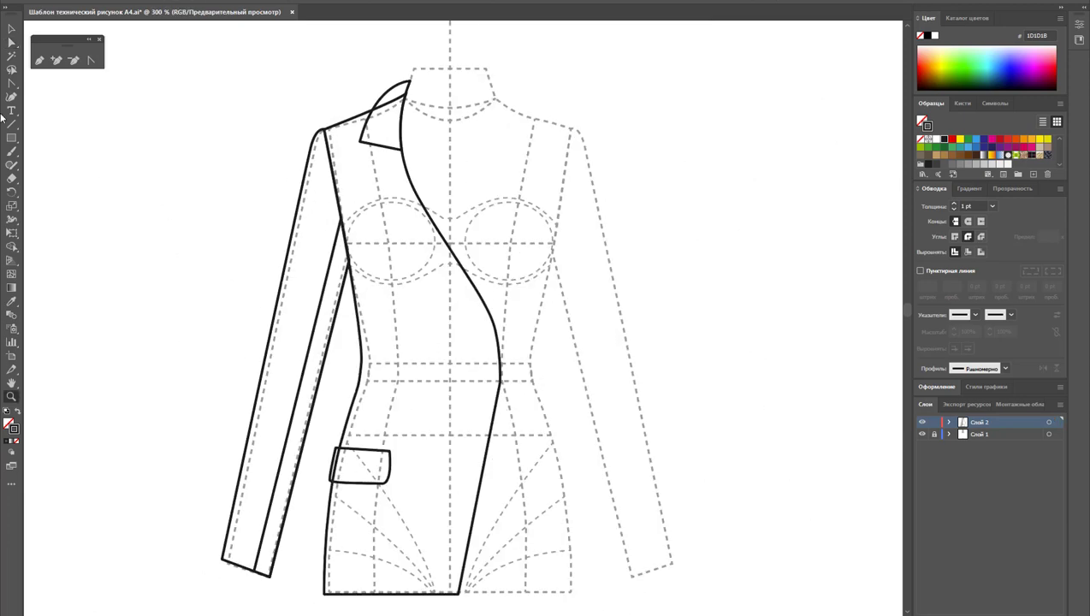
left_click(39, 60)
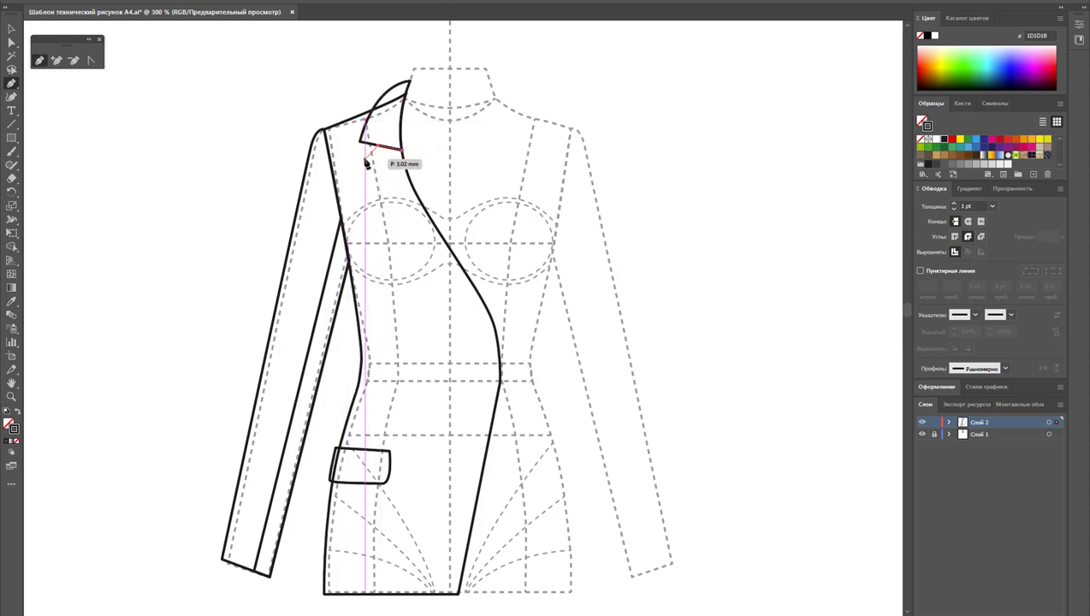
mouse_move(379, 146)
left_mouse_down()
mouse_move(365, 165)
mouse_move(420, 250)
mouse_move(508, 350)
left_mouse_up()
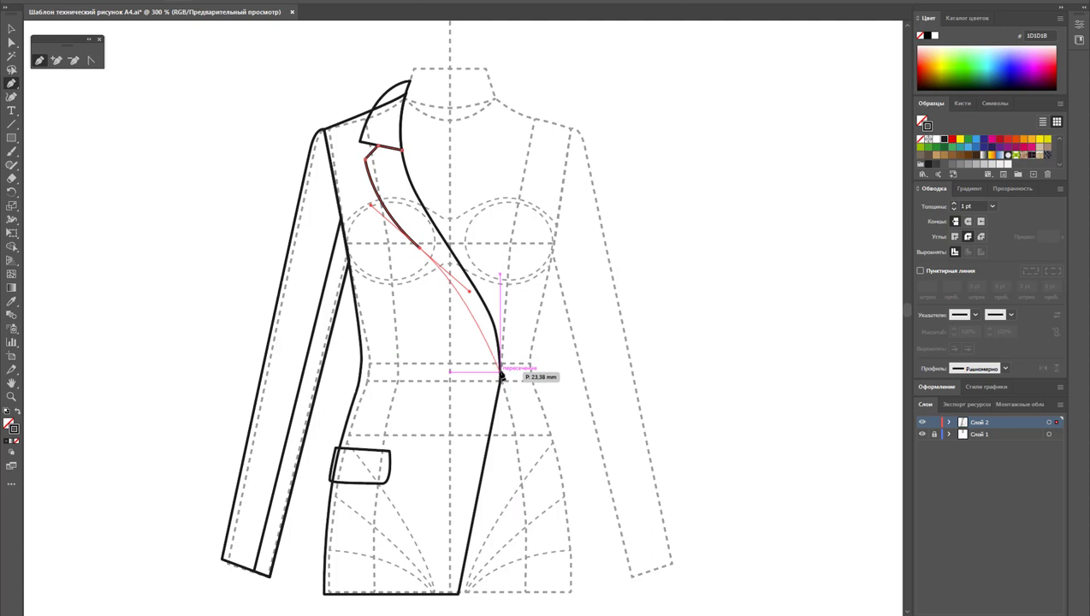
left_click_drag(508, 351, 498, 368)
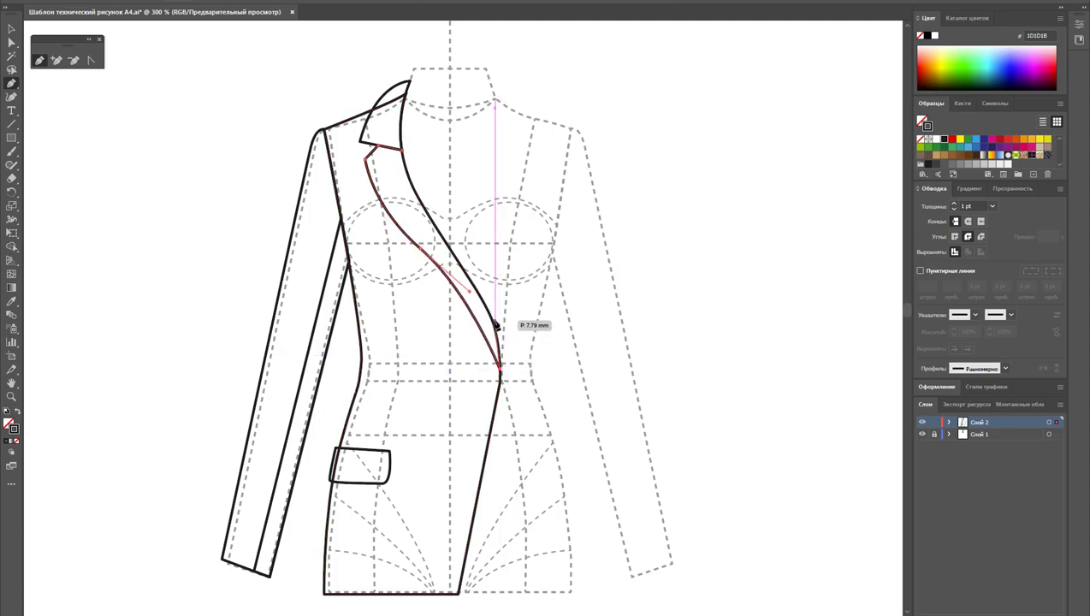
mouse_move(492, 323)
left_mouse_down()
mouse_move(406, 159)
mouse_move(404, 85)
left_mouse_up()
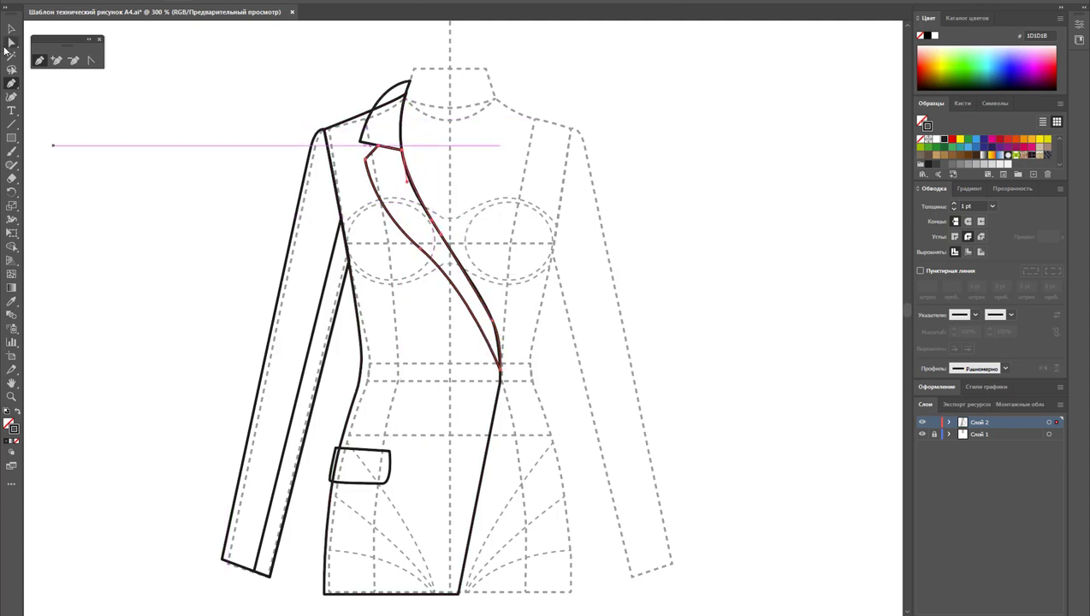
left_click(11, 42)
left_click_drag(416, 254, 423, 252)
left_click(695, 270)
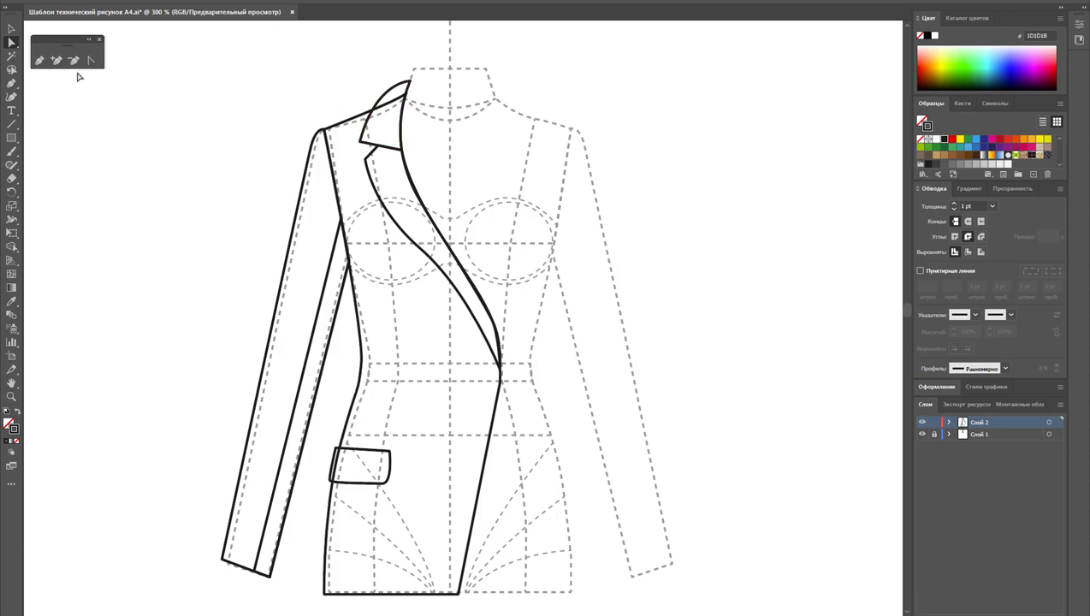
Draw the collar stand loop at the back neck and make its top anchor a corner
left_click(38, 60)
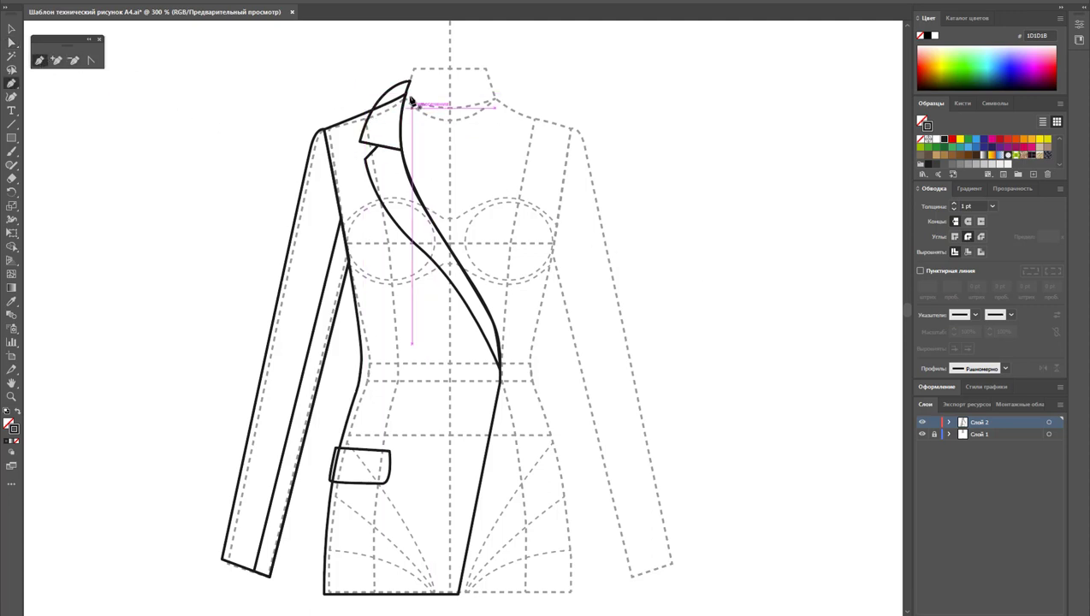
left_click(406, 97)
left_click_drag(444, 66, 499, 70)
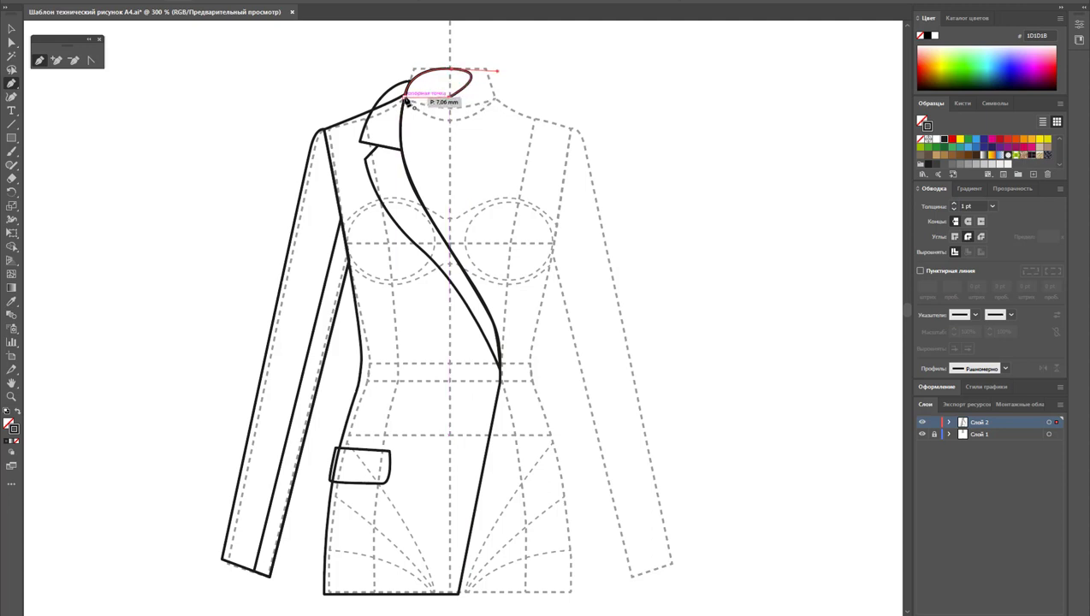
left_click_drag(407, 100, 190, 101)
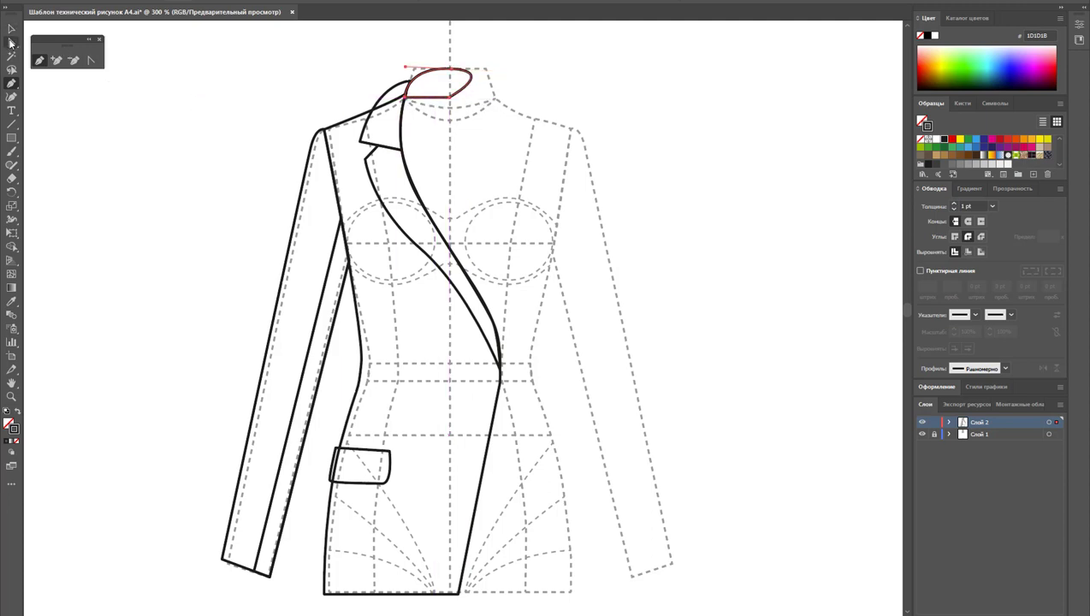
left_click(11, 42)
left_click(449, 68)
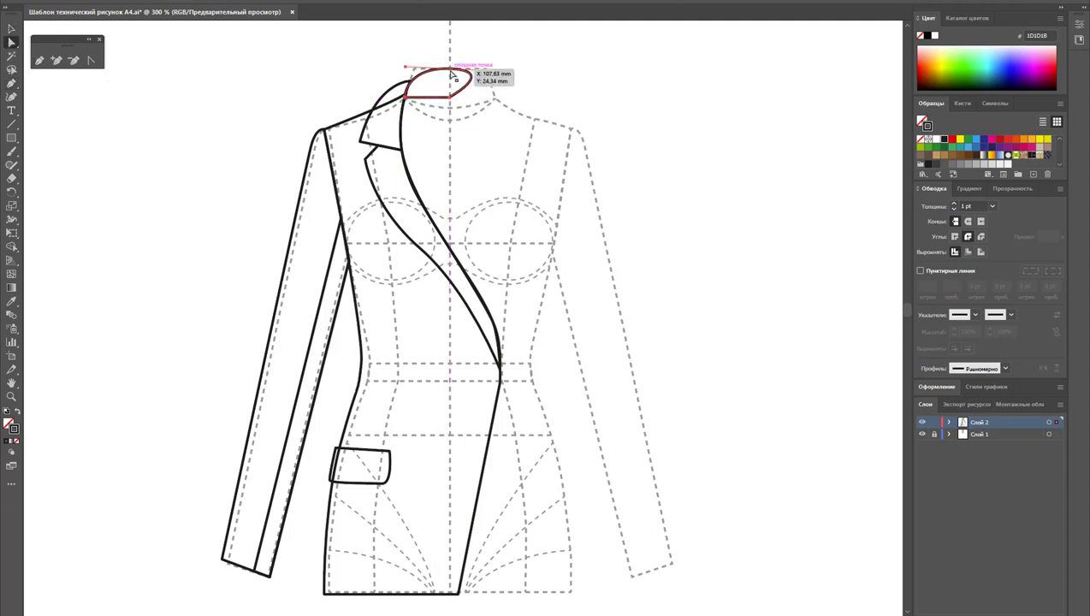
left_click(91, 60)
left_click(495, 71)
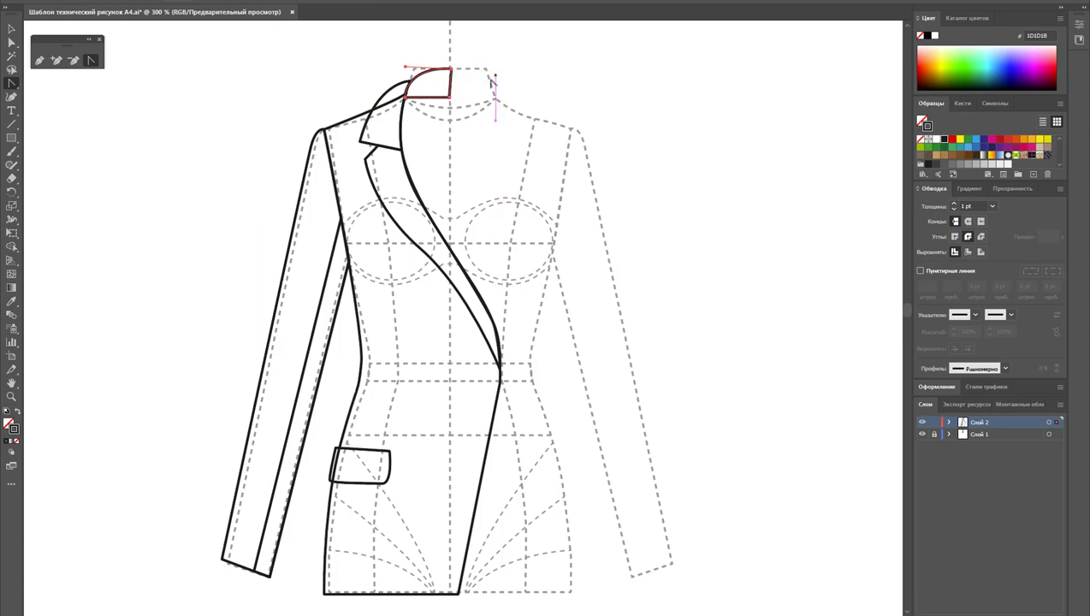
Raise the lapel's top point and reshape its upper curve to meet the collar stand
left_click(11, 42)
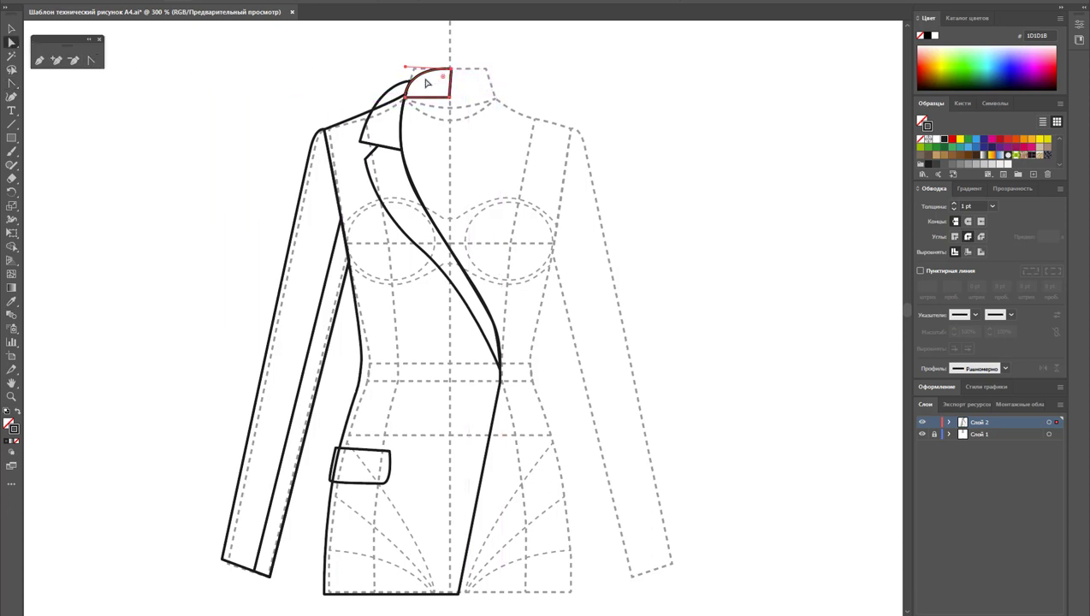
left_click(409, 80)
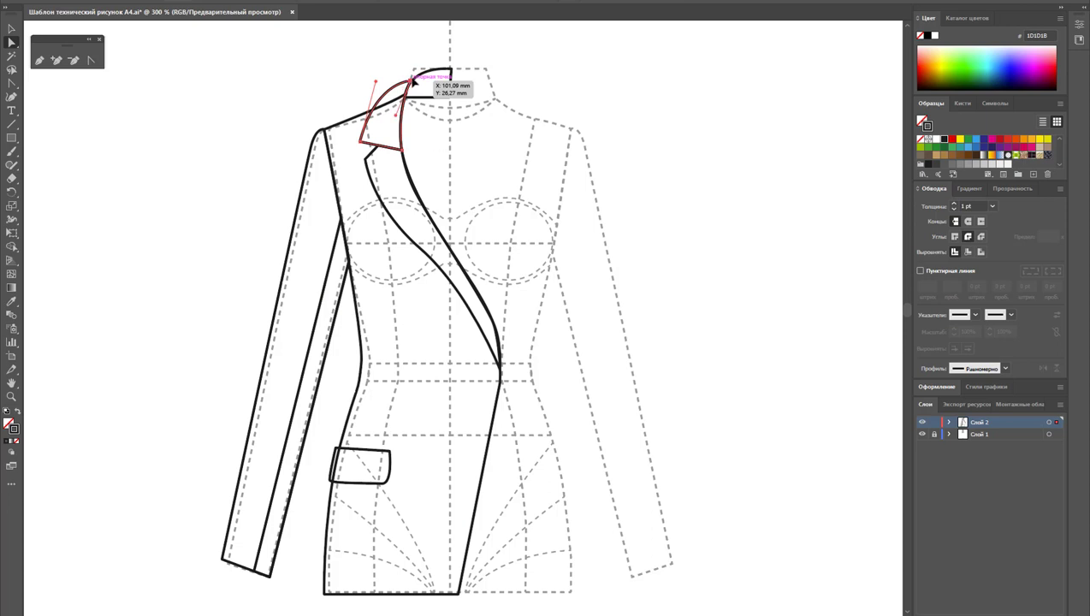
left_click_drag(411, 79, 422, 75)
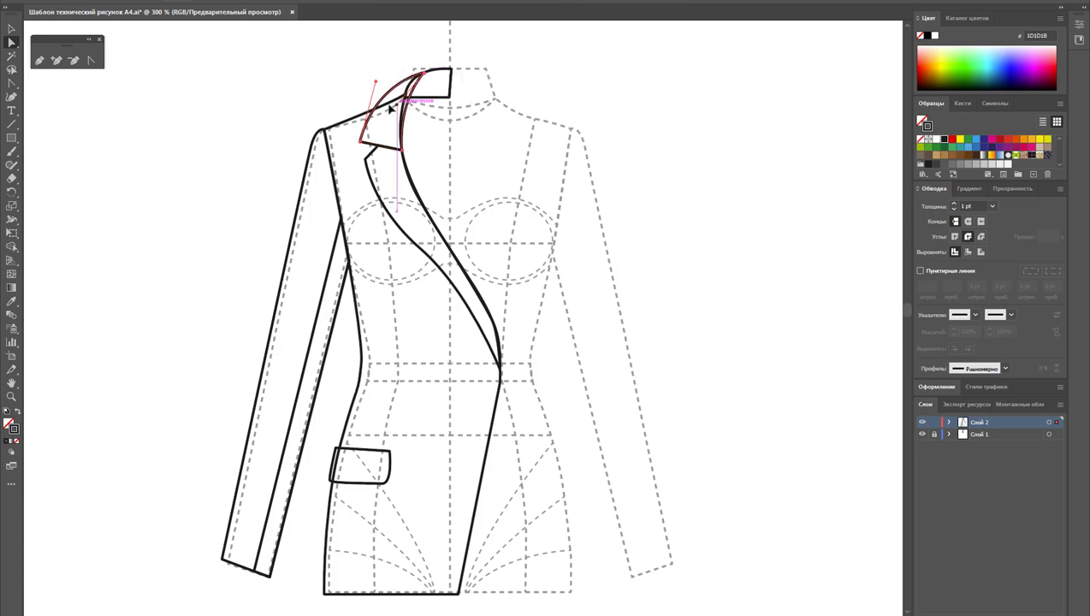
left_click_drag(390, 107, 394, 85)
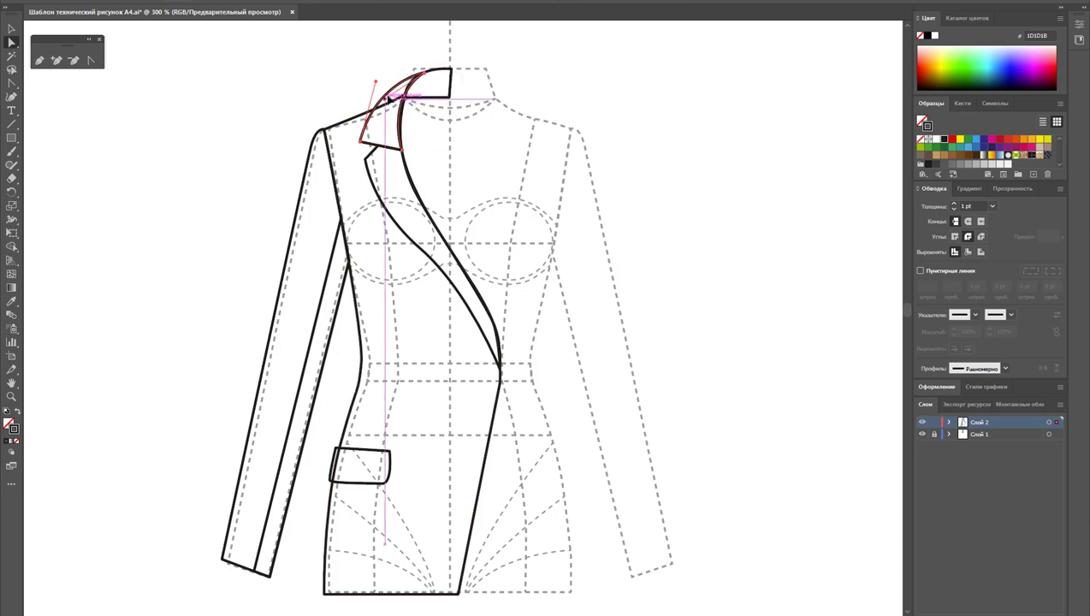
left_click(319, 72)
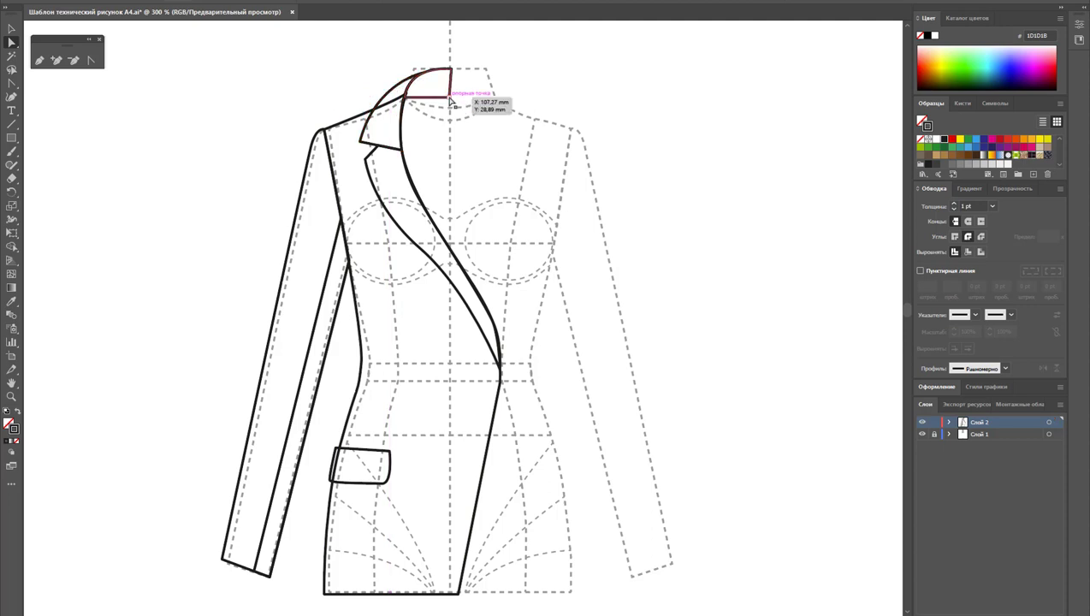
Adjust and round off the collar stand's corner point
left_click_drag(451, 102, 453, 97)
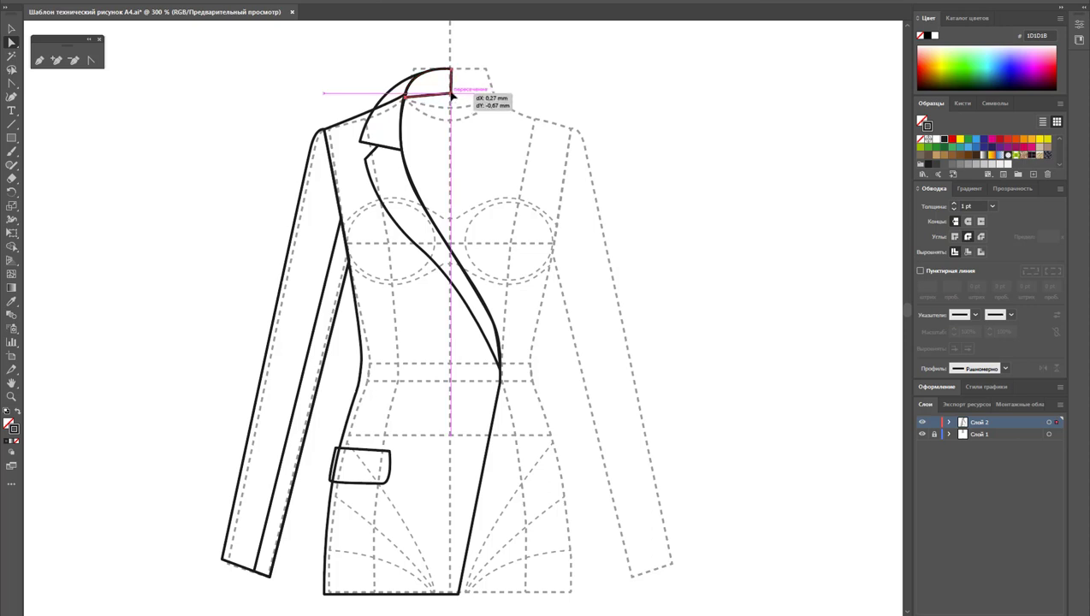
left_click(91, 59)
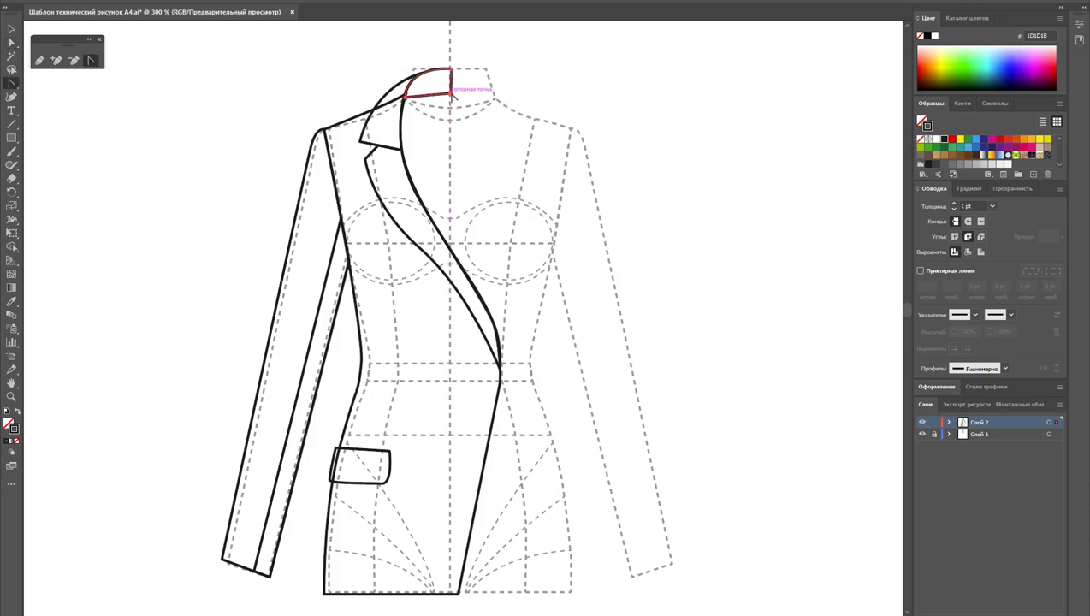
left_click_drag(451, 94, 419, 88)
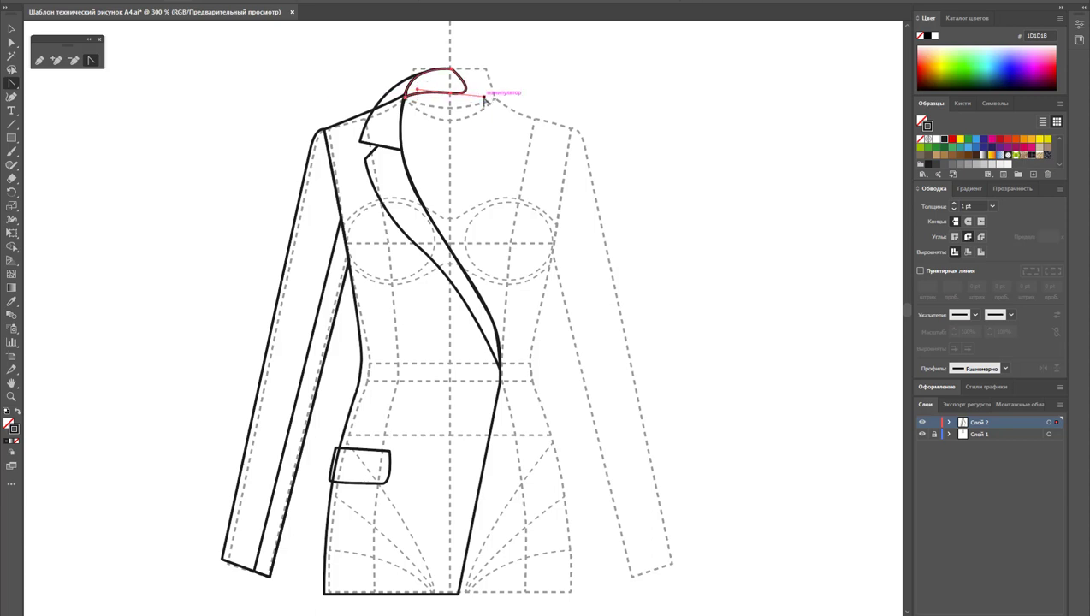
Draw a freehand back-neck line inside the collar down to the centre front
key("v")
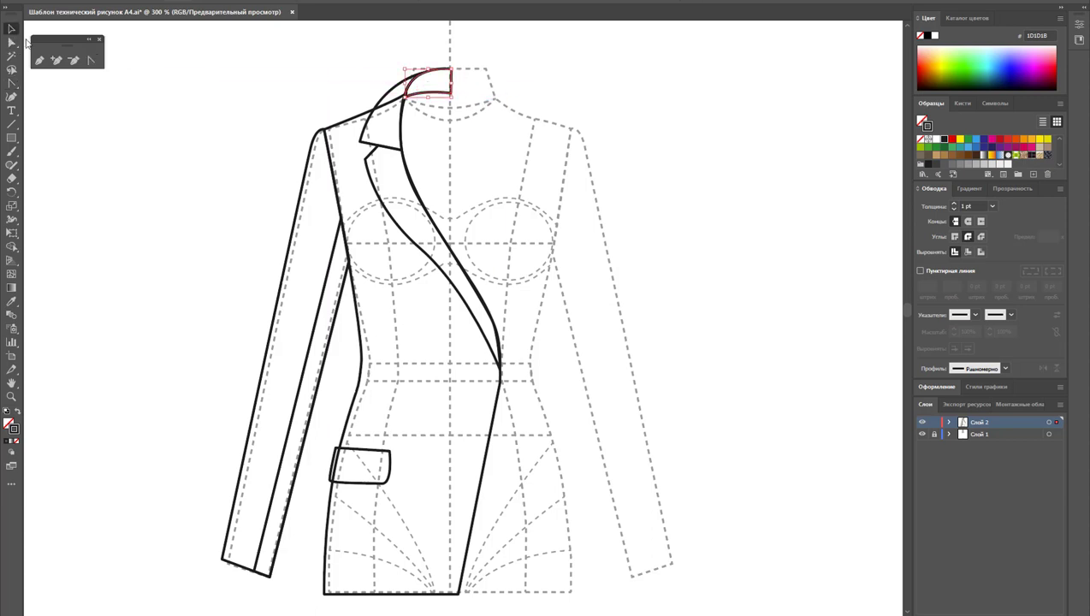
left_click(416, 170)
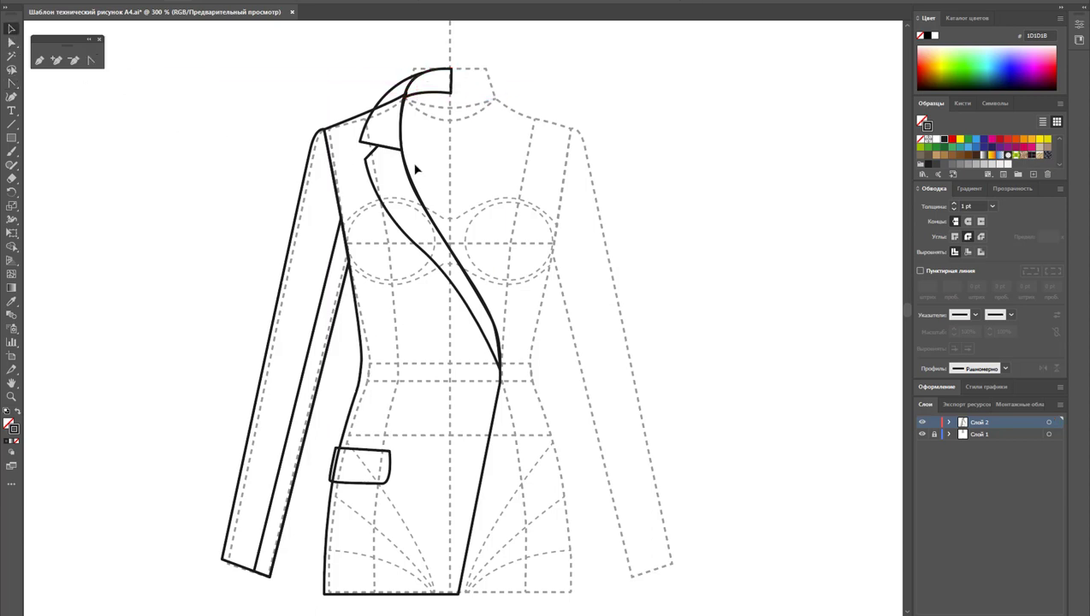
left_click(39, 62)
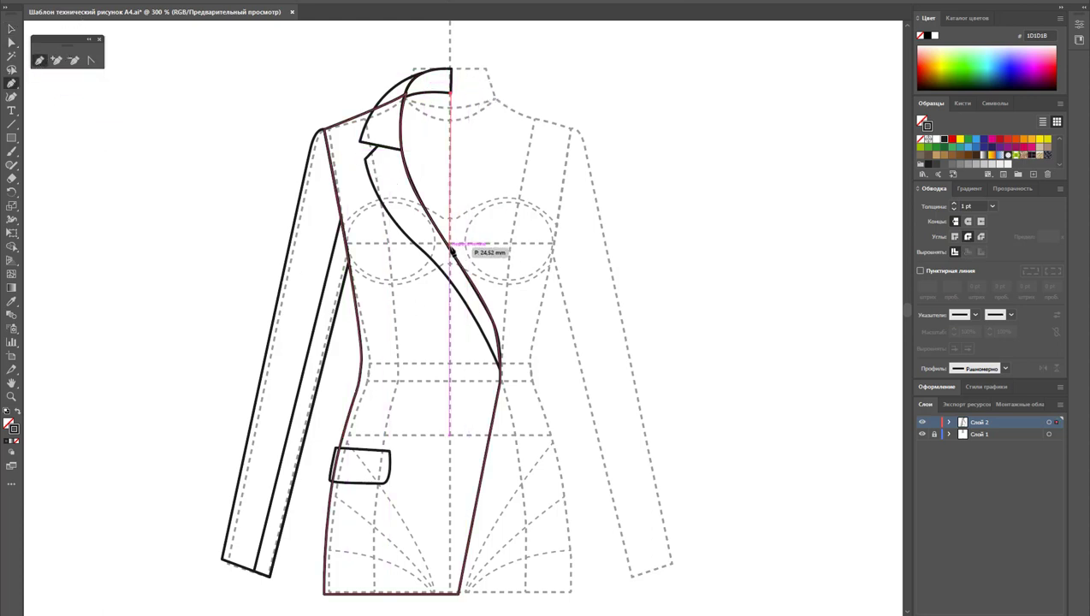
mouse_move(451, 250)
left_mouse_down()
mouse_move(395, 101)
mouse_move(453, 99)
left_mouse_up()
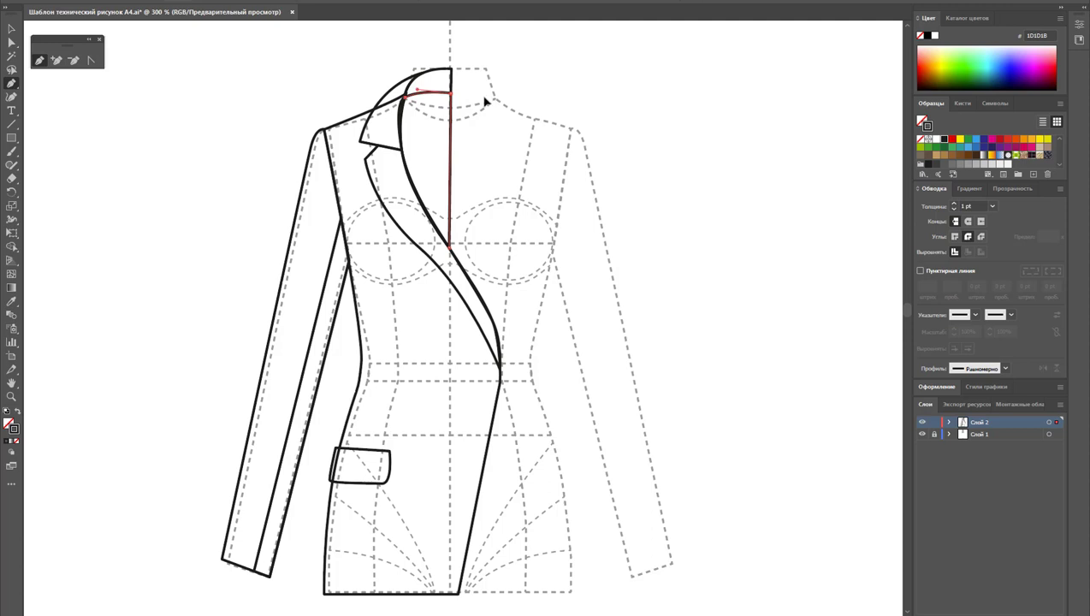
key("v")
Send the back-neck line to the back and select the whole jacket half
left_click(660, 131)
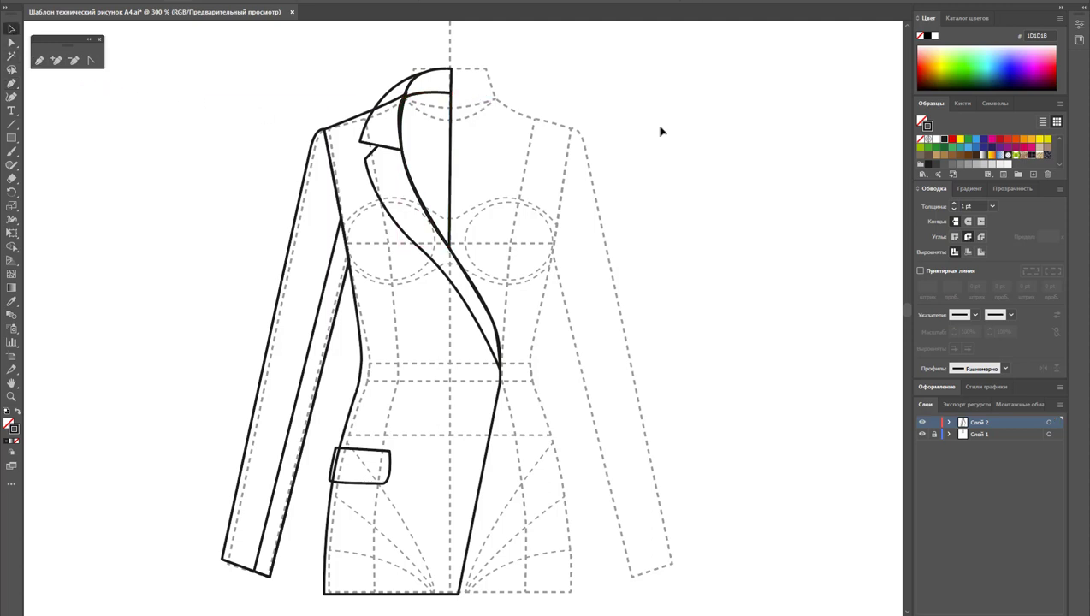
right_click(466, 137)
mouse_move(499, 342)
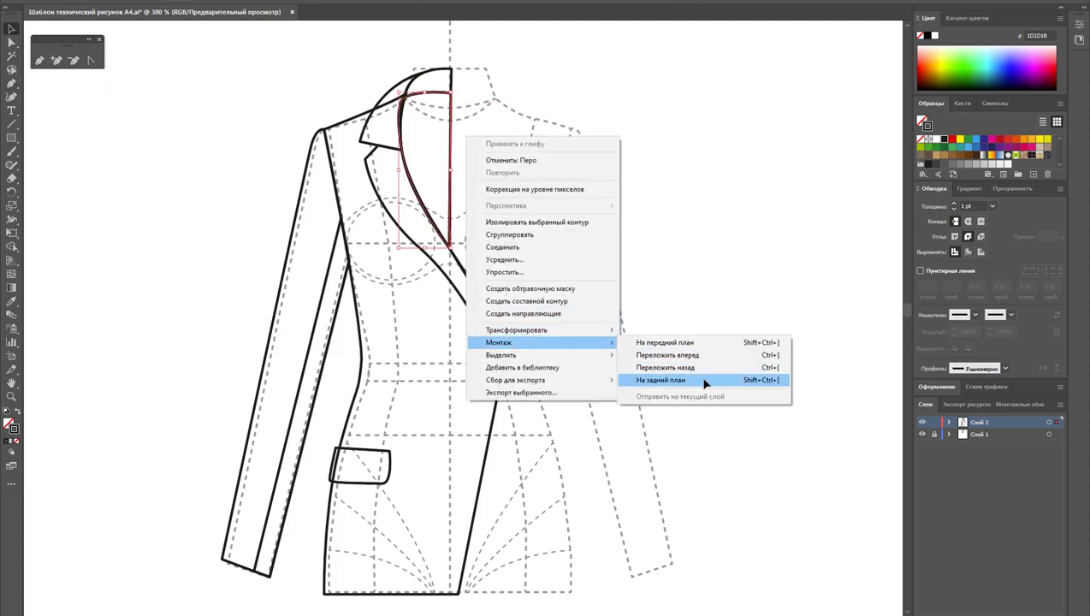
left_click(703, 380)
left_click_drag(209, 37, 517, 568)
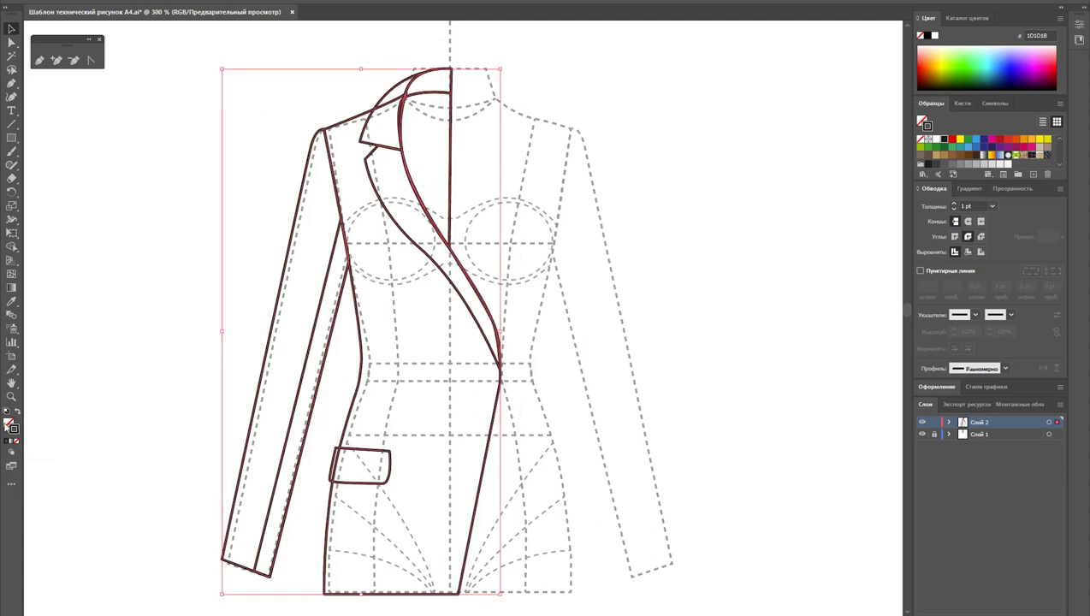
Fill the selected jacket half with white to hide the template lines
left_click(6, 422)
left_click(935, 139)
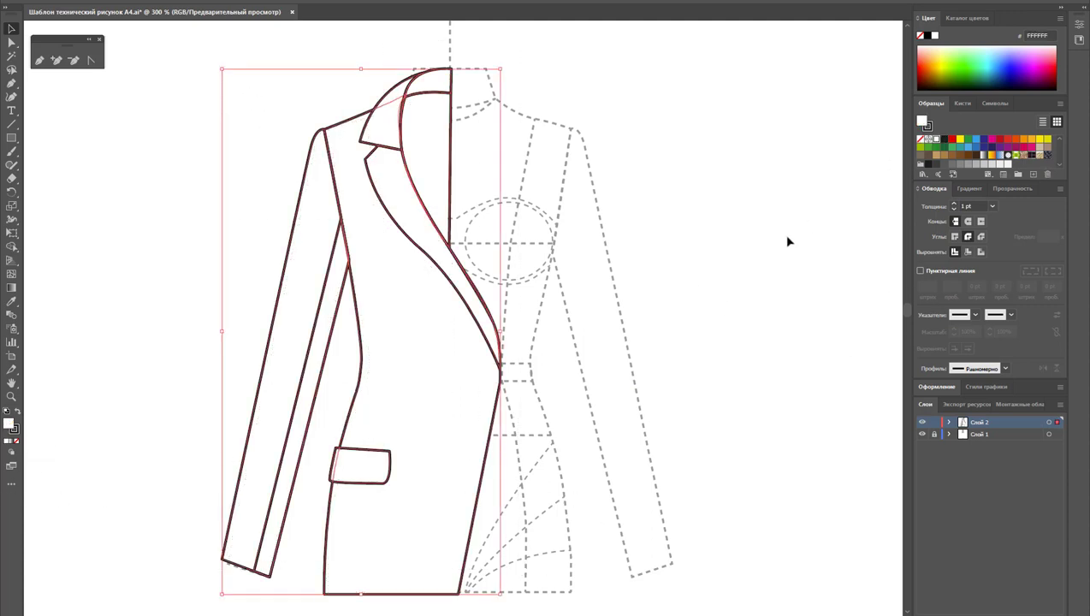
left_click(788, 242)
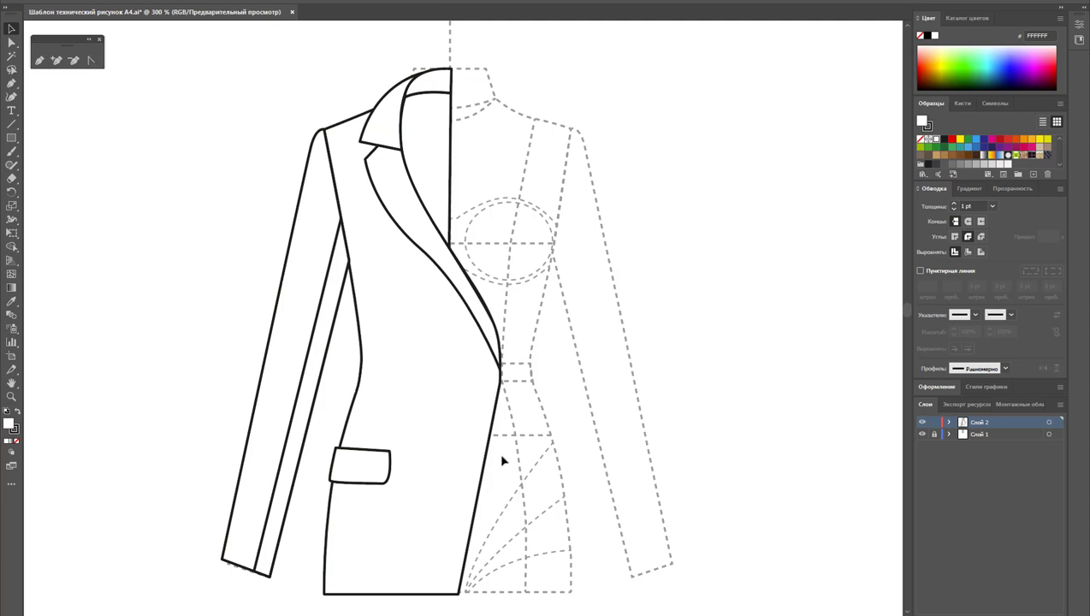
Nudge the sleeve's inner seam line slightly to the right
left_click(9, 42)
left_click(264, 569)
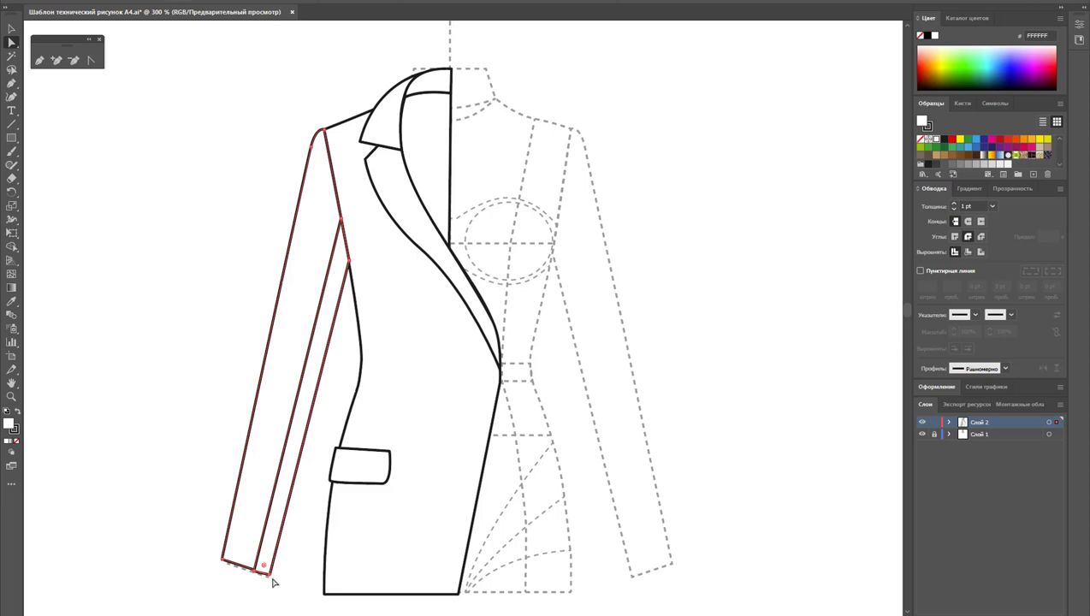
key("Right")
left_click(256, 570)
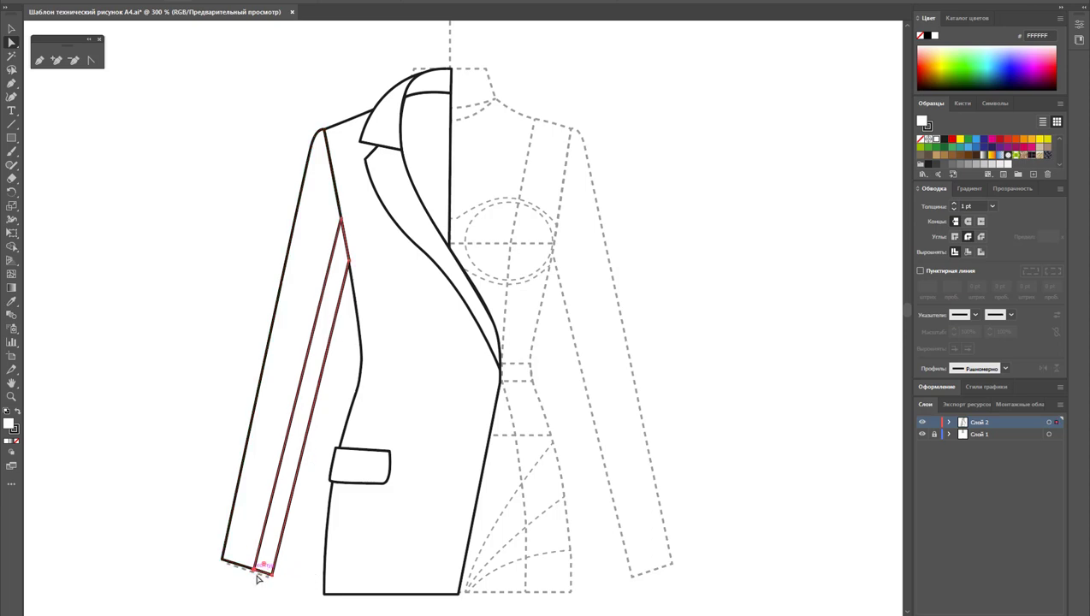
left_click(274, 594)
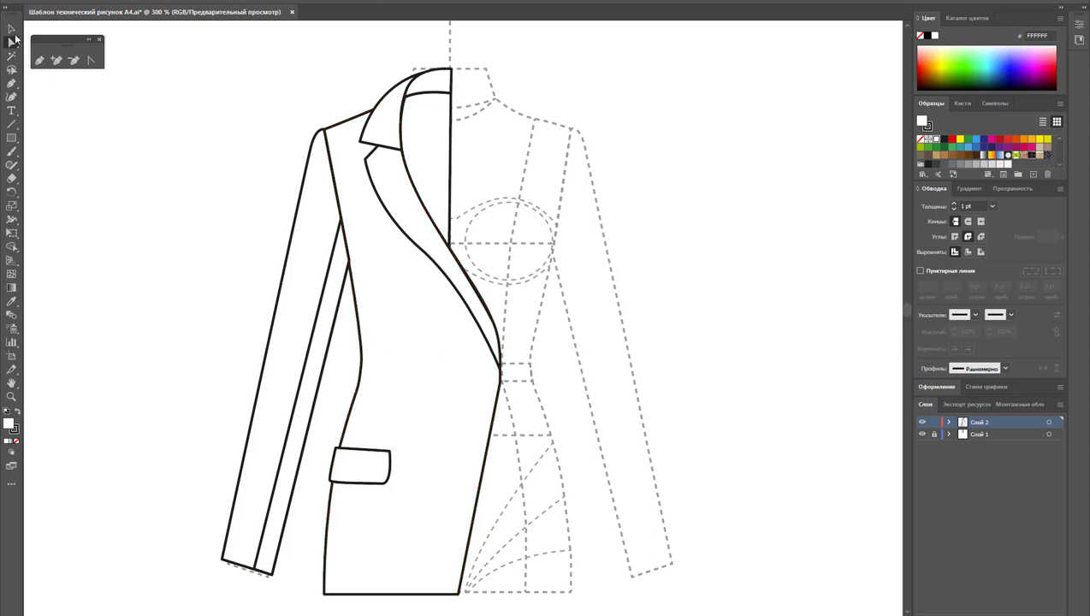
left_click(12, 30)
Reflect a copy of the jacket half at -90° across the centre line to form the right half
left_click_drag(189, 83, 563, 590)
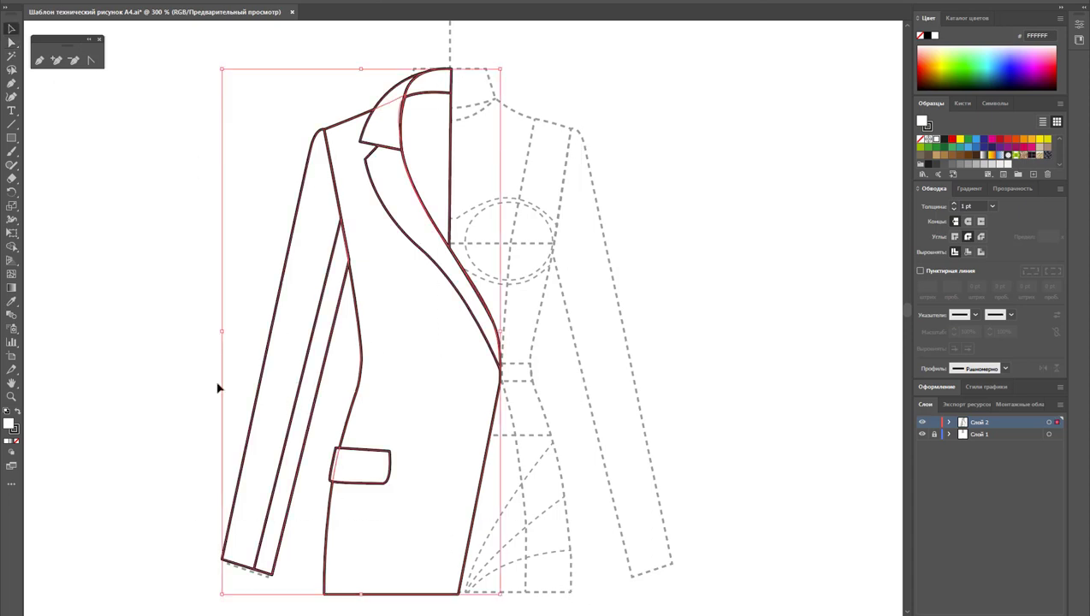
left_click_drag(12, 192, 52, 207)
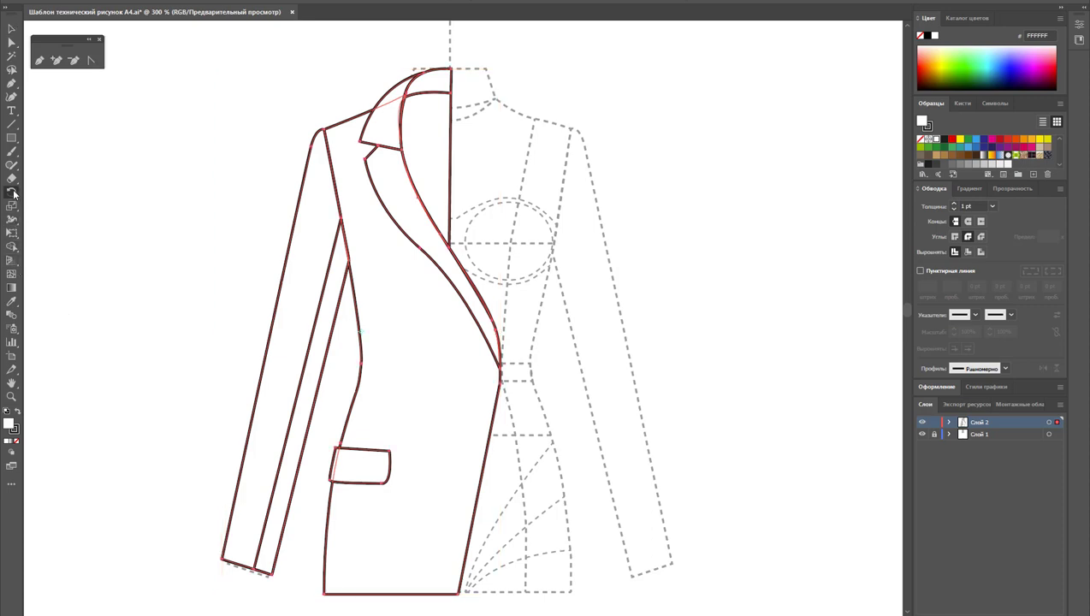
left_click(51, 206)
left_click_drag(429, 172, 456, 140)
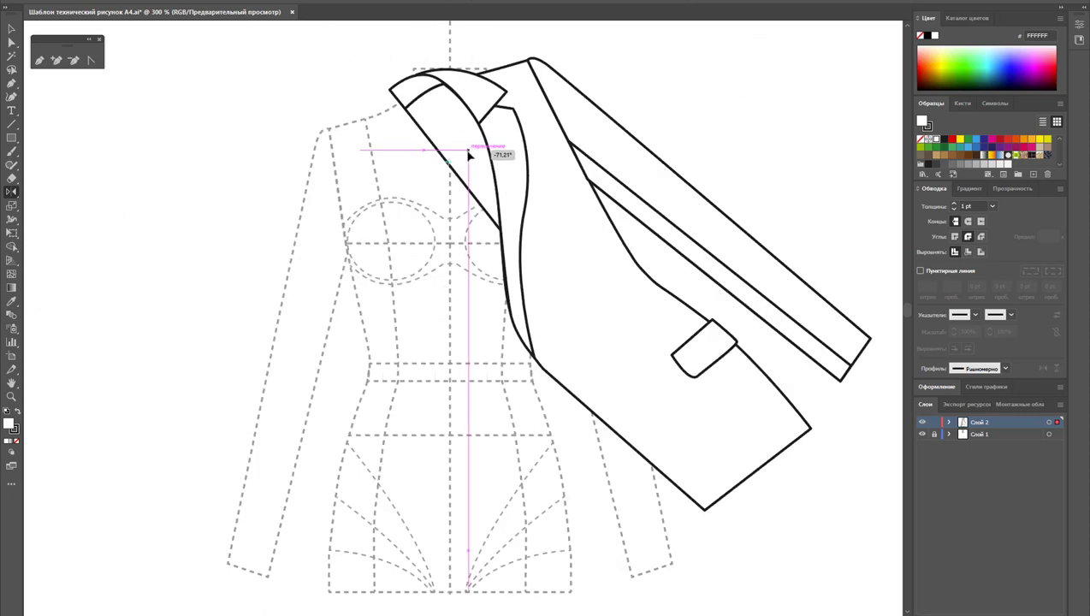
mouse_move(456, 140)
left_mouse_down()
mouse_move(498, 167)
mouse_move(494, 187)
left_mouse_up()
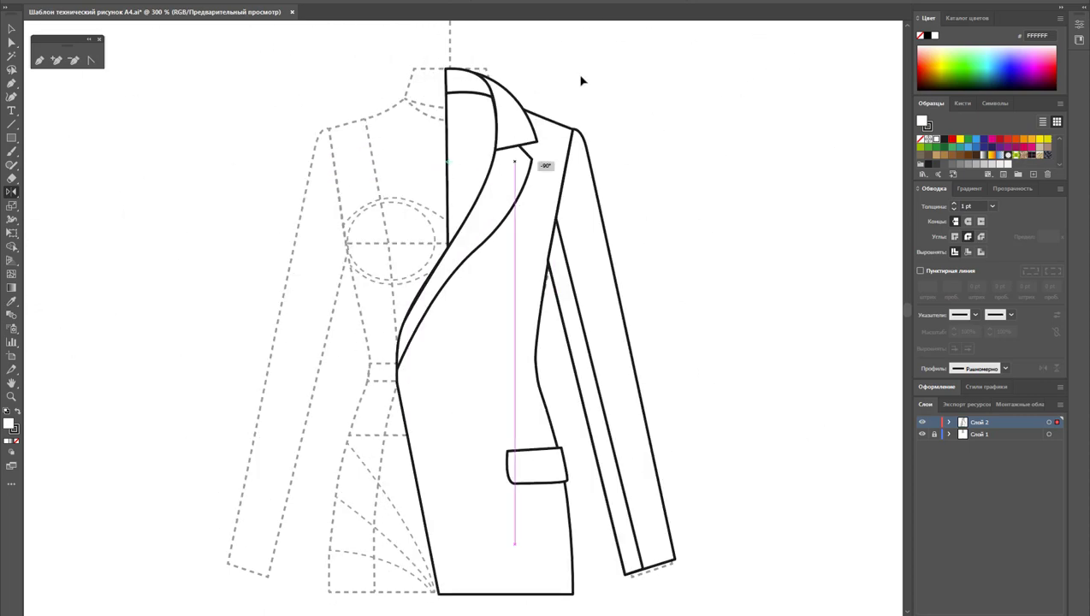
left_click_drag(581, 80, 482, 147)
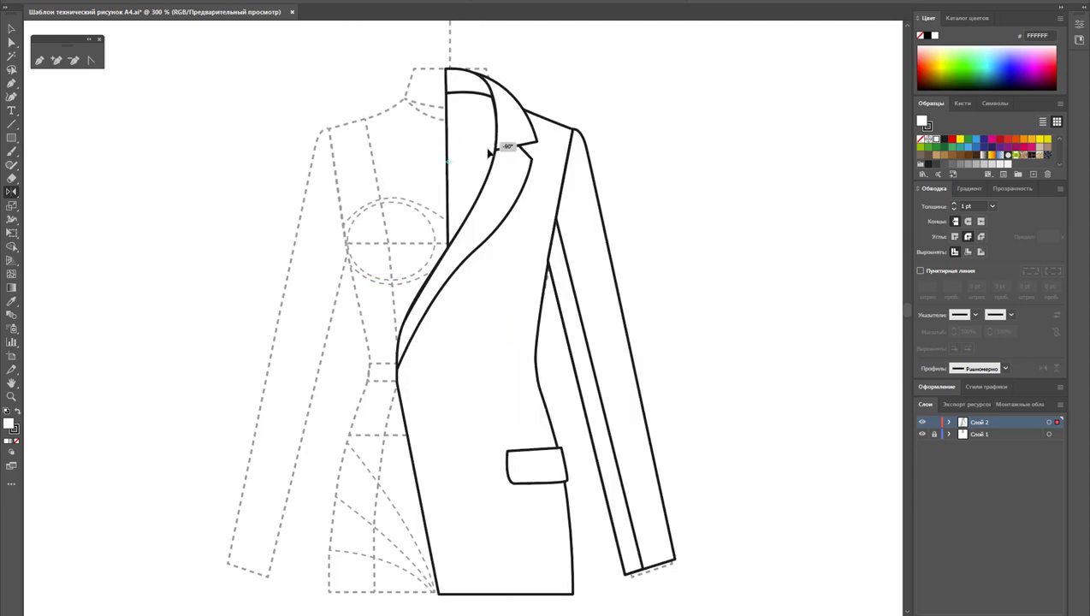
left_click_drag(489, 153, 488, 152)
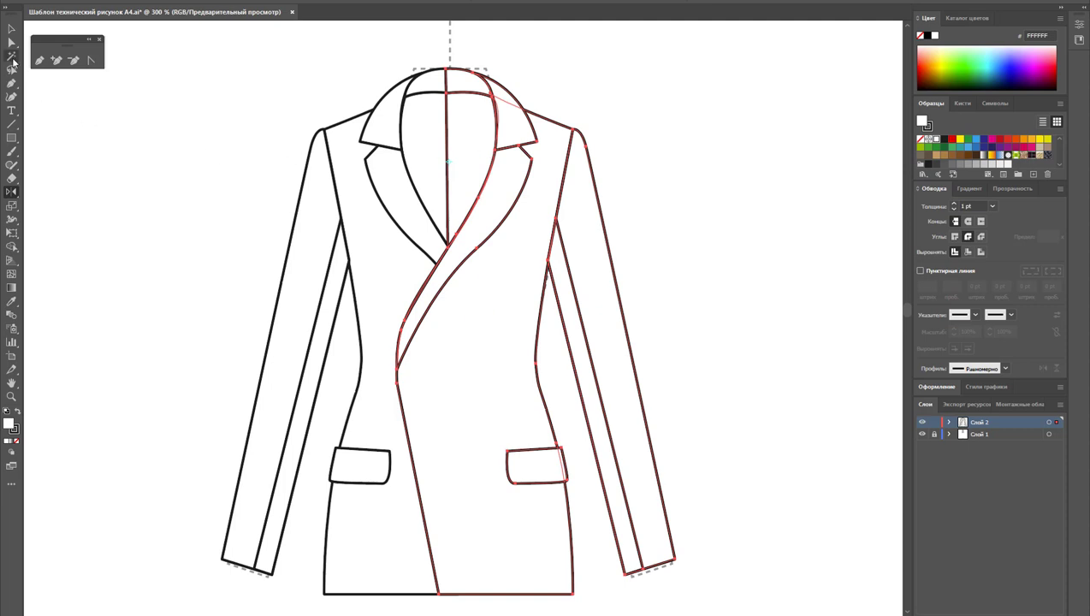
Send the mirrored right jacket half behind the left half
left_click(11, 30)
right_click(503, 163)
mouse_move(537, 338)
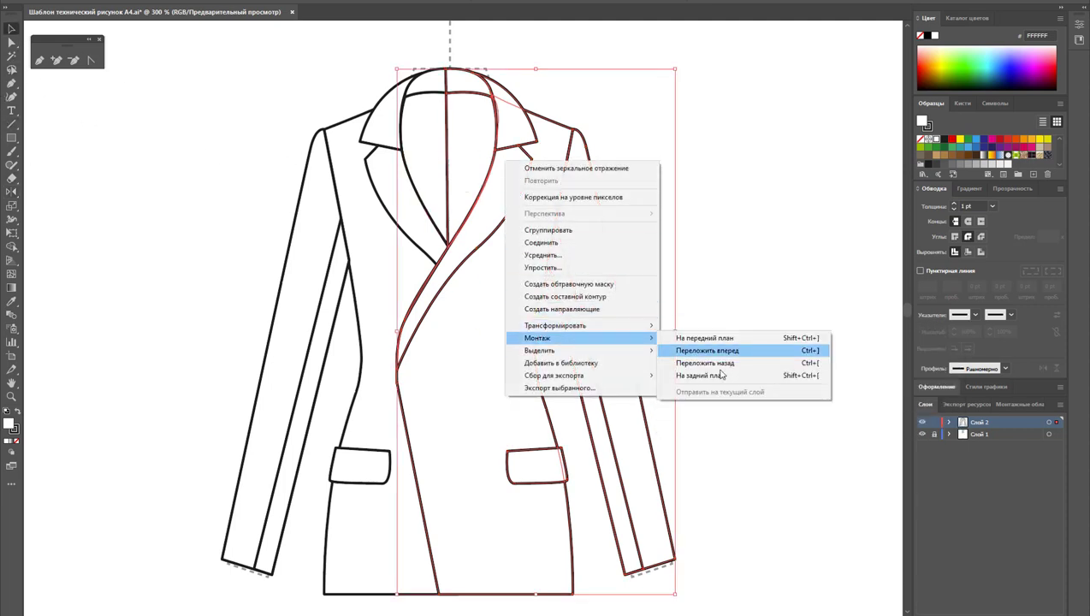
left_click(721, 377)
left_click(740, 308)
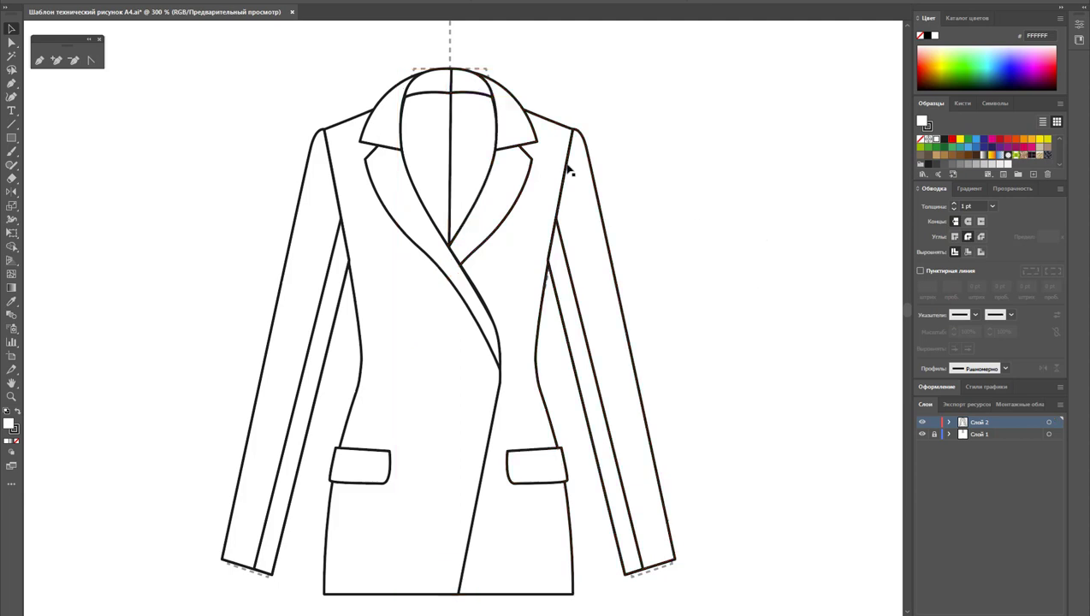
Unite the two back-collar halves into one shape using Pathfinder
left_click(433, 89)
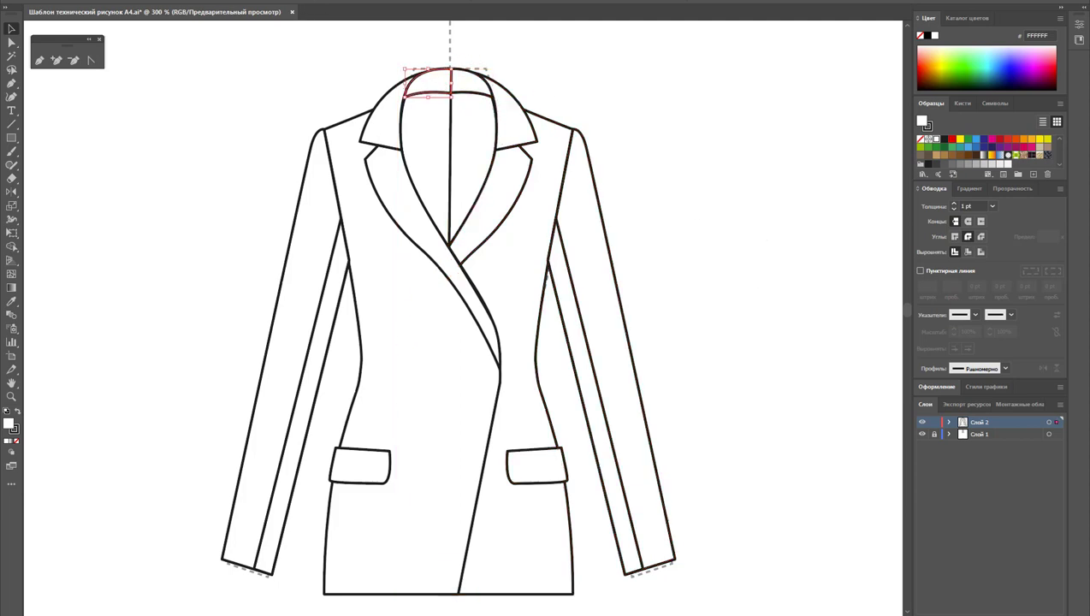
left_click(325, 2)
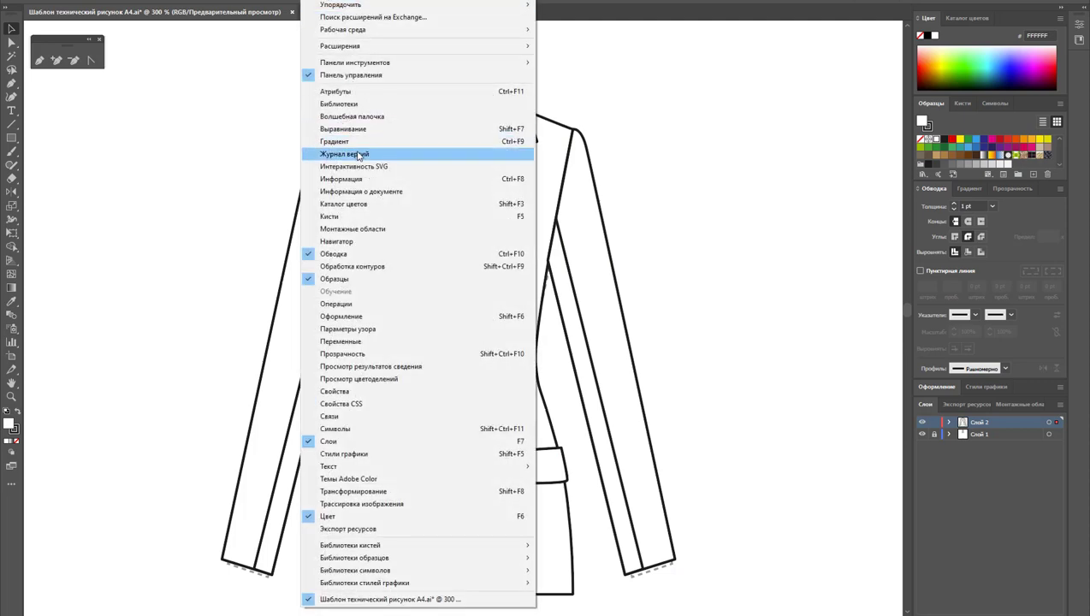
left_click(402, 266)
left_click_drag(802, 56, 703, 36)
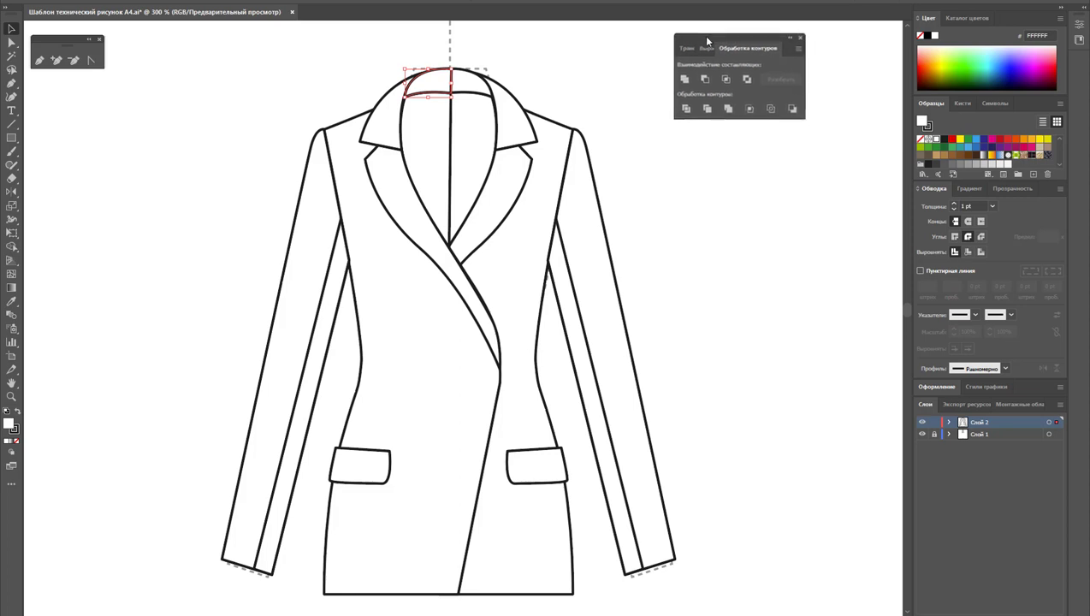
left_click(455, 95)
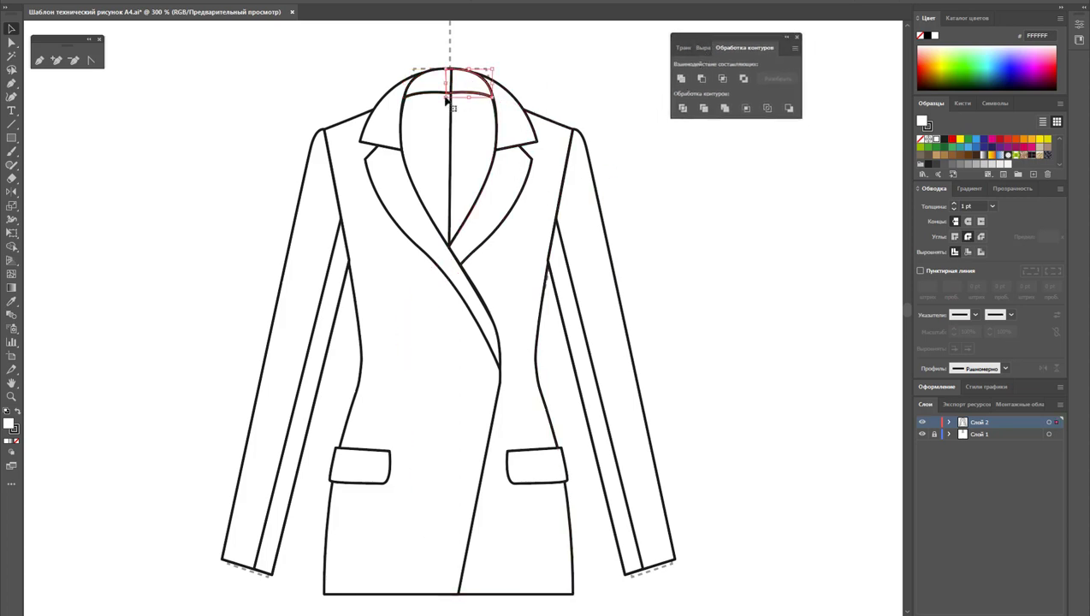
left_click(680, 79)
Unite the neckline V halves into one shape and send it to the back
left_click(428, 137)
left_click(467, 127, "shift")
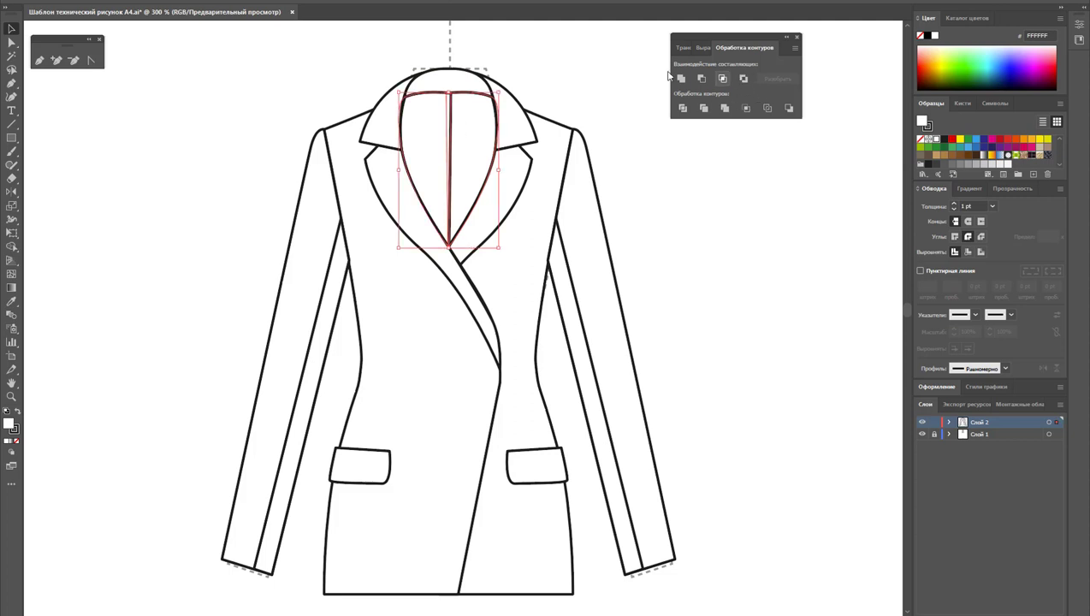
left_click(681, 79)
left_click(466, 119)
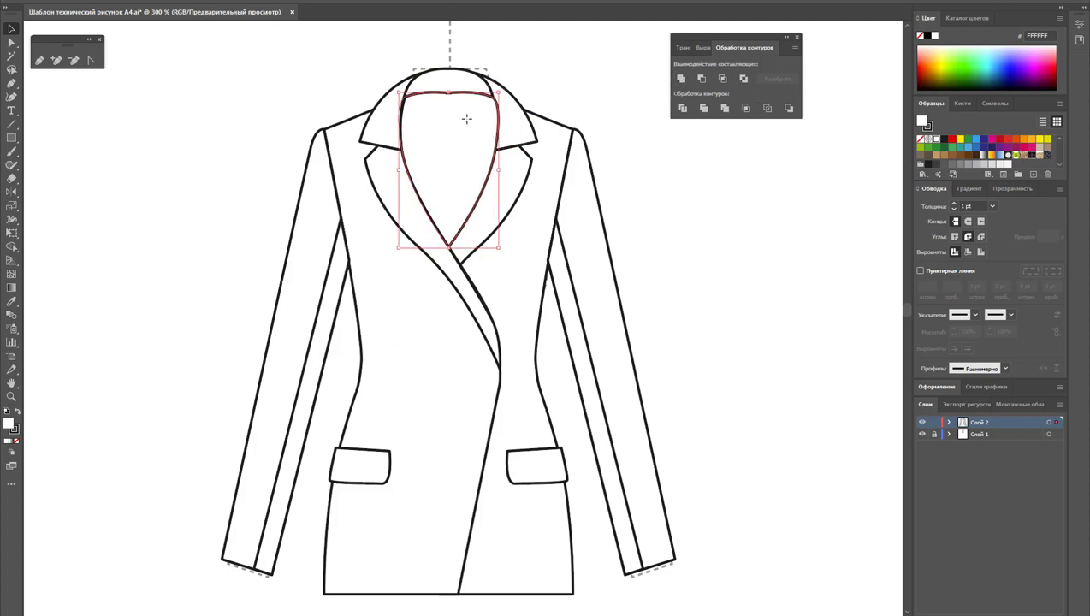
right_click(466, 119)
mouse_move(540, 325)
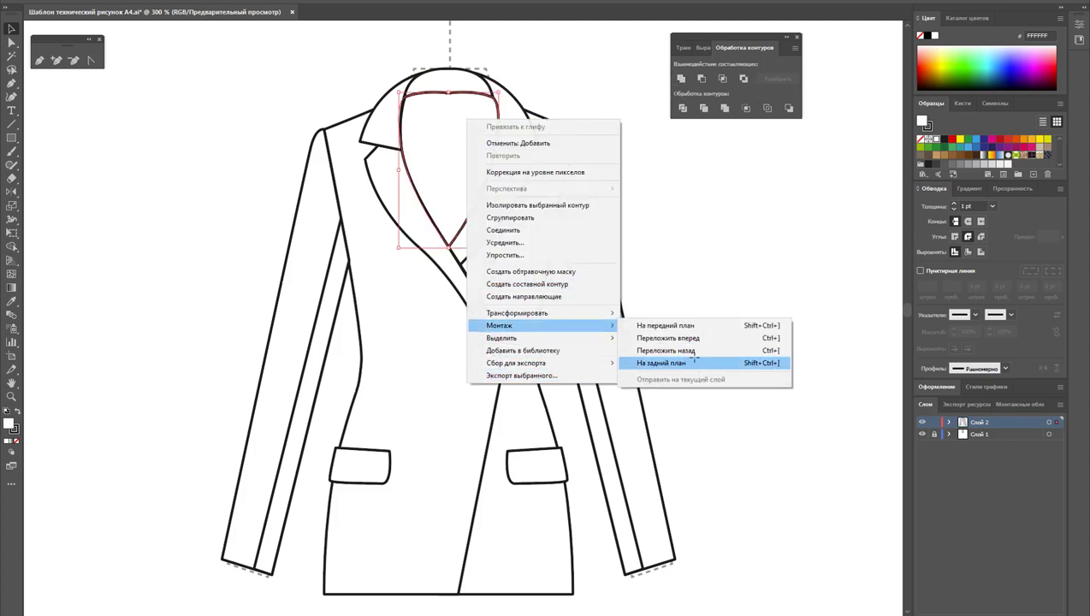
left_click(693, 359)
left_click(467, 81)
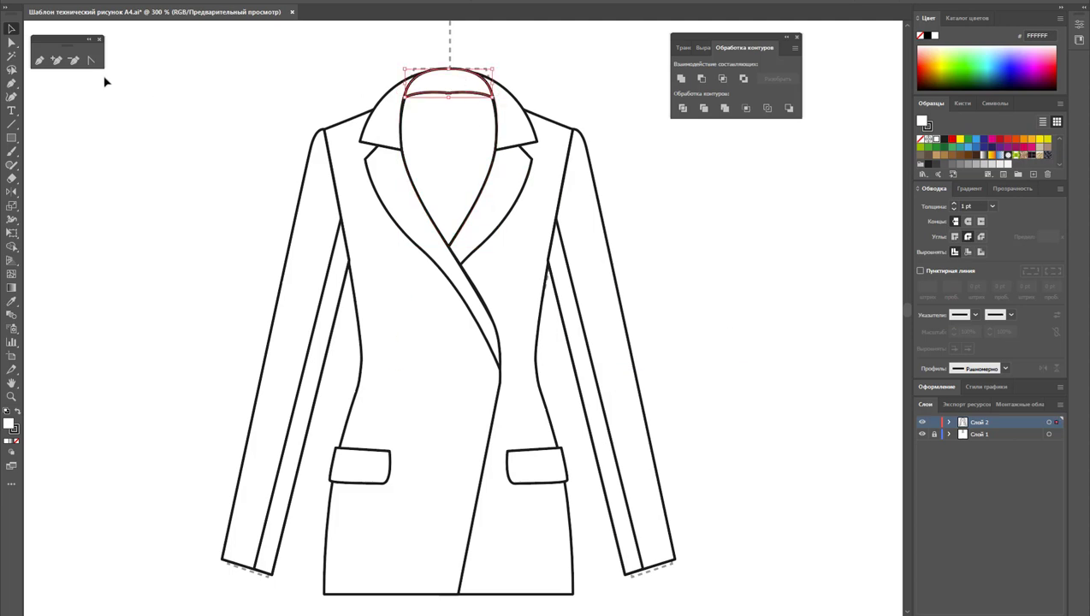
left_click(73, 60)
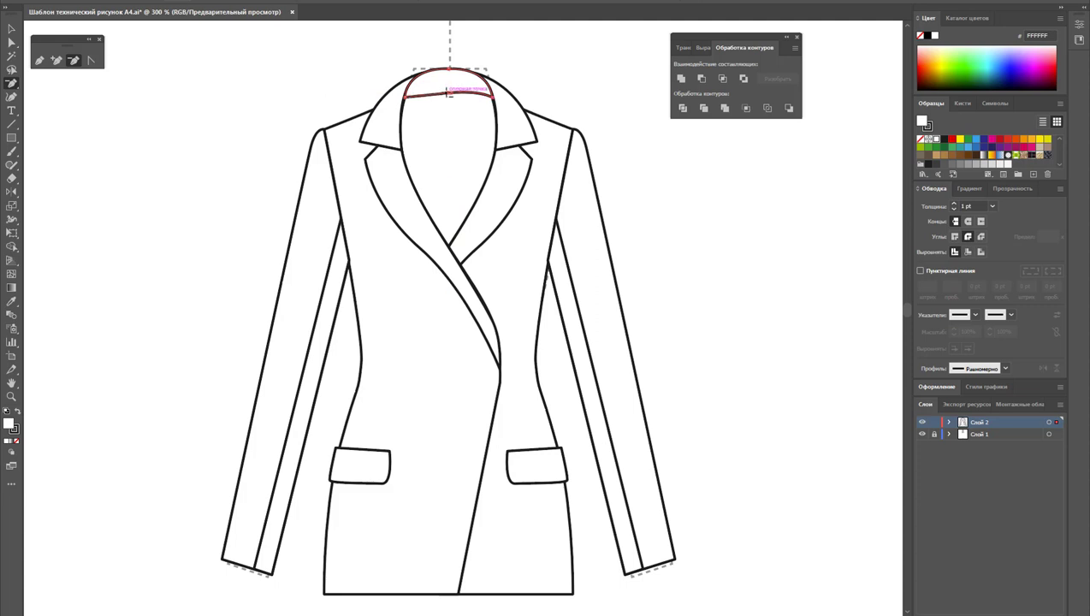
Join the collar line ends and draw a straight centre-front line up from the lapel V
left_click(91, 60)
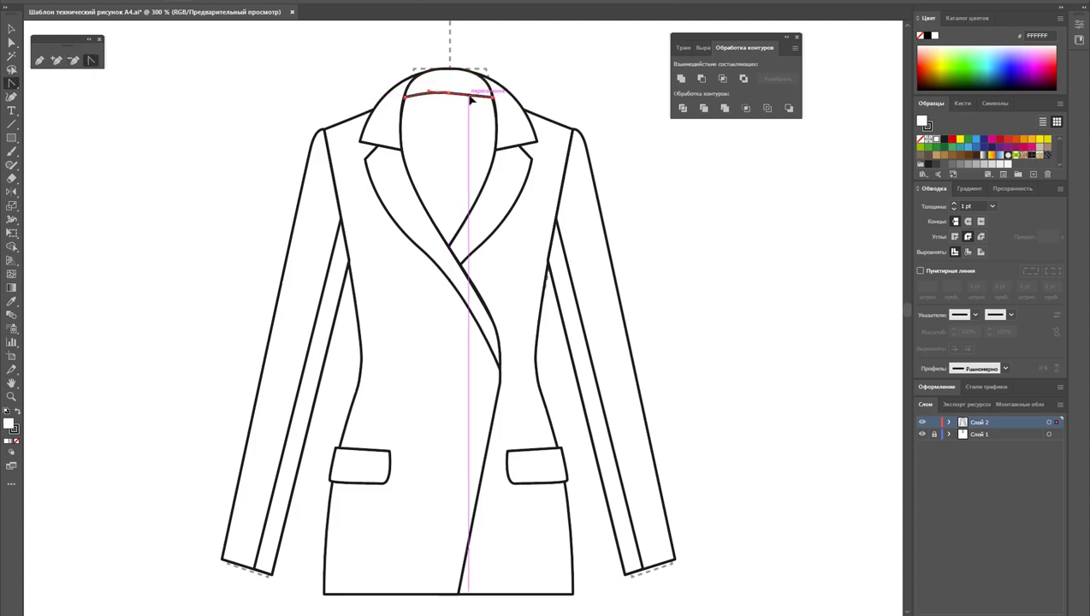
left_click_drag(469, 100, 480, 97)
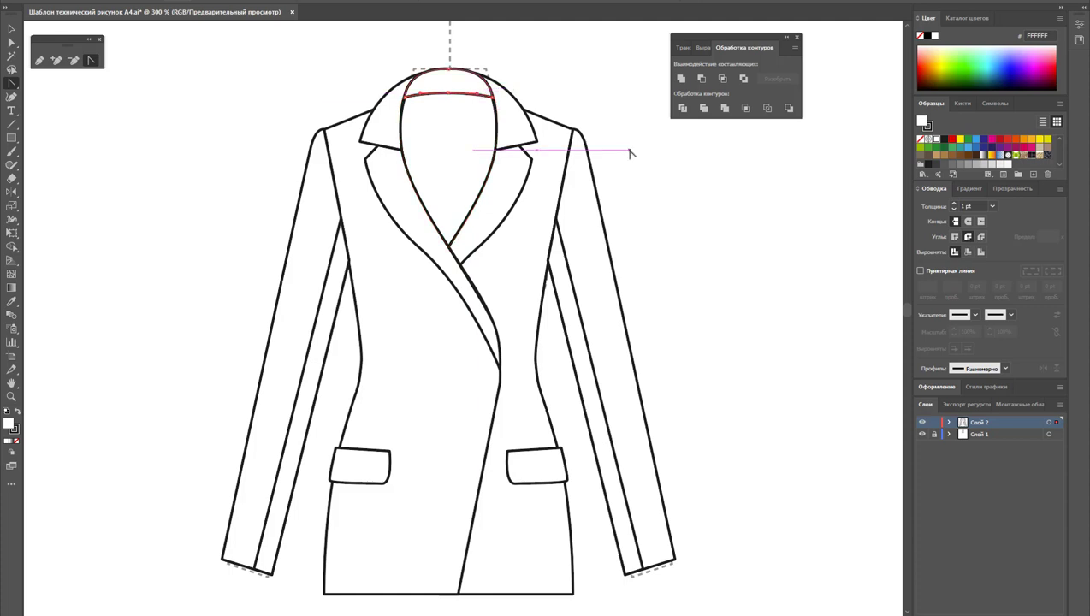
left_click(12, 124)
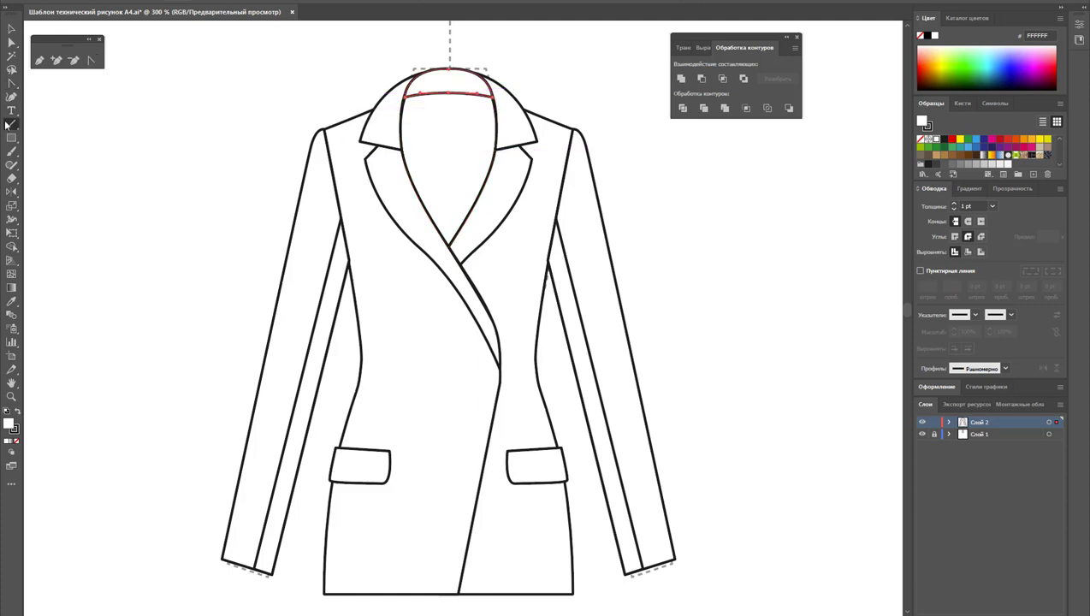
left_click_drag(448, 244, 448, 91)
Give the centre-front line a 0.5 pt stroke weight
left_click(11, 29)
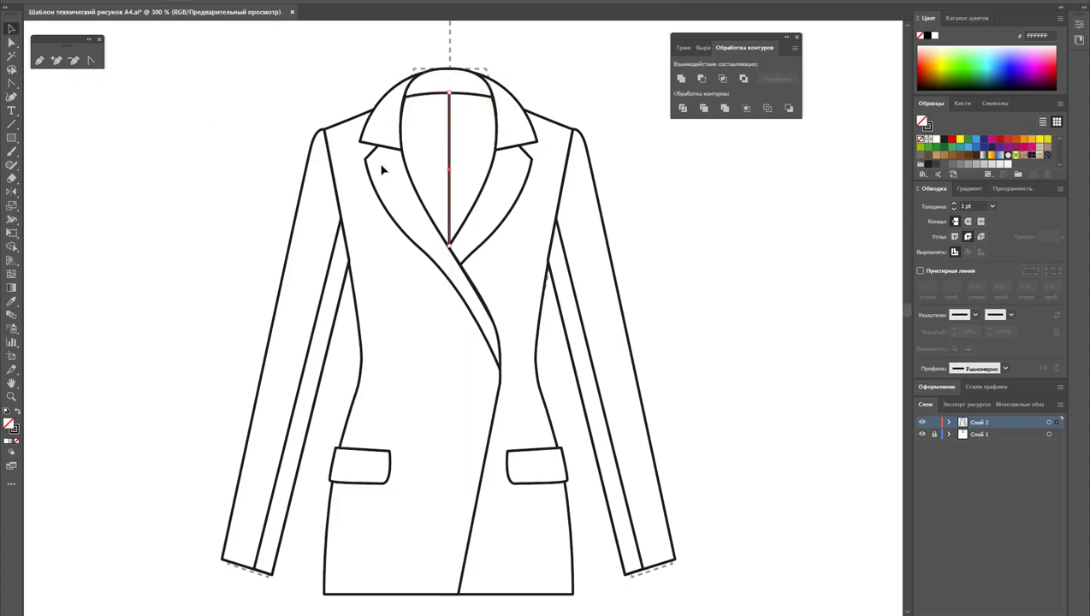
left_click(991, 206)
left_click(1000, 234)
left_click(790, 256)
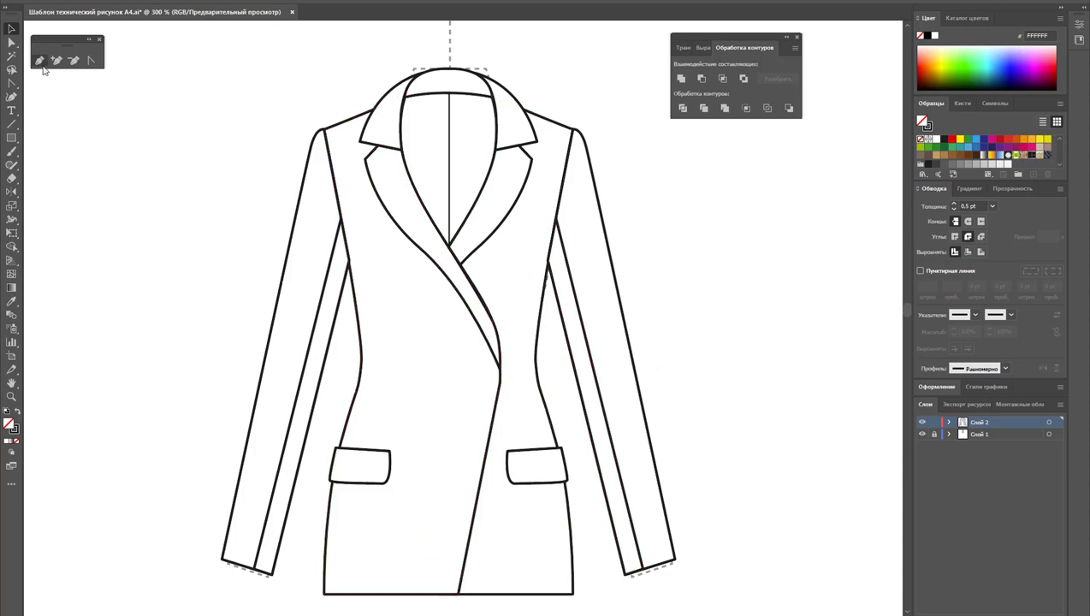
key("p")
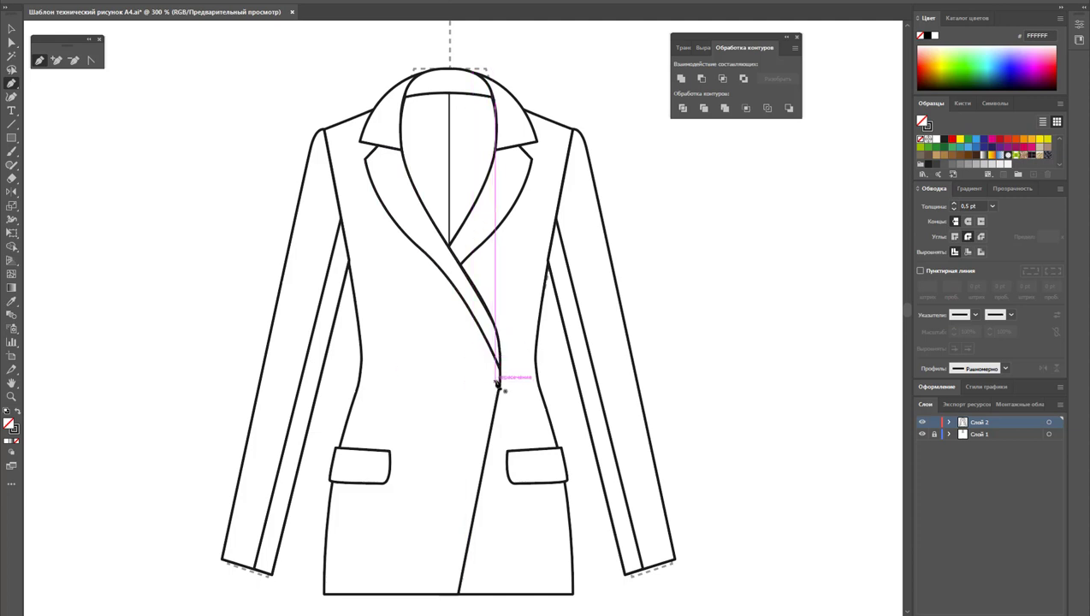
Draw the first leaf-shaped fold petals from the wrap point: upward, horizontal-left and lower-left
left_click(487, 364)
left_click_drag(439, 318, 439, 330)
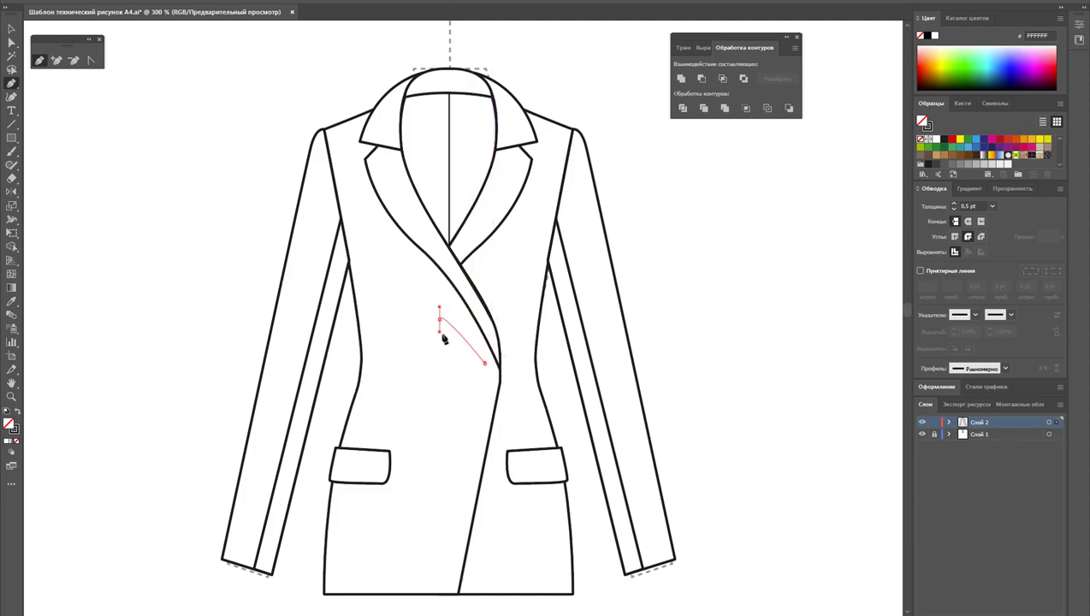
left_click(486, 365)
left_click(492, 371)
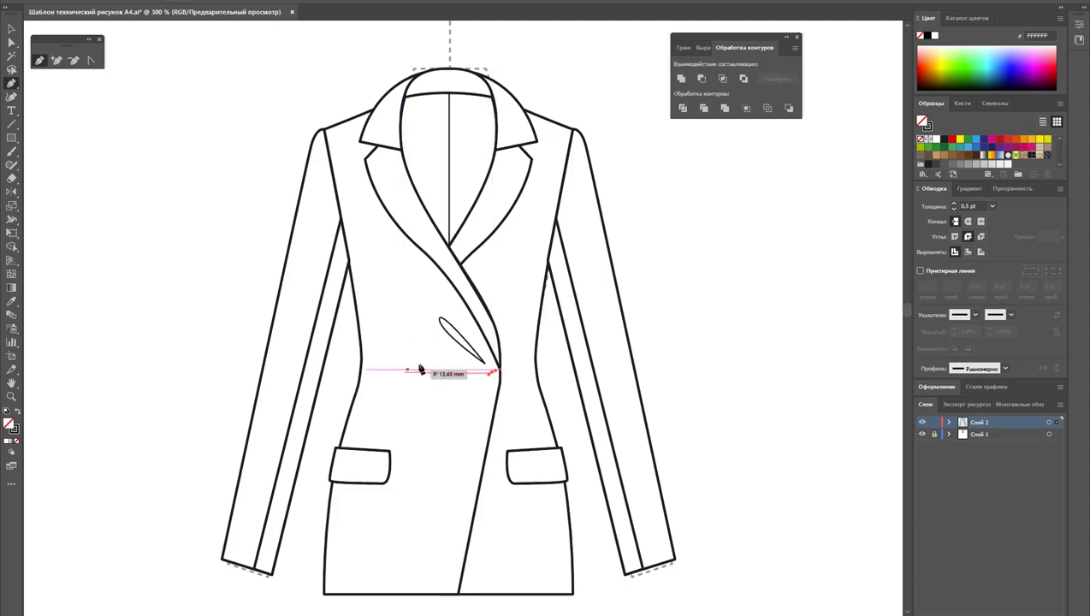
left_click_drag(415, 369, 416, 375)
left_click(492, 372)
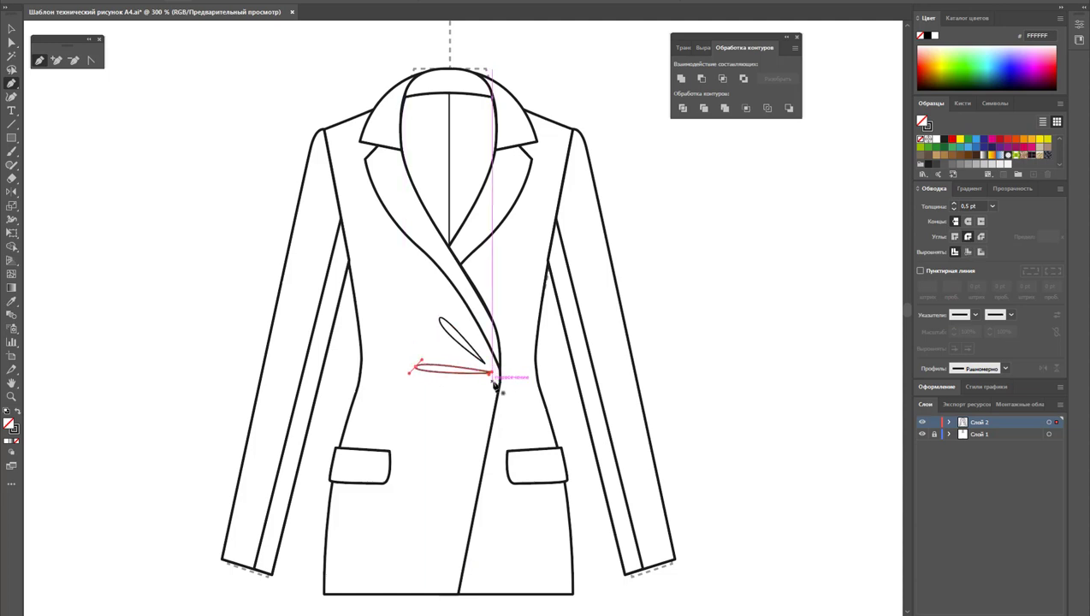
left_click_drag(431, 419, 439, 432)
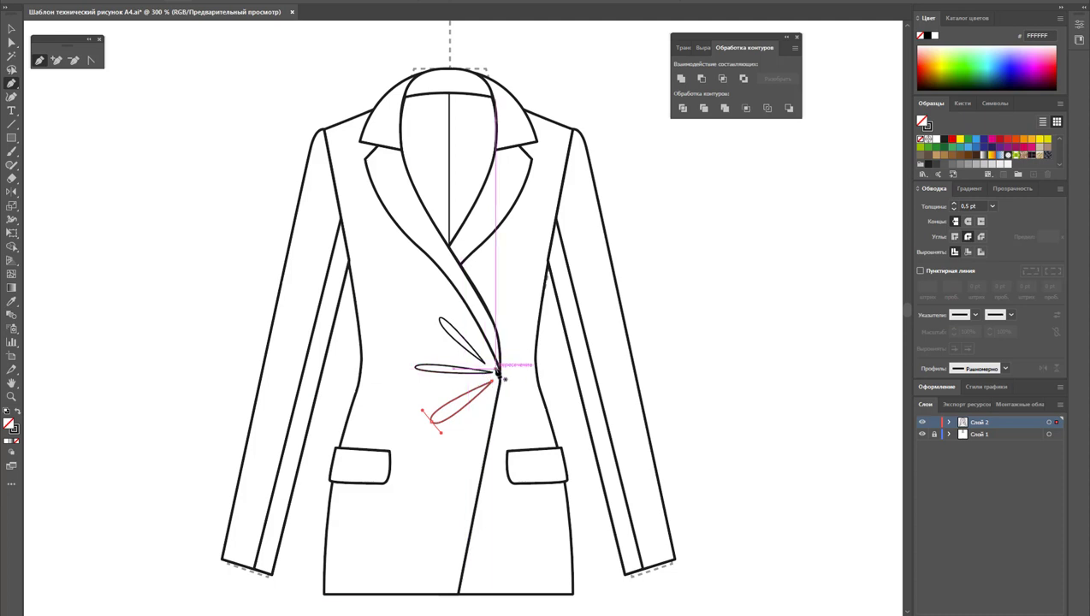
left_click(493, 383)
Add more fold petals between the upper ones and down toward the pocket
left_click_drag(434, 343, 436, 351)
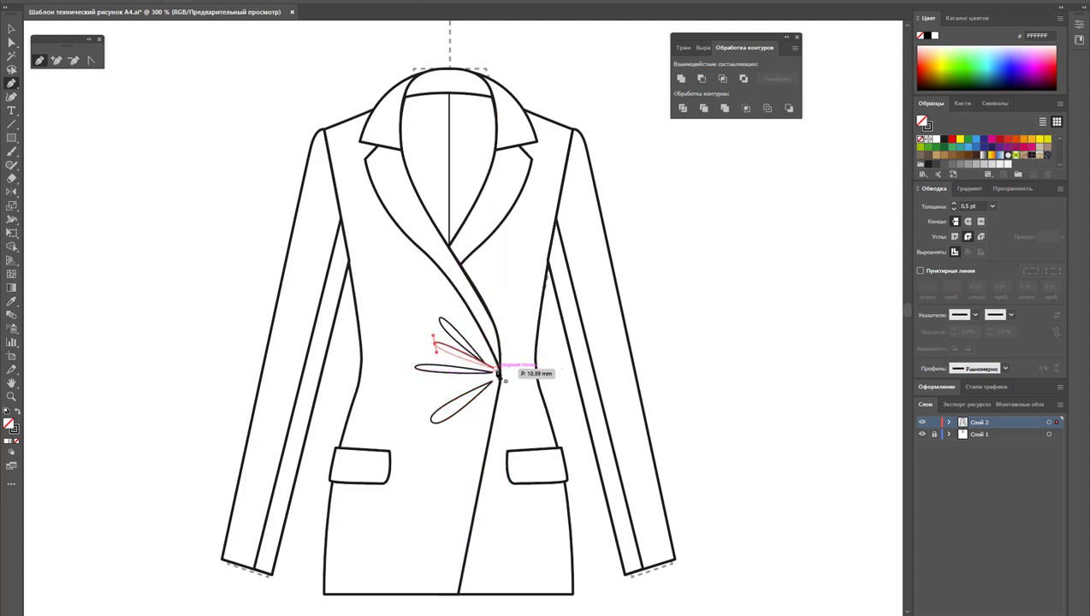
left_click(494, 369)
left_click(496, 381)
left_click_drag(438, 382, 441, 387)
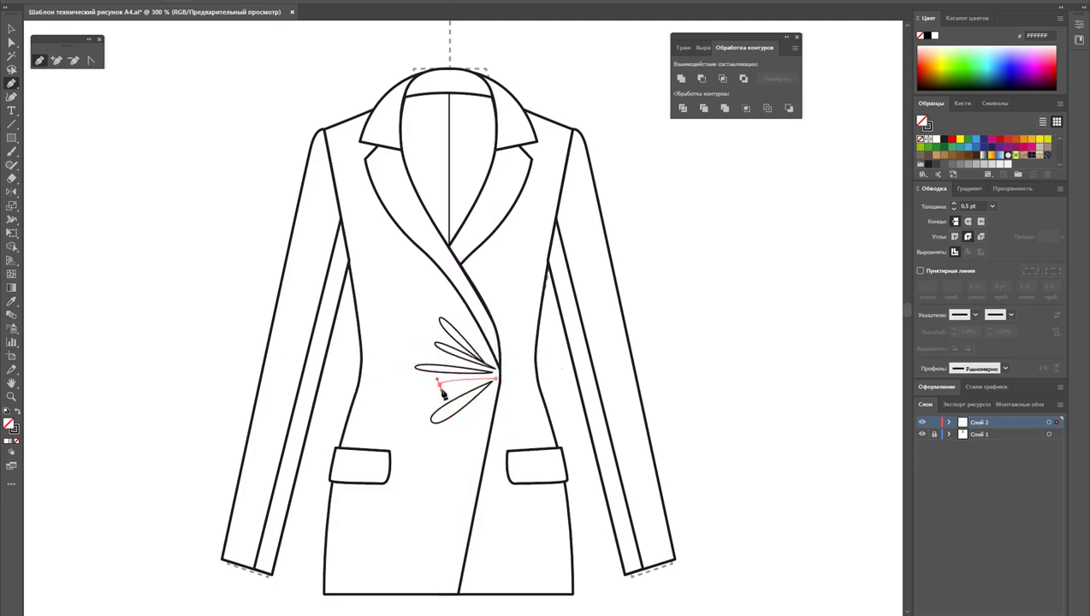
left_click(498, 382)
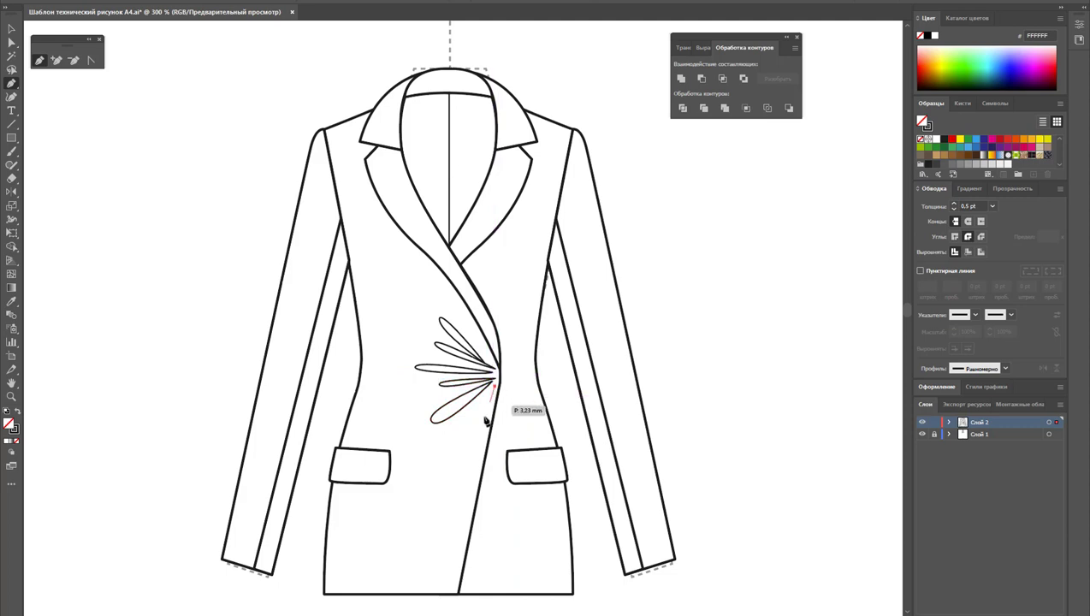
left_click_drag(466, 432, 471, 438)
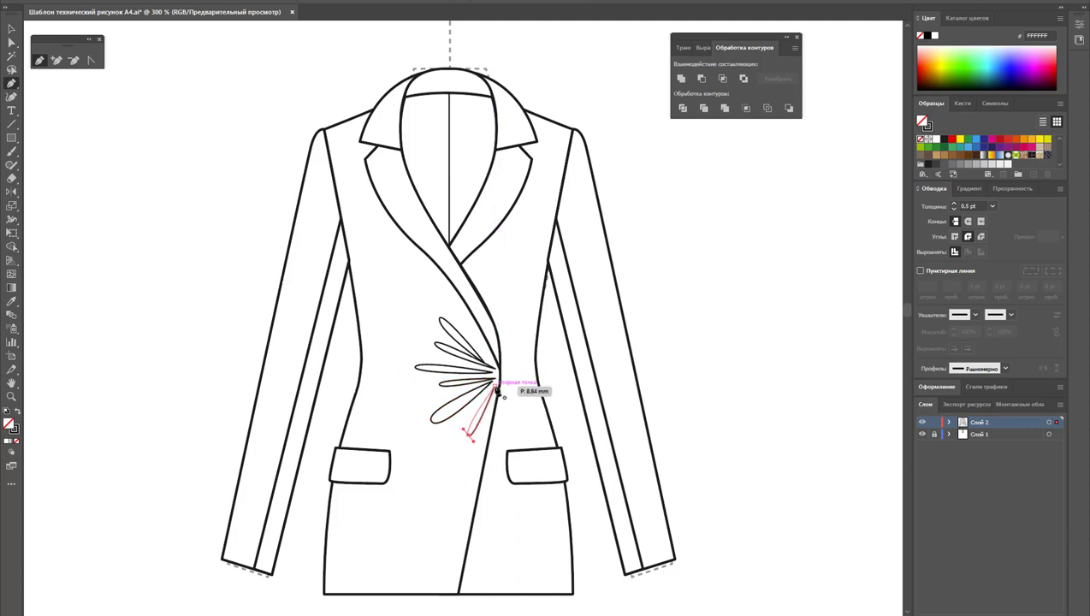
left_click(495, 384)
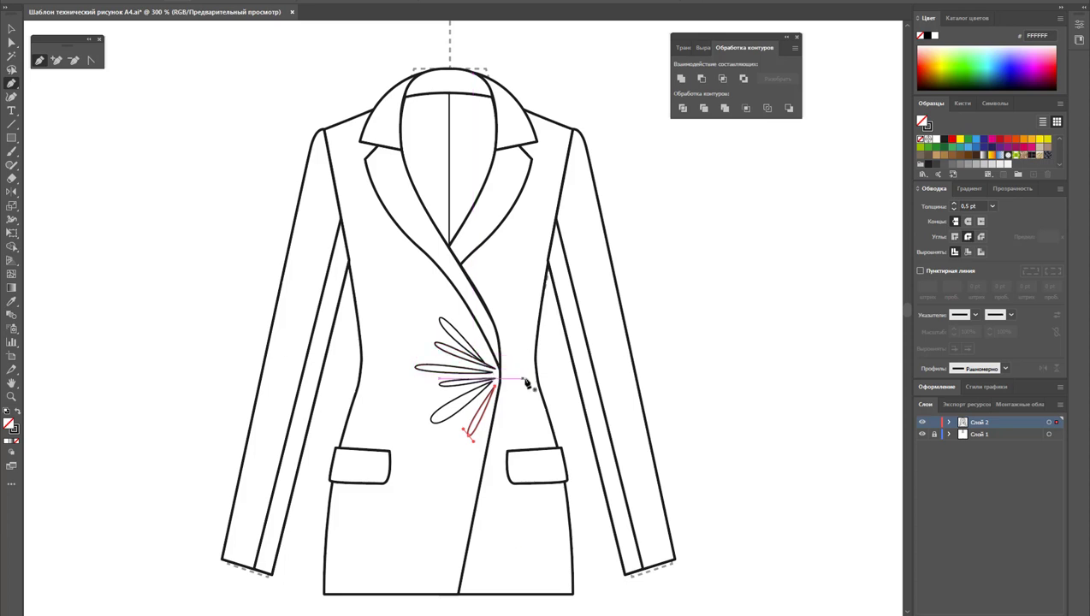
Select the lower, horizontal and upper fold petals together
key("v")
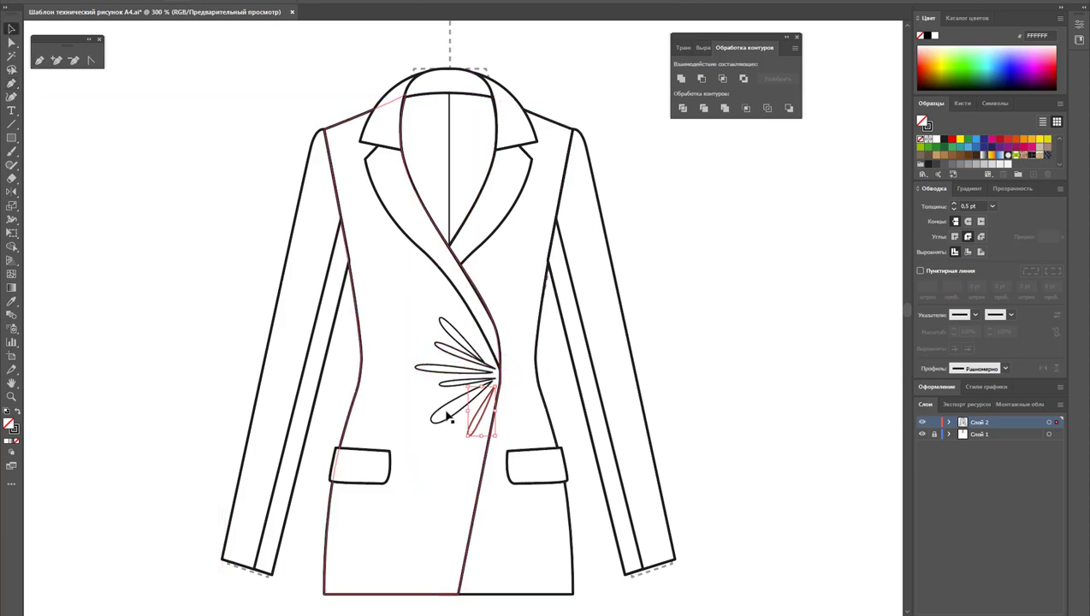
left_click(449, 420, "shift")
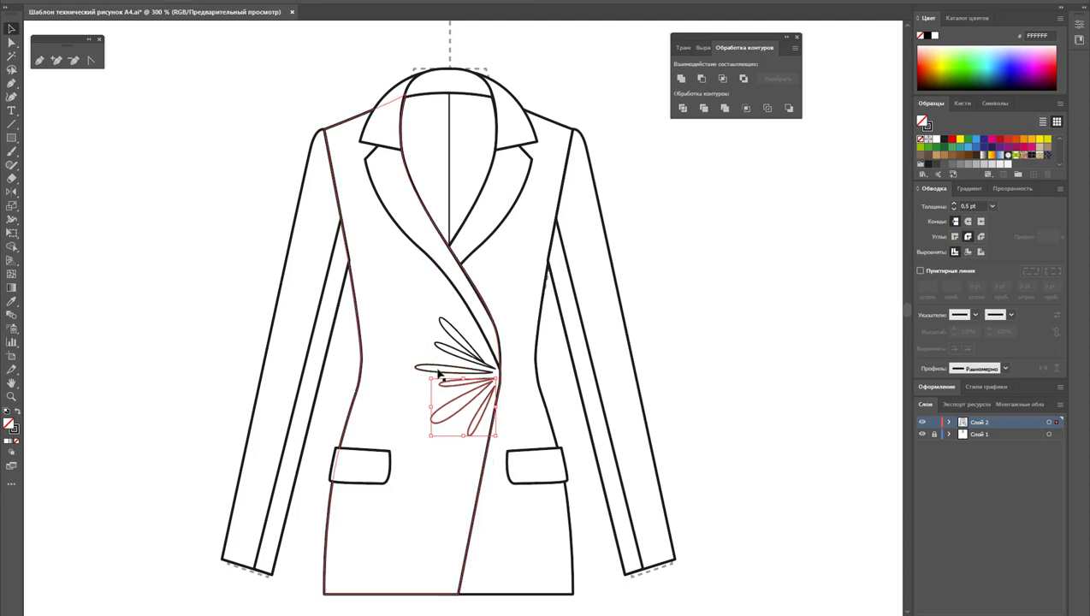
left_click(440, 376, "shift")
left_click(451, 345, "shift")
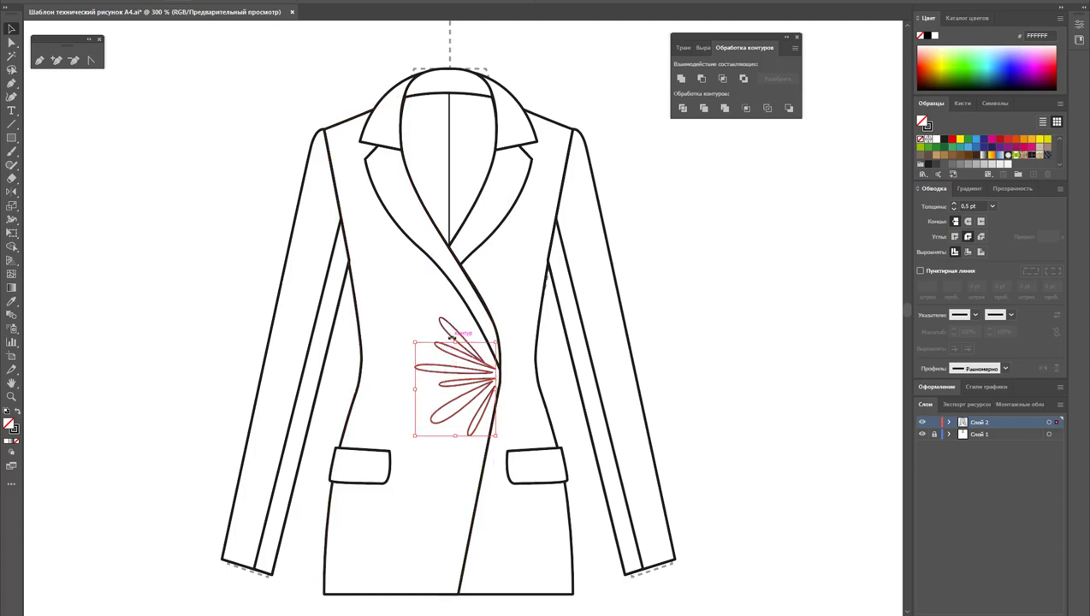
Make the fold petals outline-free filled shapes, group them, and lower opacity to translucent grey
left_click(448, 336, "shift")
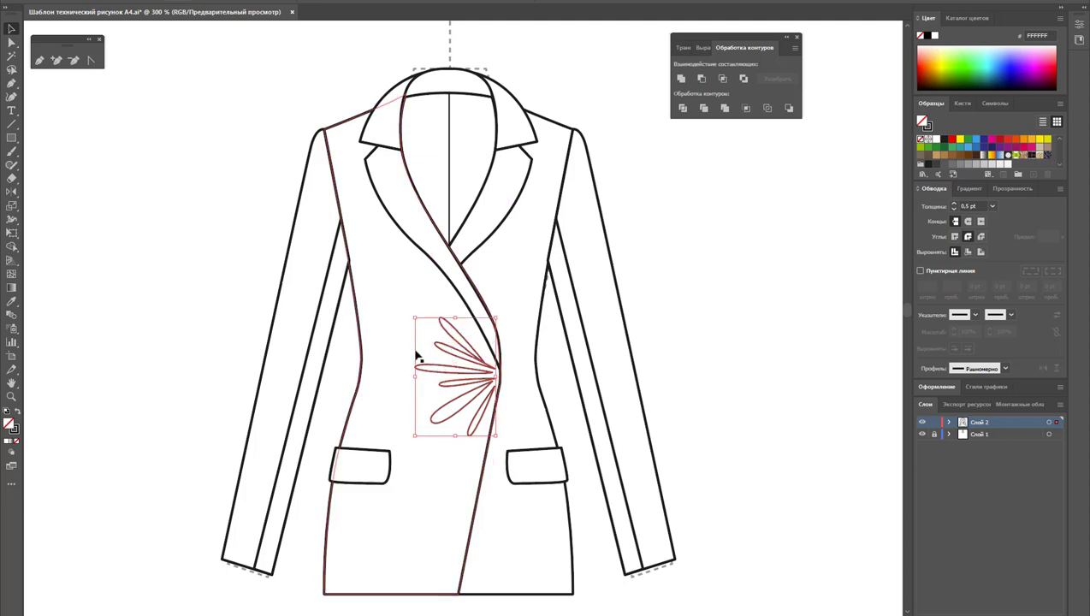
left_click(16, 412)
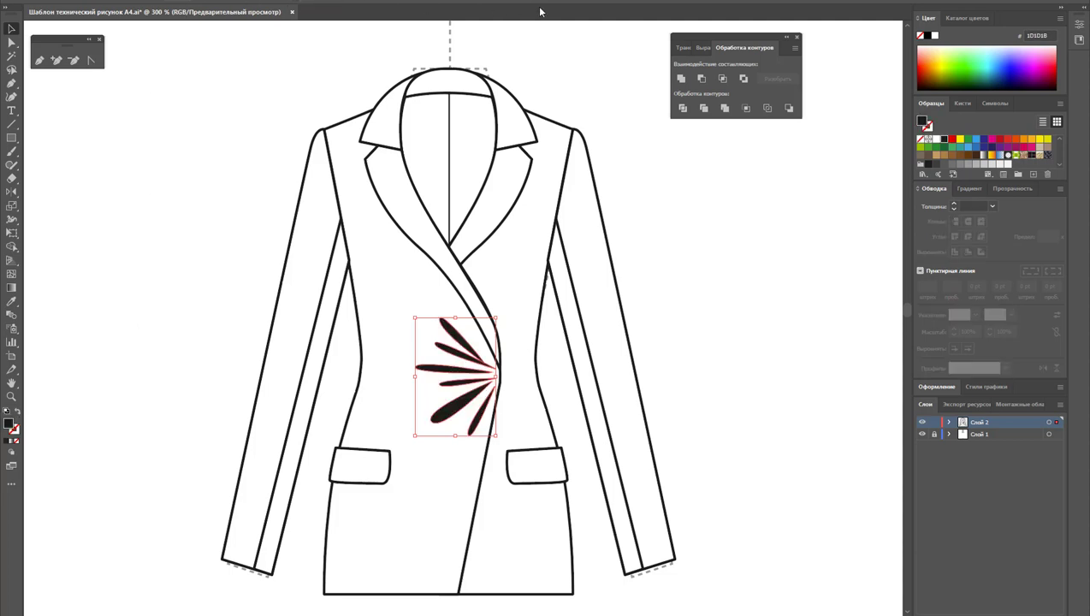
right_click(466, 380)
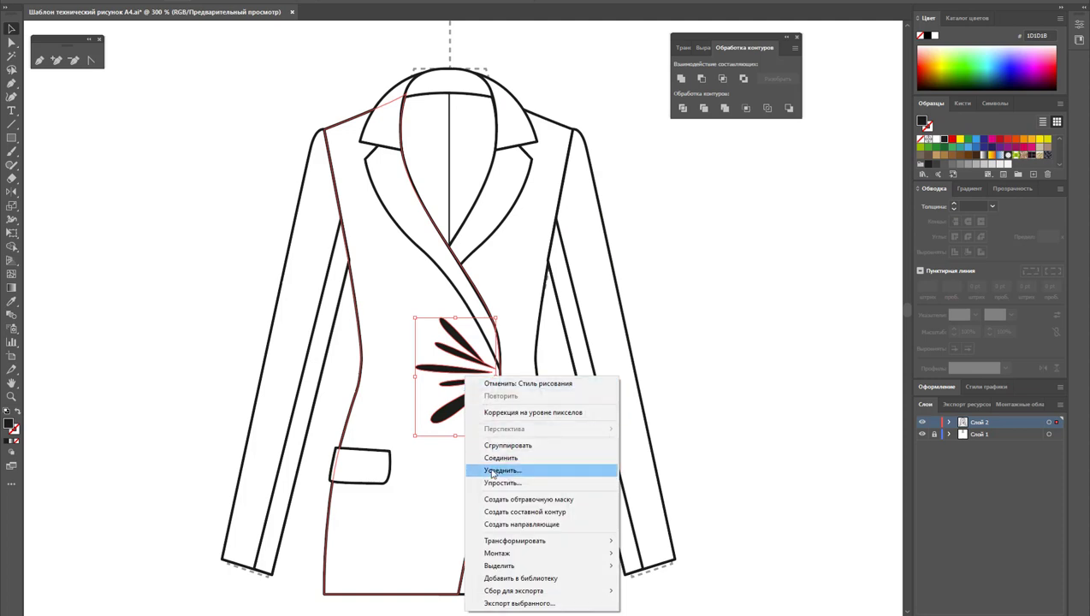
left_click(505, 445)
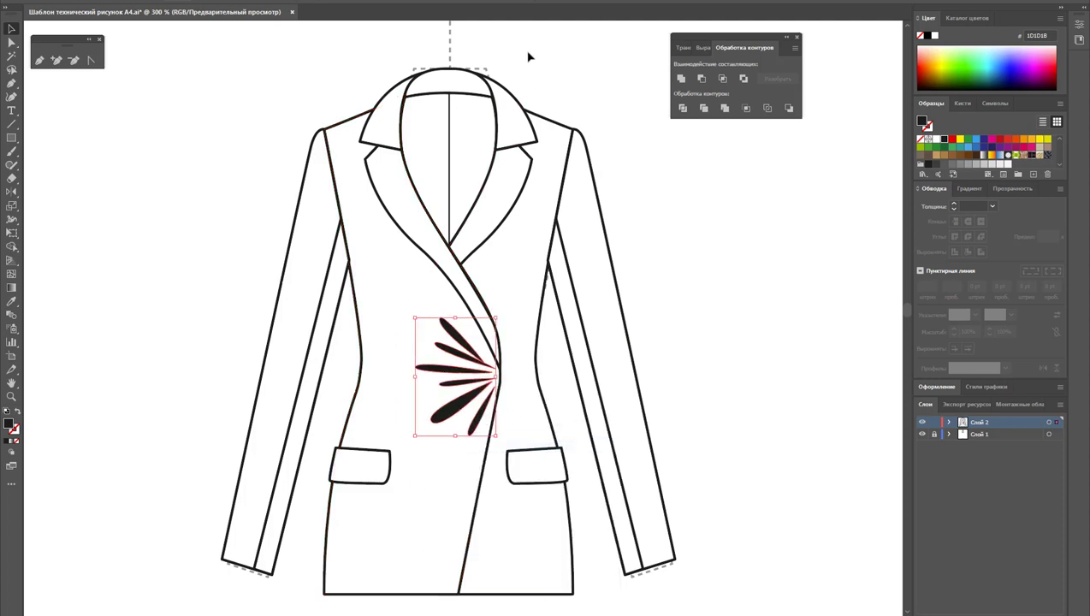
left_click_drag(378, 9, 367, 11)
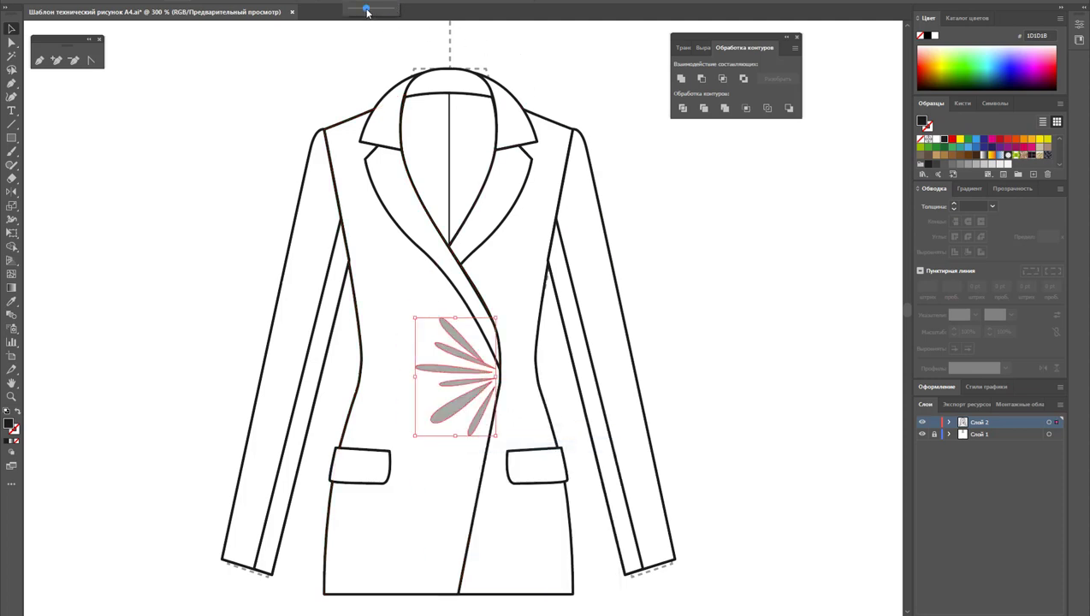
left_click(703, 281)
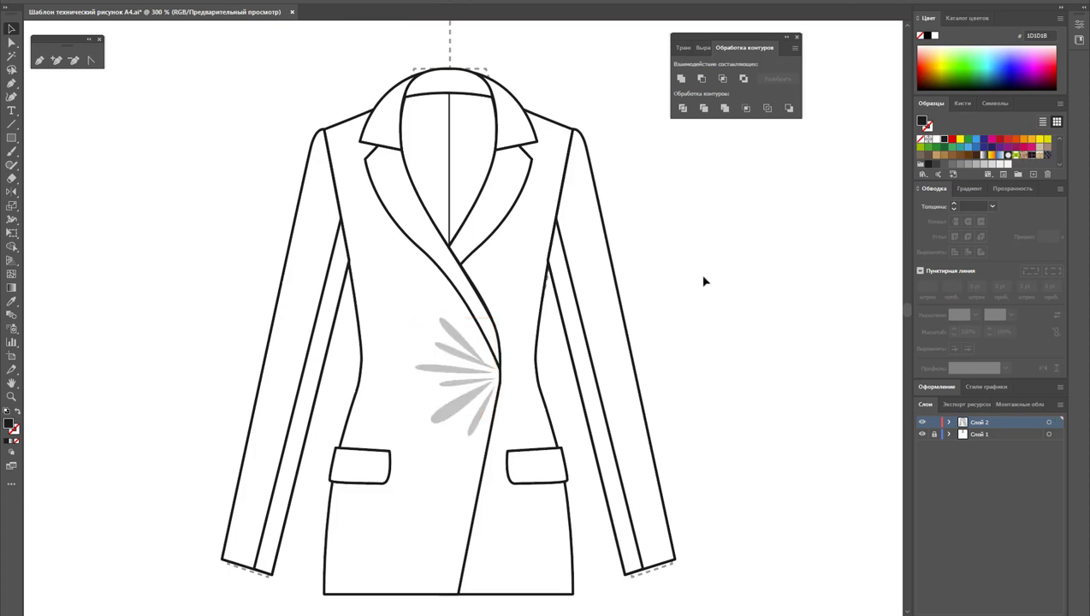
Draw dark sliver fold strokes along the top, middle and lower grey petals
left_click(38, 60)
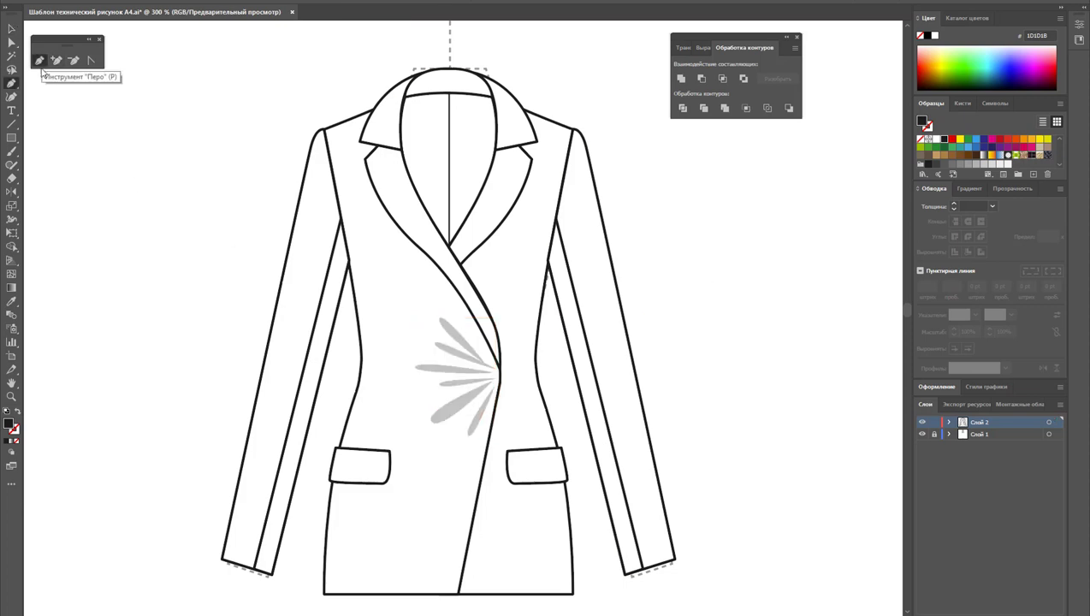
left_click(497, 365)
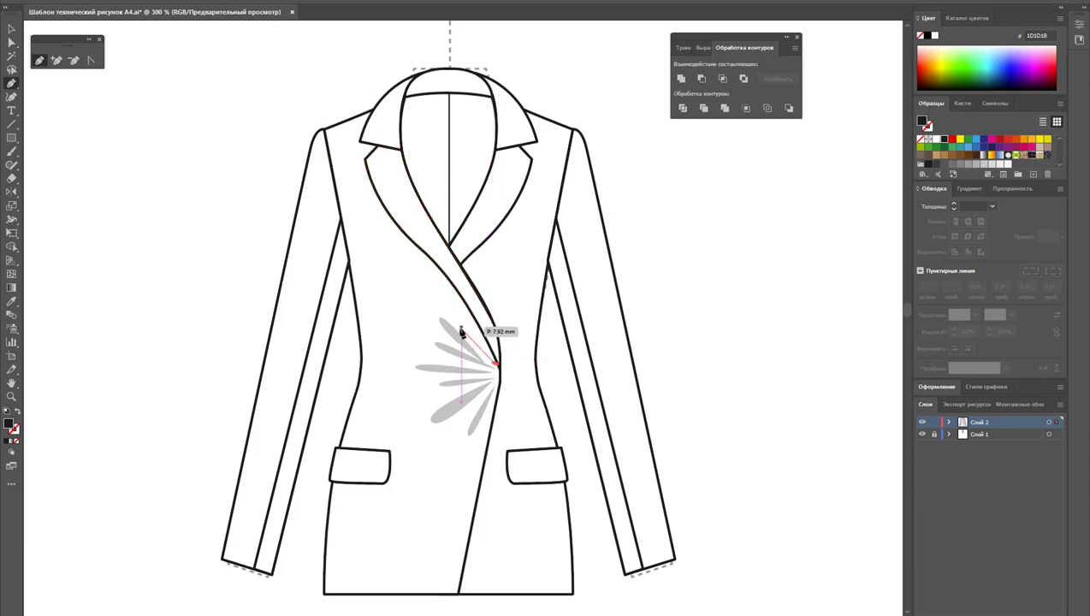
left_click(433, 302)
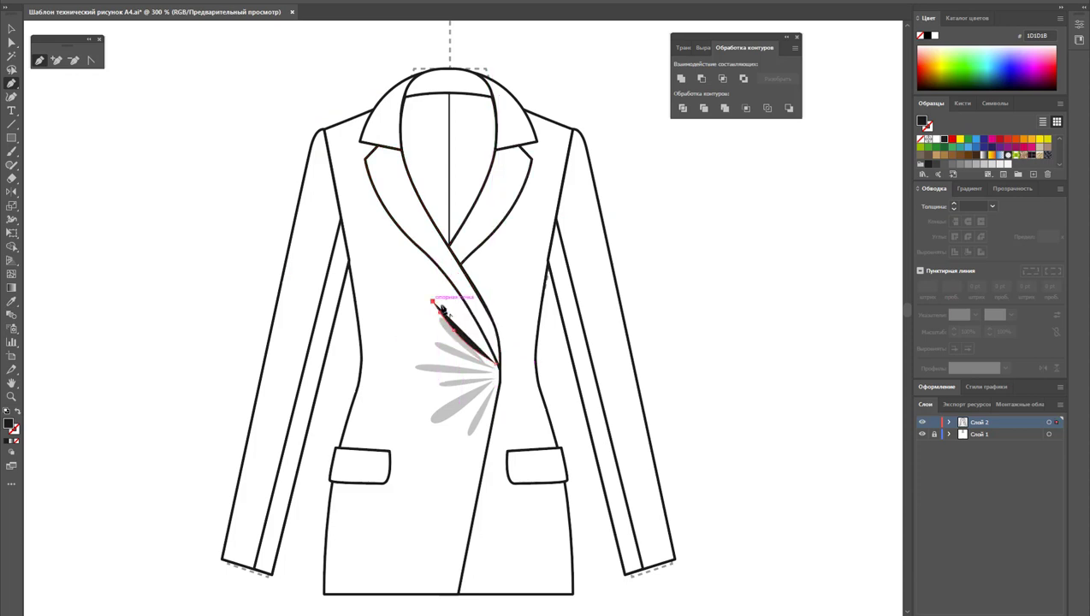
left_click(496, 364)
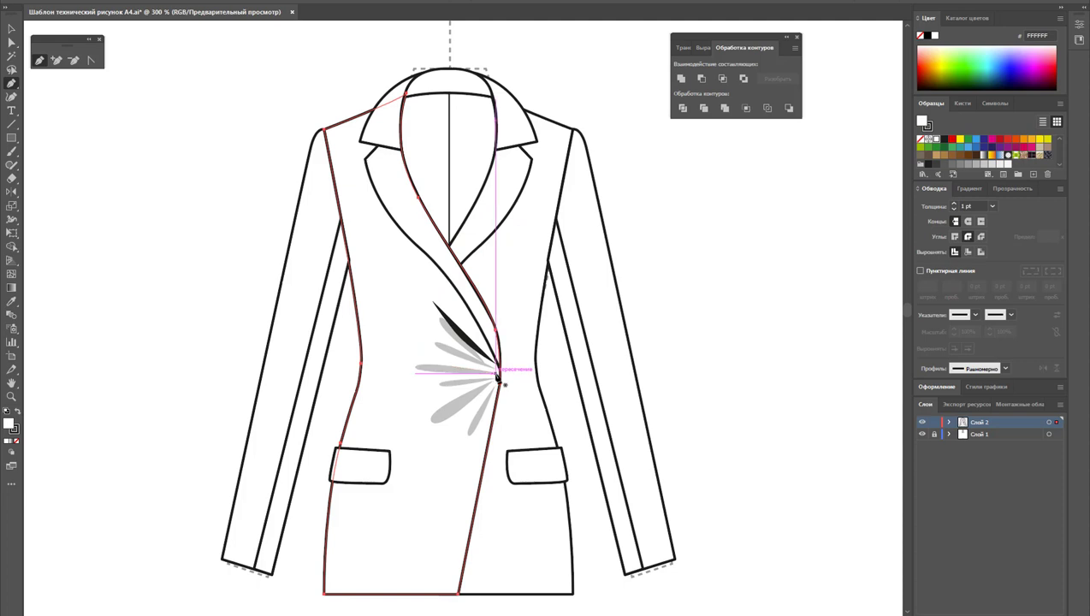
left_click(494, 368)
left_click(420, 356)
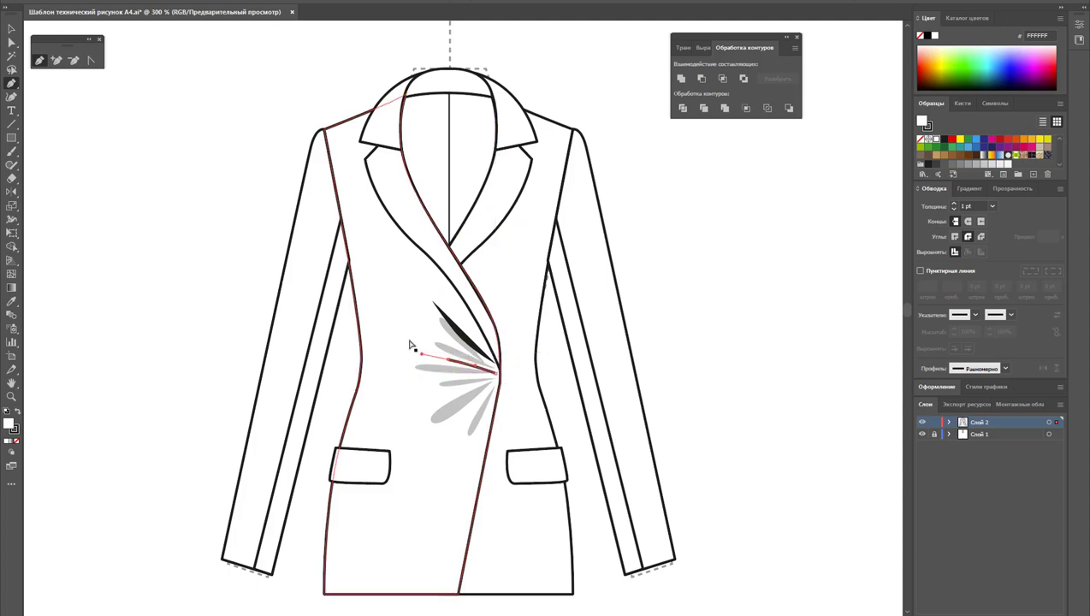
left_click(496, 382)
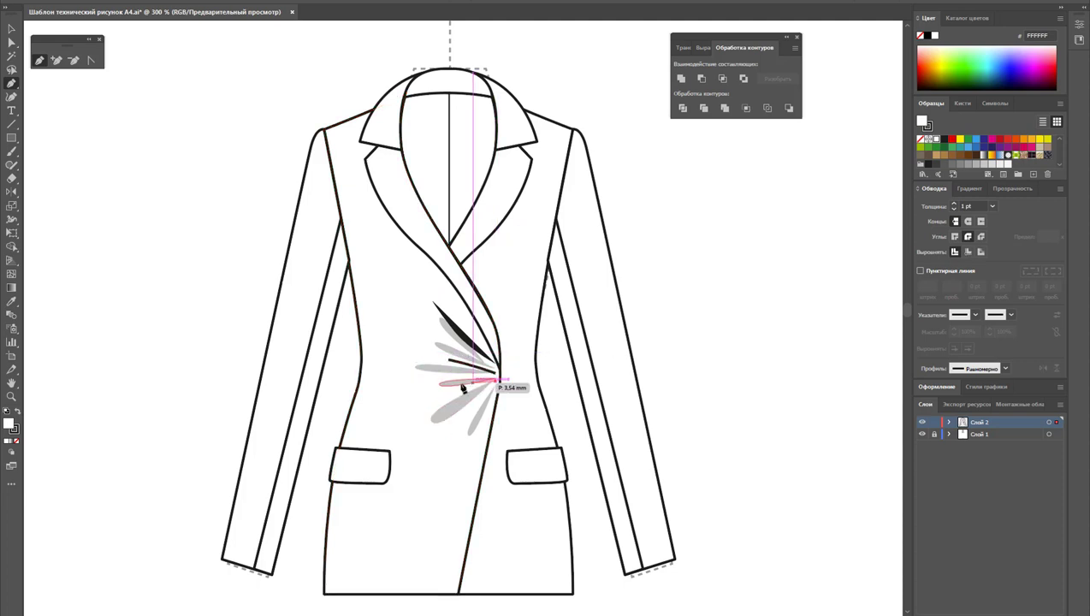
left_click(438, 387)
left_click(496, 382)
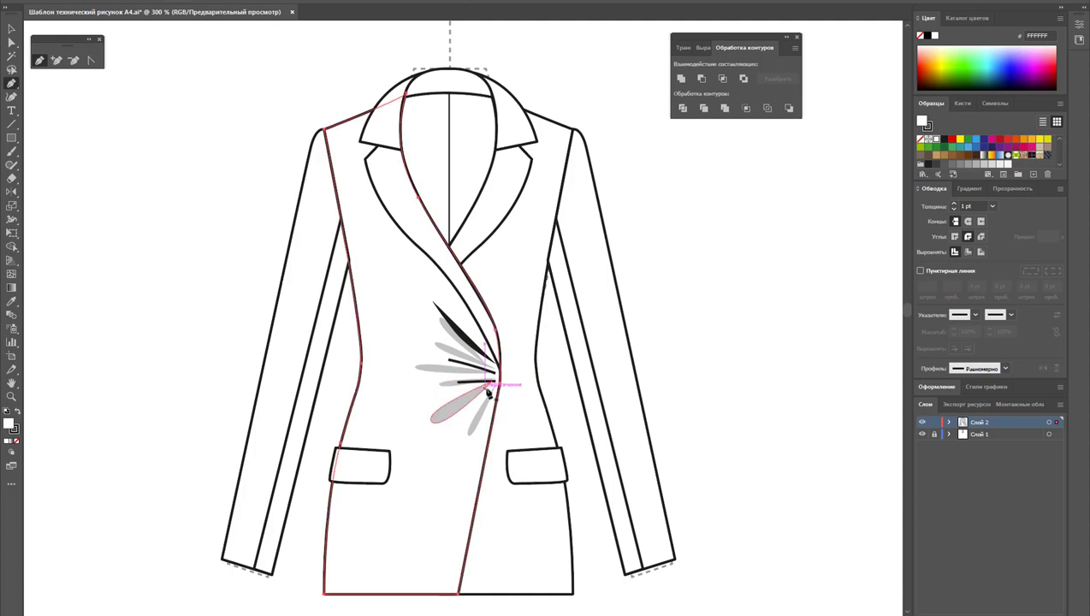
Add a lower-petal leaf shape and a hooked fold line running down toward the pocket flap
left_click(483, 390)
left_click(450, 418)
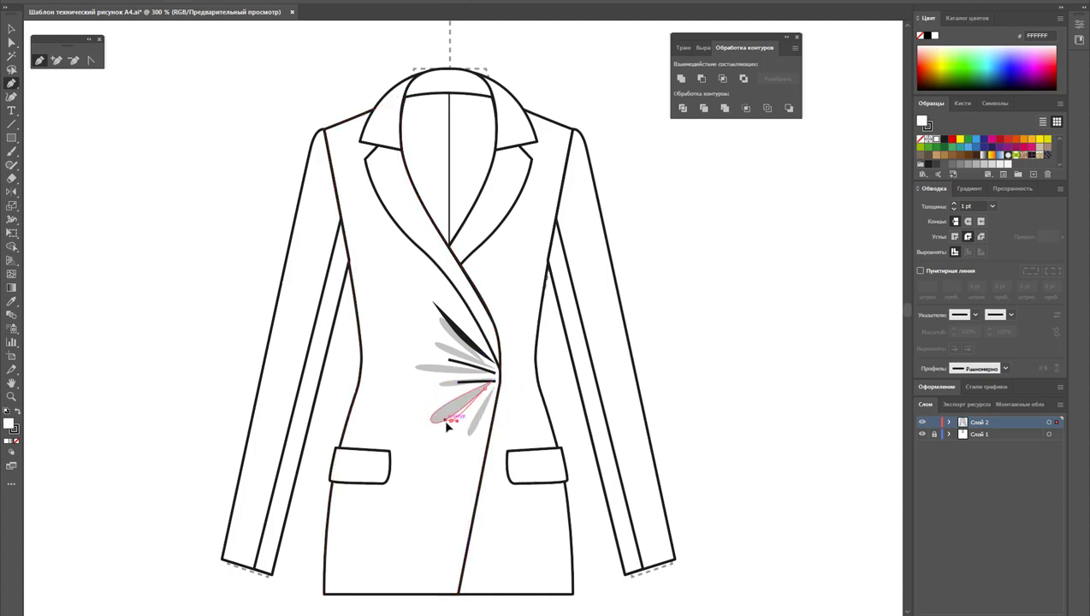
left_click(432, 420)
left_click(484, 389)
key("ctrl+shift+a")
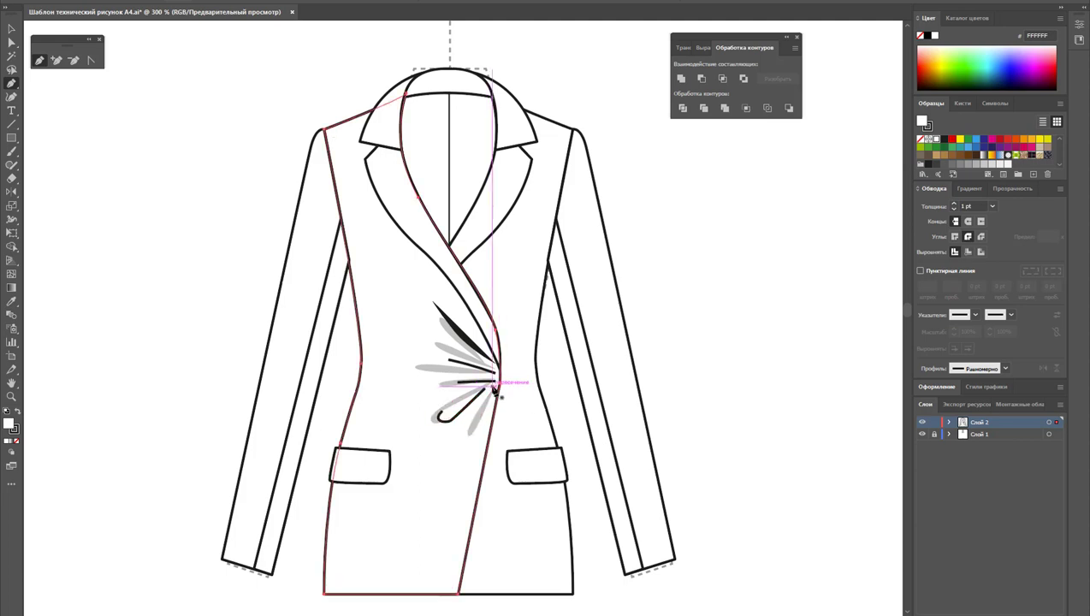
left_click(494, 390)
left_click(462, 432)
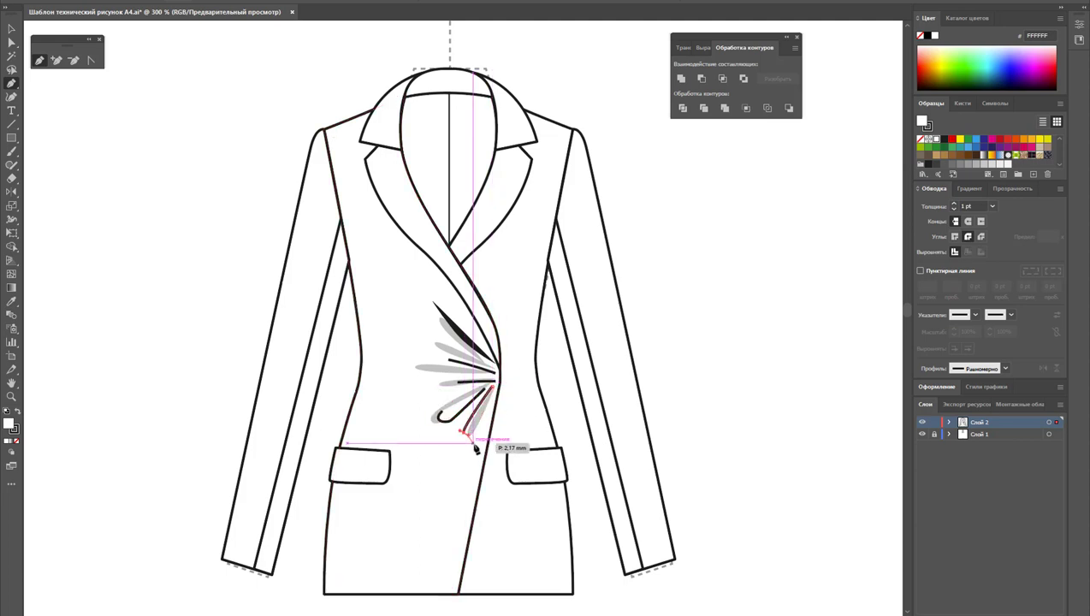
left_click(476, 446, "ctrl")
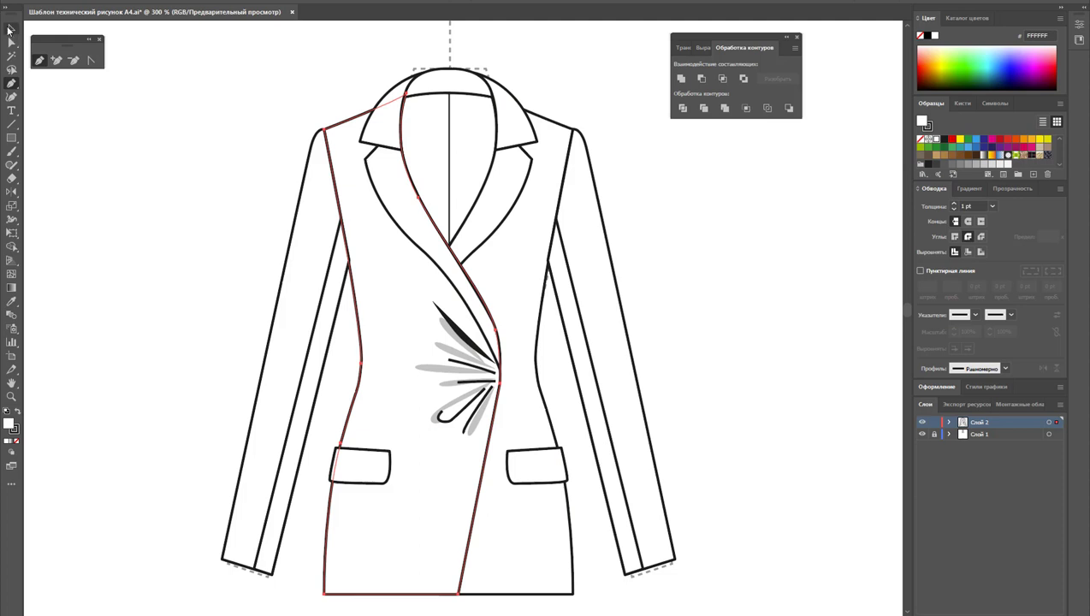
Select the new fold stroke, the curved and straight fold strokes, and the lapel fold
left_click(9, 29)
left_click(464, 430)
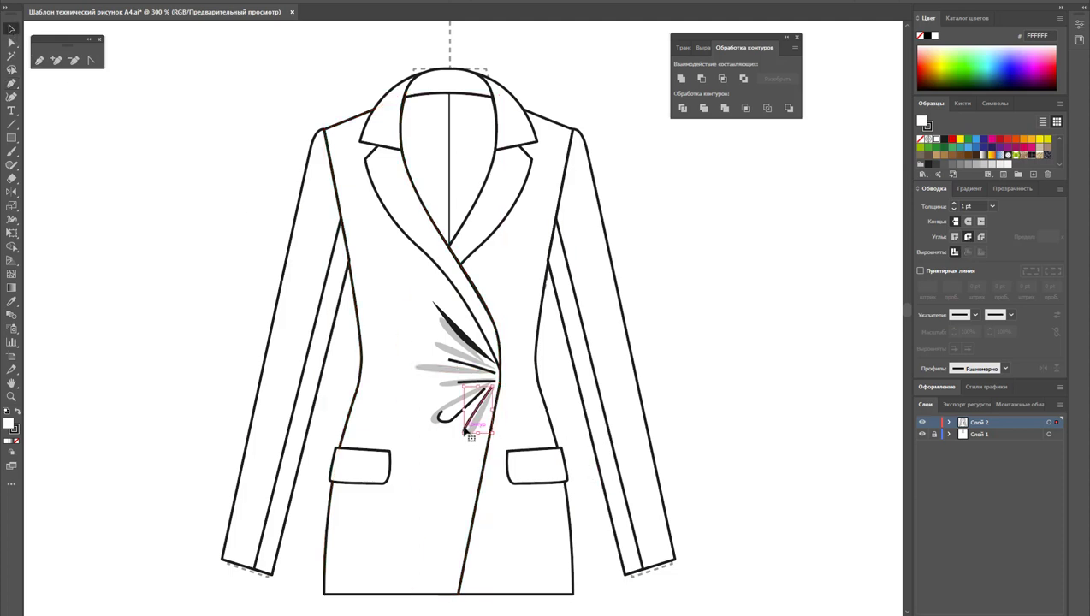
left_click(462, 383)
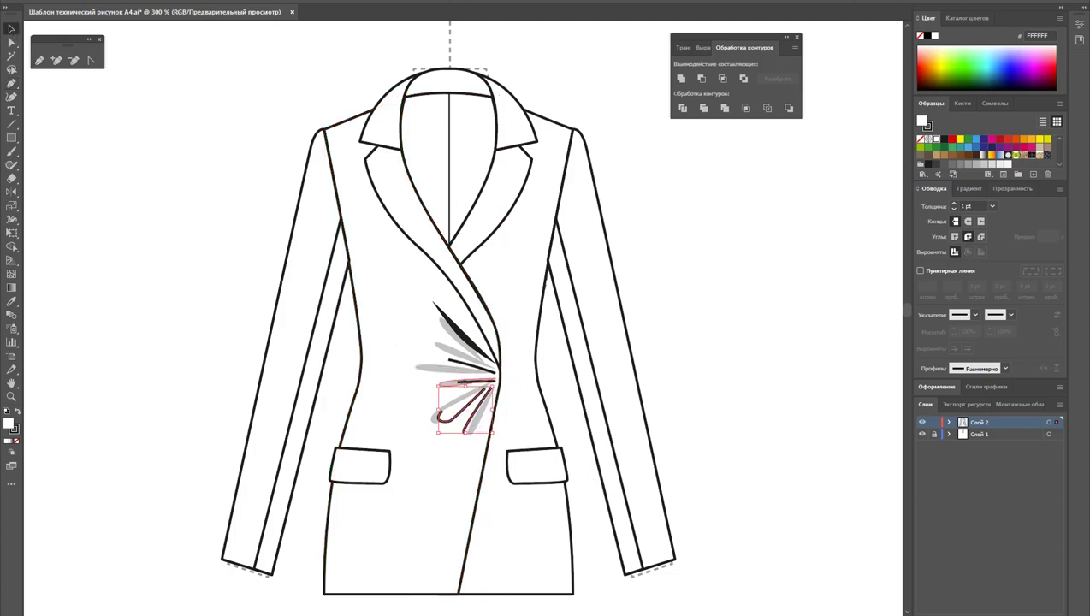
left_click(462, 368, "shift")
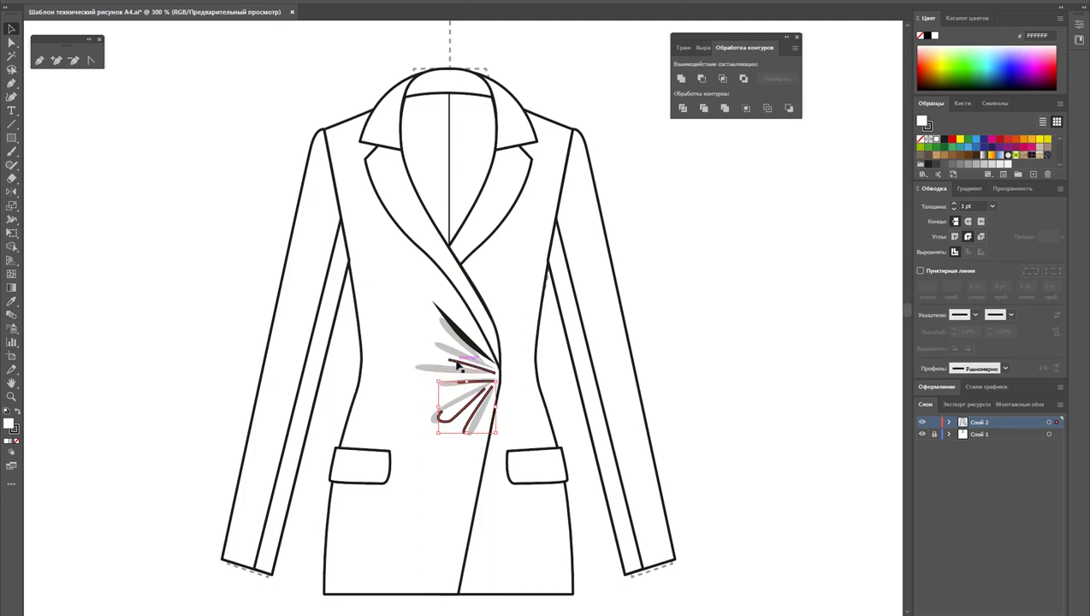
left_click(466, 342, "shift")
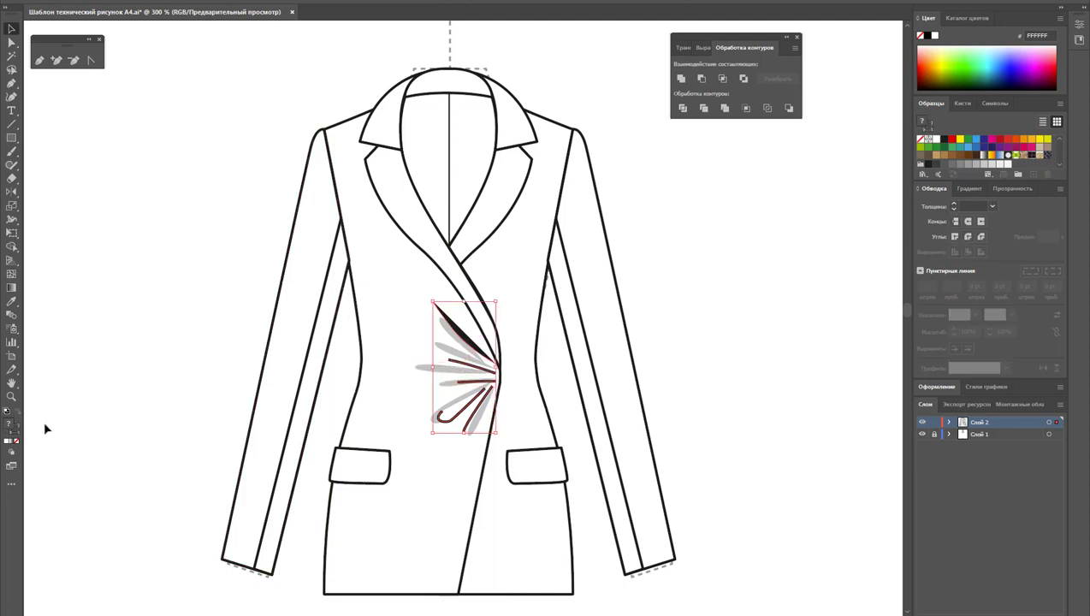
Restyle the fold strokes with no fill, black 0.5 pt stroke and a tapered width profile
left_click(17, 442)
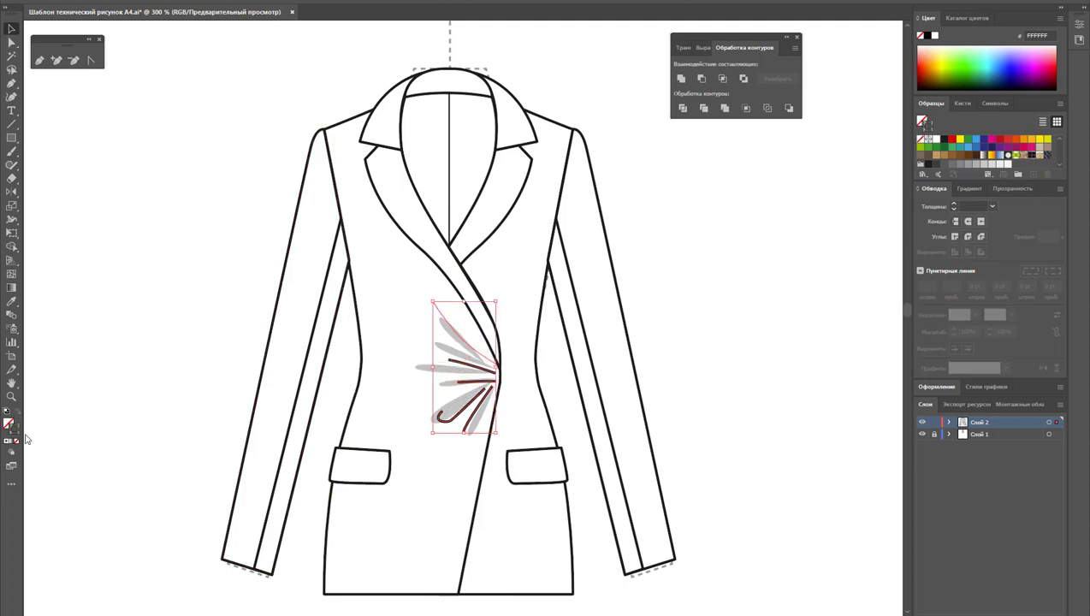
left_click(942, 139)
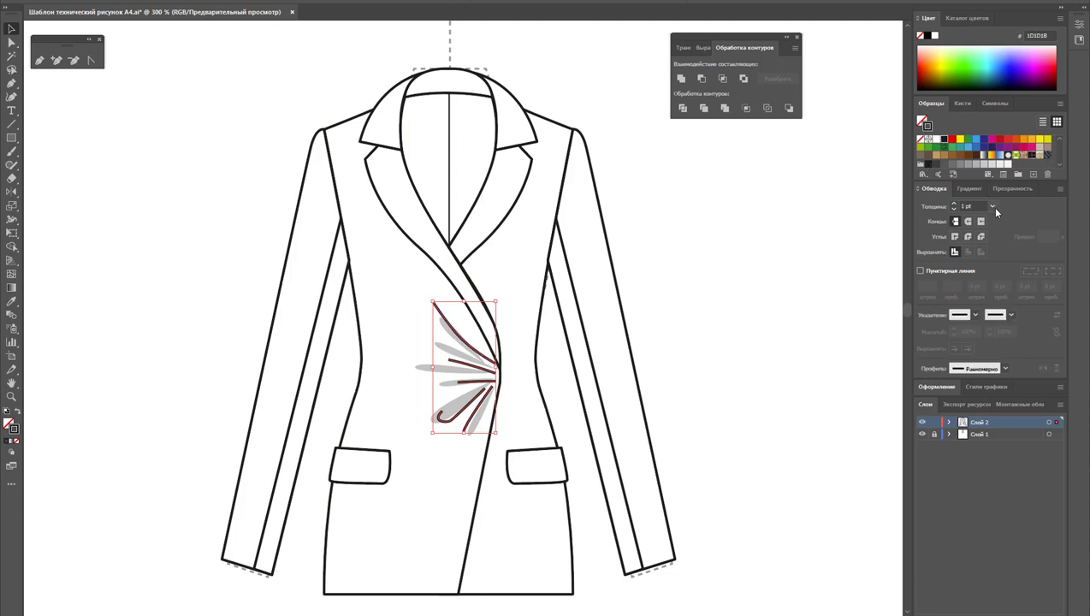
left_click(990, 206)
left_click(993, 231)
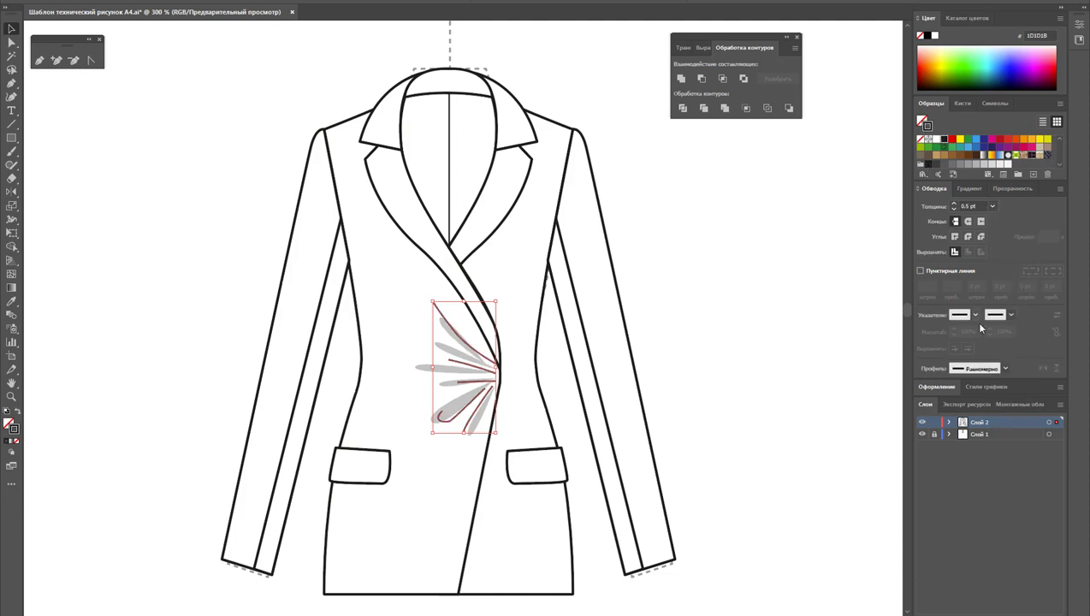
left_click(1005, 368)
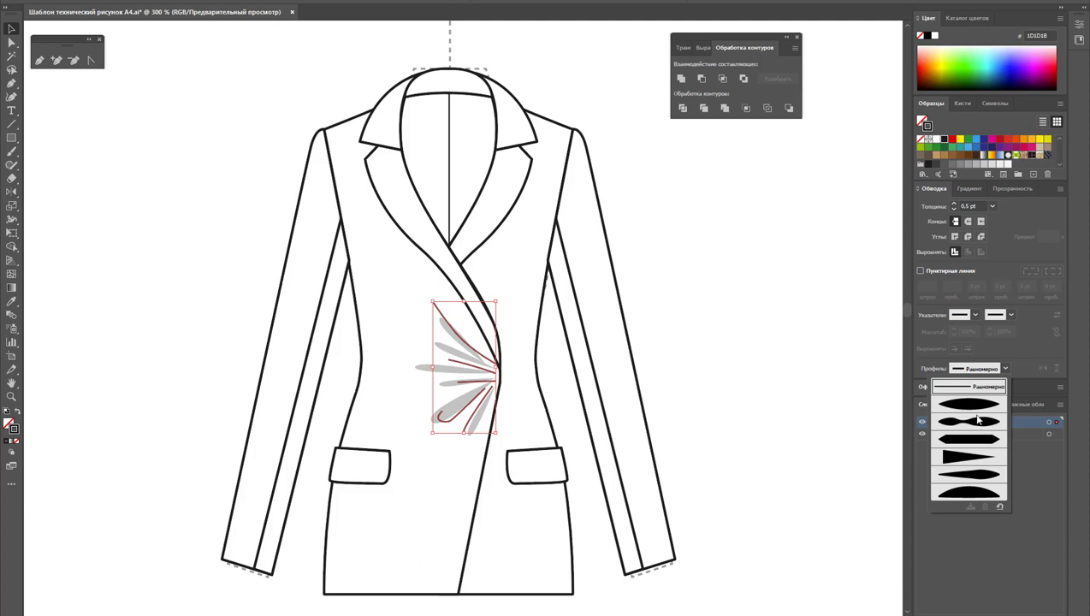
left_click(986, 473)
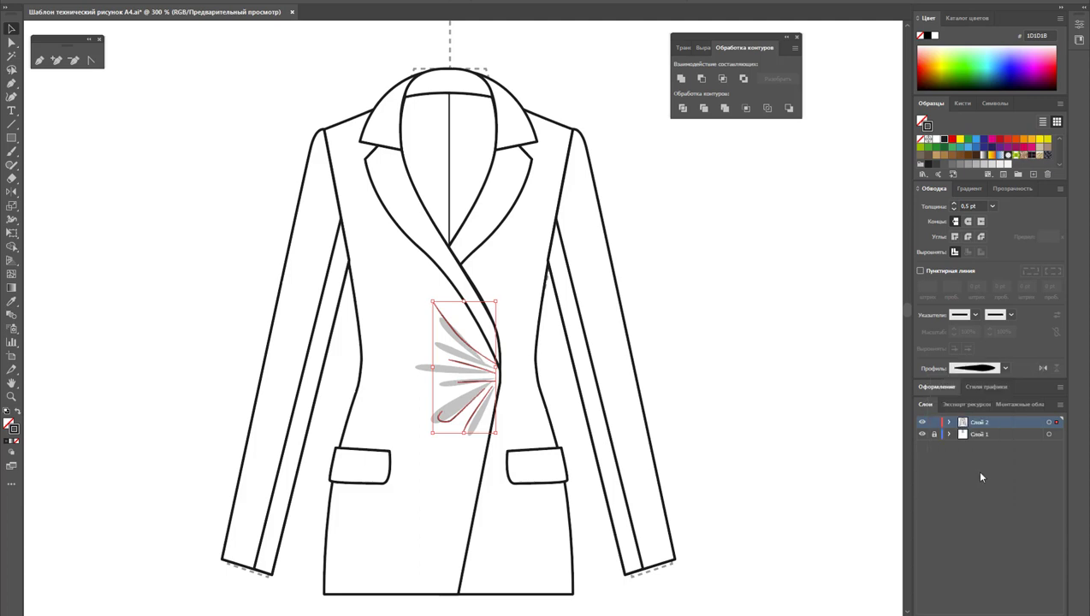
left_click(768, 407)
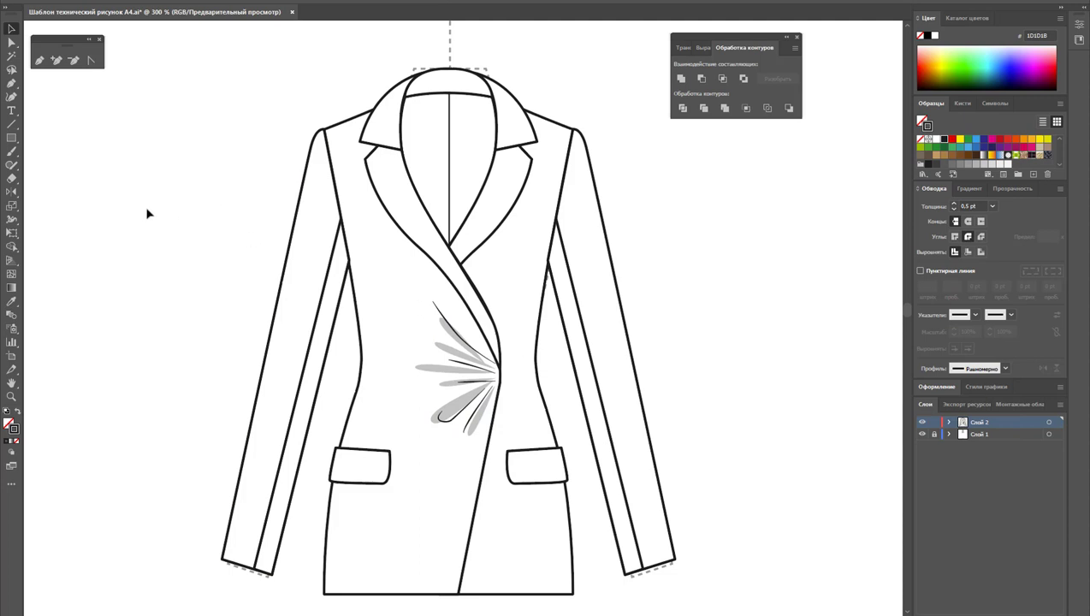
Draw extra fold lines converging at the fan point and copy the tapered stroke style onto them
left_click(38, 59)
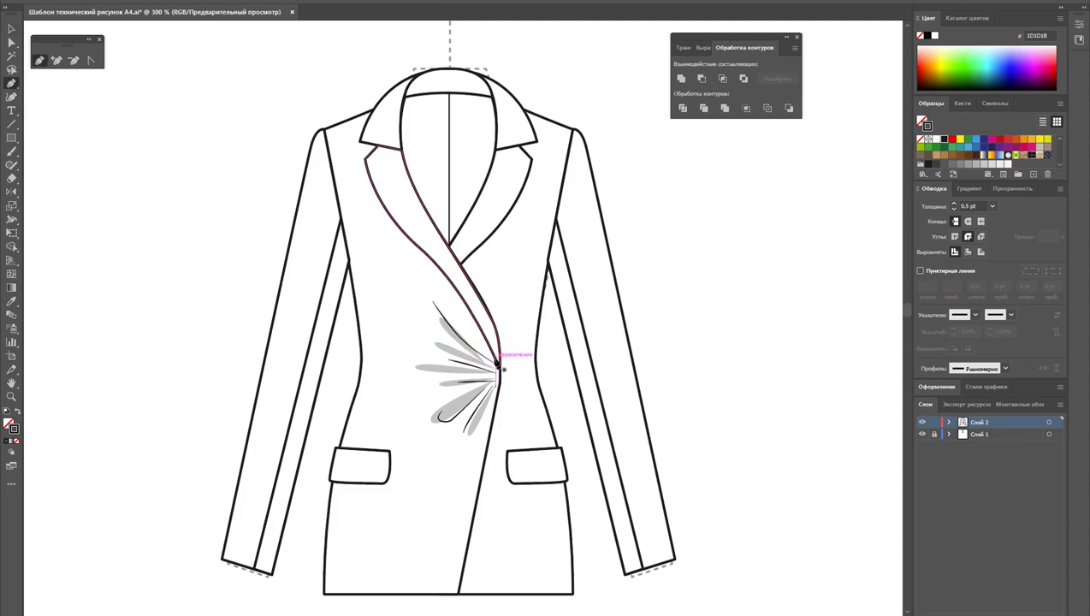
left_click(497, 361)
left_click(459, 349)
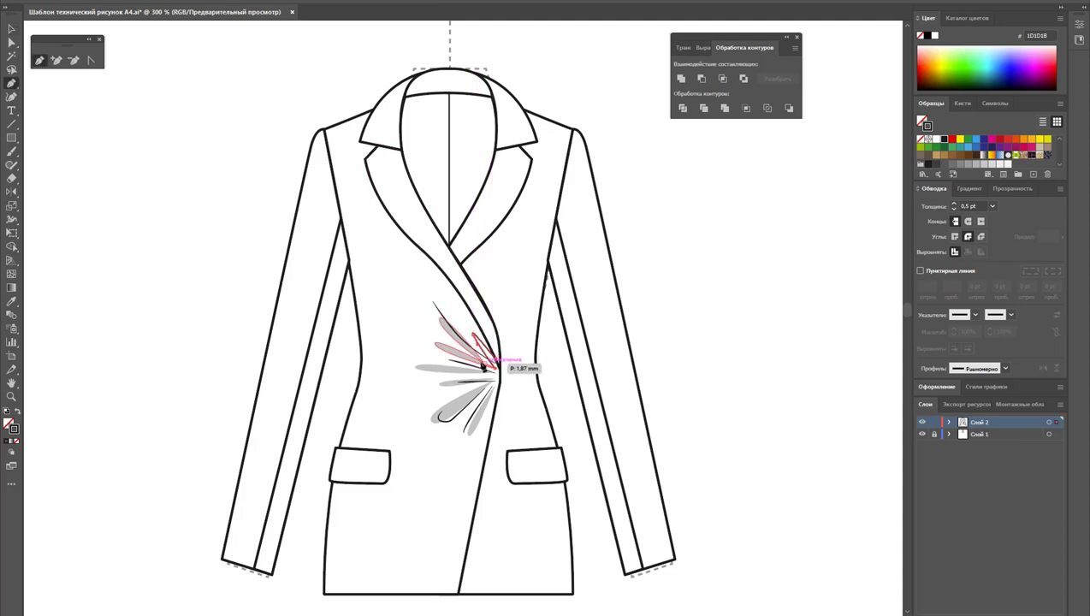
left_click(453, 376)
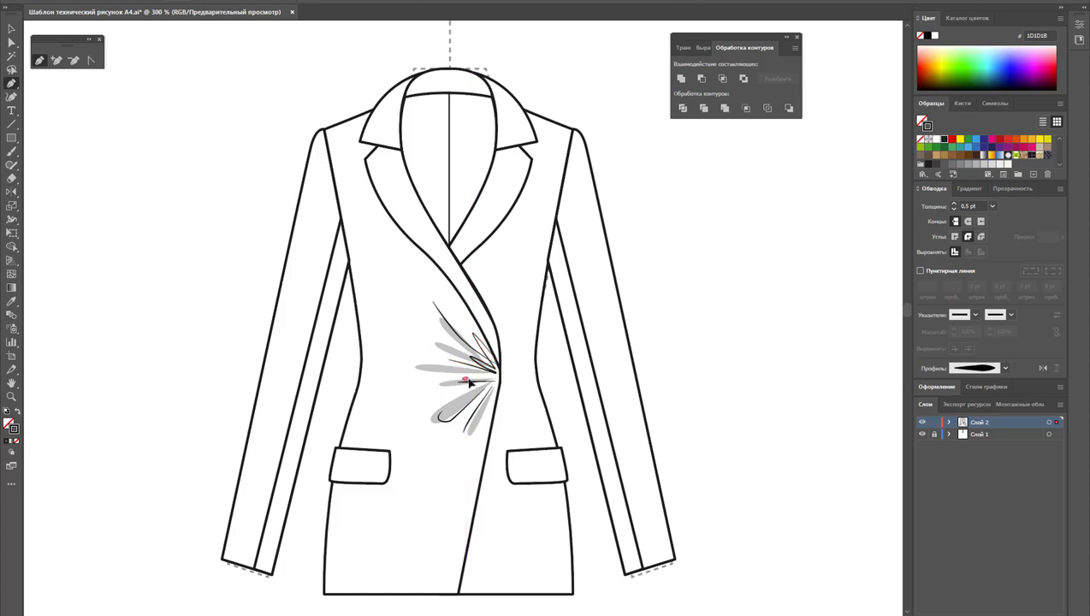
left_click(494, 382)
left_click(461, 347)
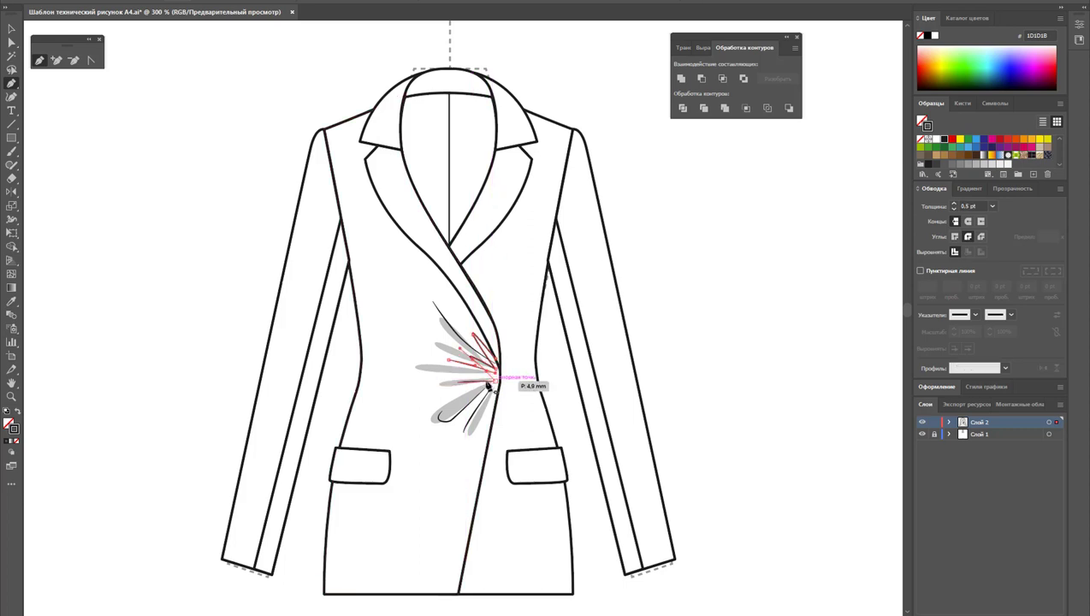
left_click(496, 376)
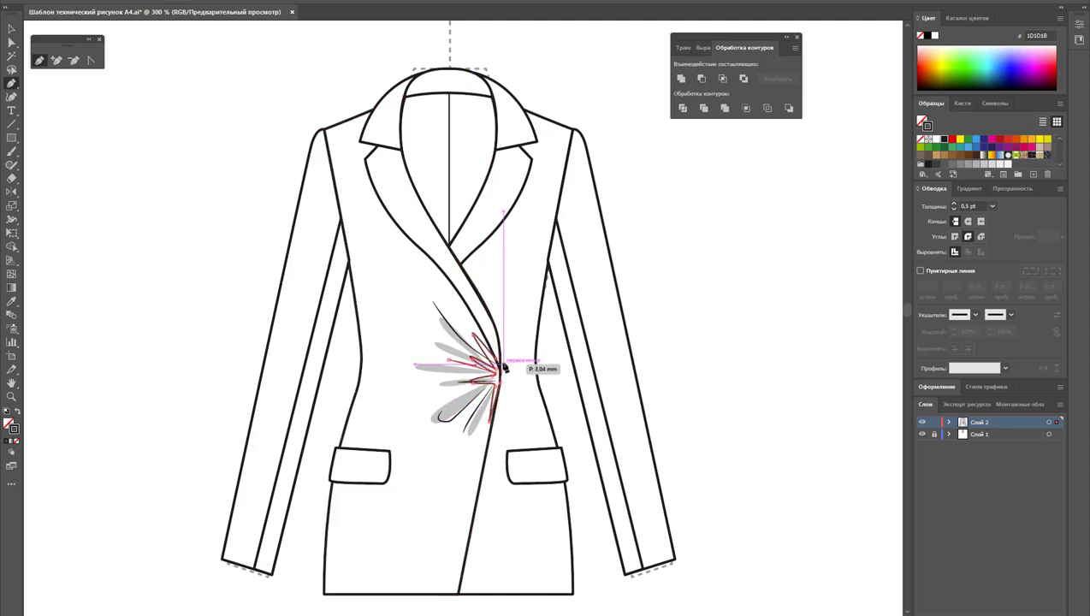
left_click(498, 365)
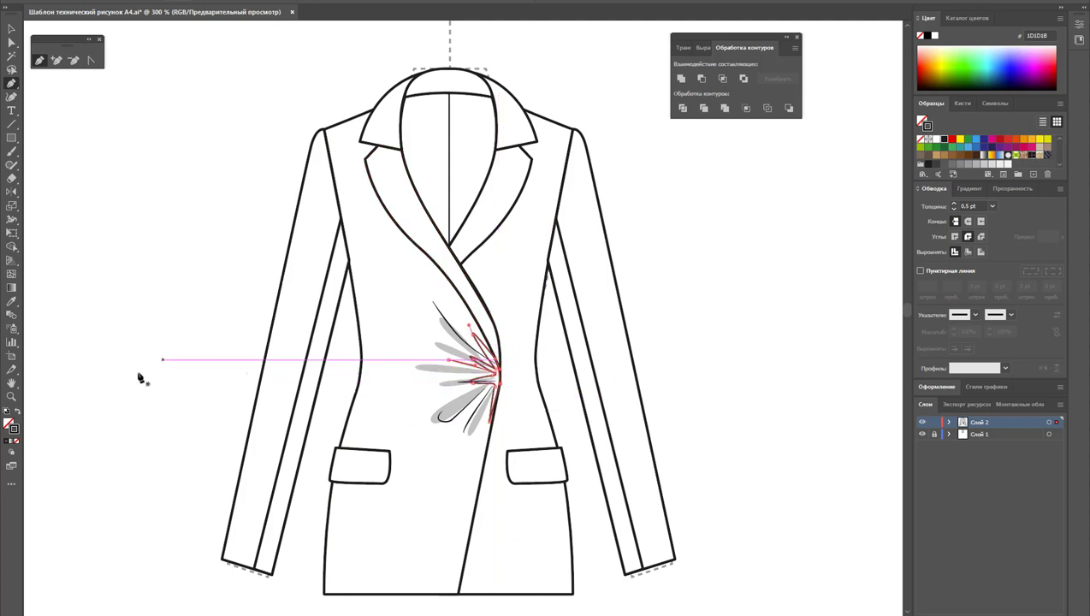
left_click(12, 301)
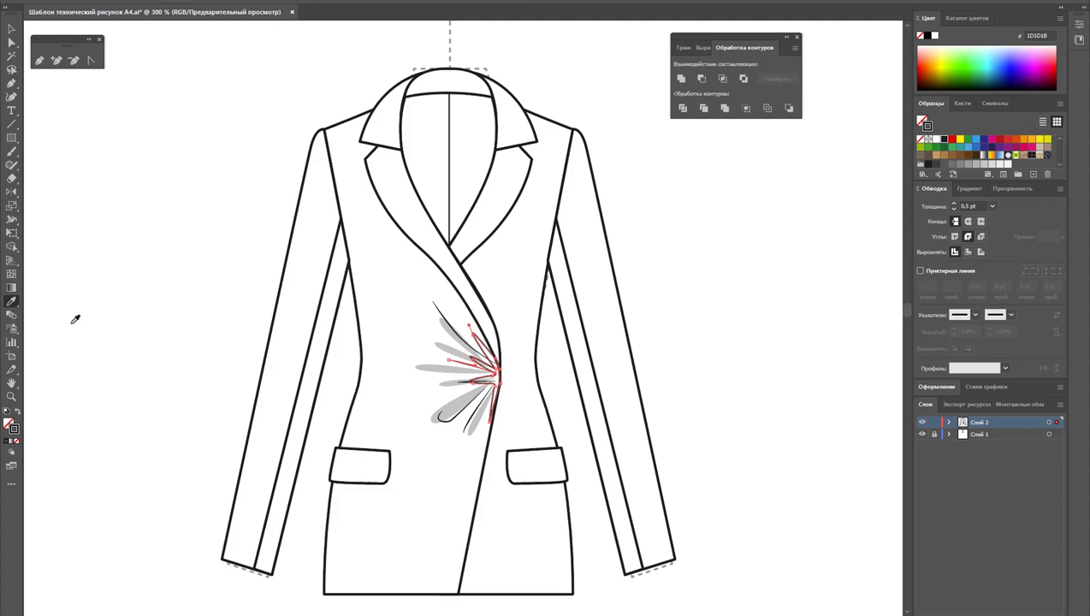
left_click(467, 404)
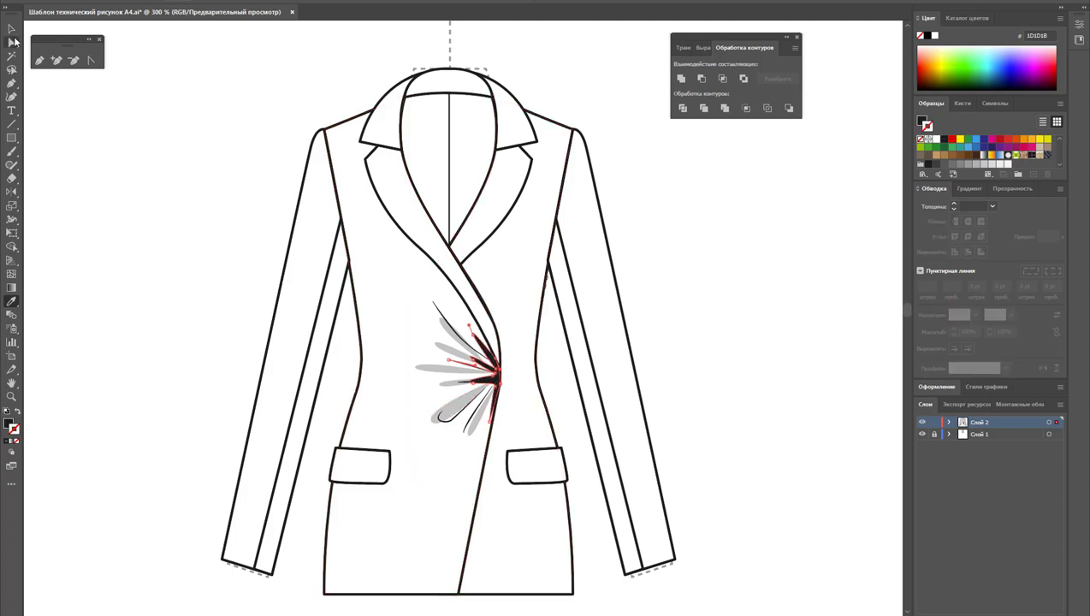
Group all the drape-fold fan strokes, grey and black, into a single object
left_click(12, 31)
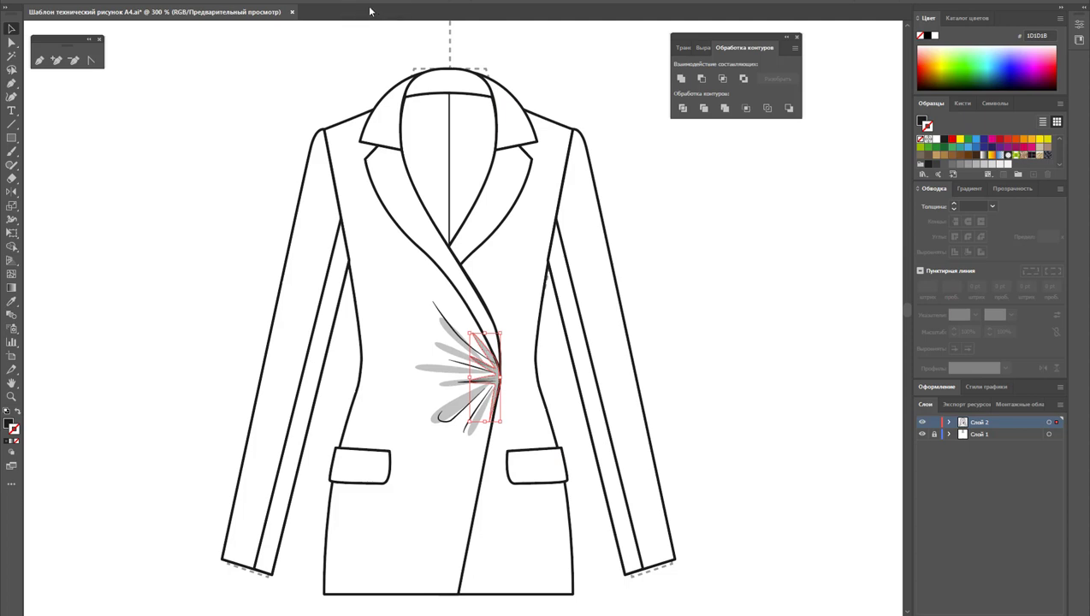
mouse_move(373, 8)
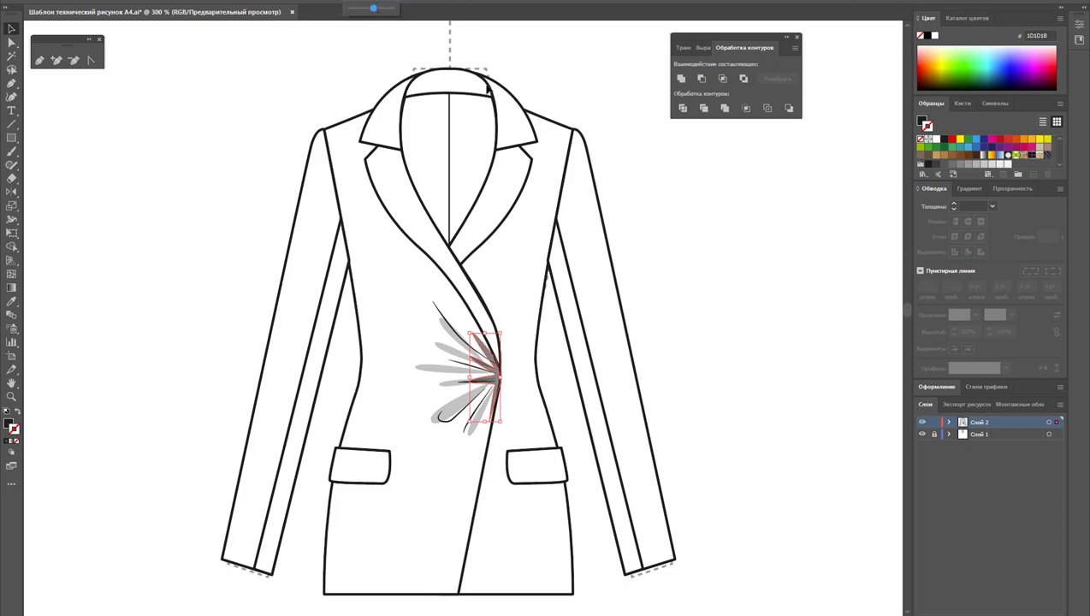
left_click(746, 270)
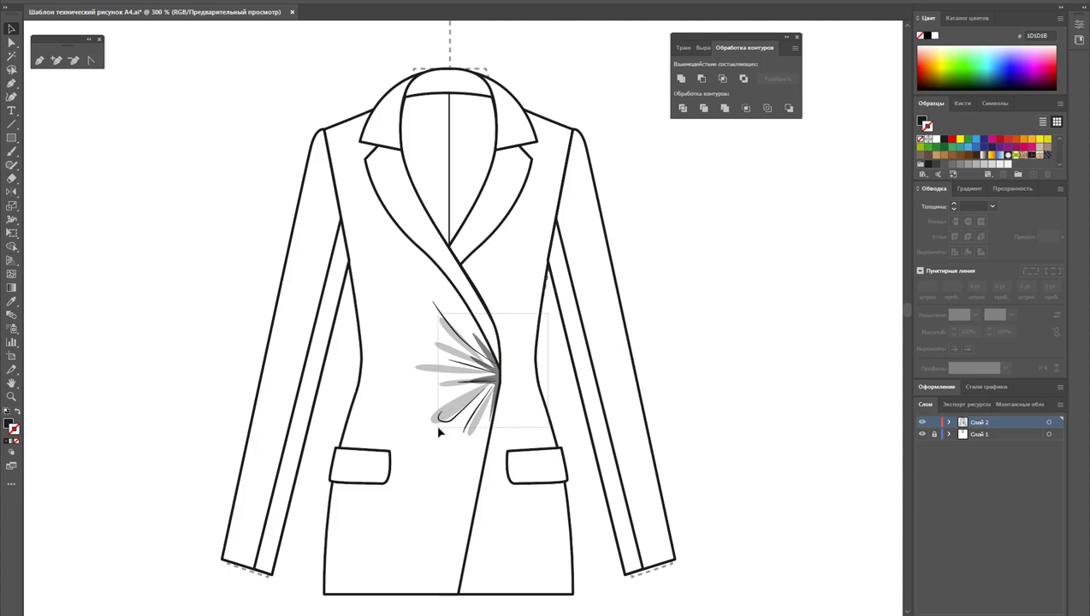
left_click(542, 378)
mouse_move(545, 329)
left_mouse_down()
mouse_move(477, 312)
mouse_move(530, 433)
left_mouse_up()
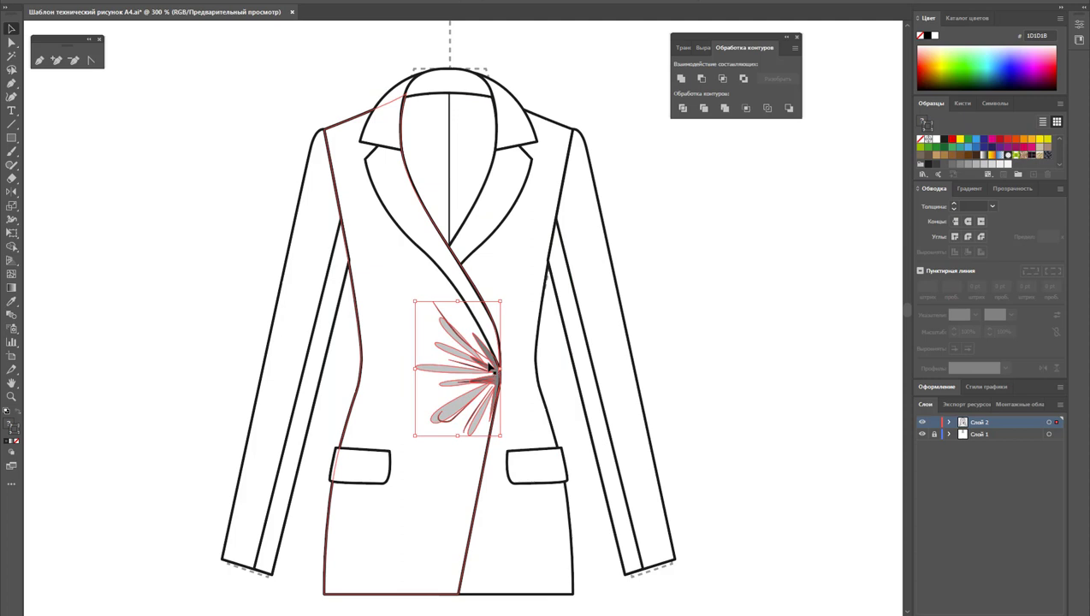
right_click(490, 366)
left_click(541, 448)
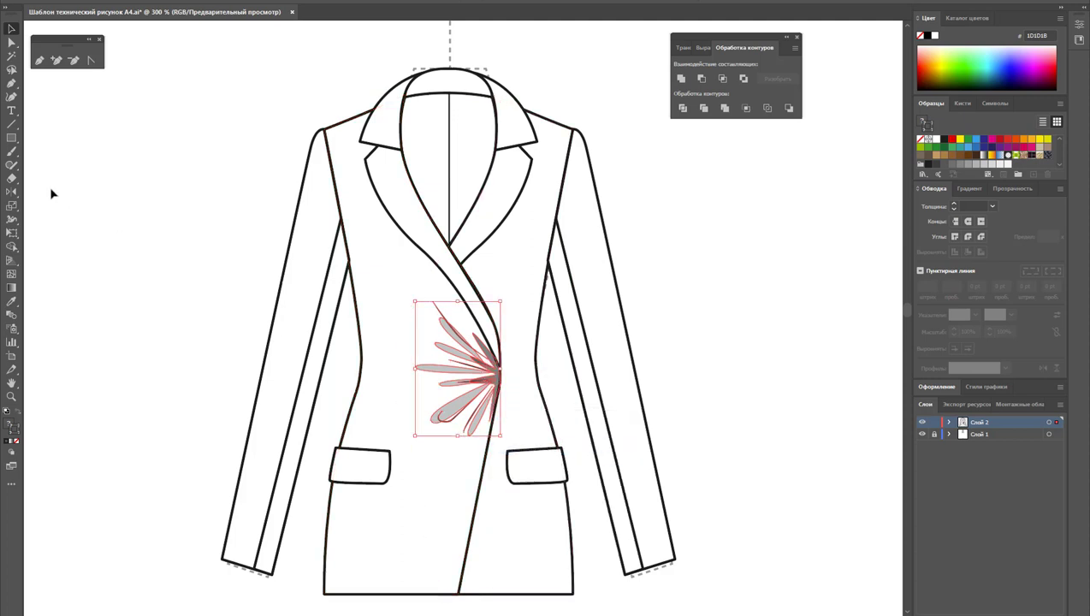
left_click(12, 192)
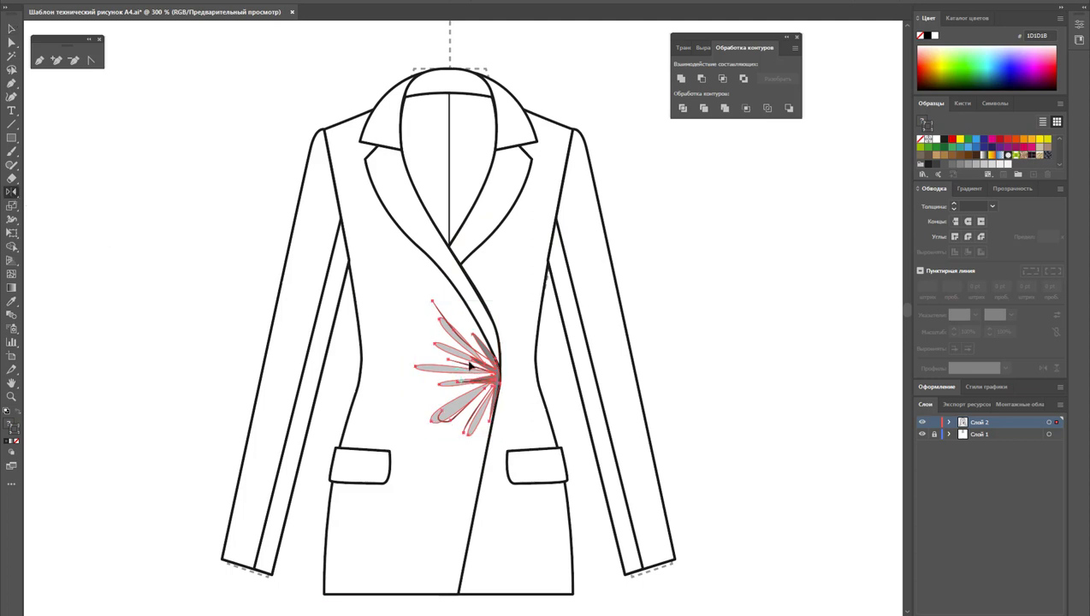
Create a mirrored copy of the fan and move it onto the original fan
left_click_drag(469, 366, 499, 422)
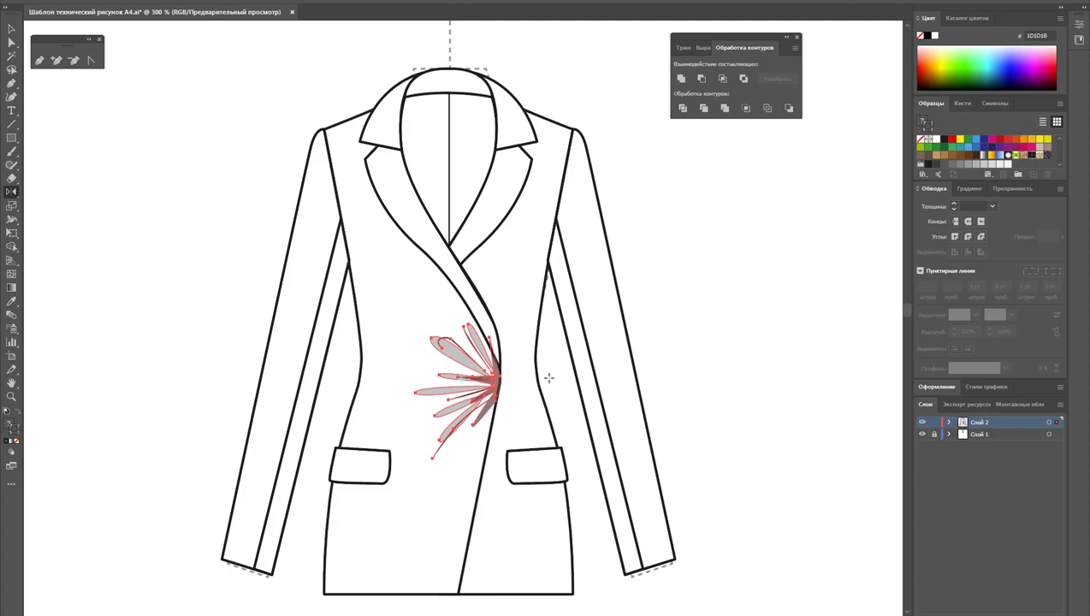
left_click_drag(462, 384, 682, 373)
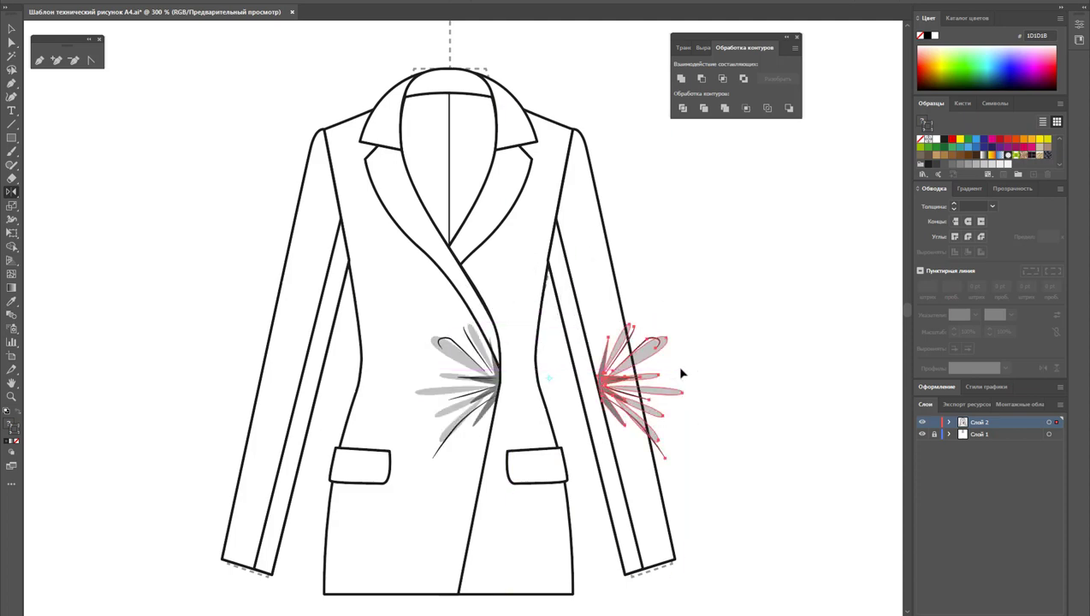
left_click(11, 29)
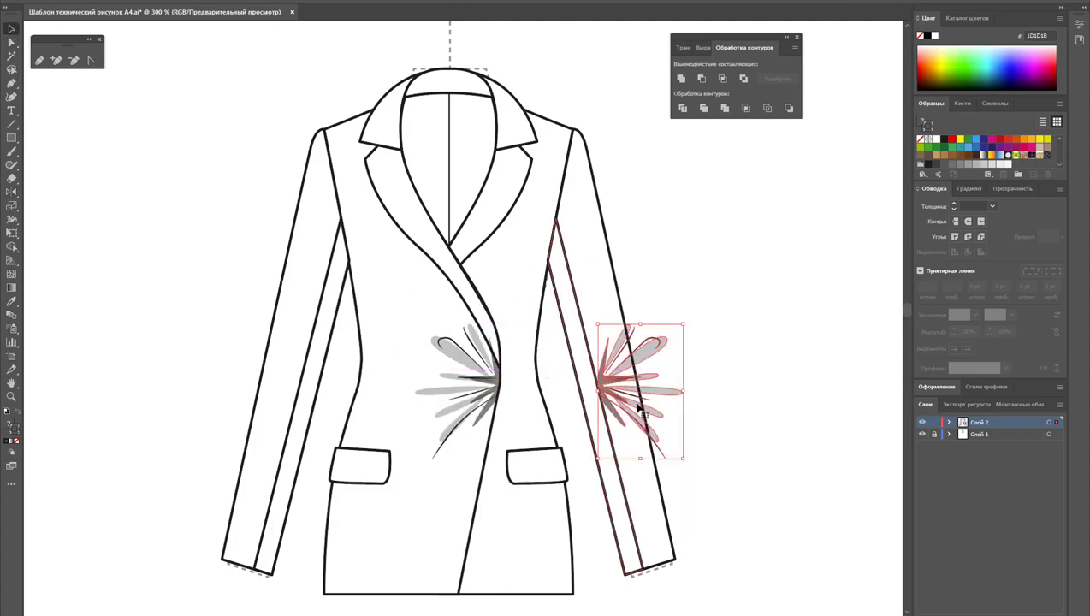
left_click_drag(625, 390, 456, 384)
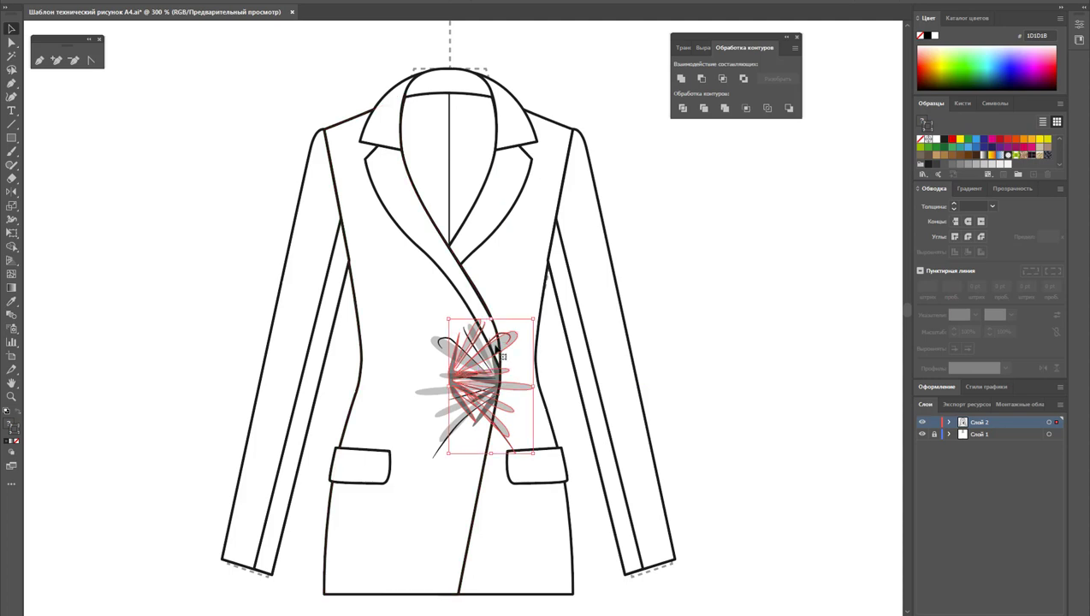
Rotate the fan copy slightly, then shift the fan about 2.54 mm right
key("ctrl+shift+b")
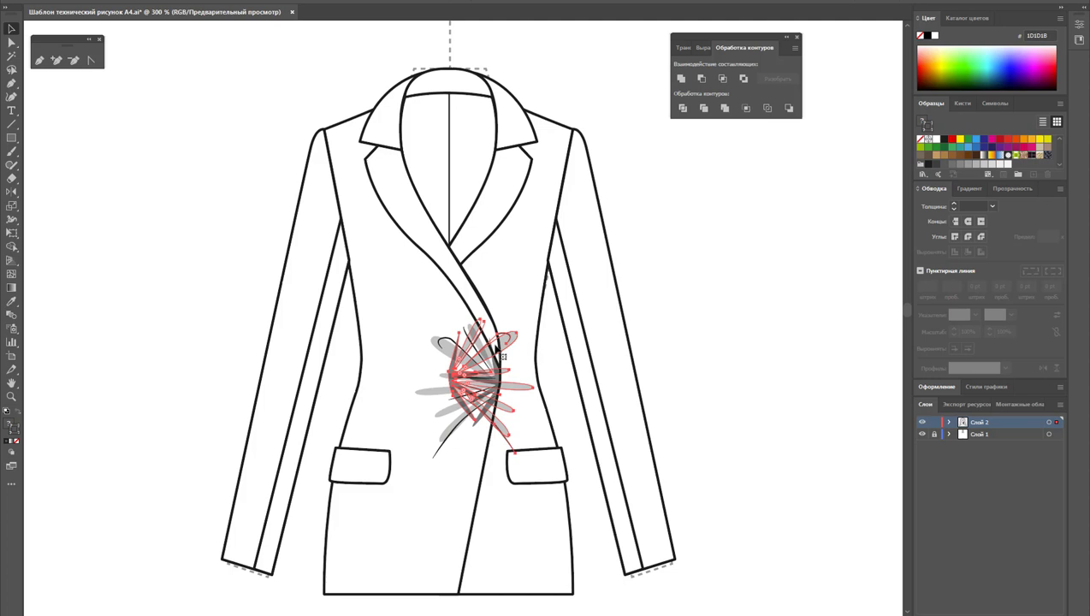
key("ctrl+d")
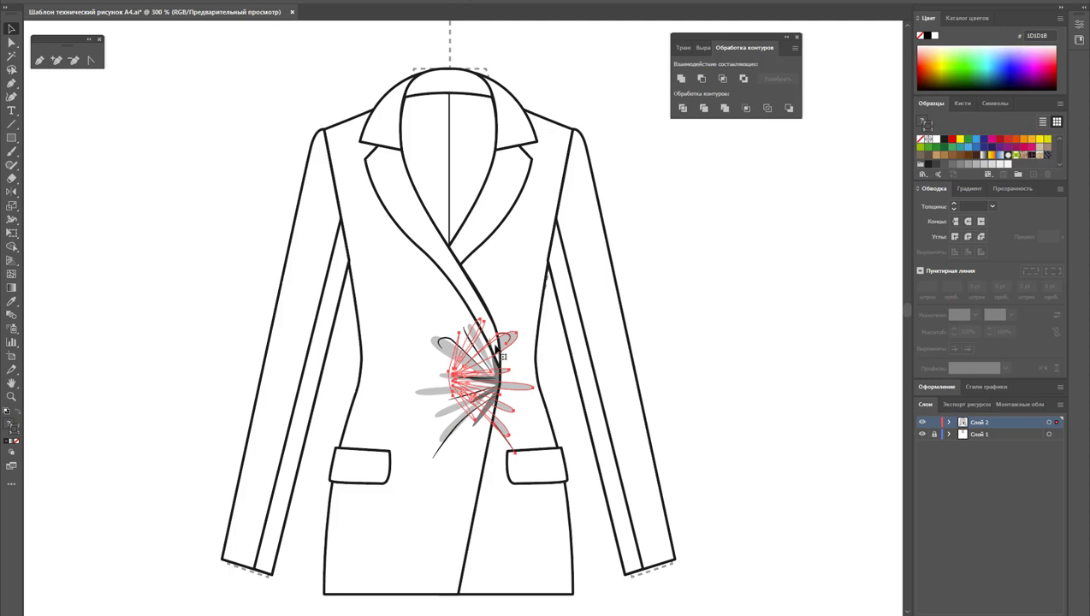
key("ctrl+d")
key("ctrl+shift+b")
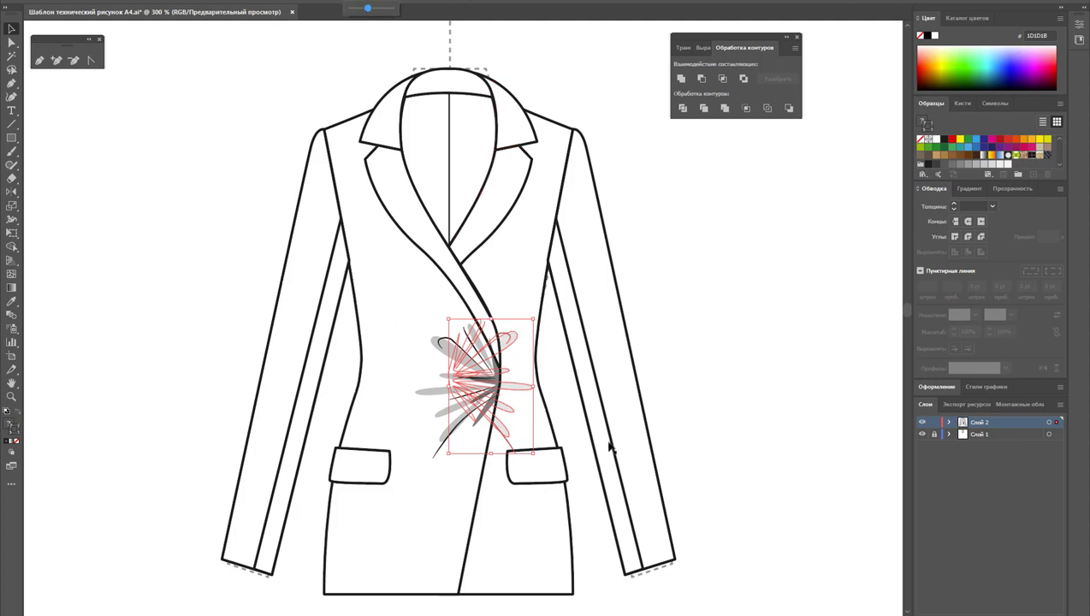
left_click(724, 490)
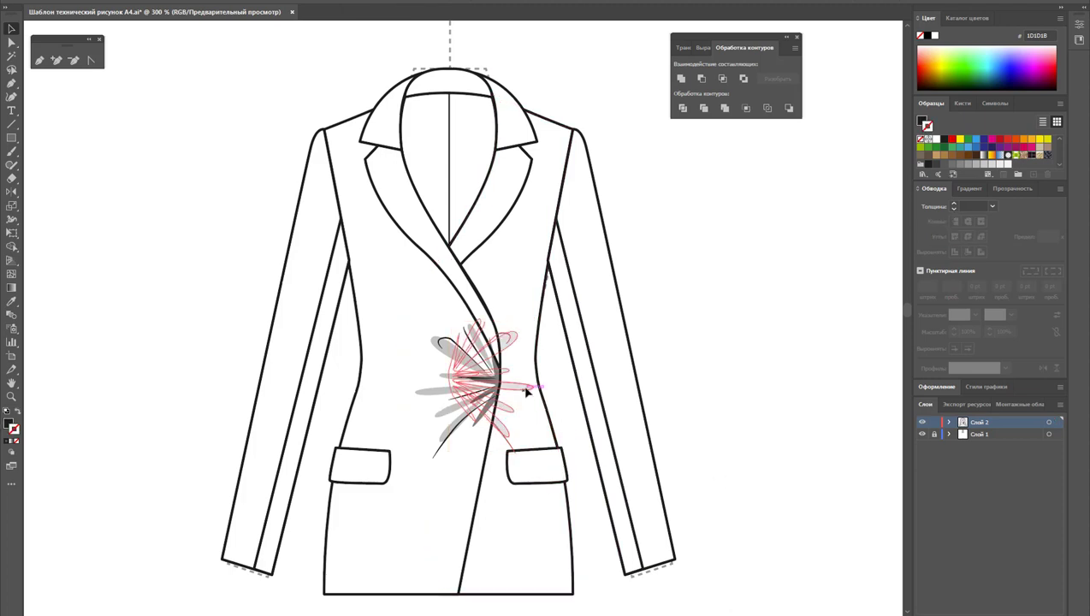
left_click_drag(527, 391, 536, 393)
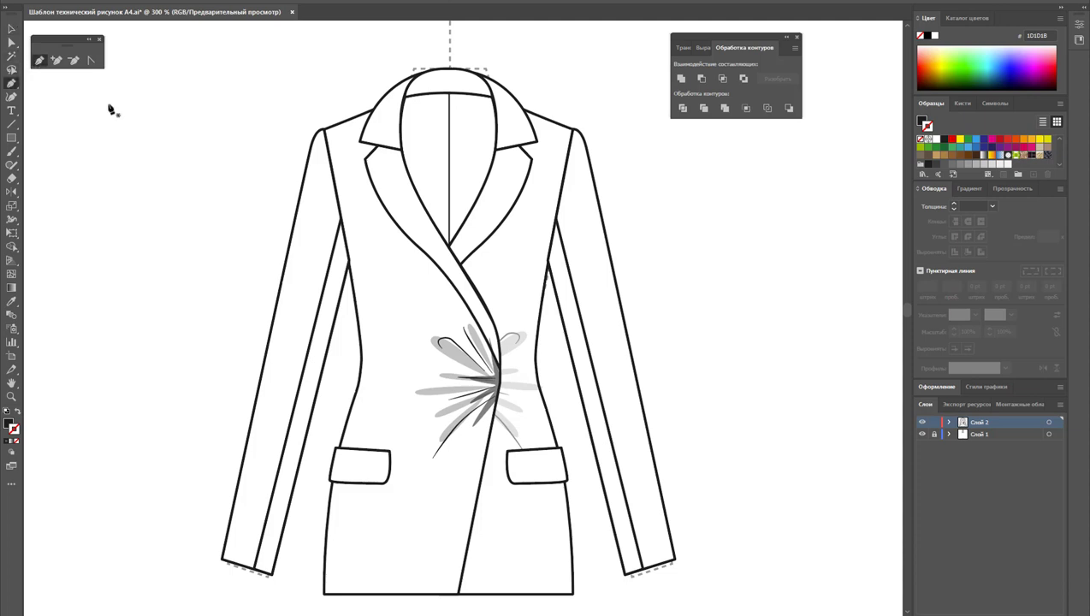
Pen-draw the long sash outline from the waist fan to below the hem
left_click(501, 382)
left_click(537, 378)
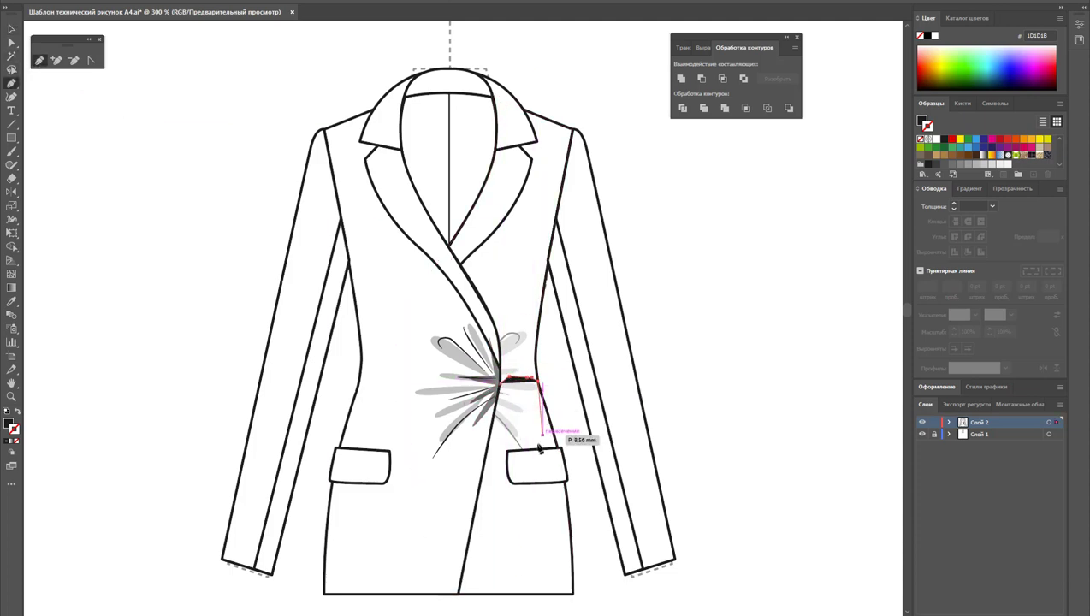
left_click_drag(542, 462, 532, 503)
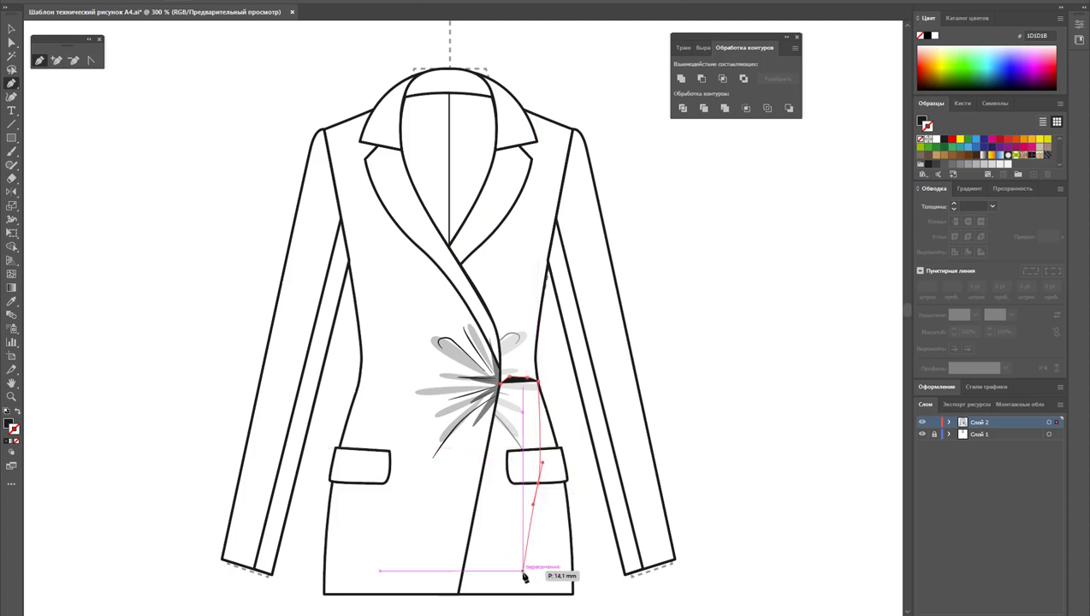
scroll(524, 577, "down", 3)
left_click_drag(528, 556, 541, 581)
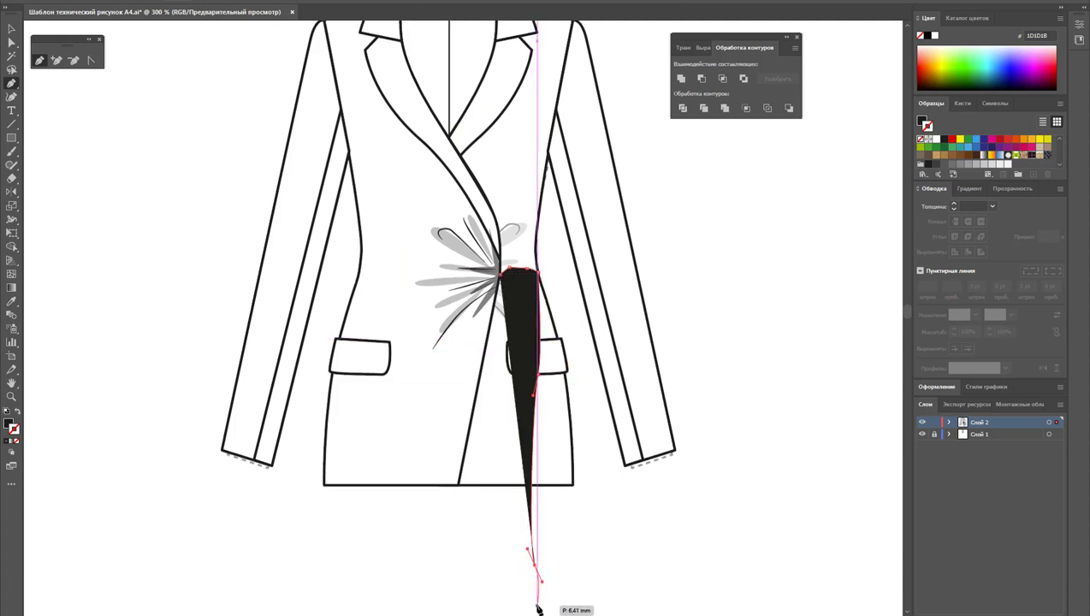
scroll(539, 599, "down", 3)
left_click(539, 590)
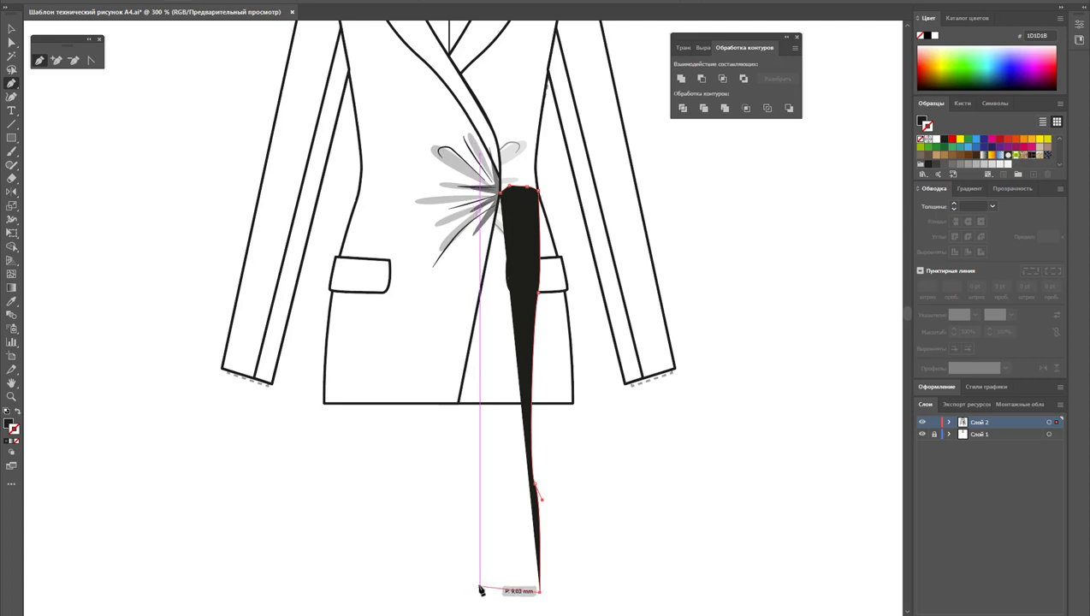
left_click(480, 590)
left_click_drag(490, 395, 500, 375)
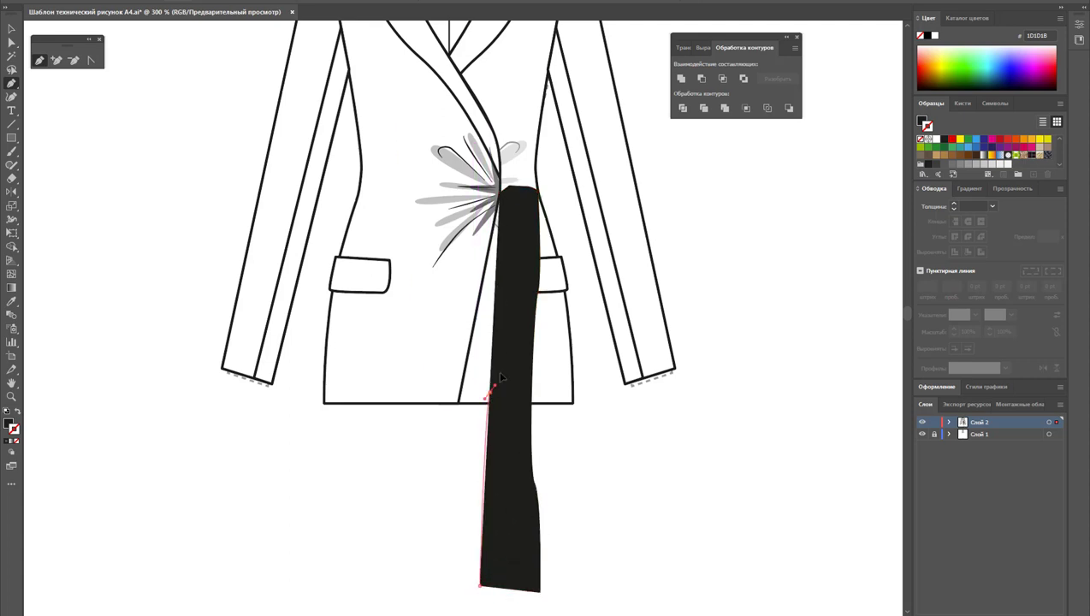
left_click(500, 195)
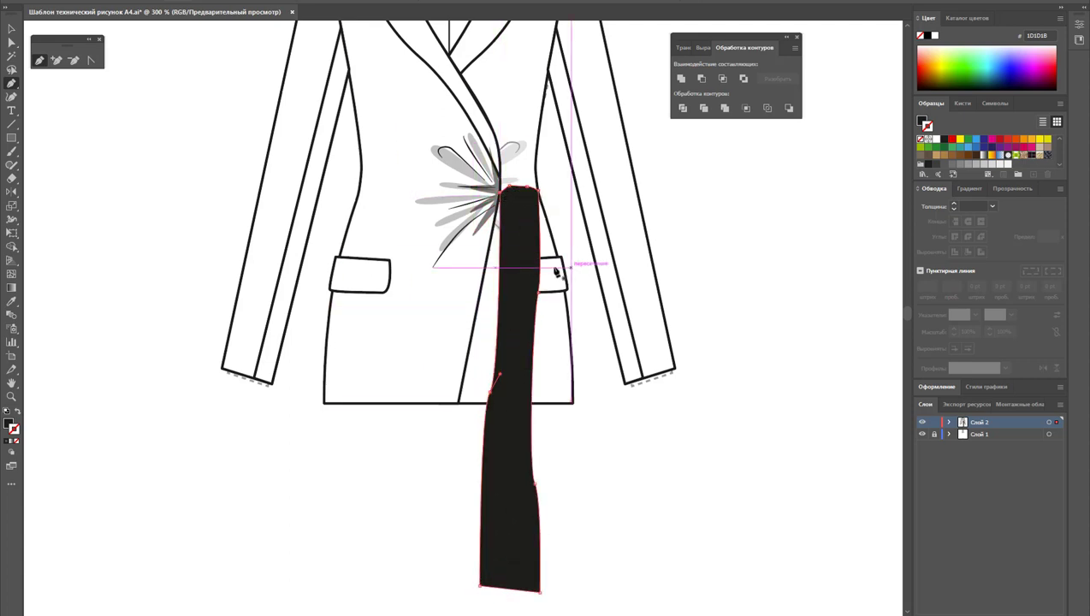
left_click(10, 29)
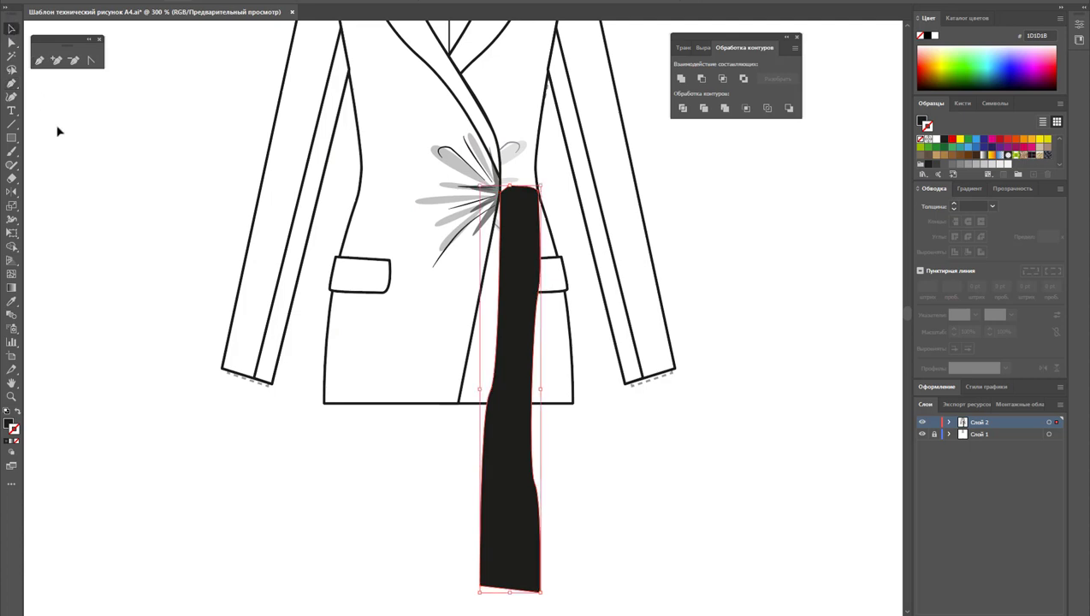
left_click(535, 554)
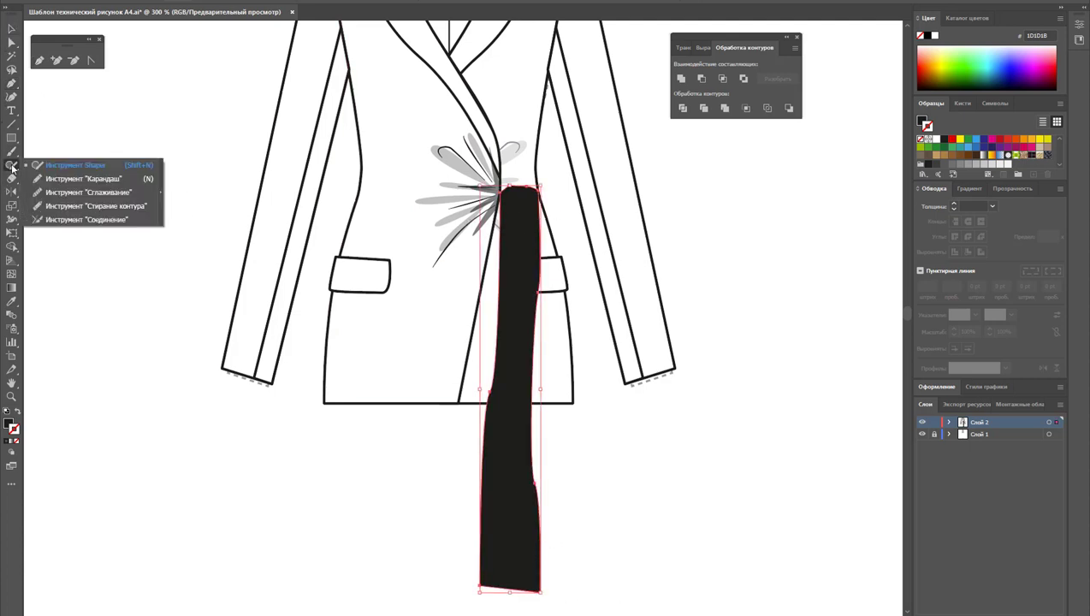
Show the sash as an outline and redraw its left edge smoother with the Pencil
left_click_drag(11, 167, 51, 177)
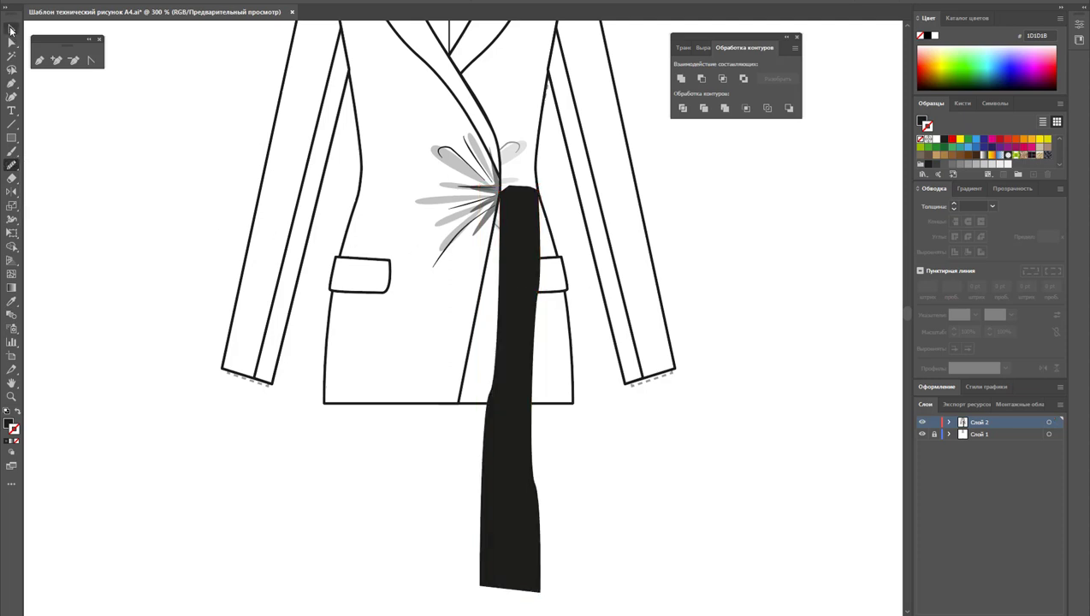
left_click(11, 28)
left_click(510, 385)
left_click(18, 412)
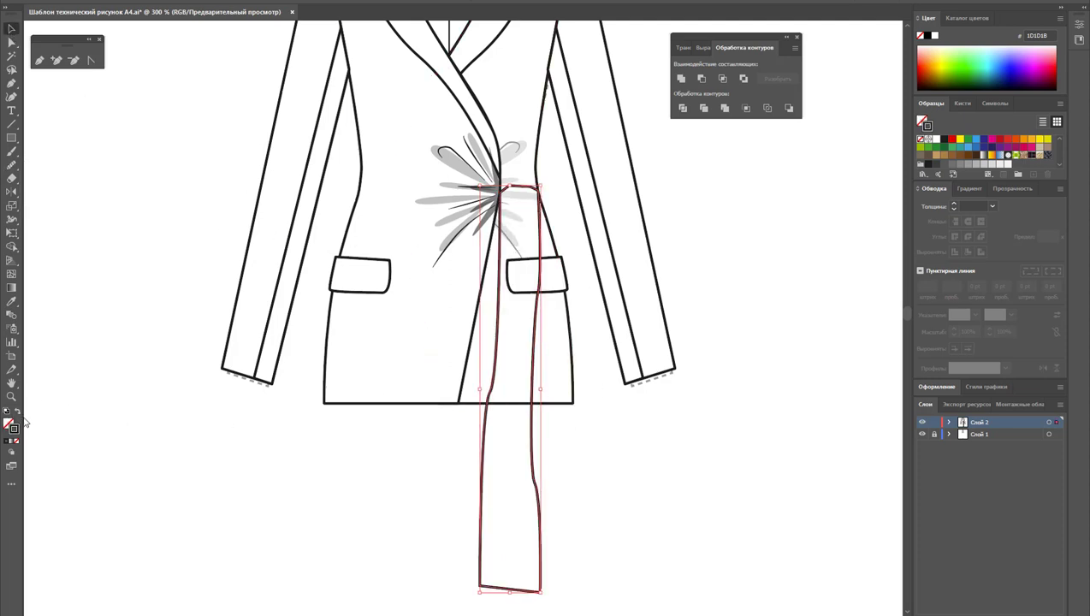
left_click(13, 169)
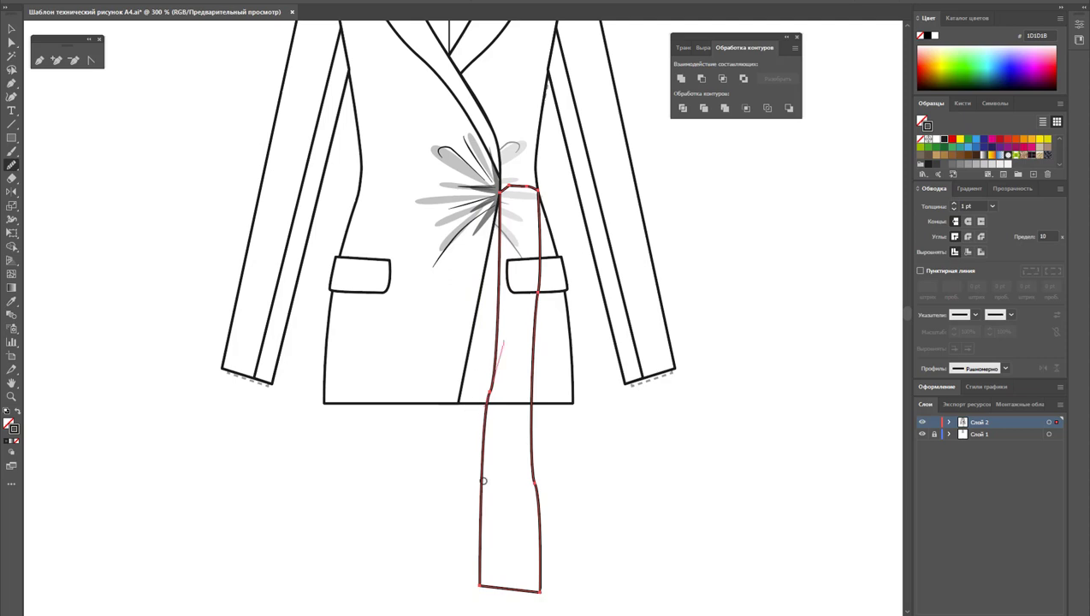
mouse_move(482, 481)
left_mouse_down()
mouse_move(480, 523)
mouse_move(537, 274)
left_mouse_up()
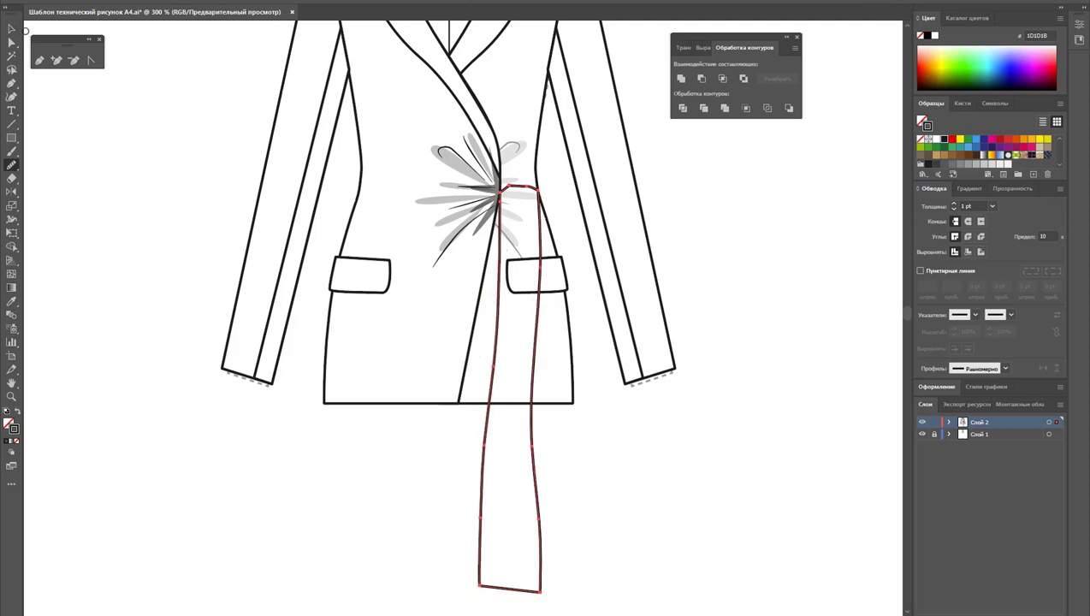
Fill the sash white with a 1 pt black outline
left_click(11, 29)
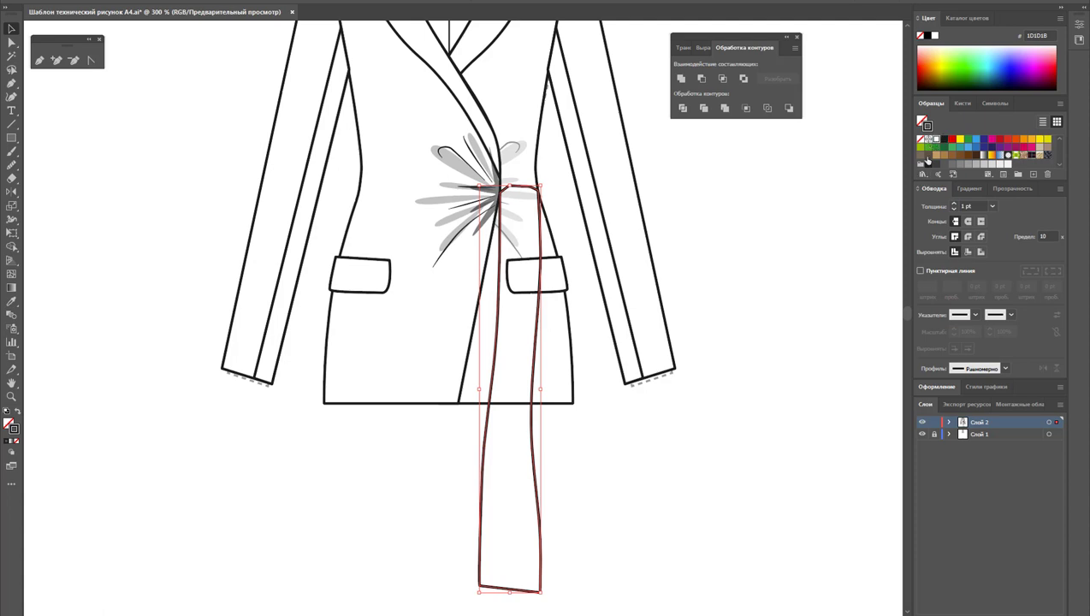
left_click(927, 161)
left_click(17, 413)
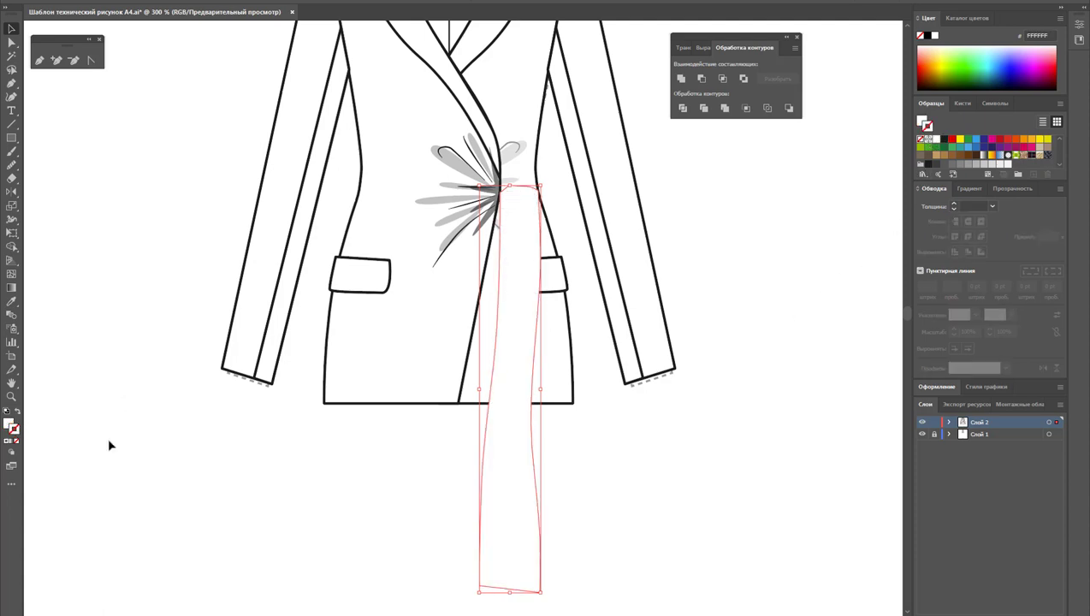
left_click(945, 143)
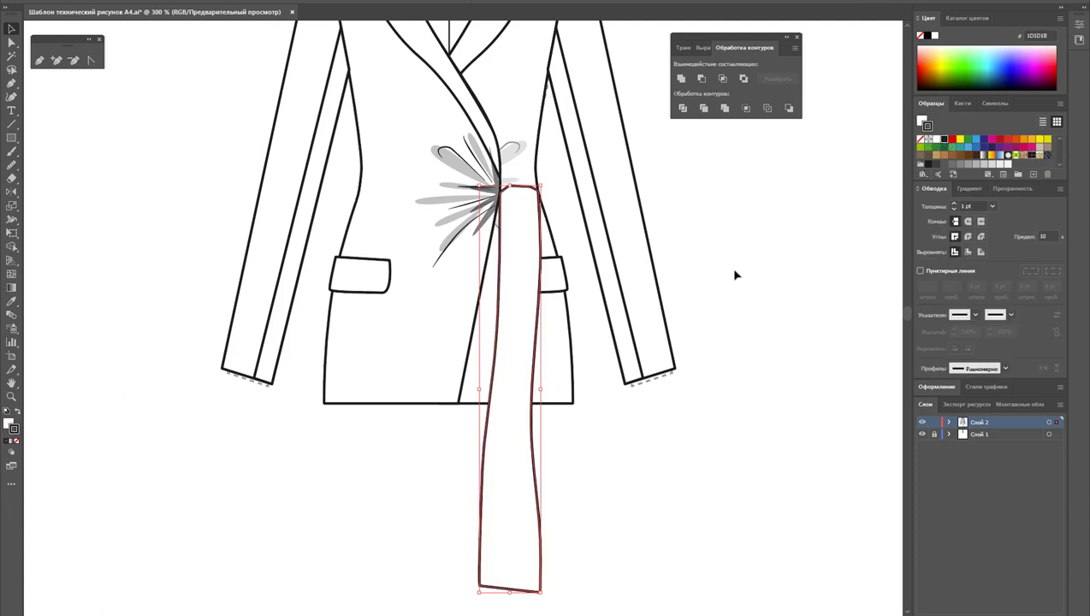
left_click(734, 276)
left_click(517, 382)
left_click(26, 83)
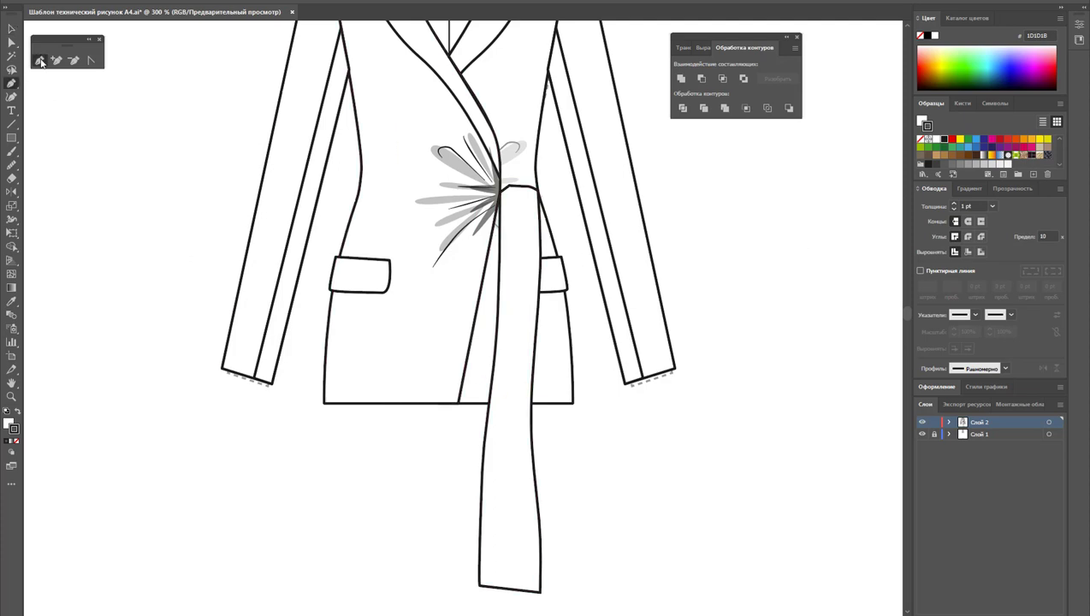
Pen-draw a shorter, curved-tip second sash piece along the first sash's right edge
left_click(542, 291)
left_click(554, 342)
left_click(556, 419)
left_click(563, 518)
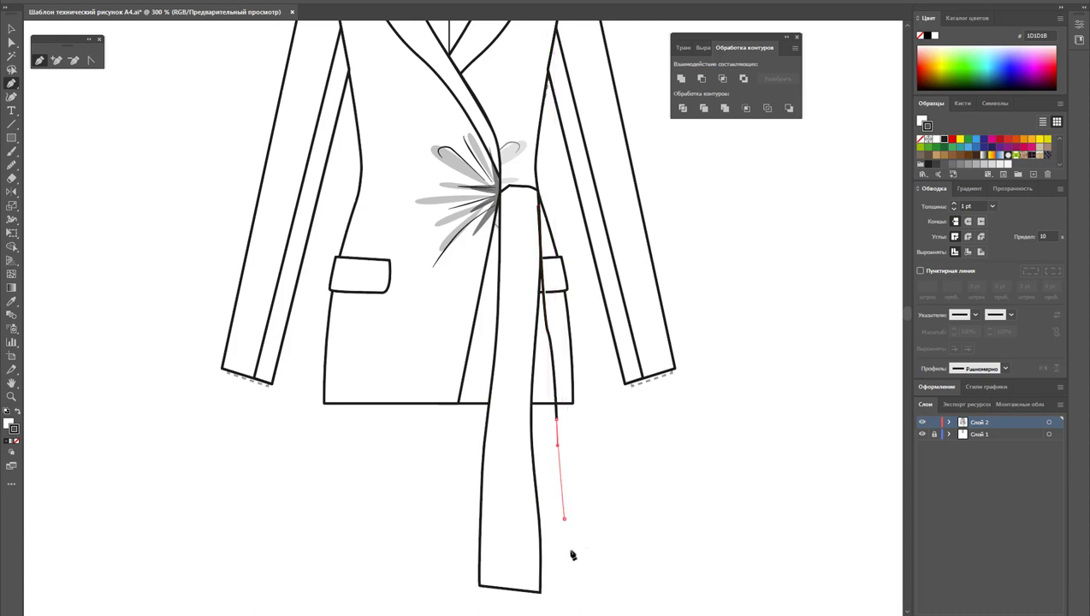
left_click_drag(564, 518, 575, 537)
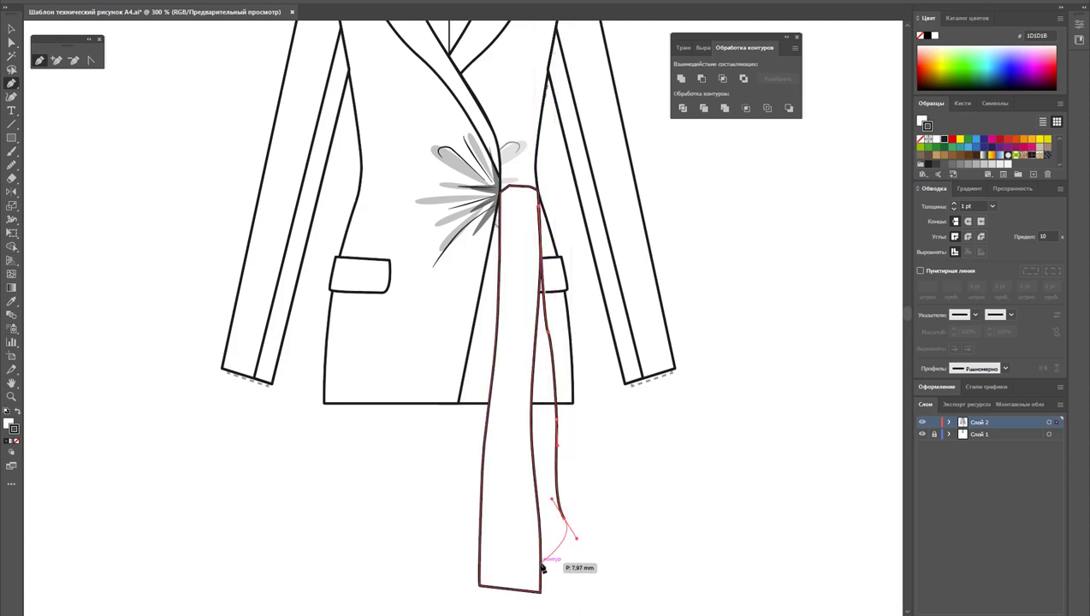
left_click(540, 561)
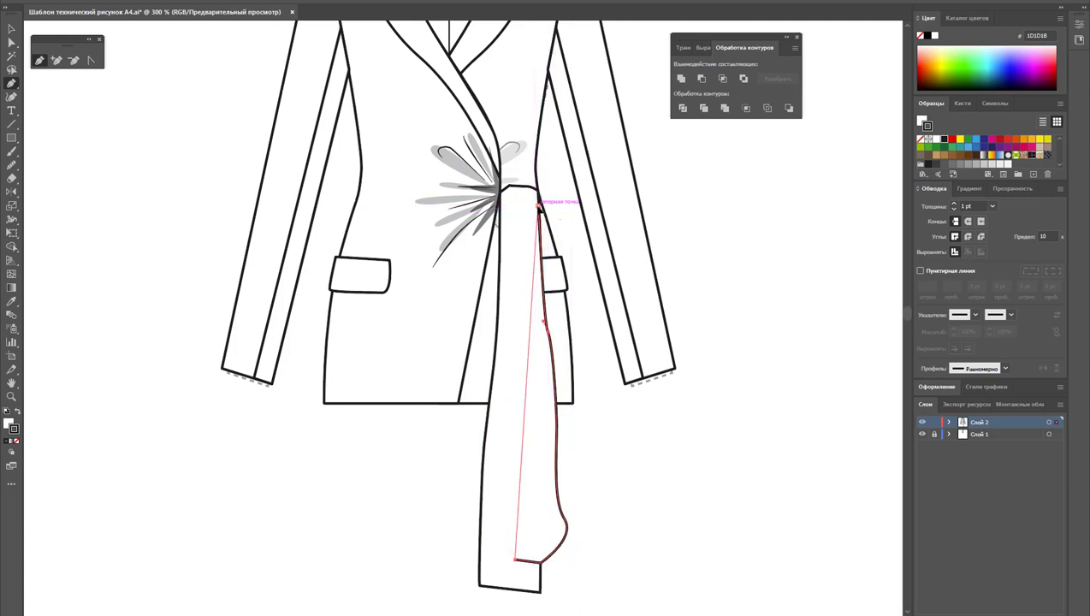
left_click(539, 206)
left_click(11, 34)
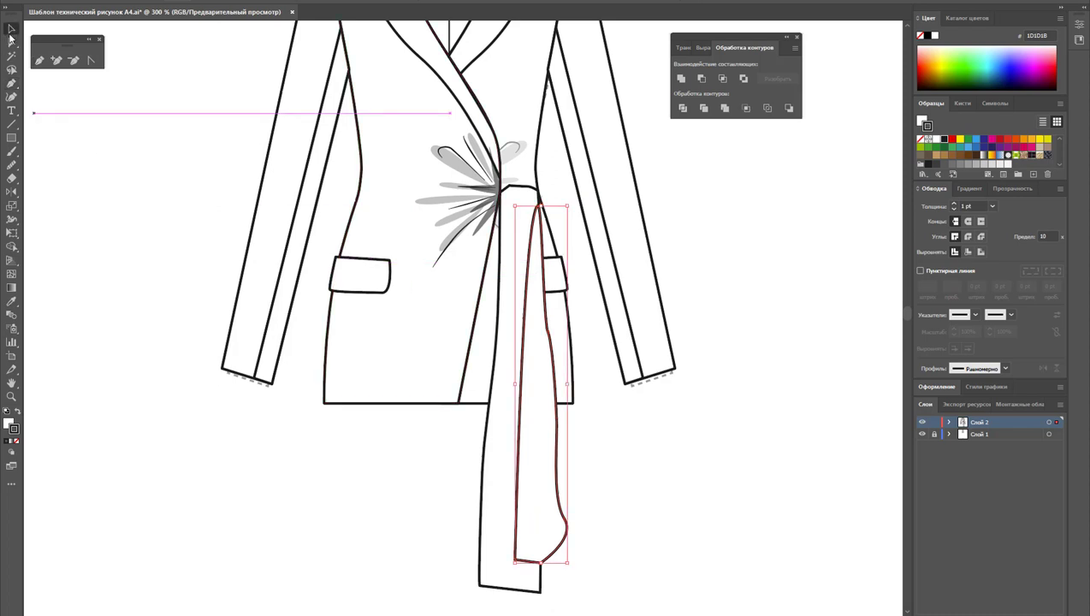
Bring the long sash strip to the front, over the second piece
left_click(499, 564)
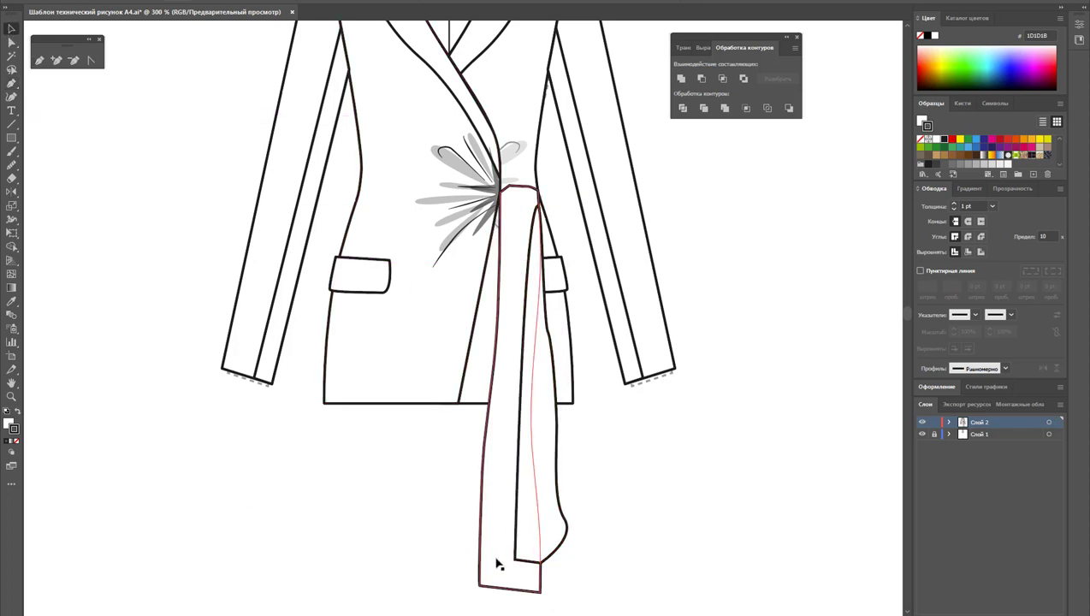
right_click(499, 564)
mouse_move(564, 501)
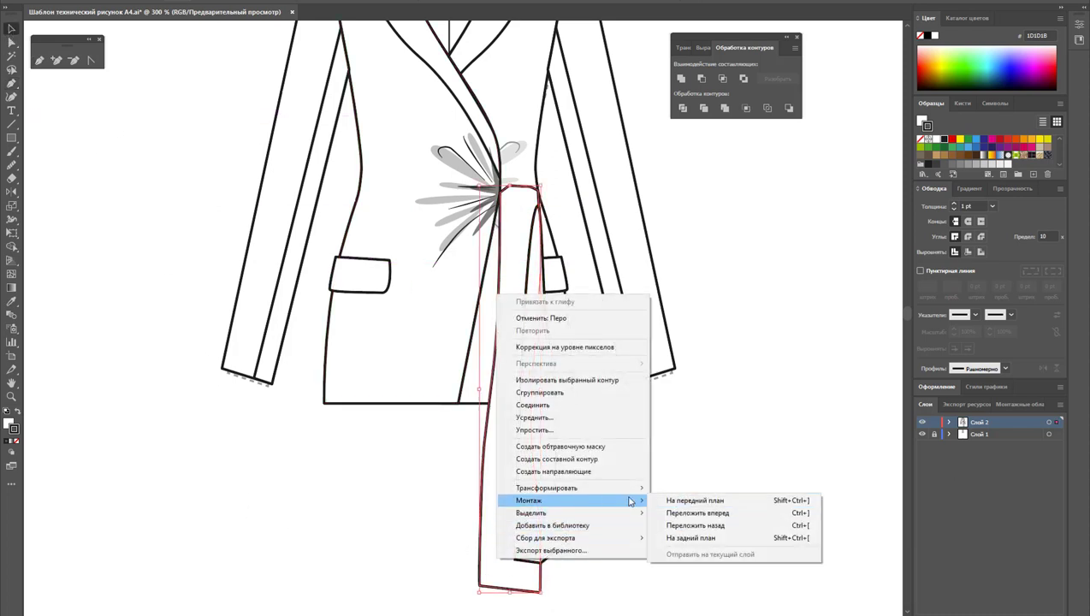
left_click(697, 500)
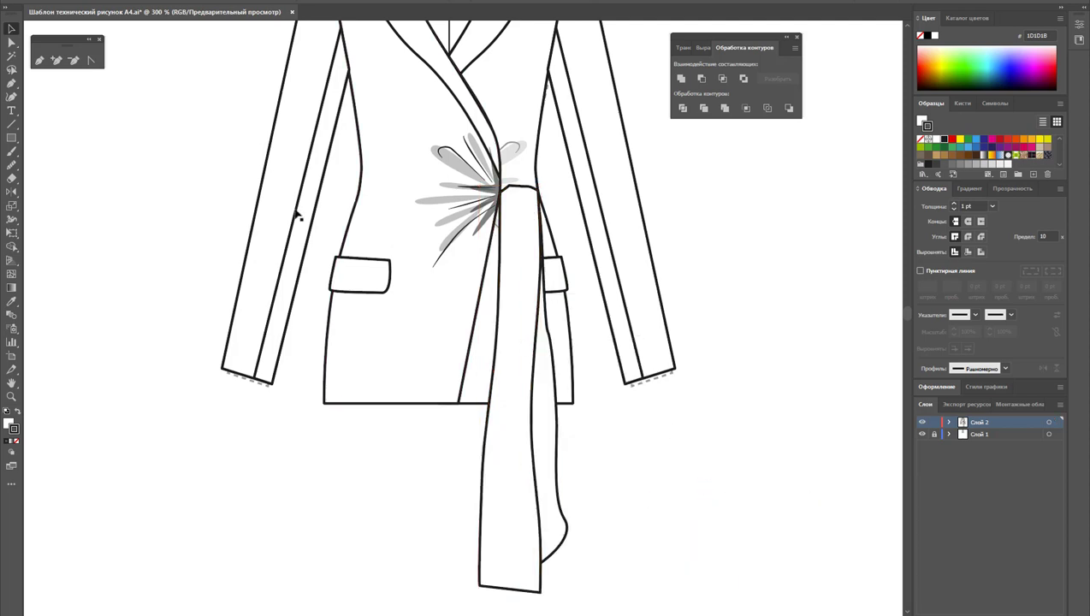
left_click(39, 62)
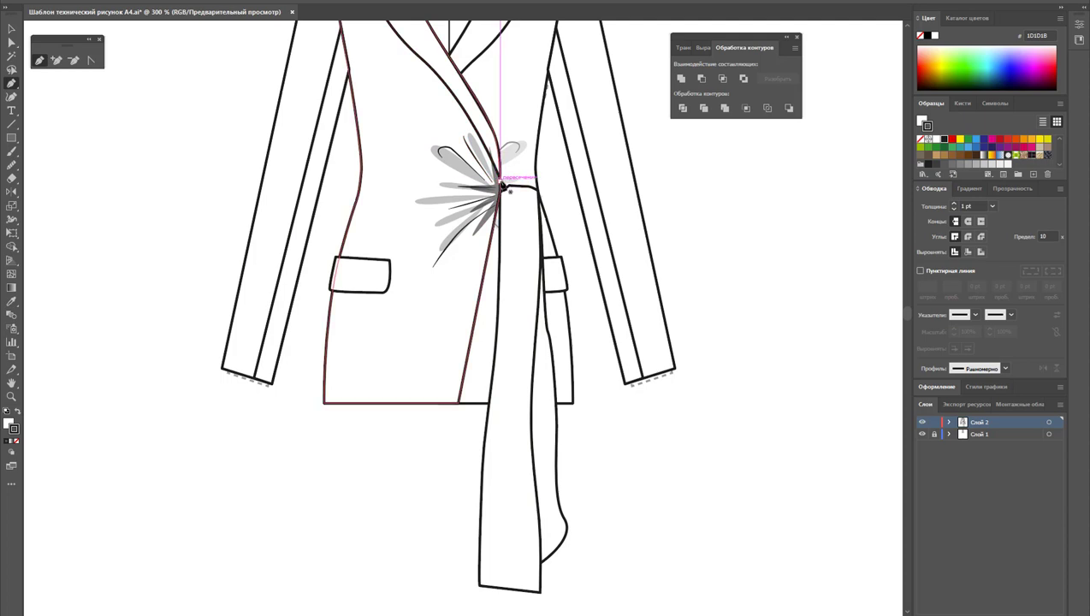
Close the small knot shape at the sash and make it filled with no outline
left_click_drag(505, 190, 513, 186)
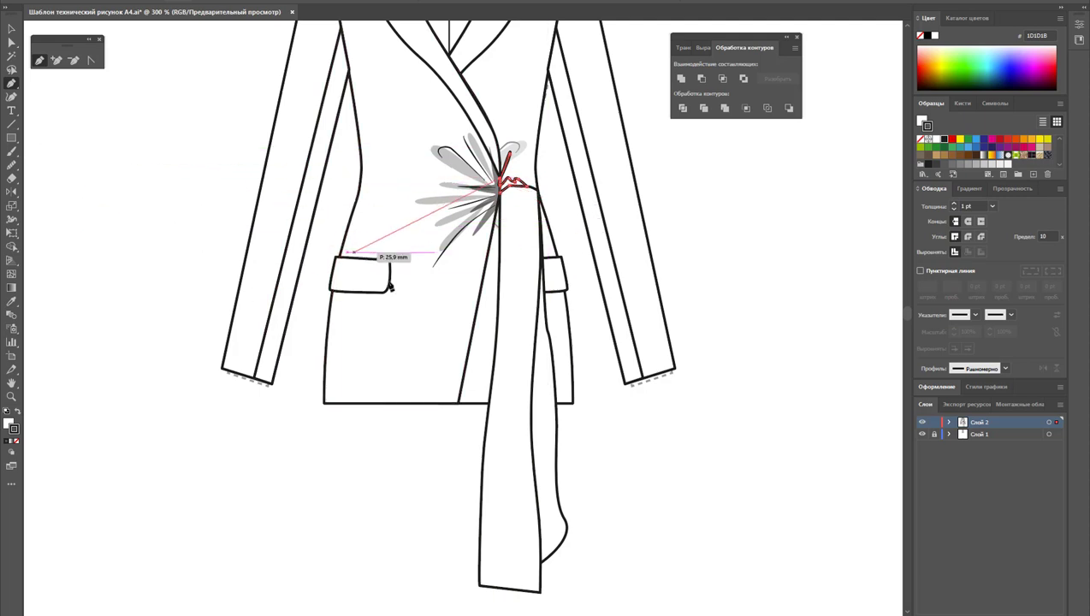
left_click(44, 81, "ctrl")
left_click(12, 28)
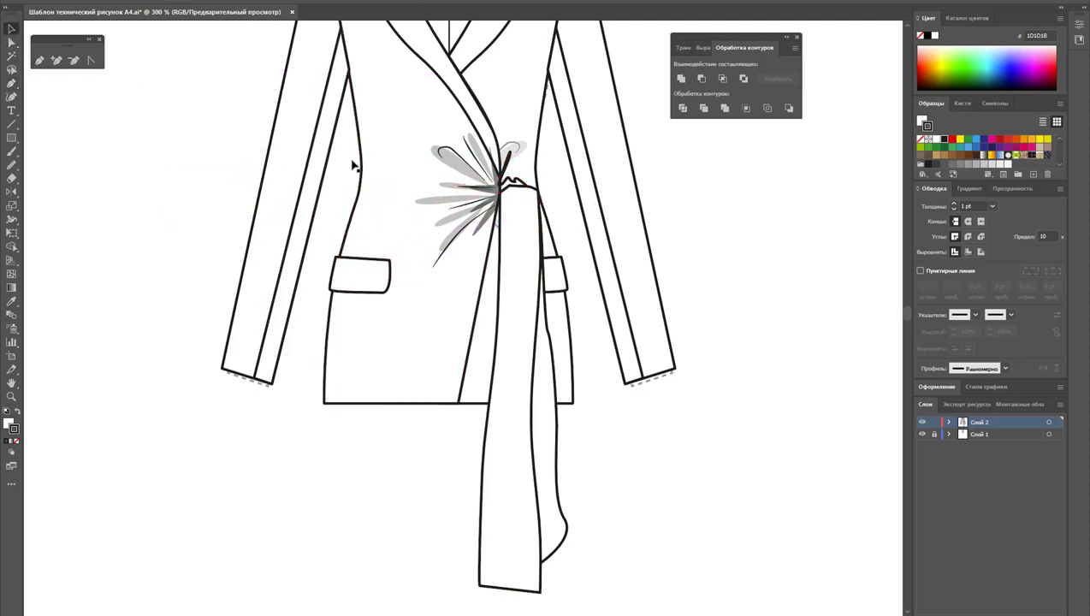
left_click(15, 411)
left_click(16, 441)
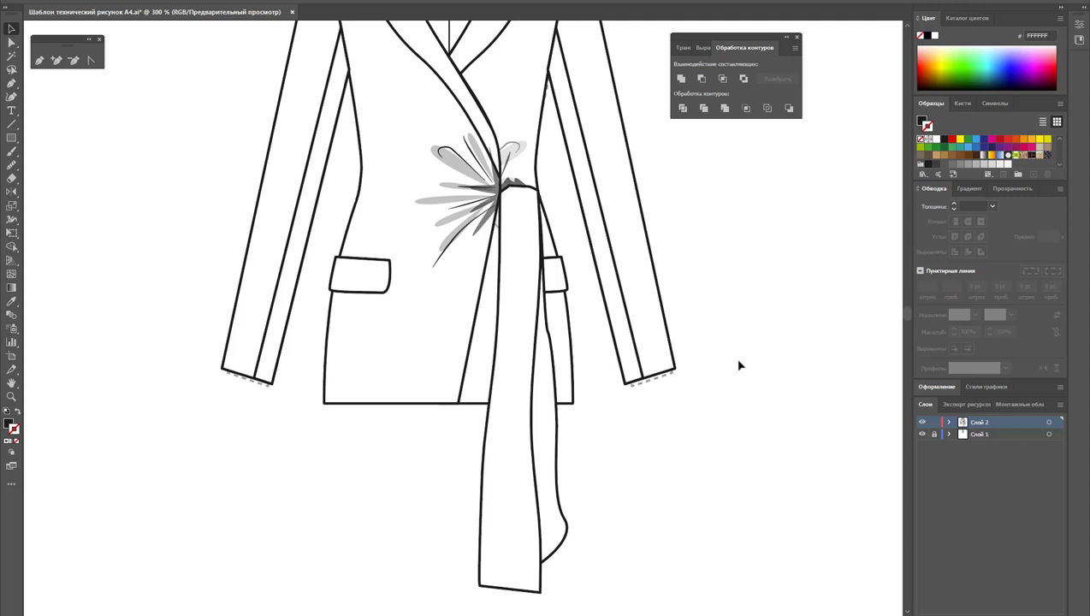
scroll(753, 392, "up", 2)
scroll(755, 390, "up", 1)
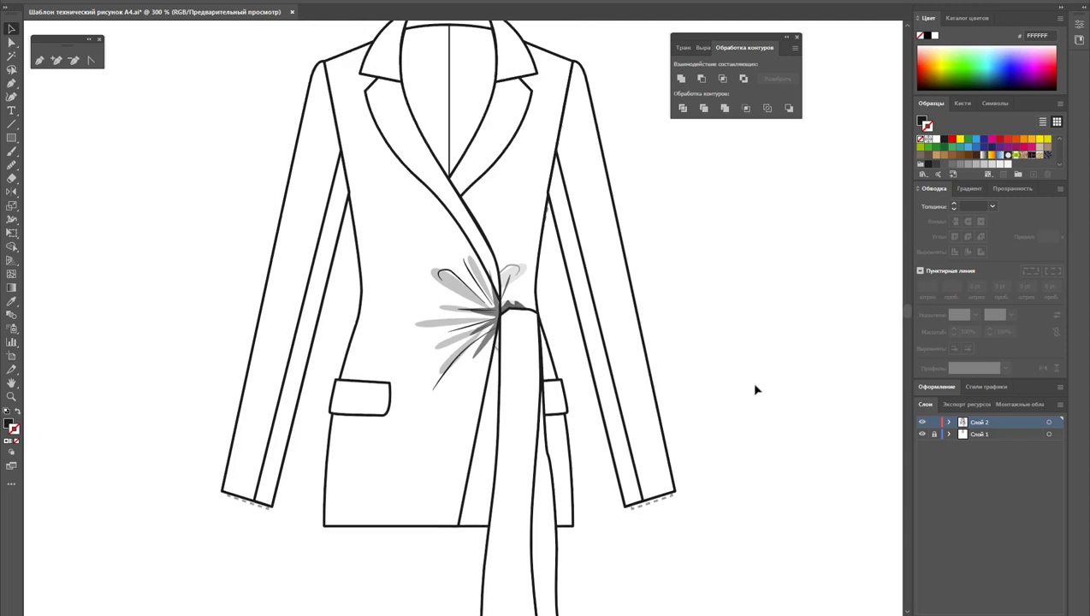
Extend the knot shading path and set the colour to light grey C5C5C5
left_click(40, 60)
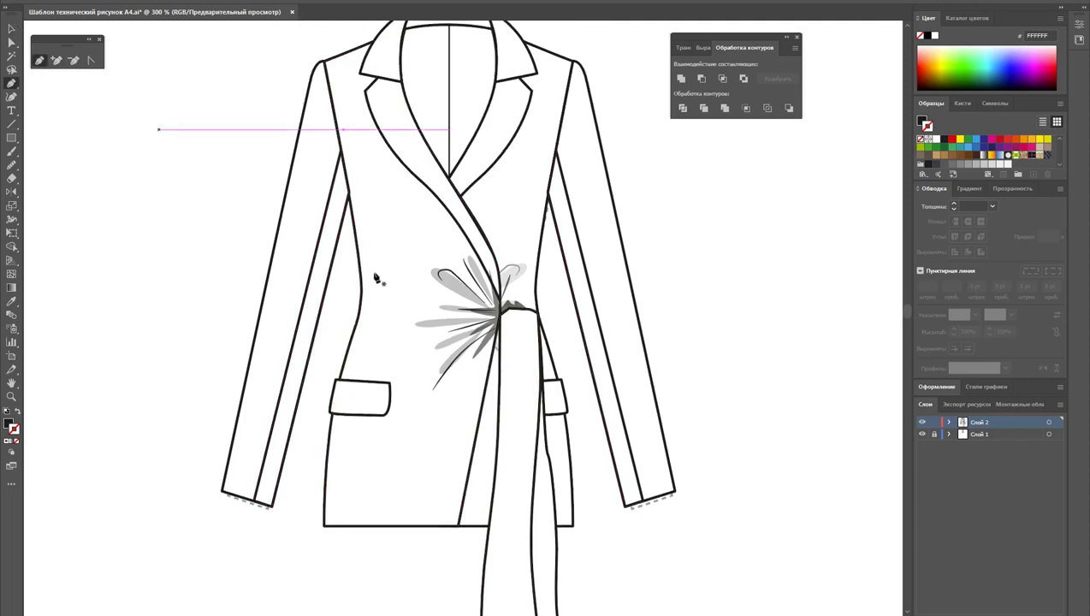
left_click(493, 350)
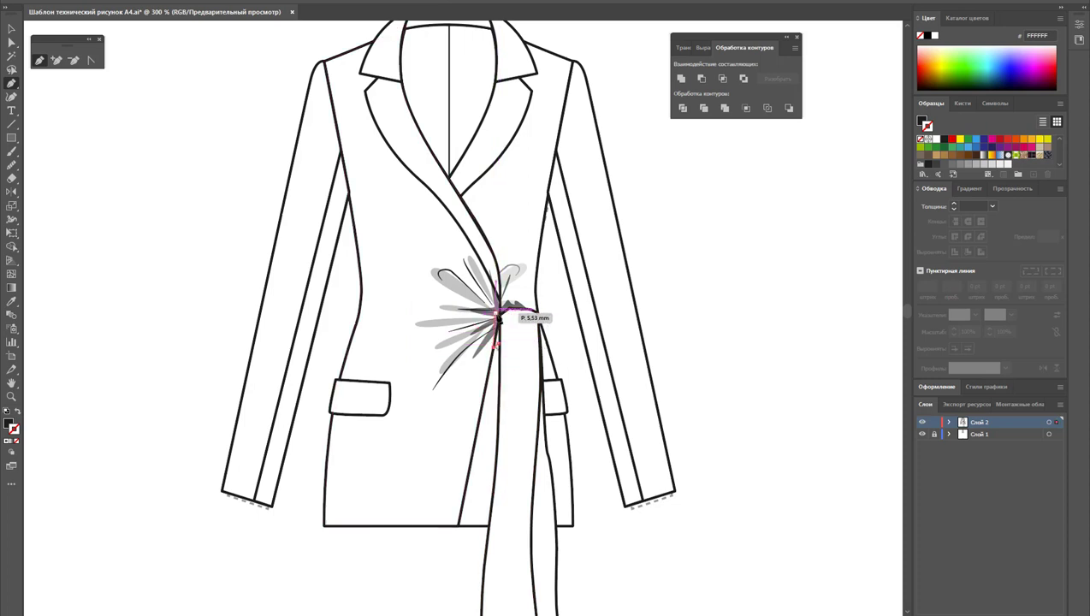
left_click(500, 313)
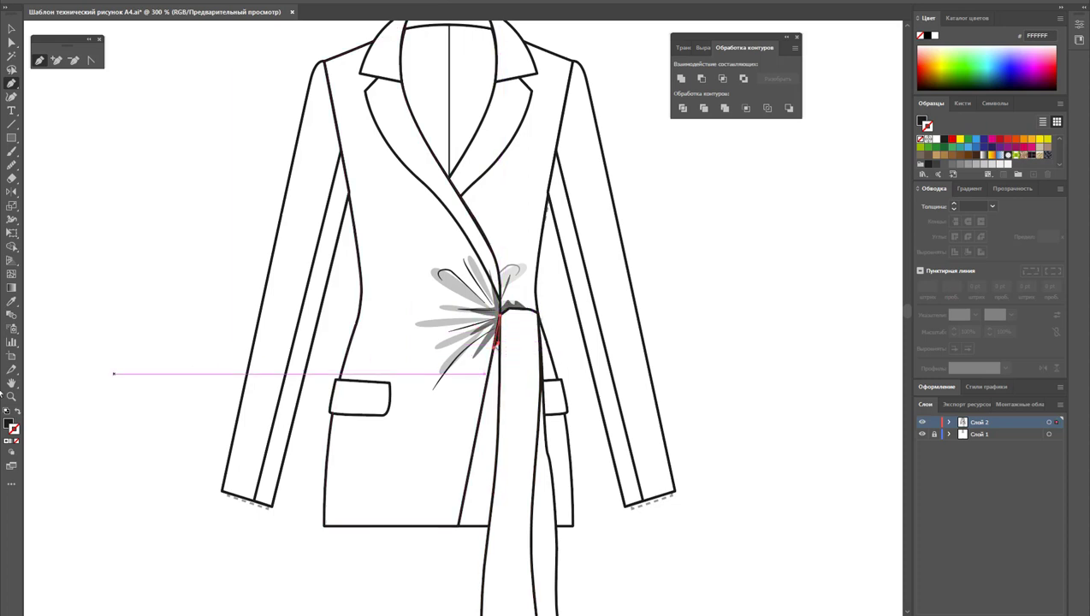
left_click(18, 412)
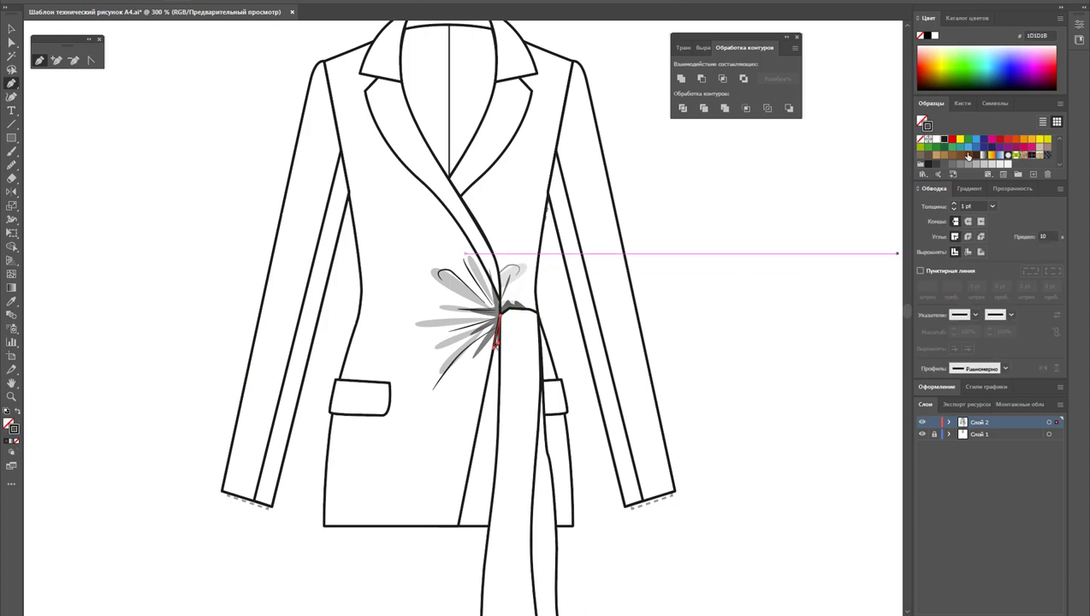
left_click(936, 141)
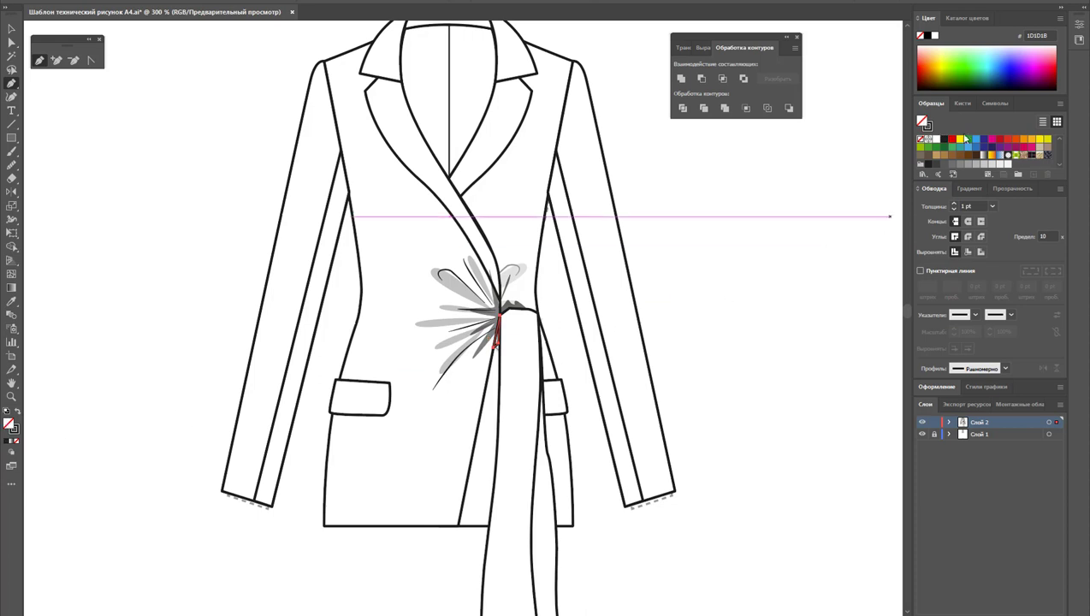
left_click(985, 165)
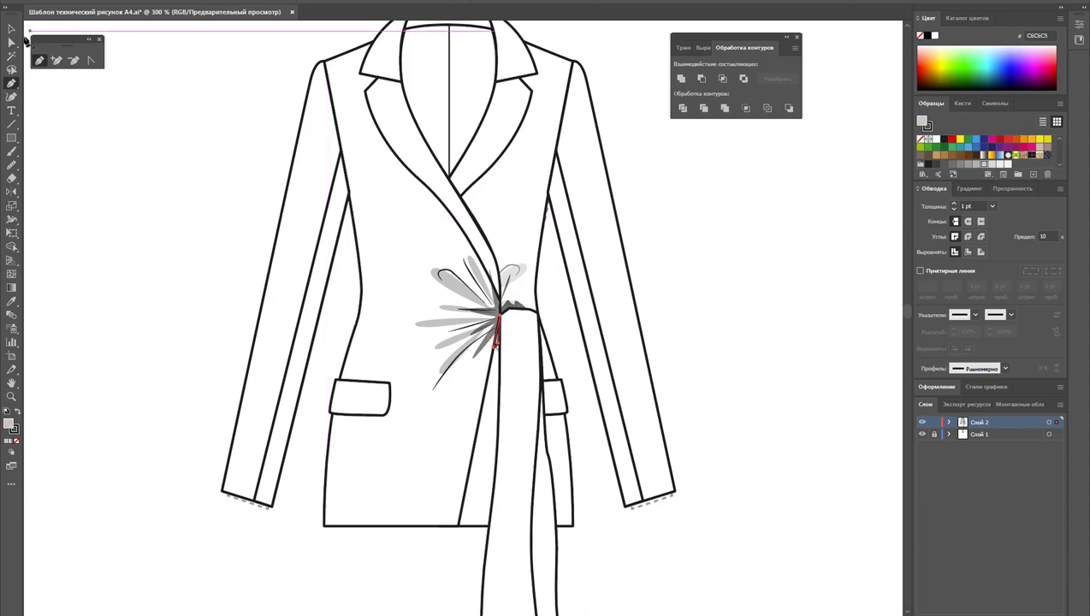
Pencil a grey lapel shading strip from collar to knot, no stroke, reduced opacity
key("v")
scroll(692, 265, "up", 3)
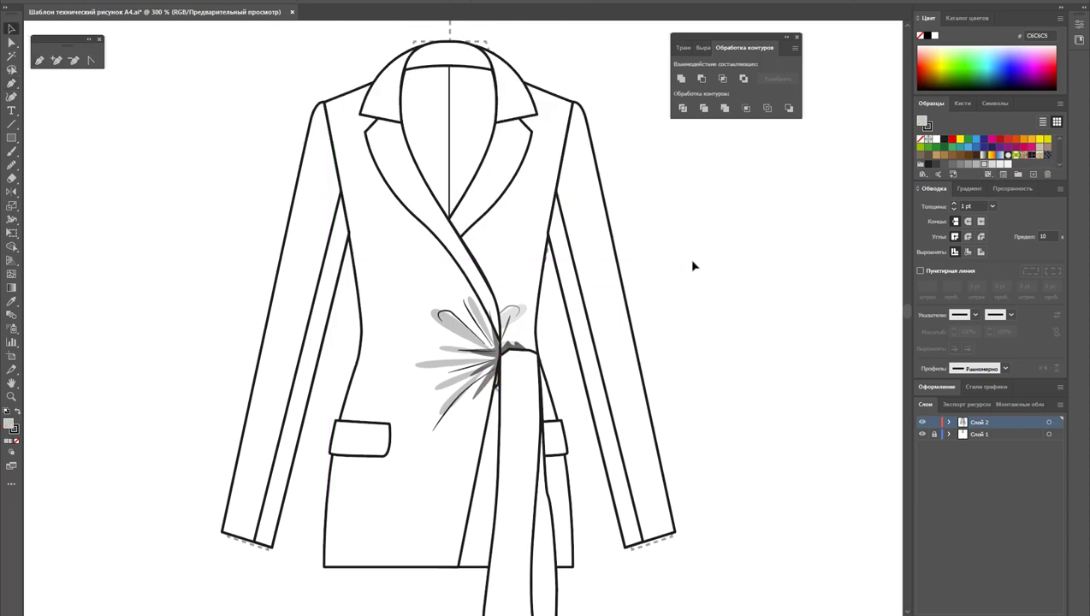
left_click(40, 61)
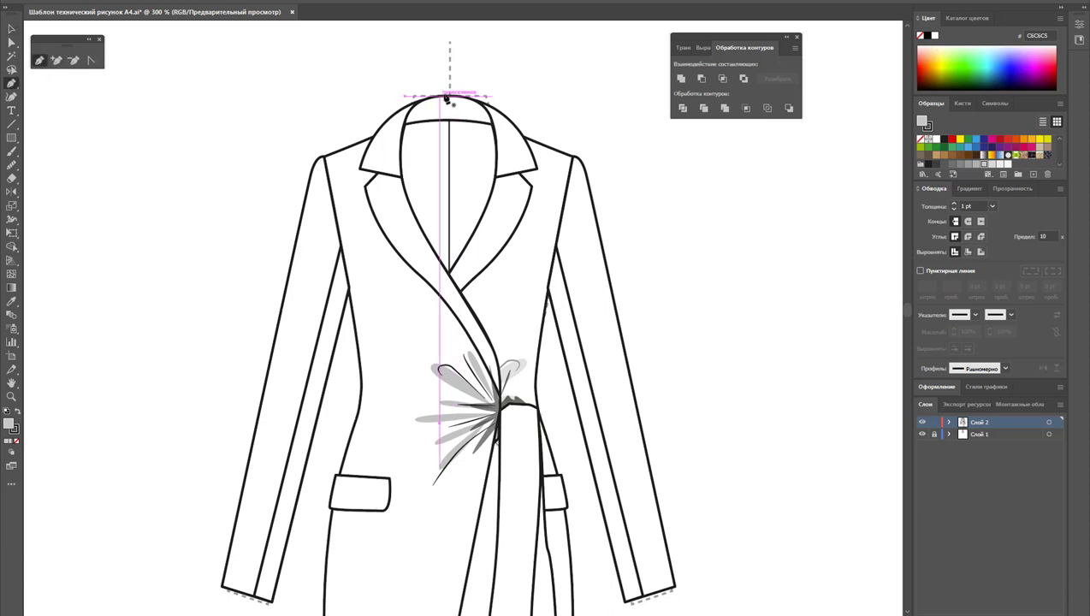
mouse_move(450, 97)
left_mouse_down()
mouse_move(416, 150)
mouse_move(490, 319)
mouse_move(462, 306)
mouse_move(458, 288)
left_mouse_up()
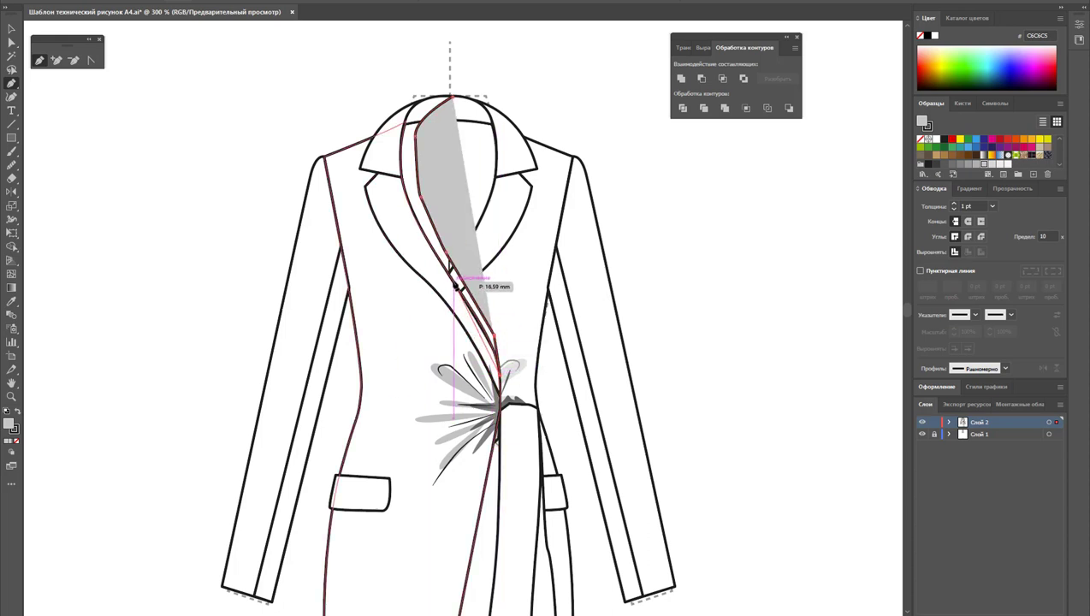
mouse_move(496, 347)
left_mouse_down()
mouse_move(407, 219)
mouse_move(402, 139)
mouse_move(476, 103)
mouse_move(484, 110)
left_mouse_up()
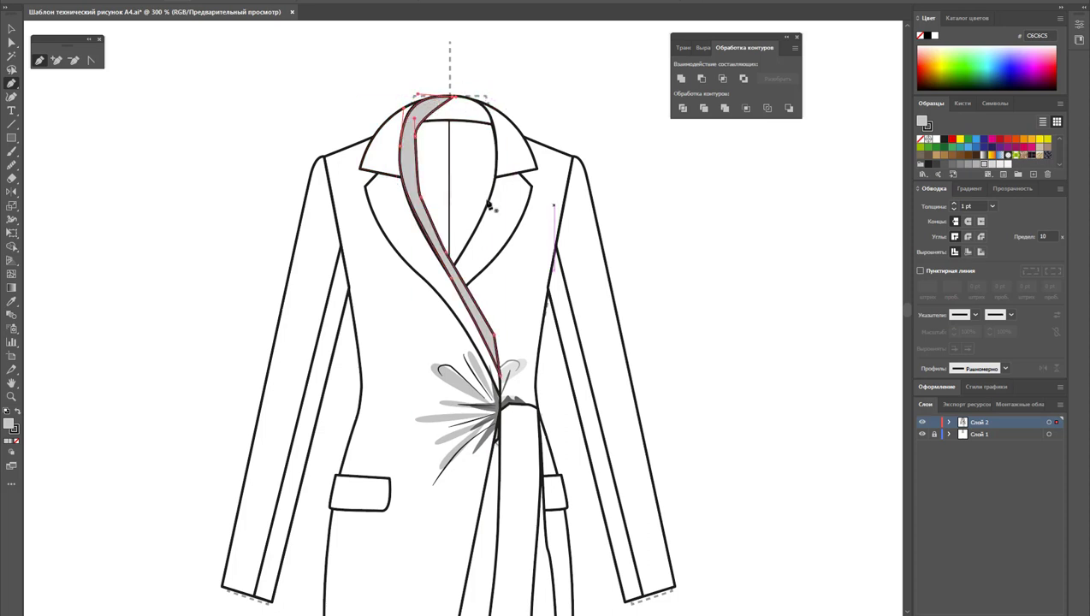
left_click(19, 411)
left_click(14, 442)
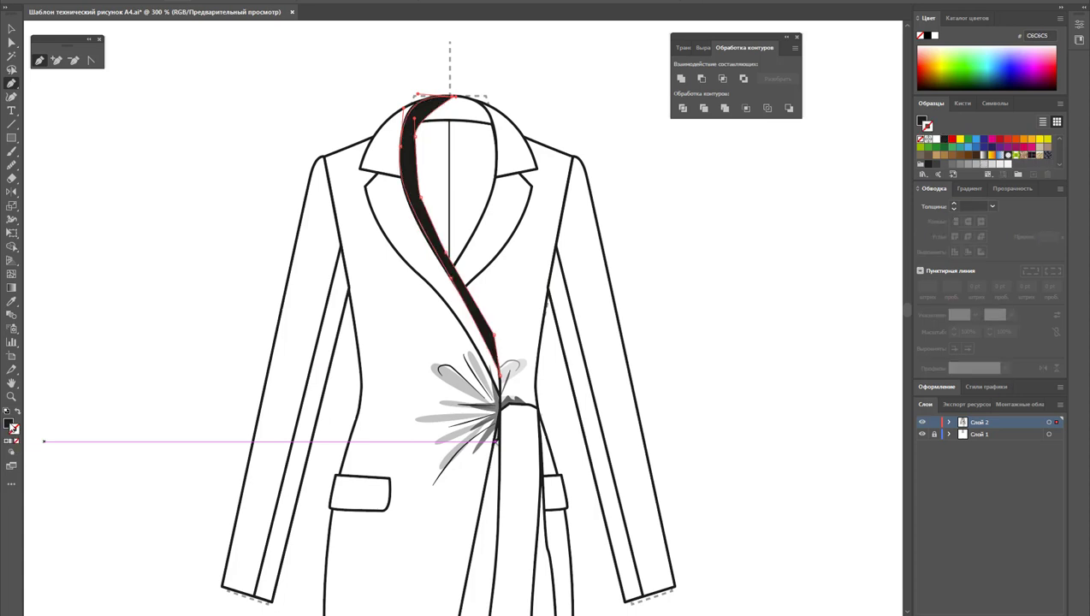
left_click(11, 28)
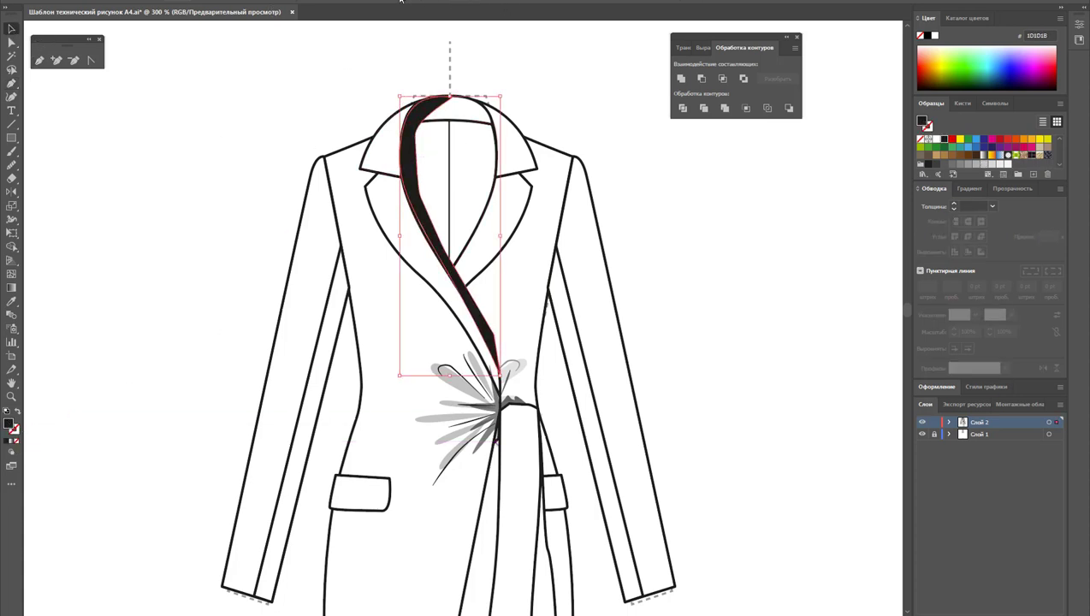
left_click_drag(355, 9, 359, 11)
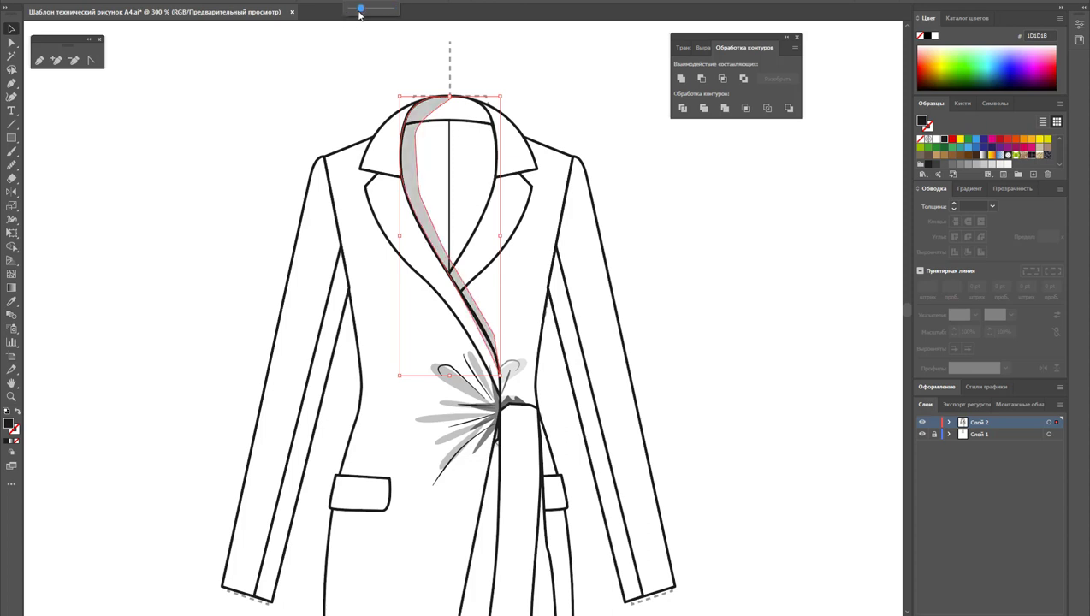
left_click(556, 109)
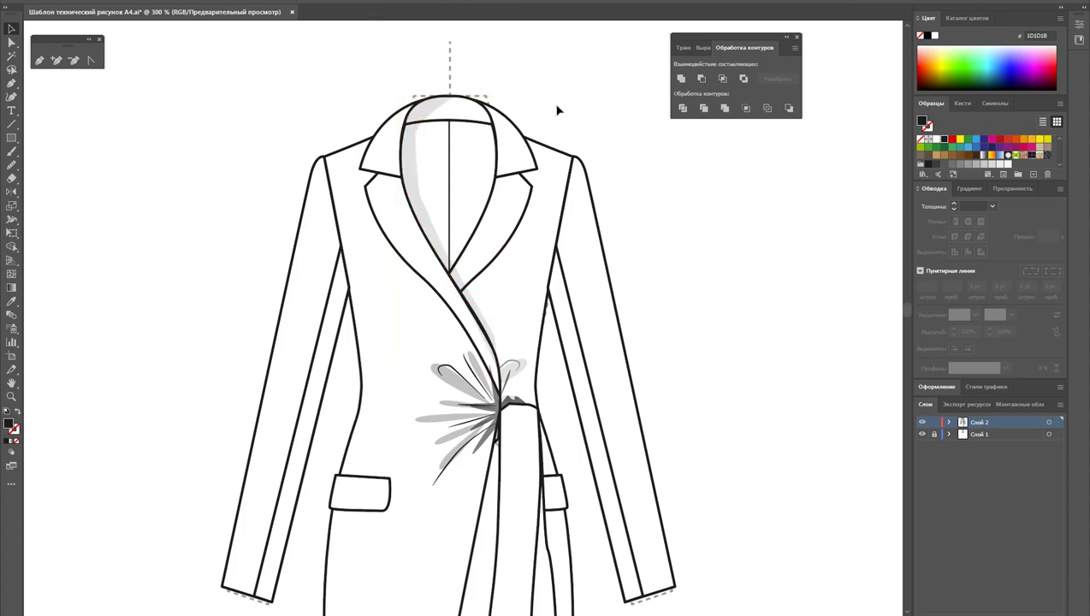
scroll(556, 110, "down", 1)
Pencil a thin shading shape along the lapel's outer edge from notch to fan
left_click(39, 61)
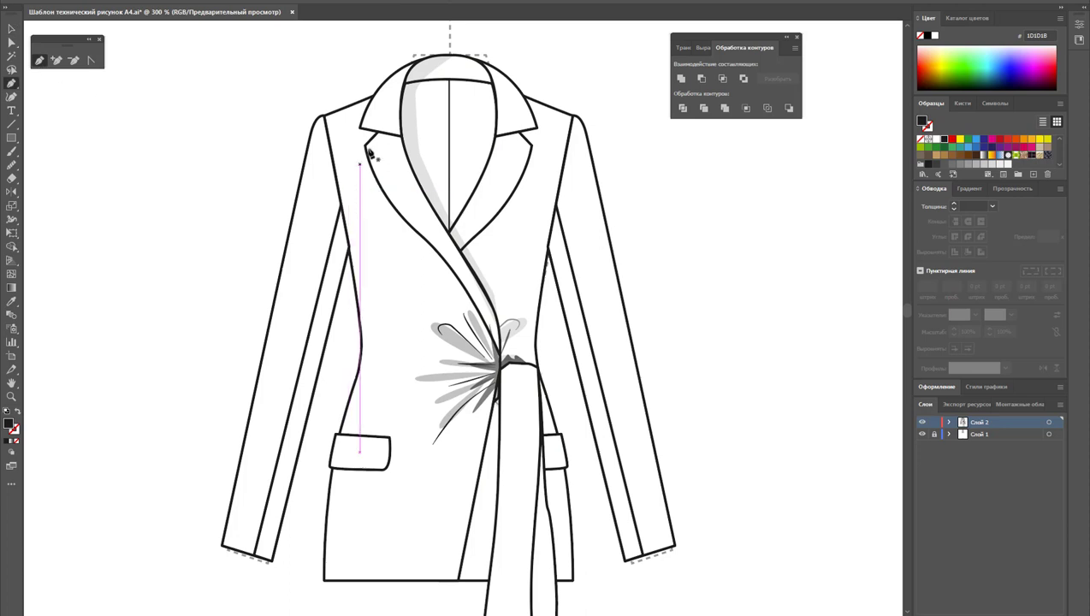
mouse_move(360, 150)
left_mouse_down()
mouse_move(504, 367)
mouse_move(511, 339)
left_mouse_up()
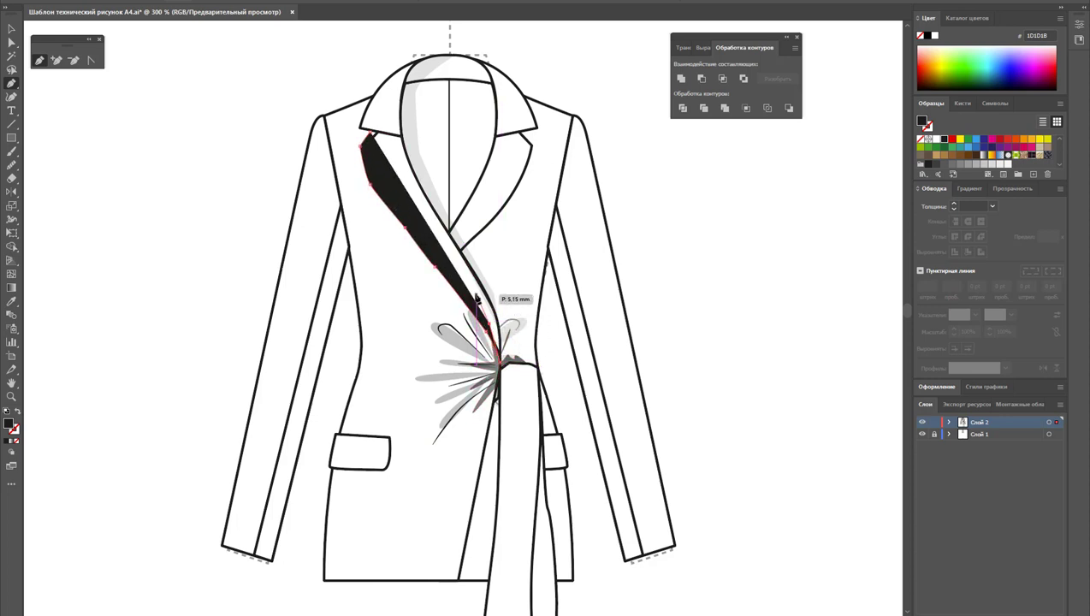
left_click(493, 309, "ctrl")
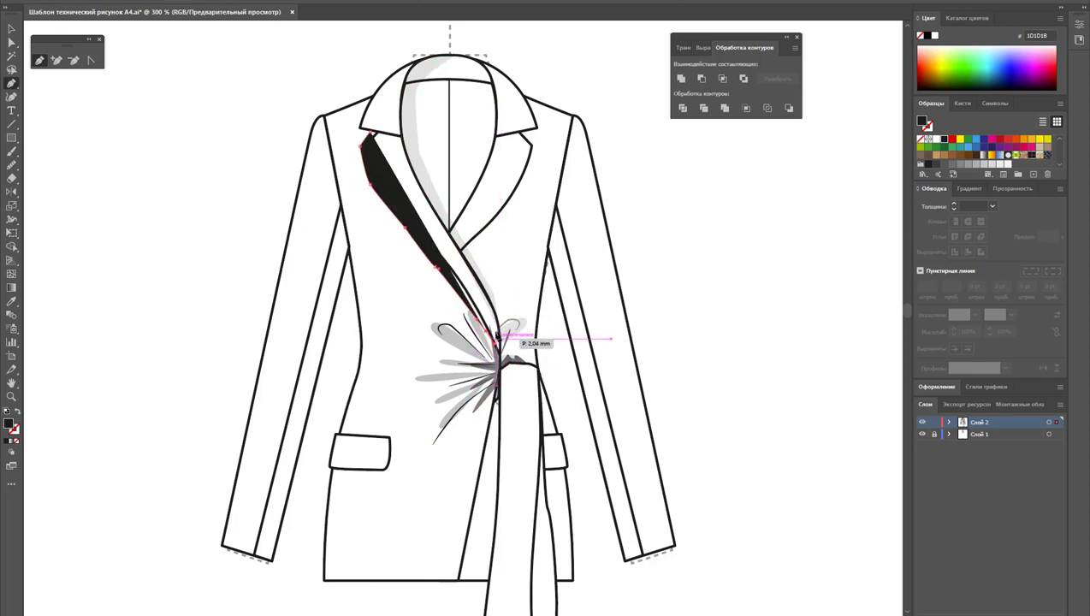
left_click_drag(493, 313, 489, 300)
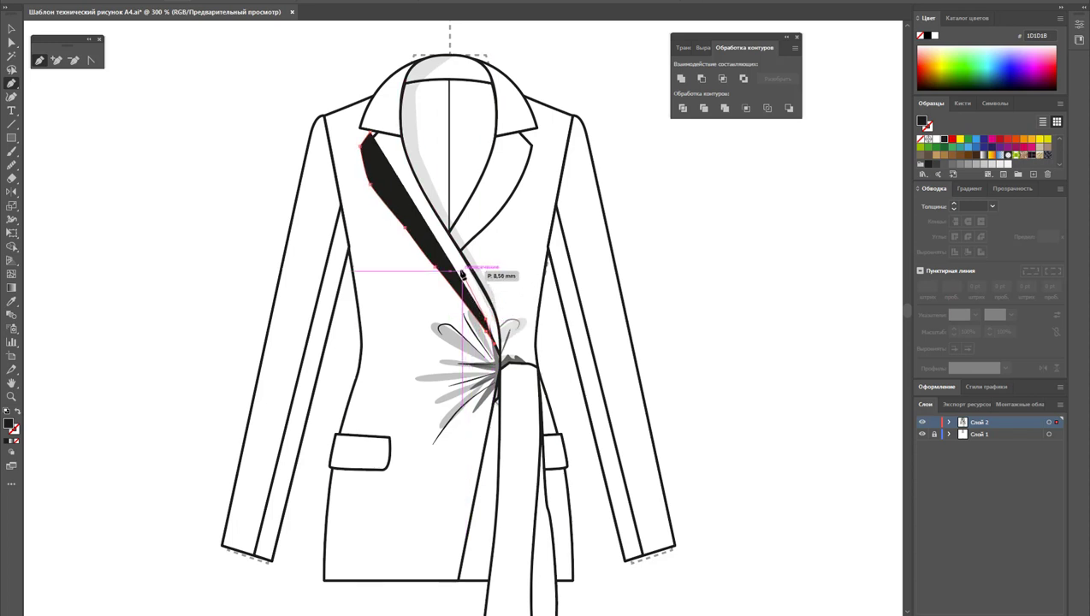
left_click_drag(368, 120, 375, 135)
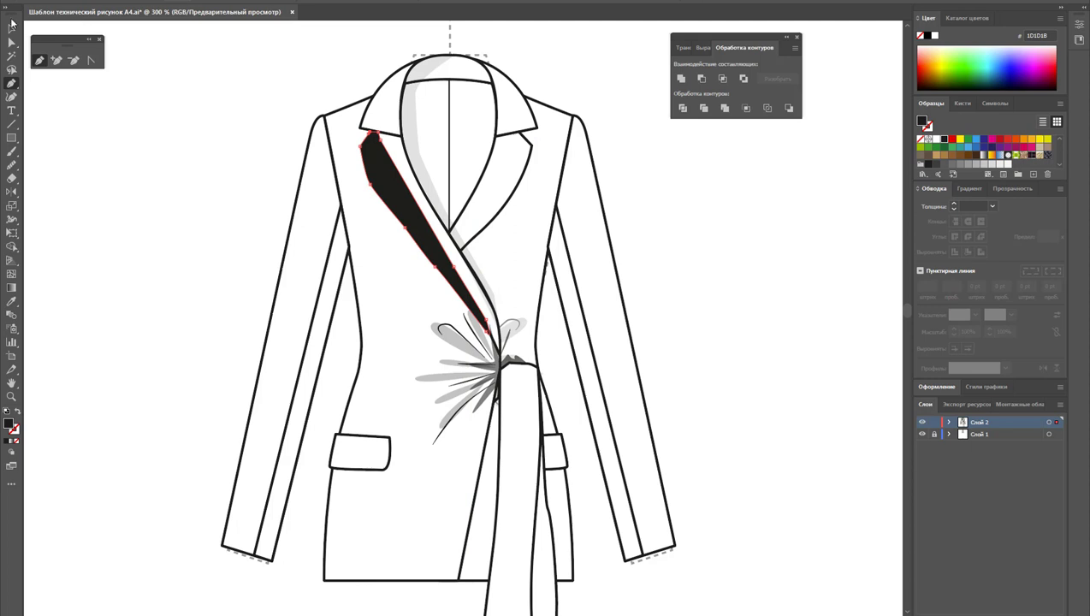
Refine the lapel-edge shadow with Direct Selection and lower its opacity
left_click(11, 28)
left_click(375, 220)
left_click(384, 182)
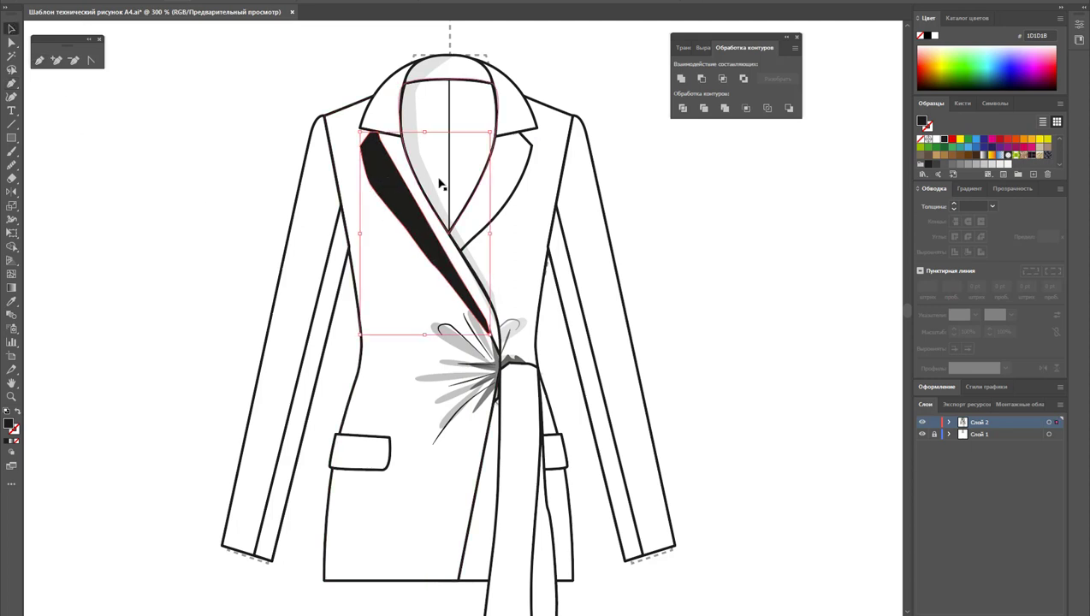
key("a")
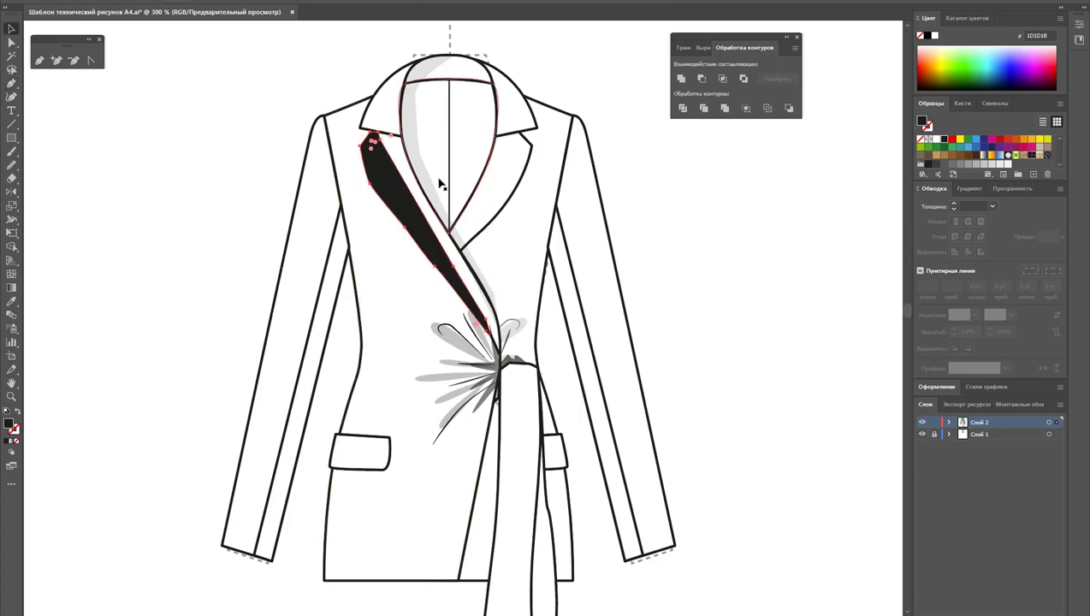
key("ctrl+z")
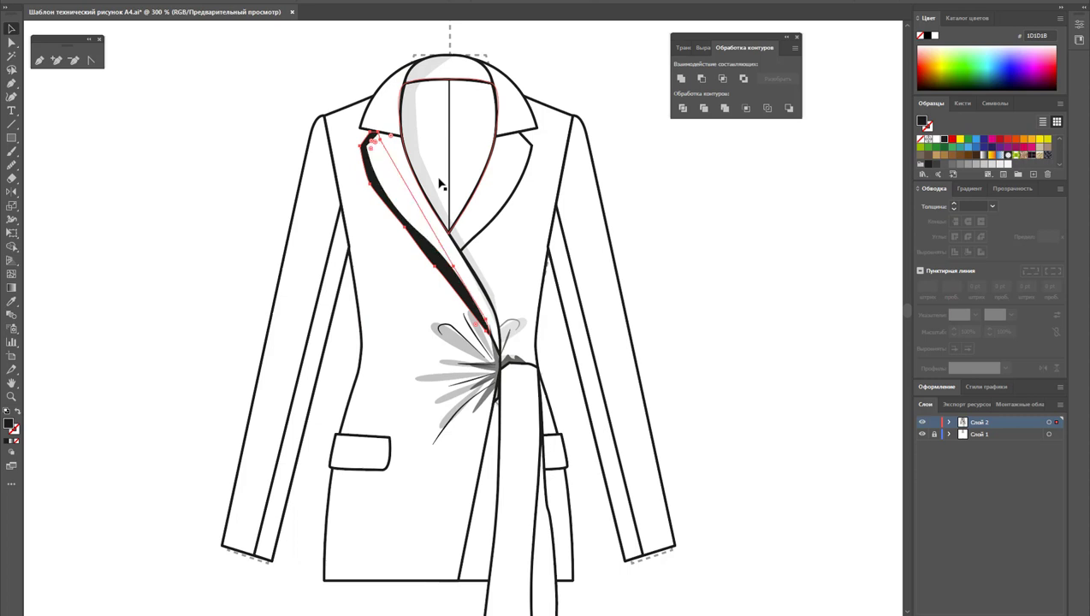
key("ctrl+z")
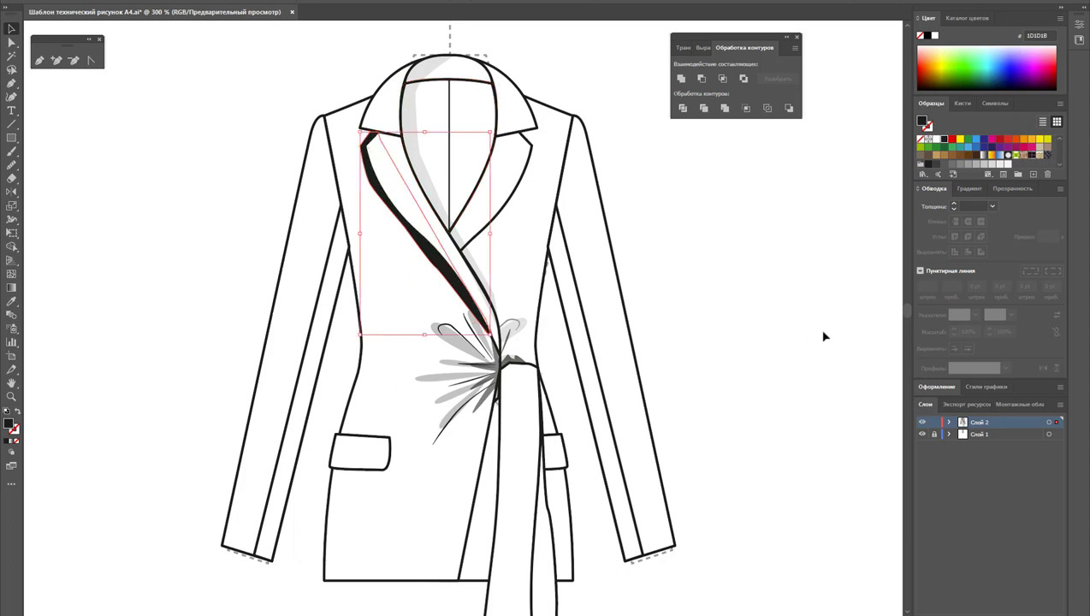
left_click(499, 272)
left_click(452, 280)
left_click_drag(361, 8, 356, 10)
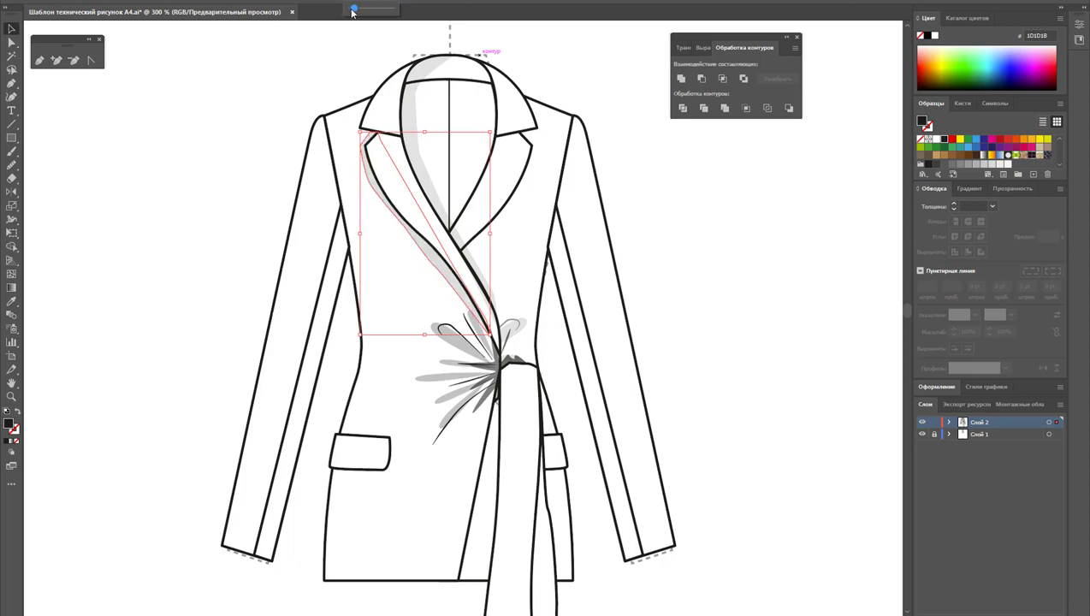
left_click(715, 275)
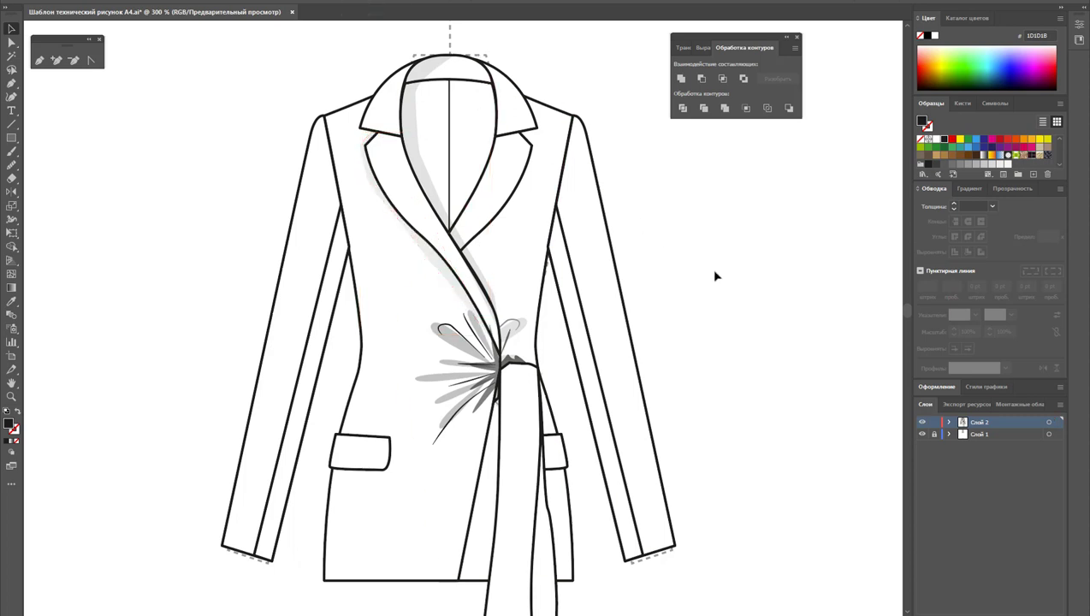
scroll(715, 275, "down", 1)
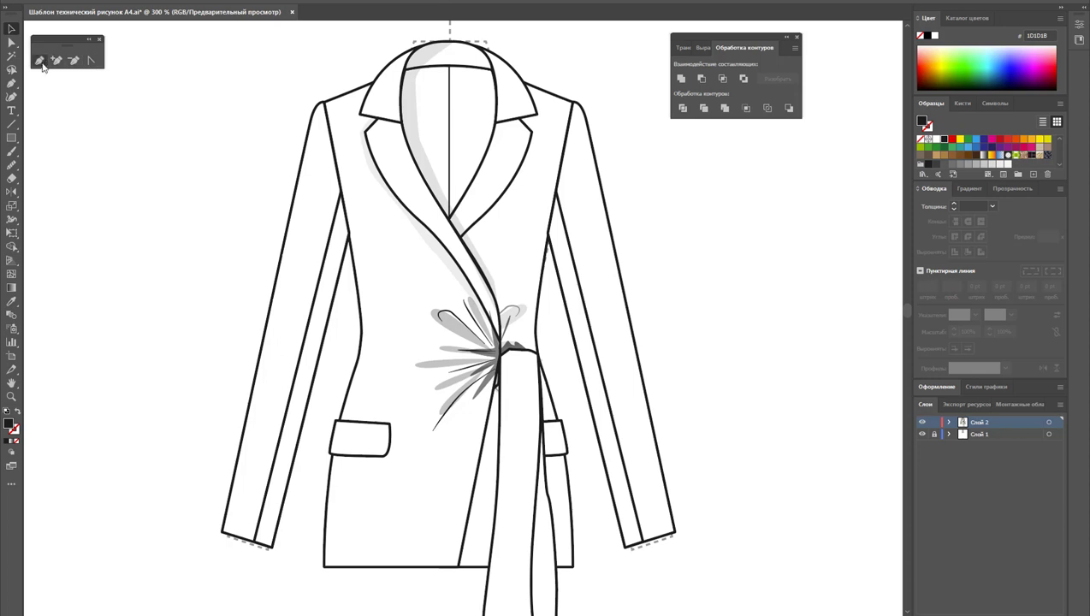
Draw a thin front-edge sliver from hem to waist and eyedropper the lapel grey onto it
left_click(460, 565)
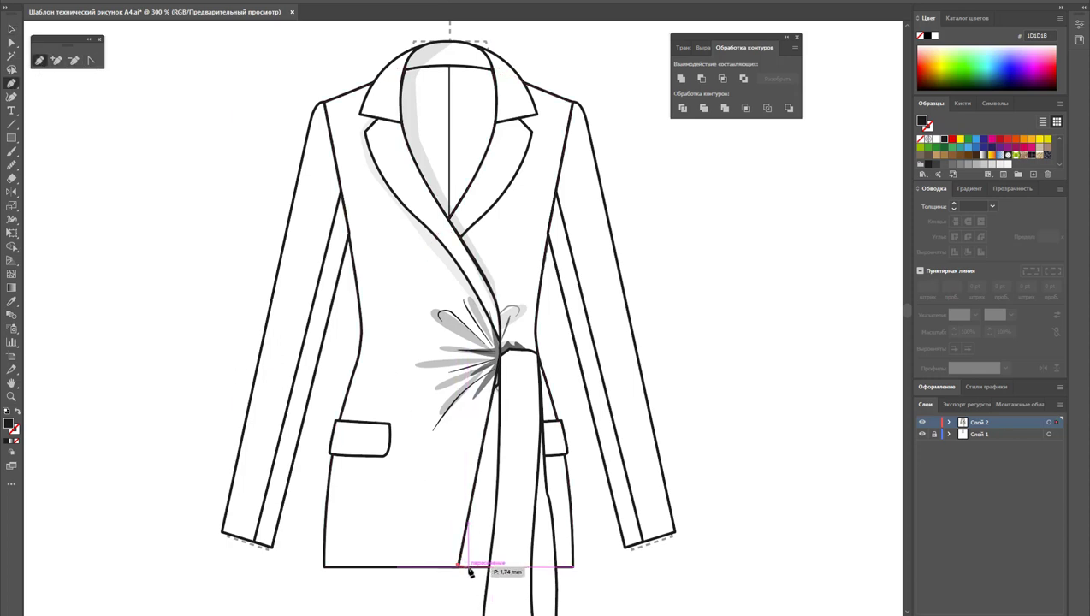
left_click(497, 389)
left_click(469, 564)
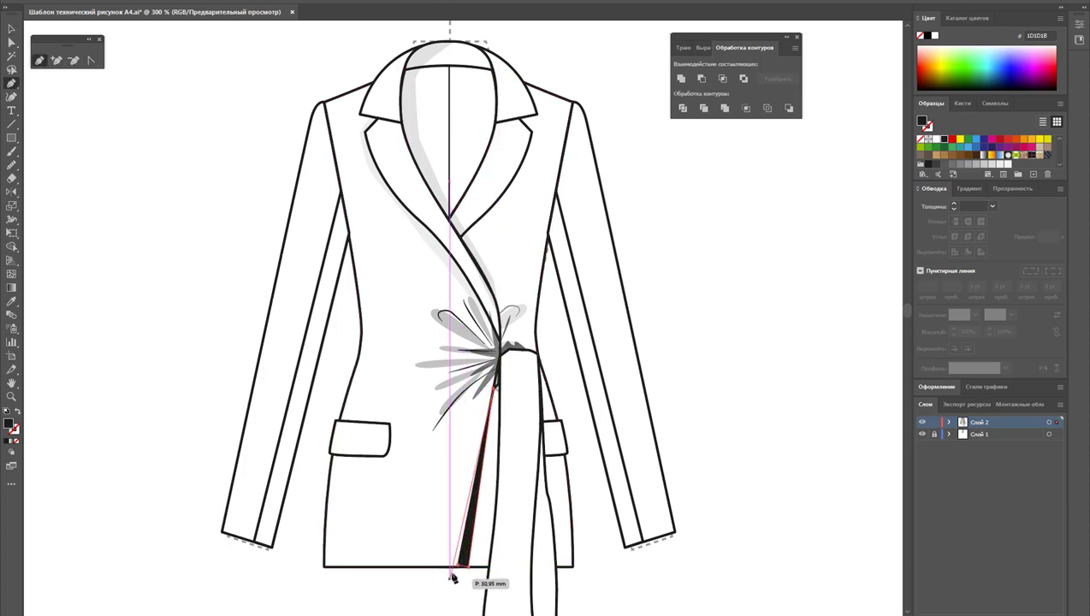
left_click(11, 28)
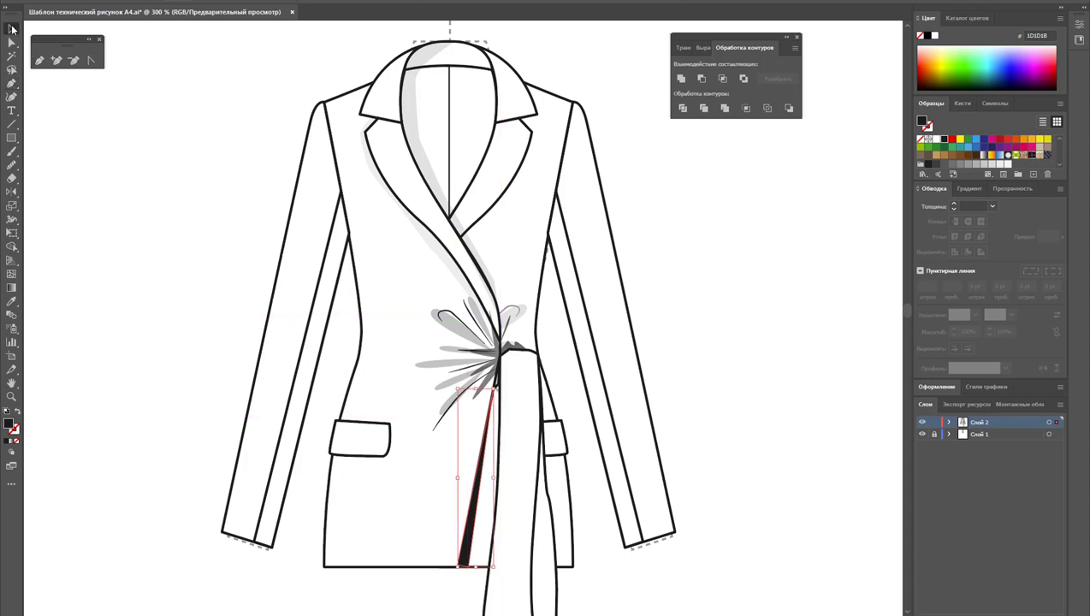
left_click(11, 301)
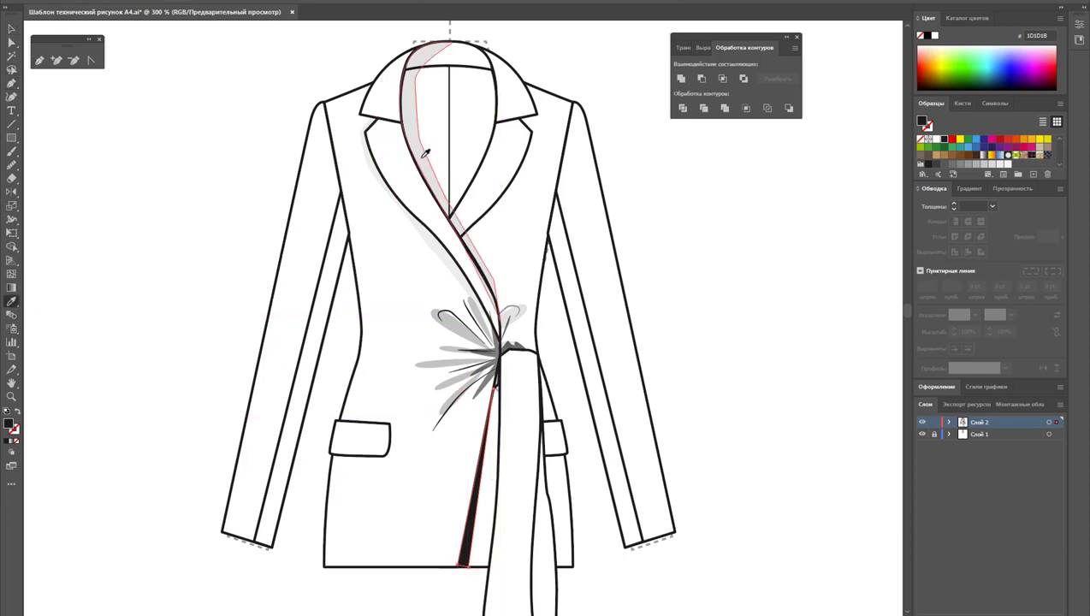
left_click(424, 152)
left_click(11, 29)
left_click(138, 156)
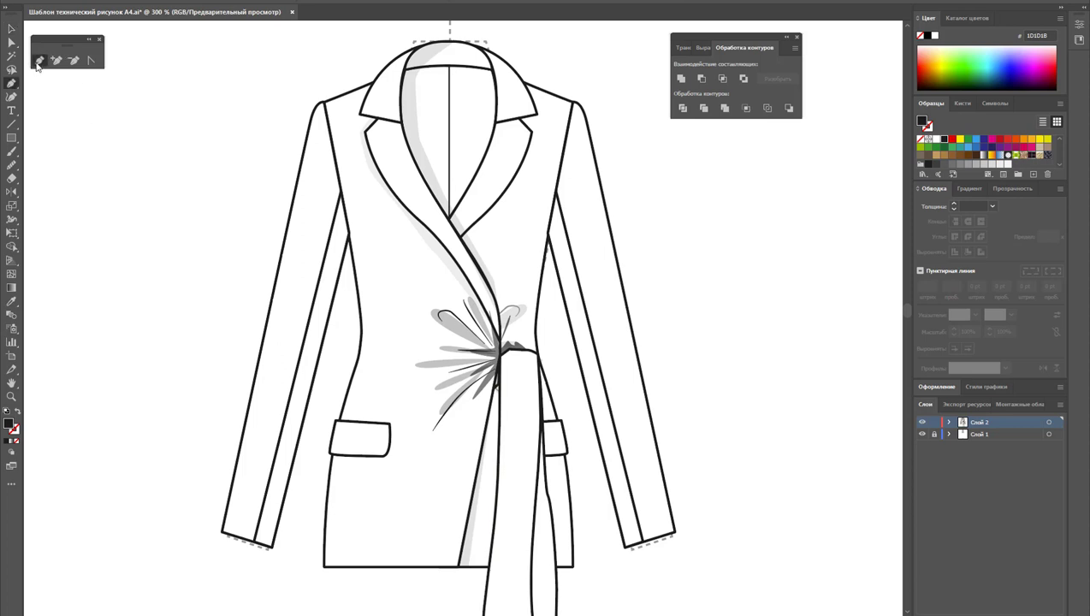
Pen-trace a closed shading shape down the left side seam from underarm to hem
left_click(340, 181)
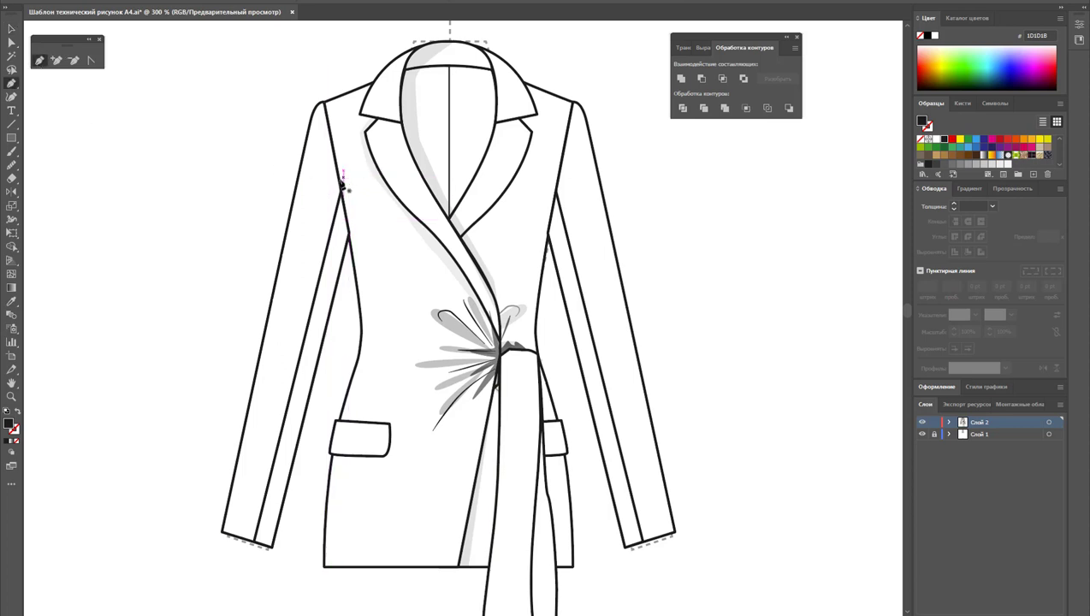
left_click(368, 278)
left_click(374, 314)
left_click(360, 391)
left_click(339, 466)
left_click(338, 483)
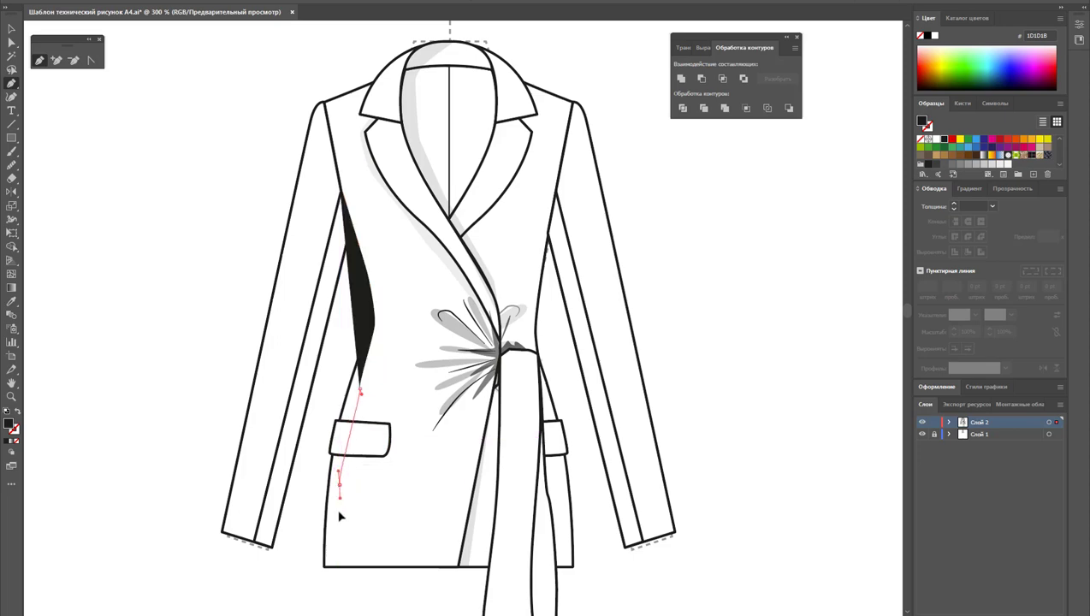
left_click(326, 564)
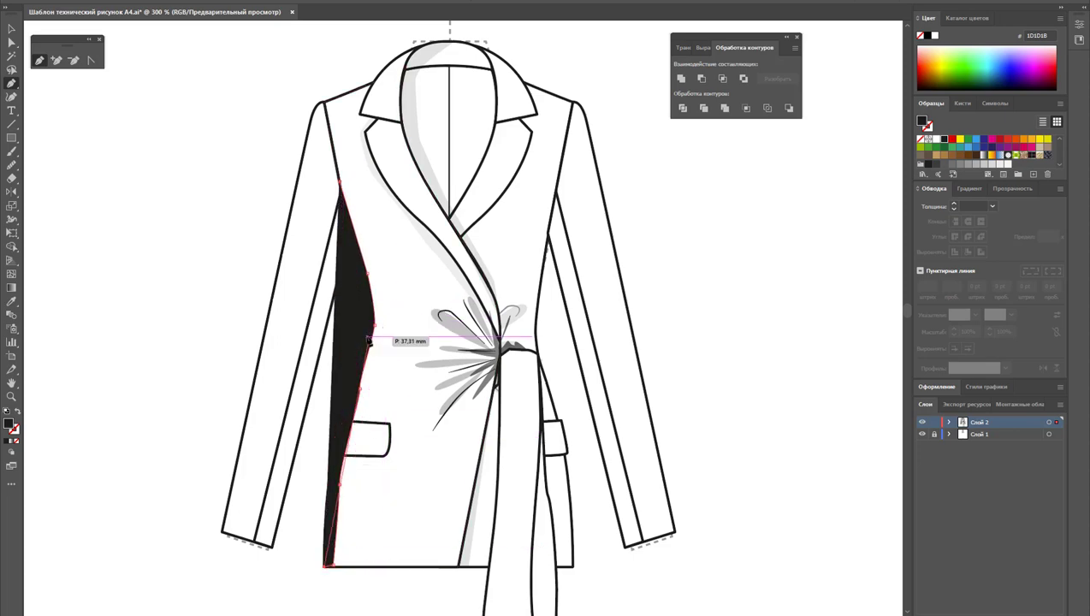
left_click(340, 406)
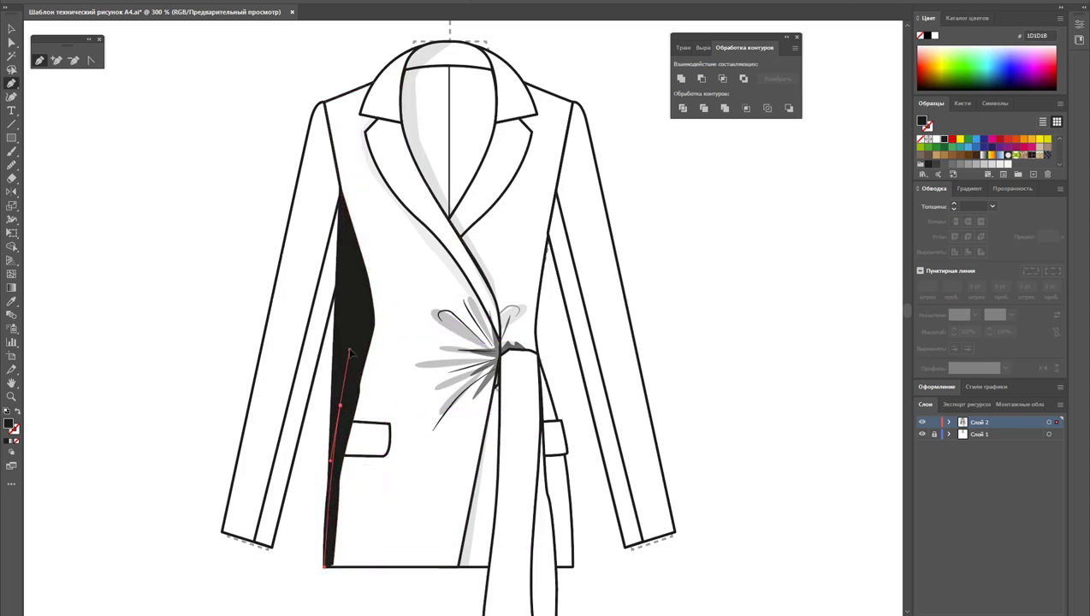
left_click(357, 349)
left_click(355, 291)
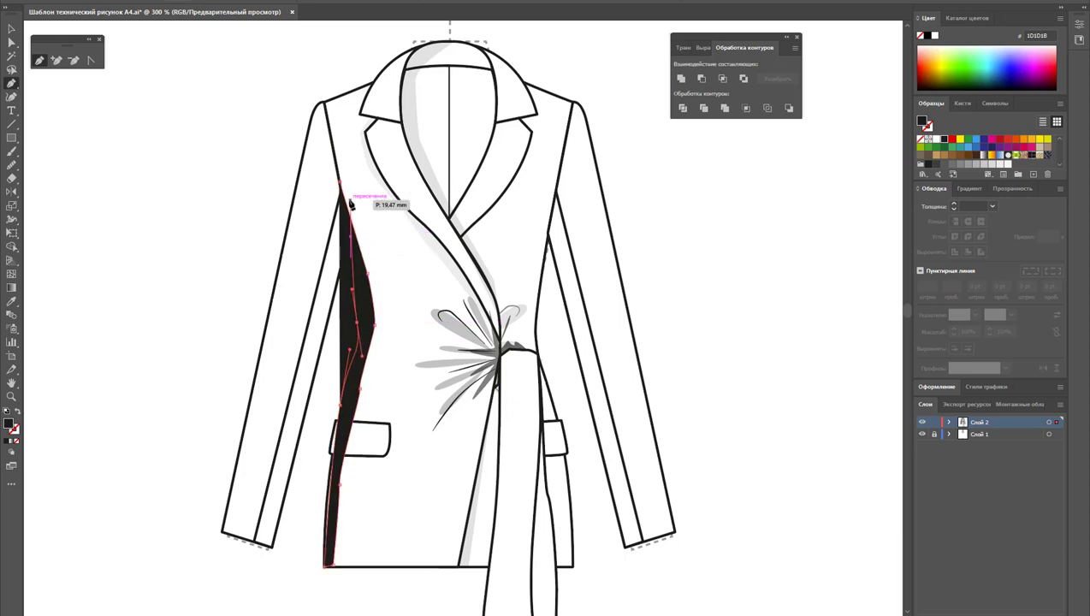
left_click_drag(340, 182, 326, 205)
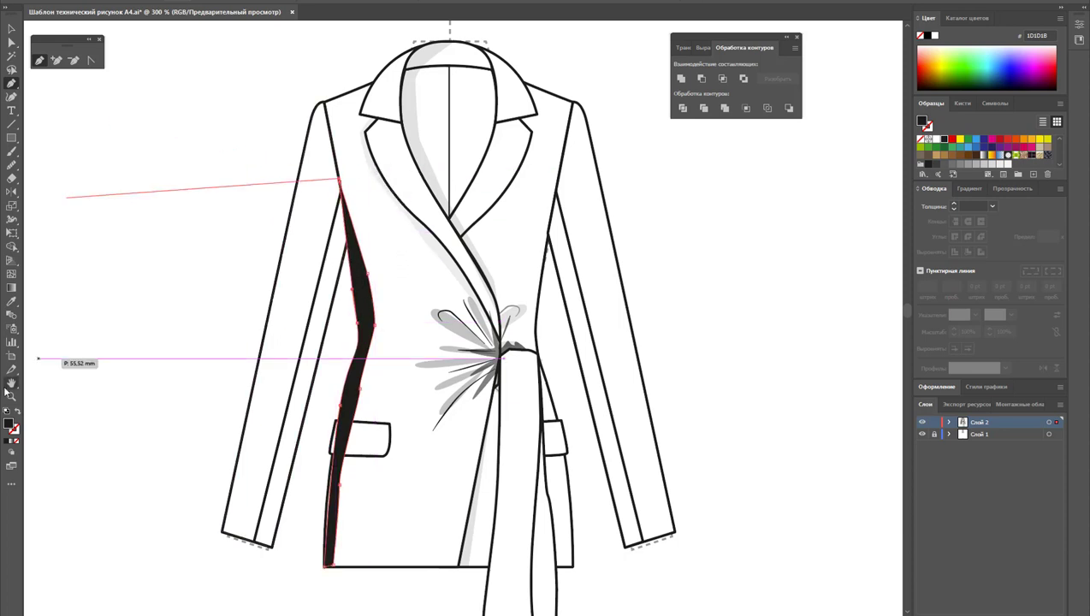
left_click_drag(325, 204, 340, 182)
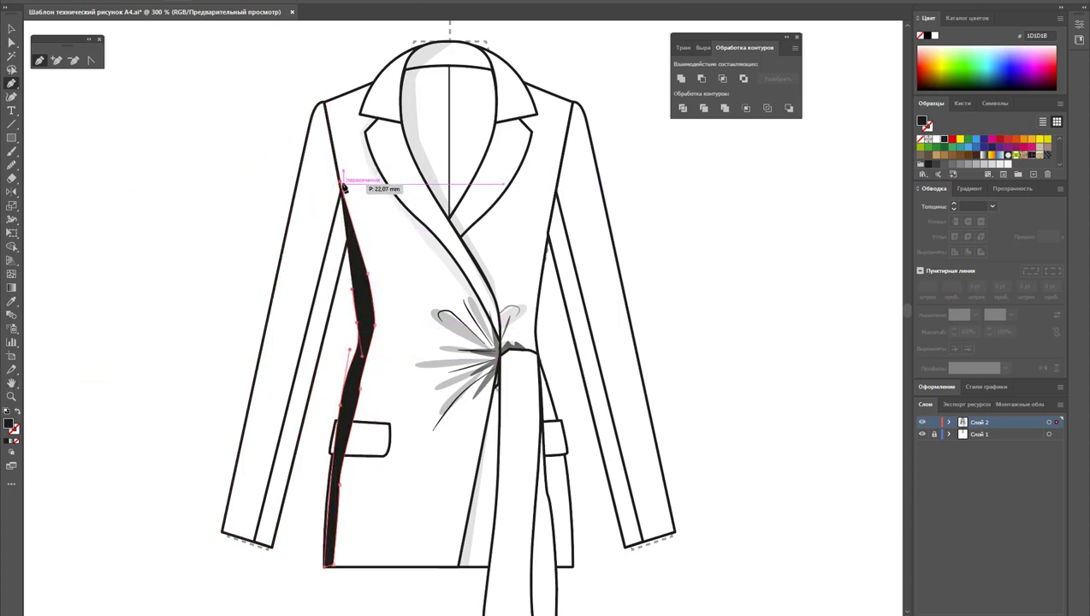
Sample the lapel grey into the side-seam shape and tweak anchors with Direct Selection
left_click(11, 301)
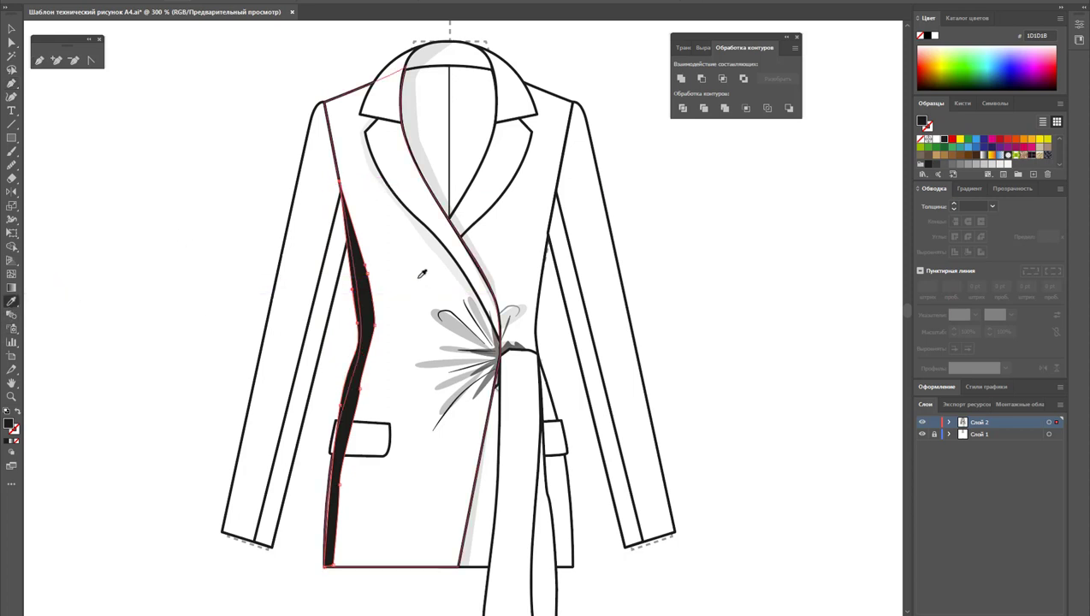
left_click(435, 242)
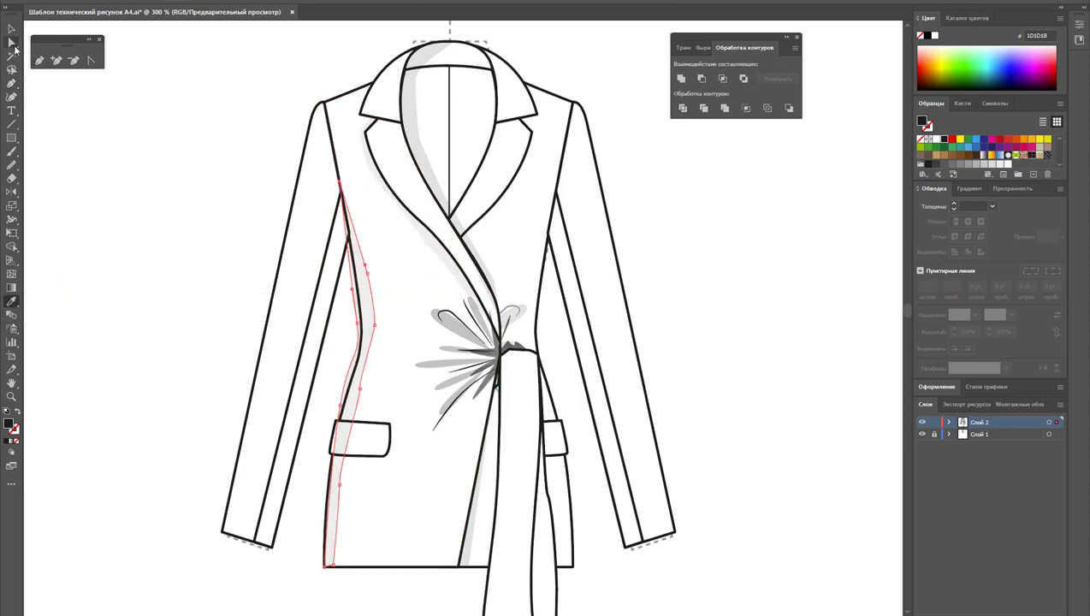
left_click(12, 44)
left_click_drag(358, 324, 363, 328)
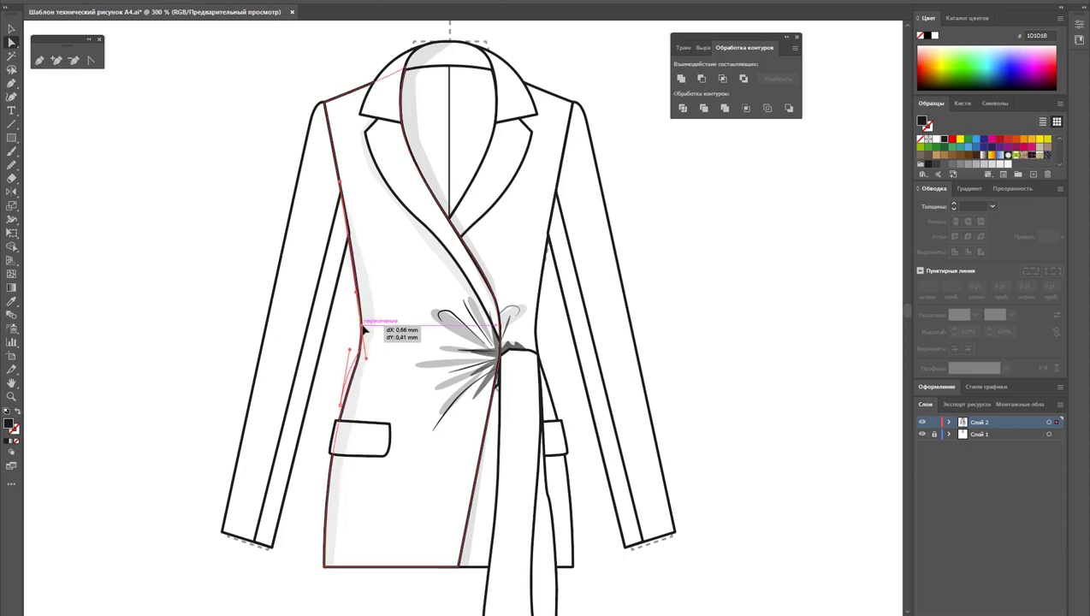
left_click(359, 376)
left_click_drag(344, 413, 339, 438)
left_click(360, 463)
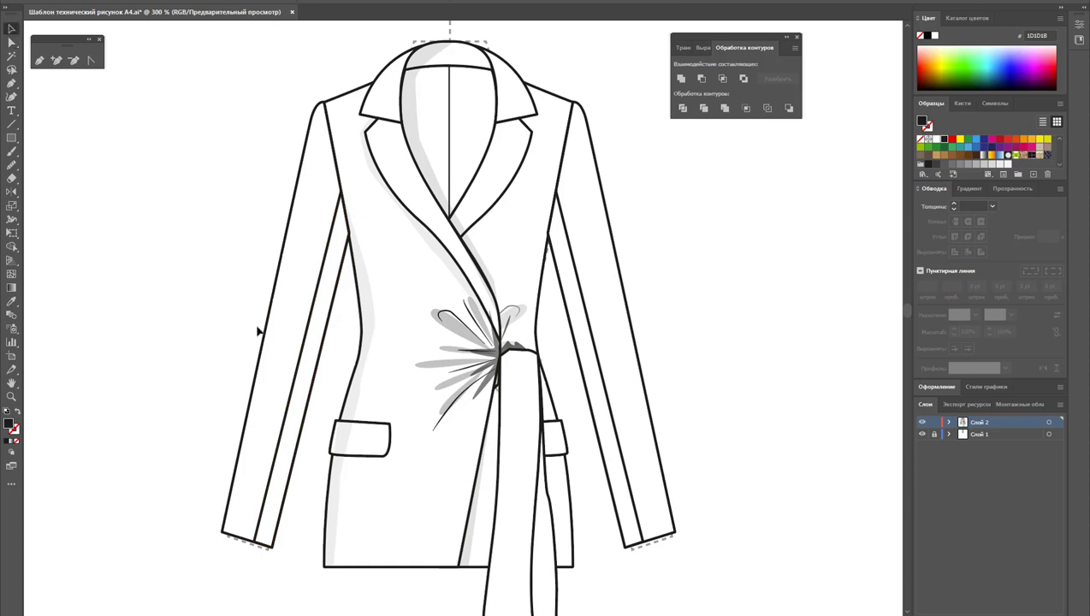
Bring the left pocket flap in front of all other shapes
right_click(372, 459)
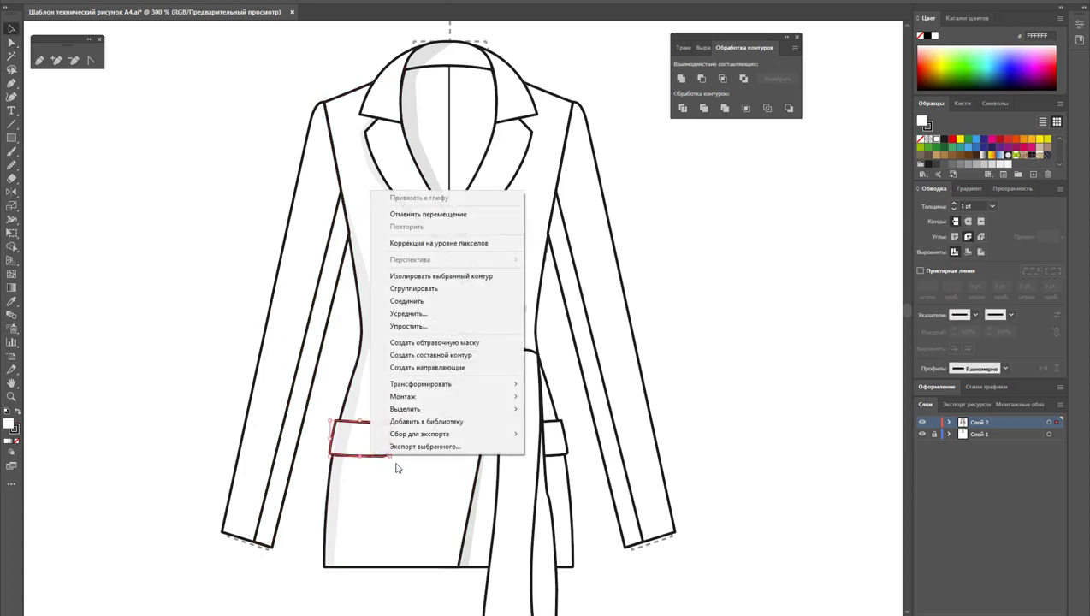
left_click(667, 396)
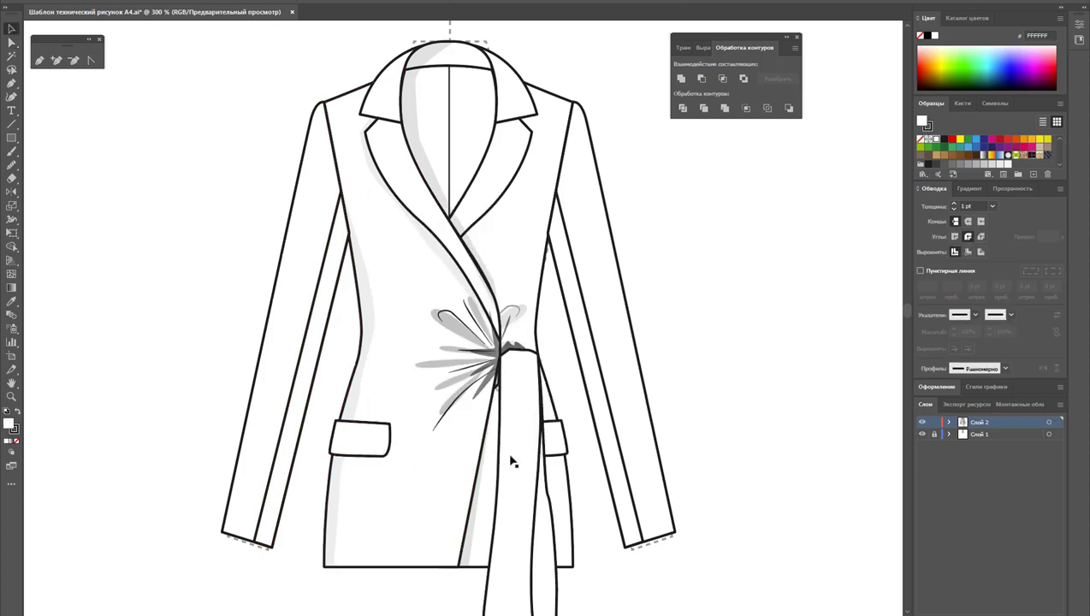
left_click(377, 461)
left_click(374, 458, "shift")
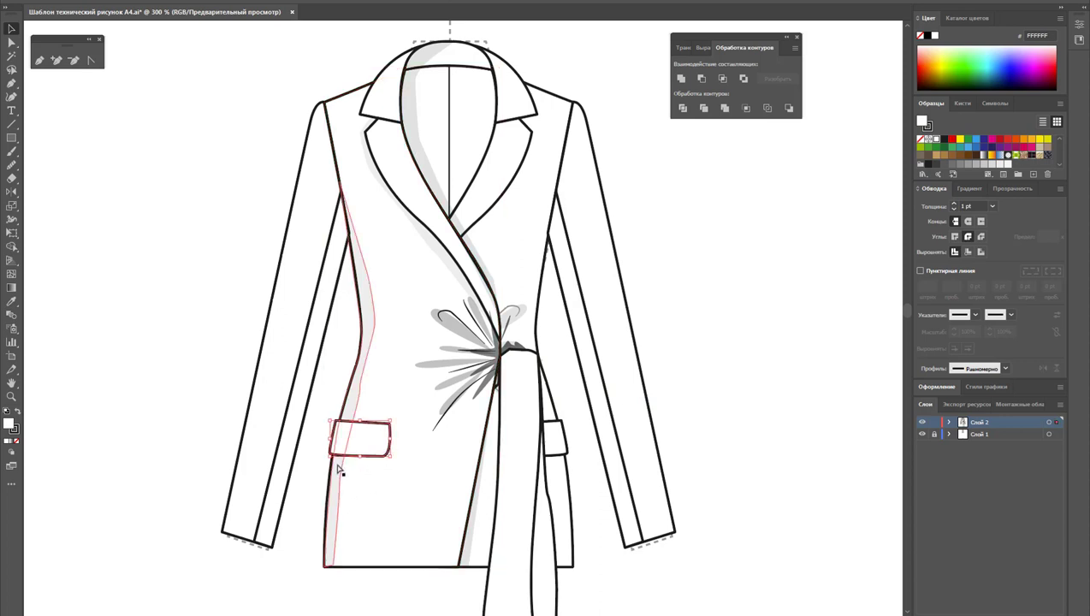
Alt-drag a copy of the pocket flap and nudge it right and down
mouse_move(335, 462)
left_mouse_down()
mouse_move(434, 299)
mouse_move(349, 425)
left_mouse_up()
left_click(364, 473)
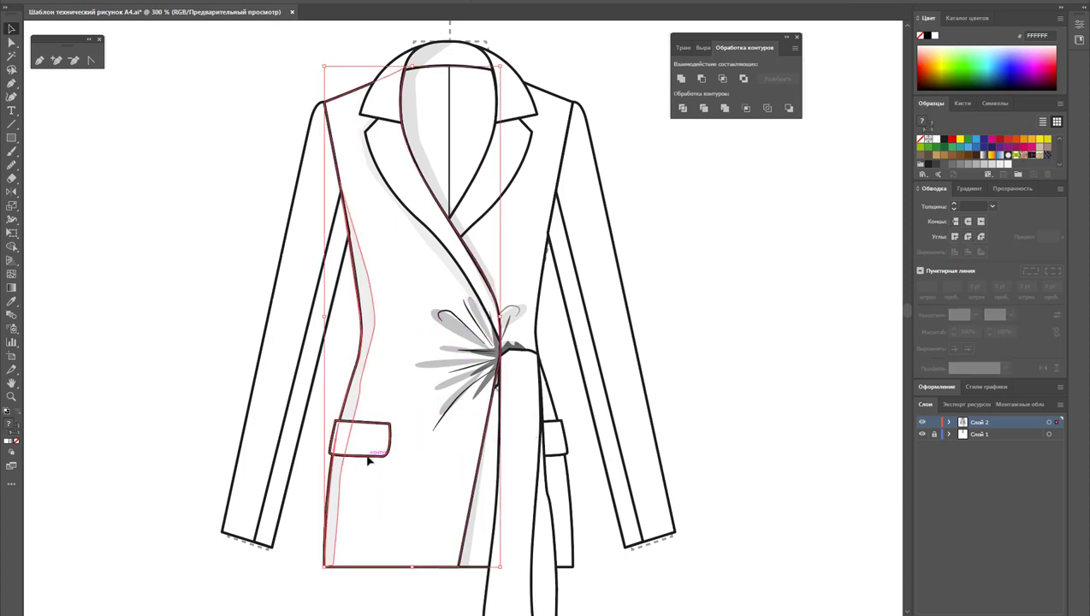
left_click(368, 513)
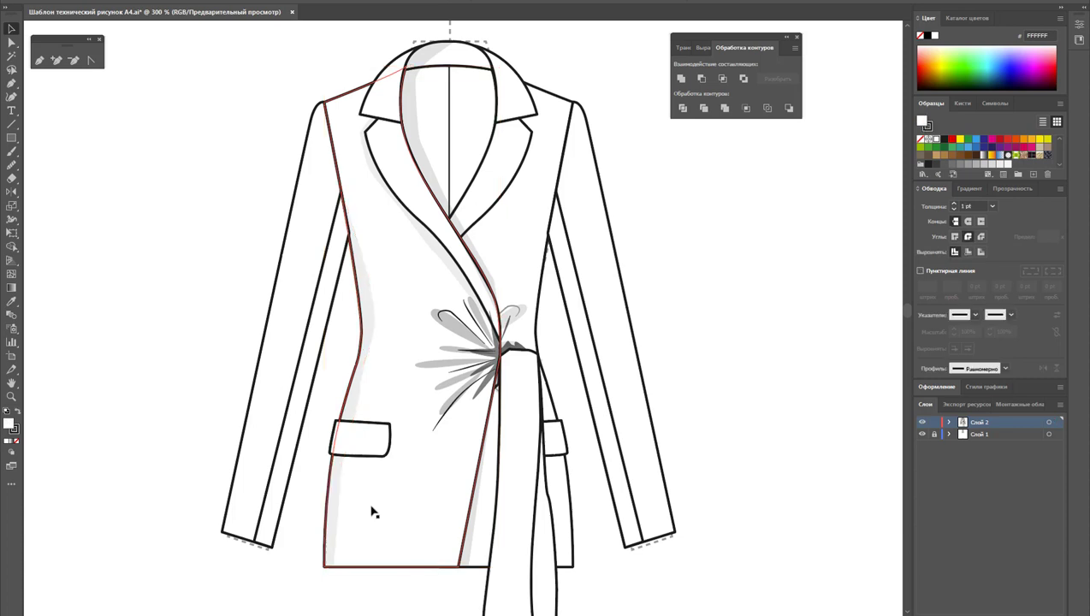
left_click(385, 444)
left_click_drag(385, 444, 363, 430)
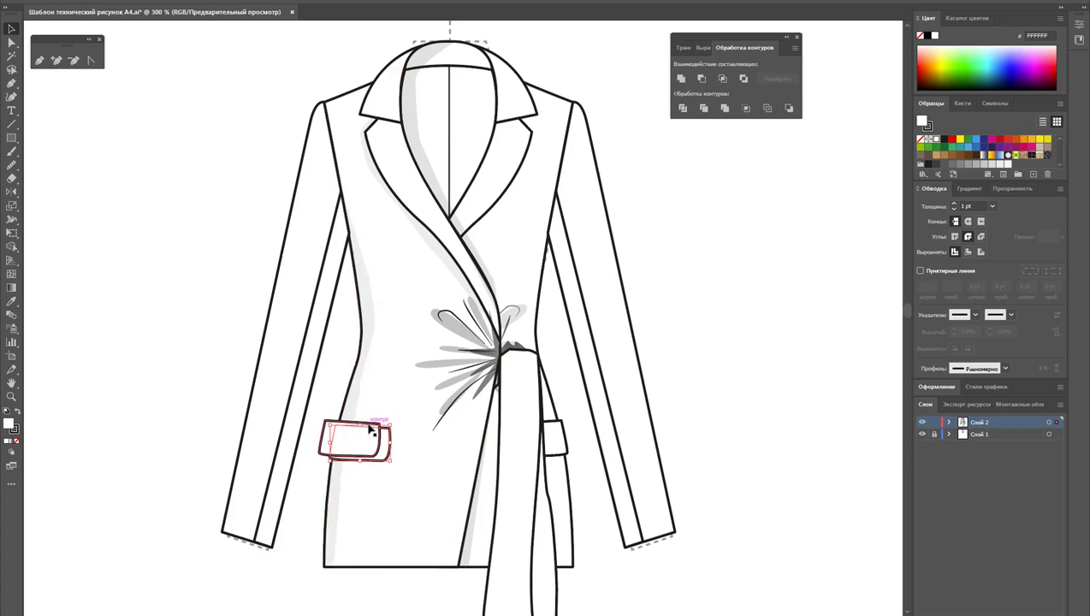
left_click_drag(373, 417, 363, 419)
key("Right")
key("Right")
key("Right")
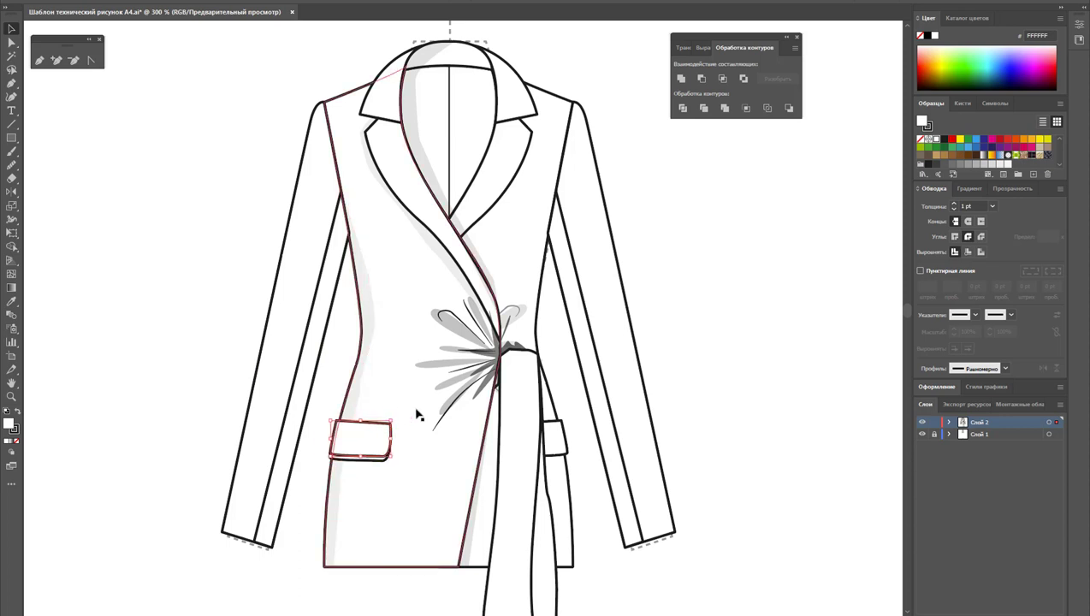
key("Right")
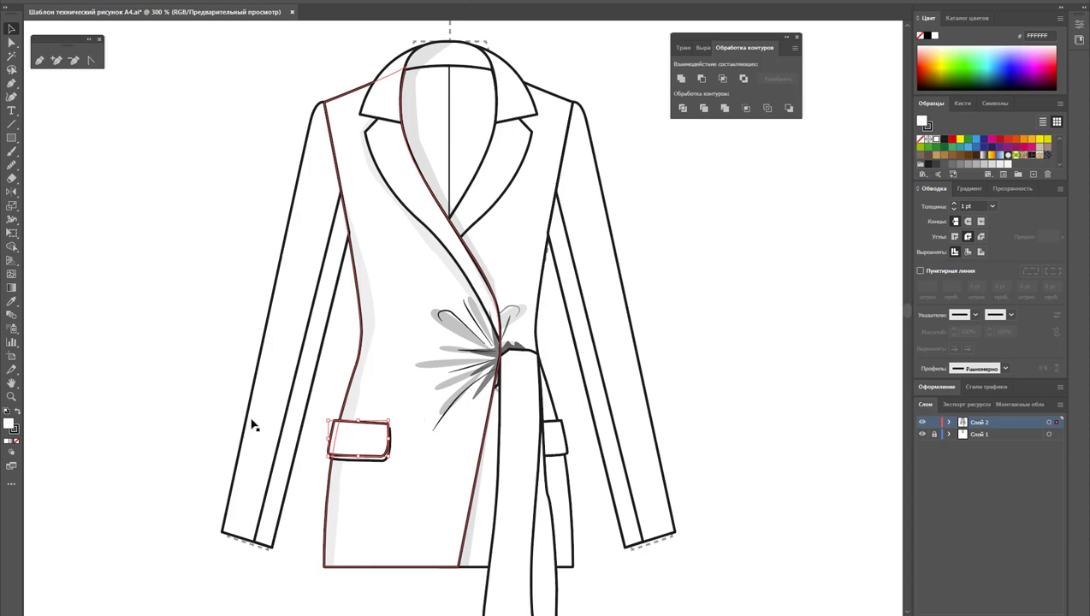
key("Down")
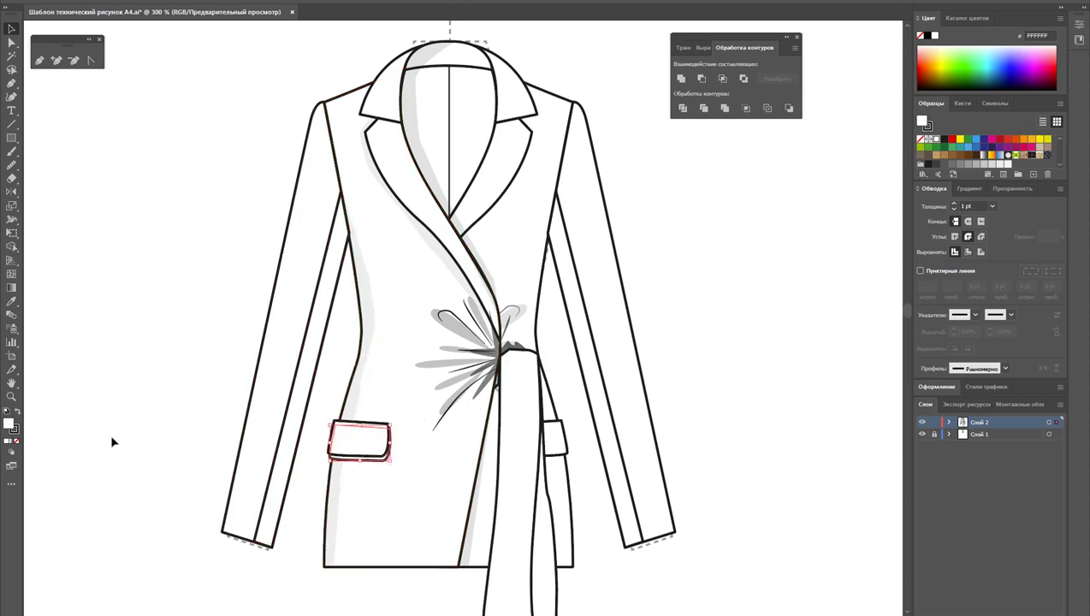
Make the pocket copy dark as a shadow and select it
left_click(17, 411)
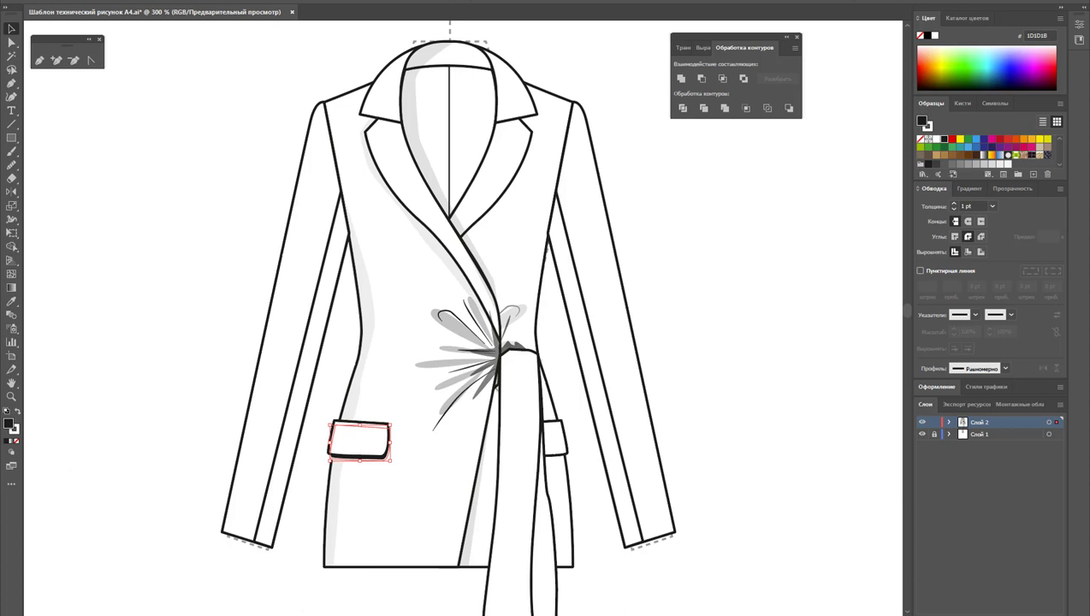
left_click(206, 190)
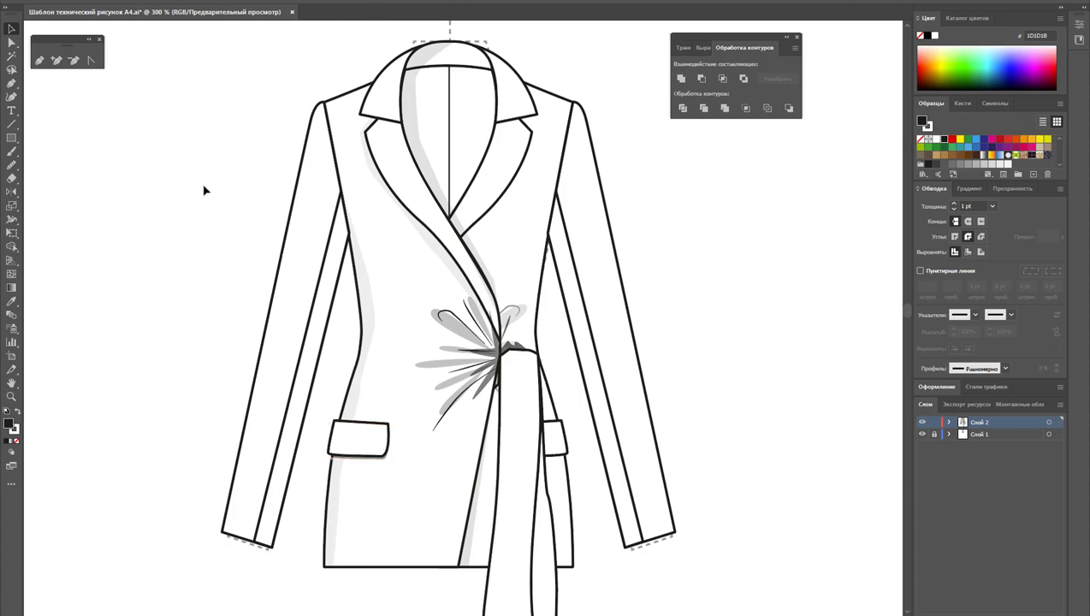
left_click(345, 425)
left_click(356, 454)
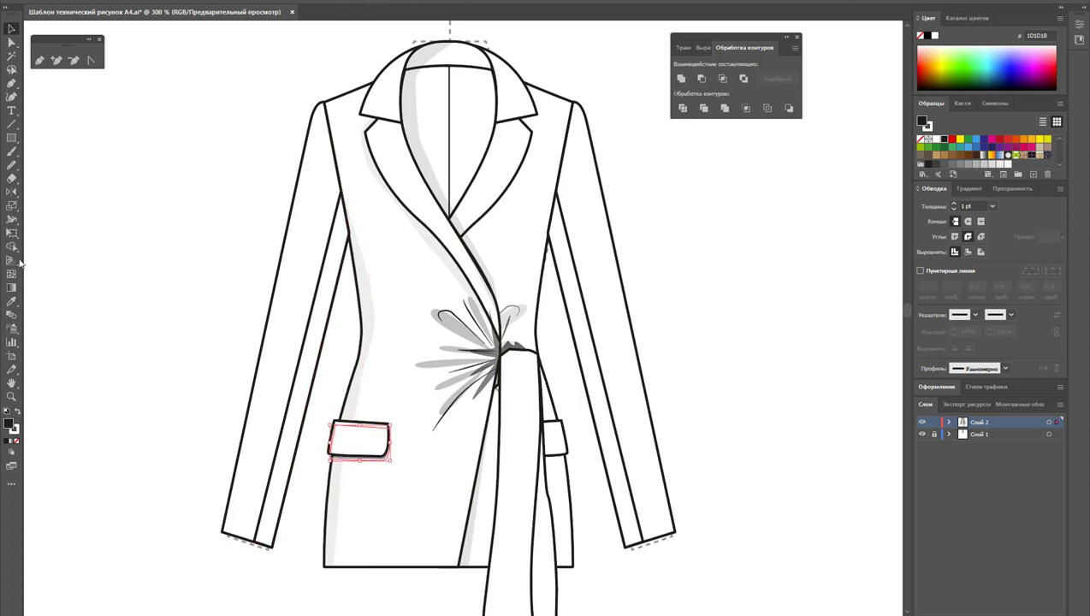
left_click(11, 191)
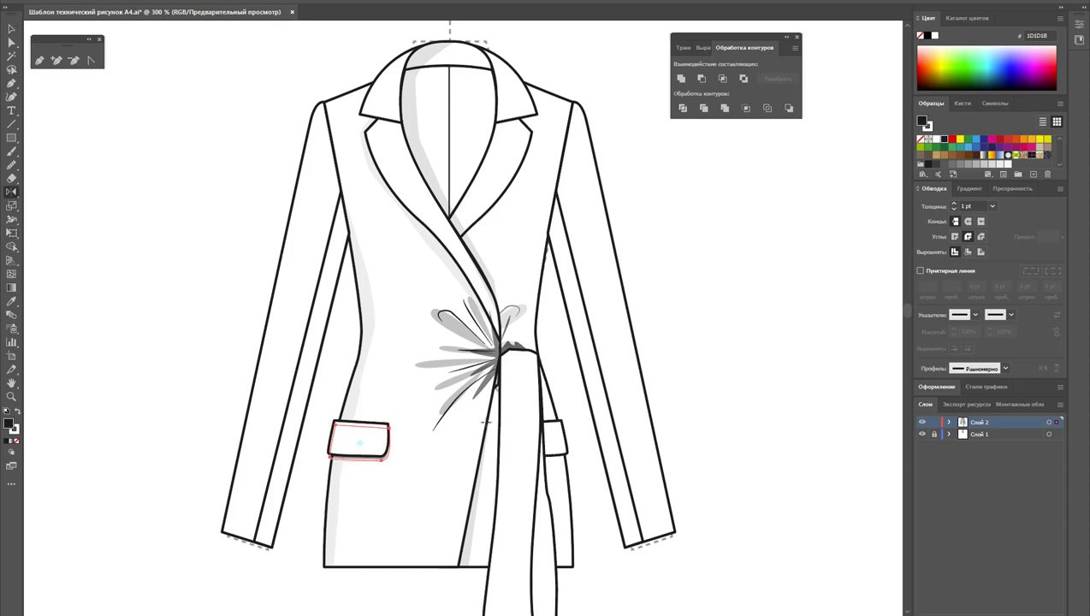
Reflect a copy of the pocket-flap shadow across the jacket centre line and send it two levels back, behind the belt
left_click(448, 181)
left_click_drag(370, 344, 614, 463)
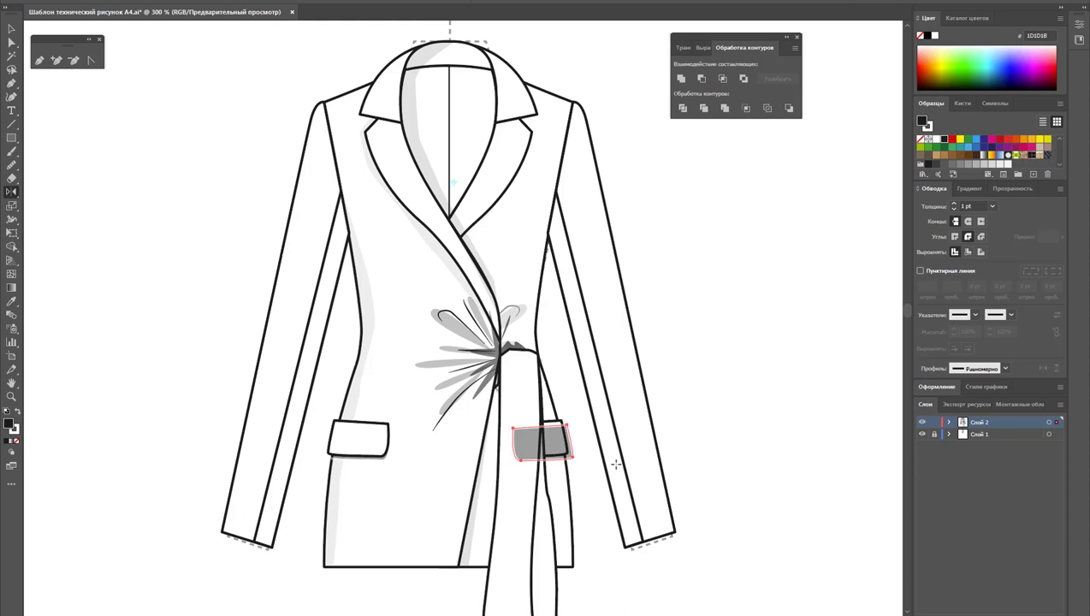
left_click(615, 464, "ctrl+shift")
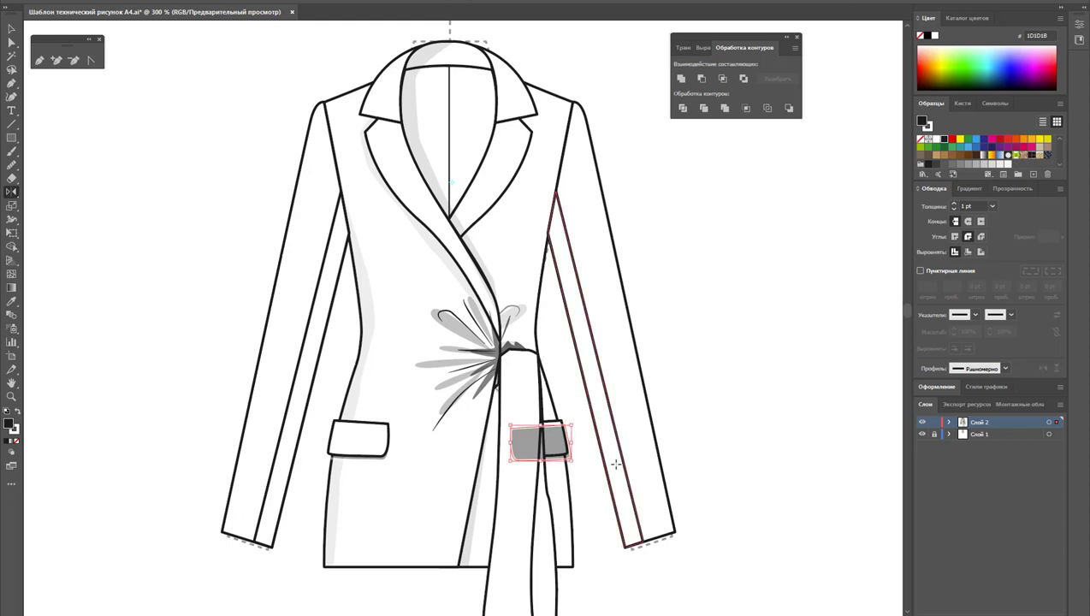
key("ctrl+bracketleft")
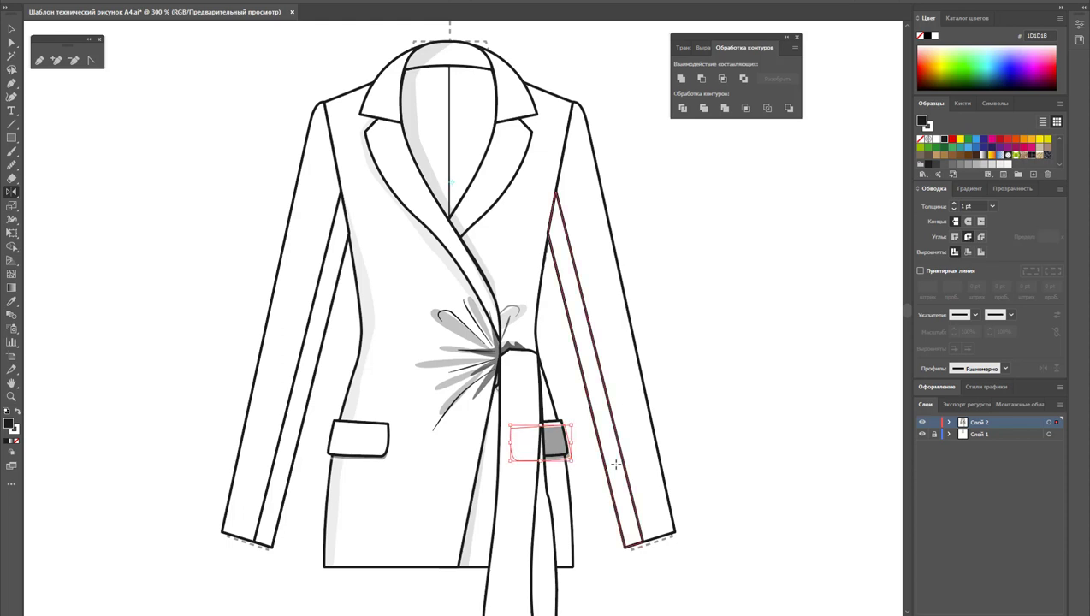
key("ctrl+bracketleft")
left_click(615, 464, "ctrl+shift")
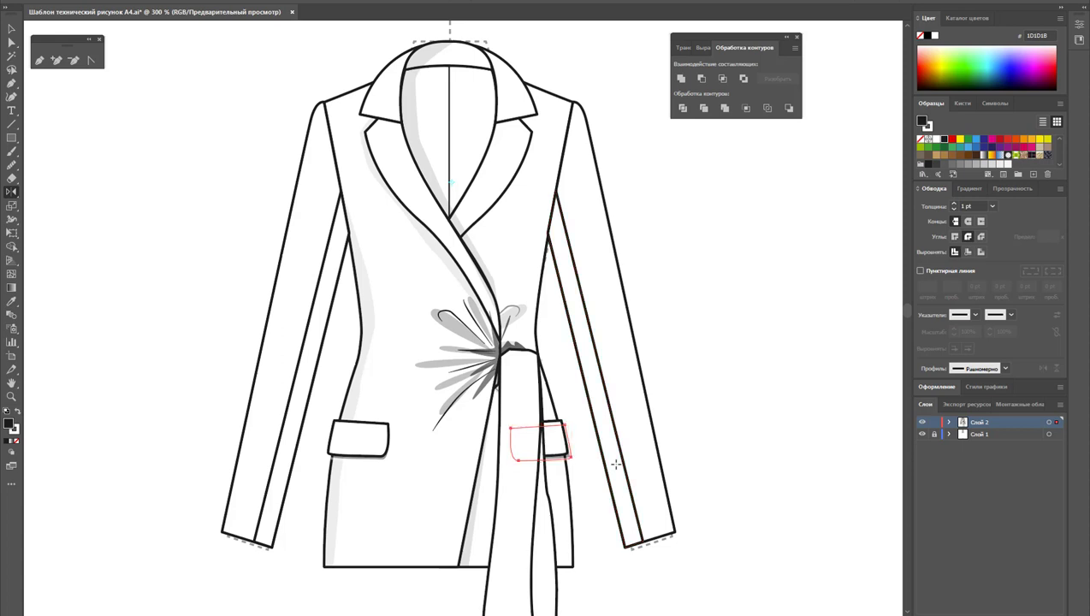
key("v")
left_click(125, 193)
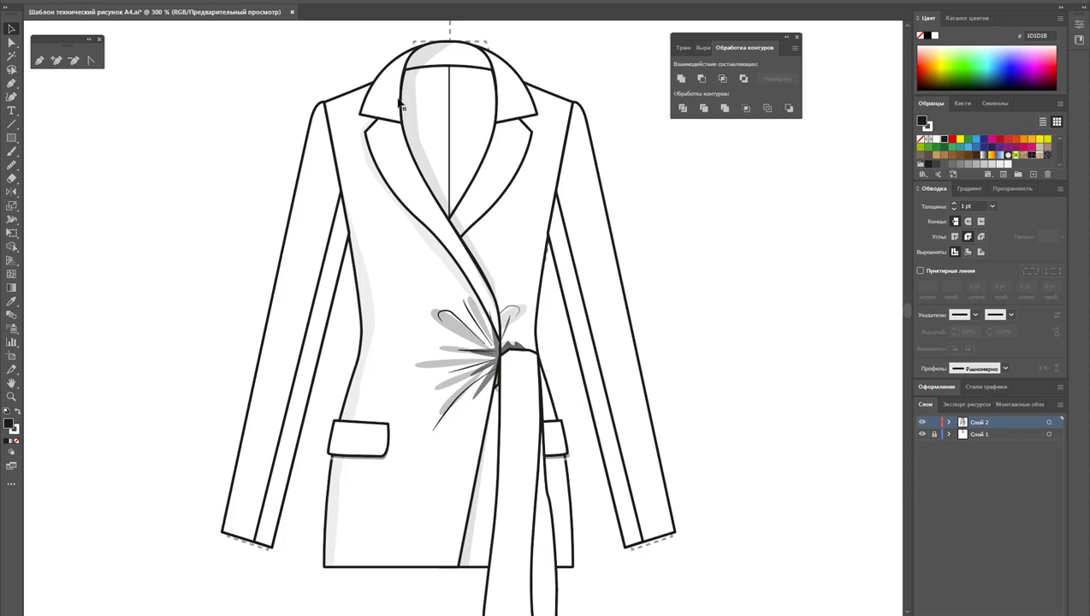
Draw a closed Pencil shading shape down the hanging tie's right edge
key("z")
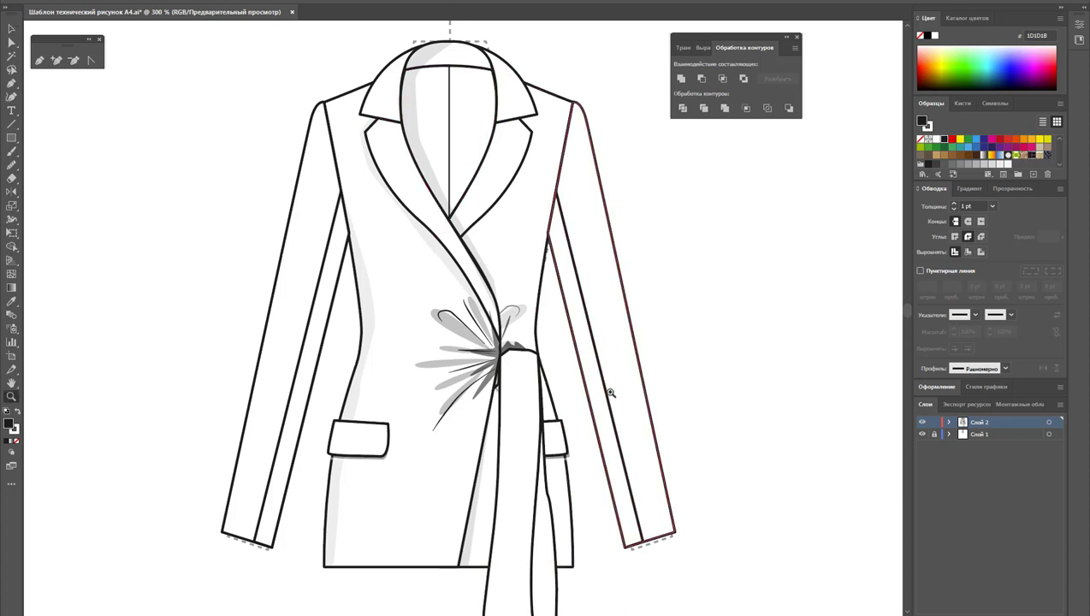
left_click(552, 499, "alt")
scroll(505, 388, "down", 1)
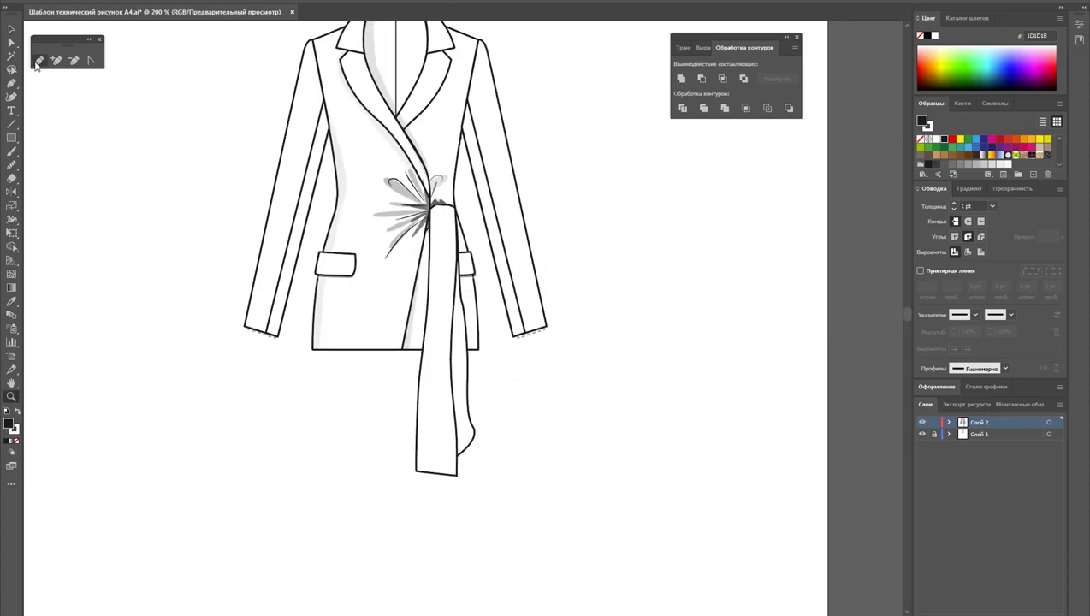
left_click(39, 60)
left_click_drag(455, 209, 467, 452)
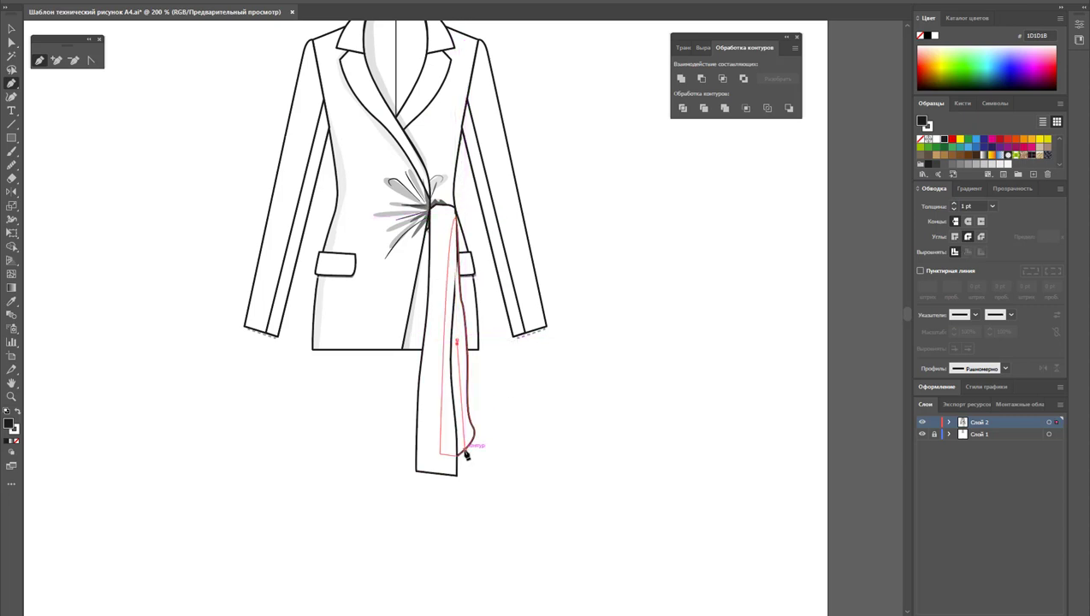
left_click_drag(466, 452, 454, 214)
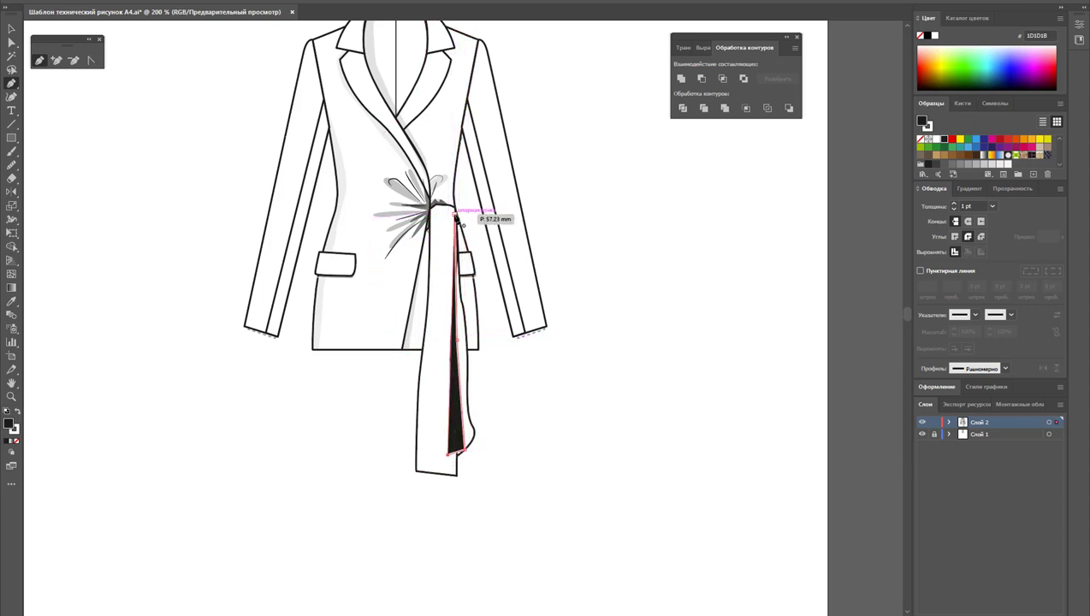
Reorder the shading shape so it sits just above the tie
left_click(11, 29)
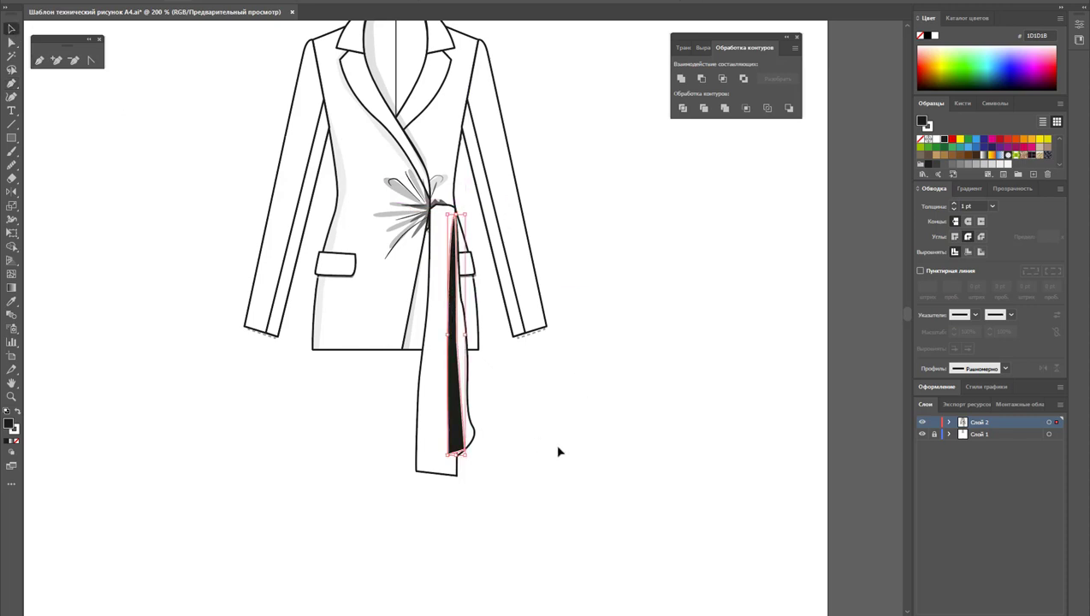
left_click(557, 449)
left_click(472, 428)
key("ctrl+[")
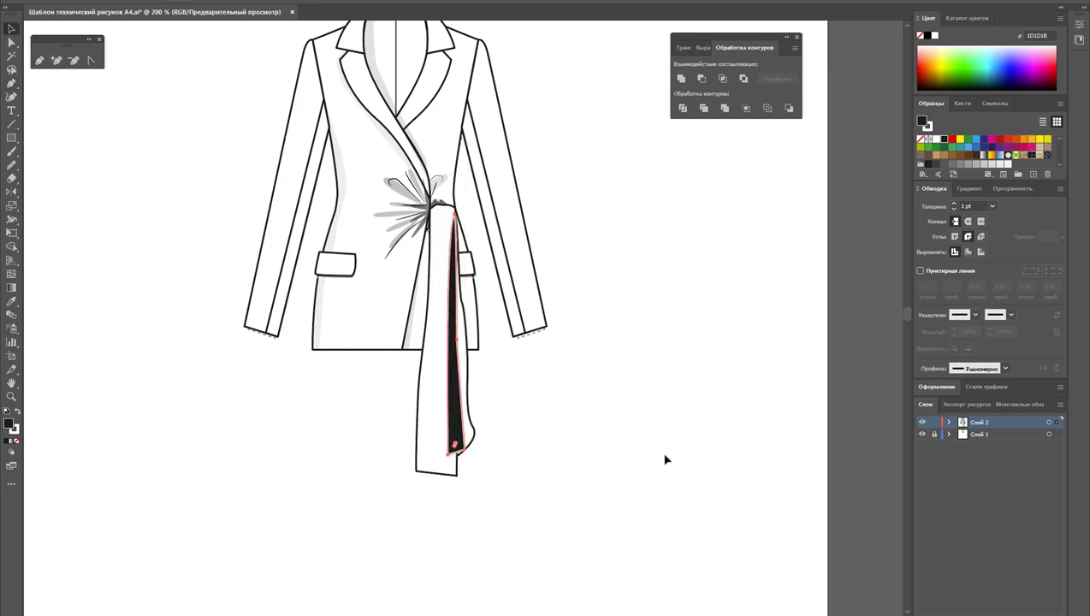
key("ctrl+[")
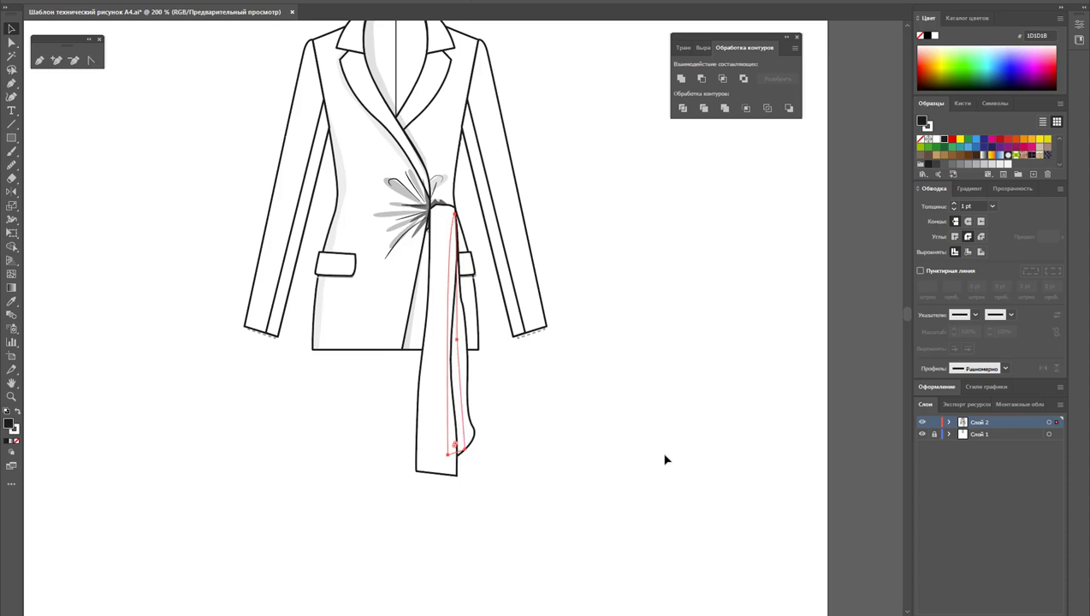
key("ctrl+]")
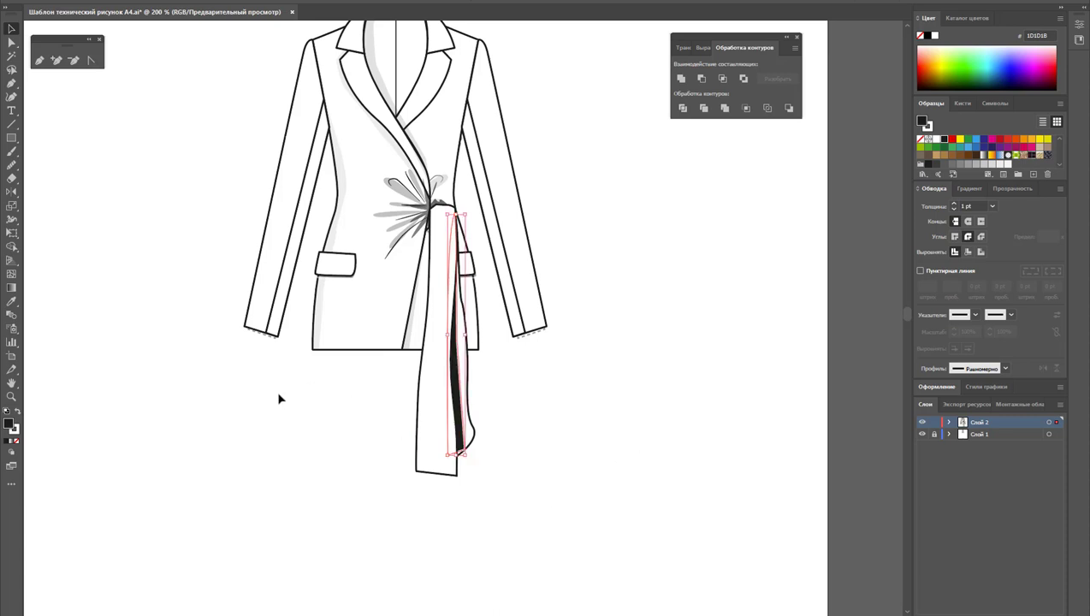
Give the shading shape no stroke and a light grey fill
left_click(15, 440)
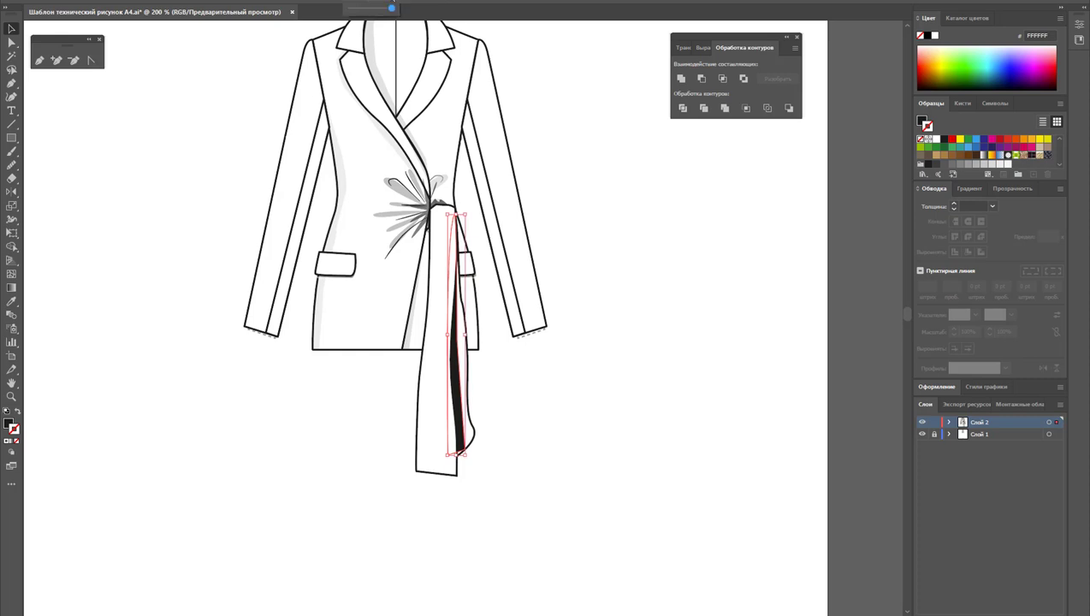
left_click(644, 504)
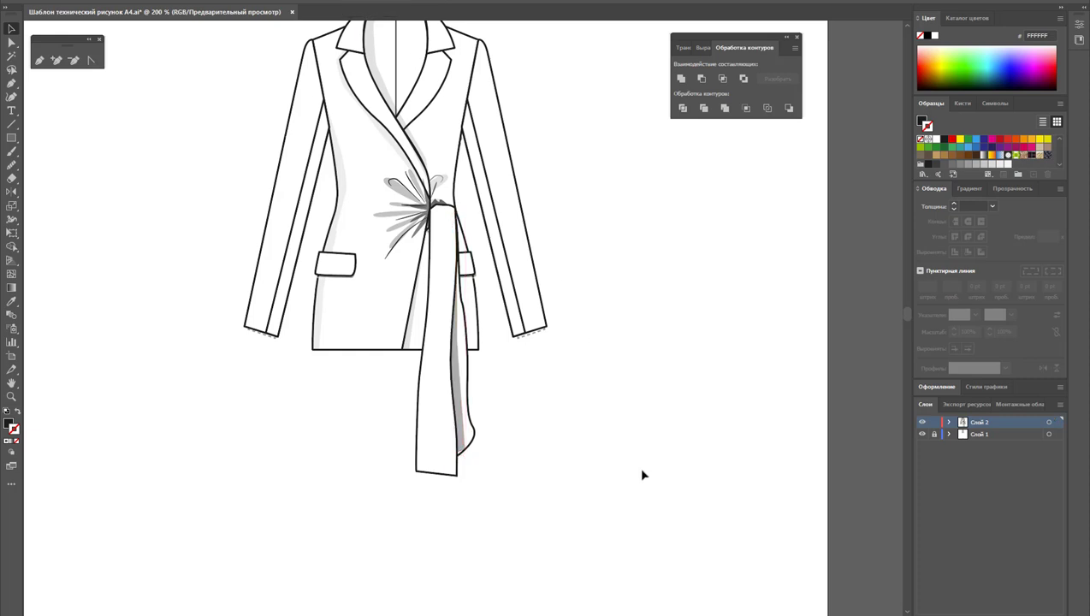
key("ctrl+minus")
Alt-drag a copy of the jacket flat to the sheet's lower right
left_click(542, 468, "alt")
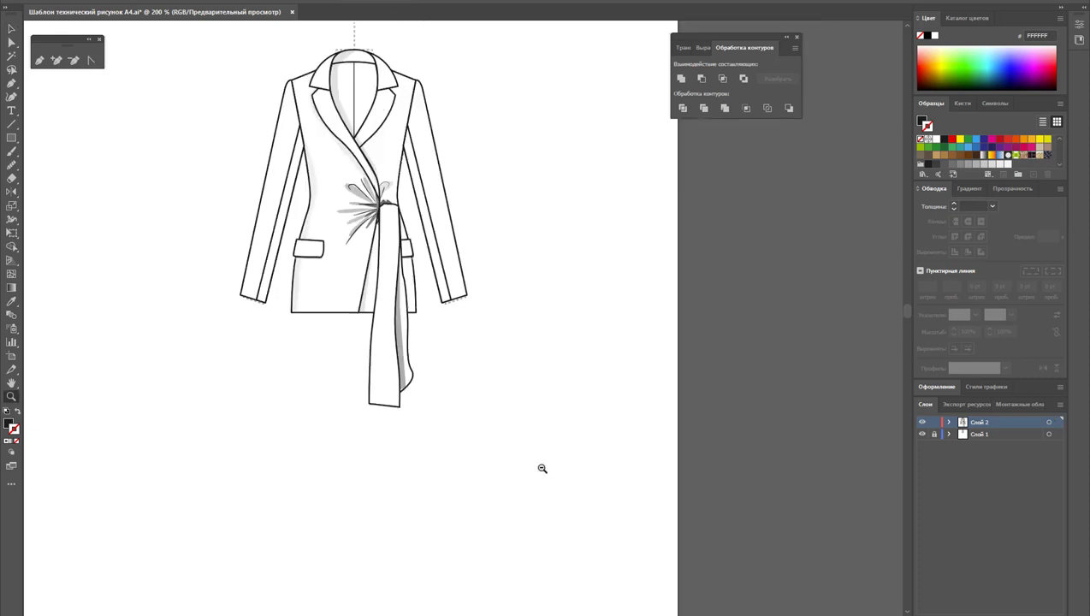
key("ctrl+minus")
scroll(646, 411, "down", 1)
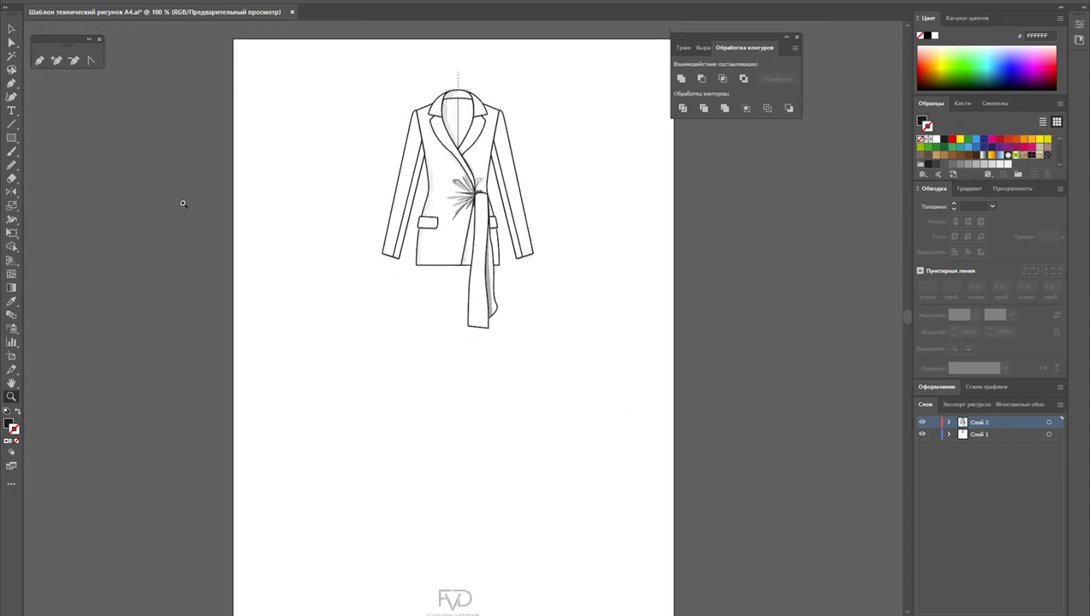
left_click(11, 41)
left_click_drag(310, 47, 590, 376)
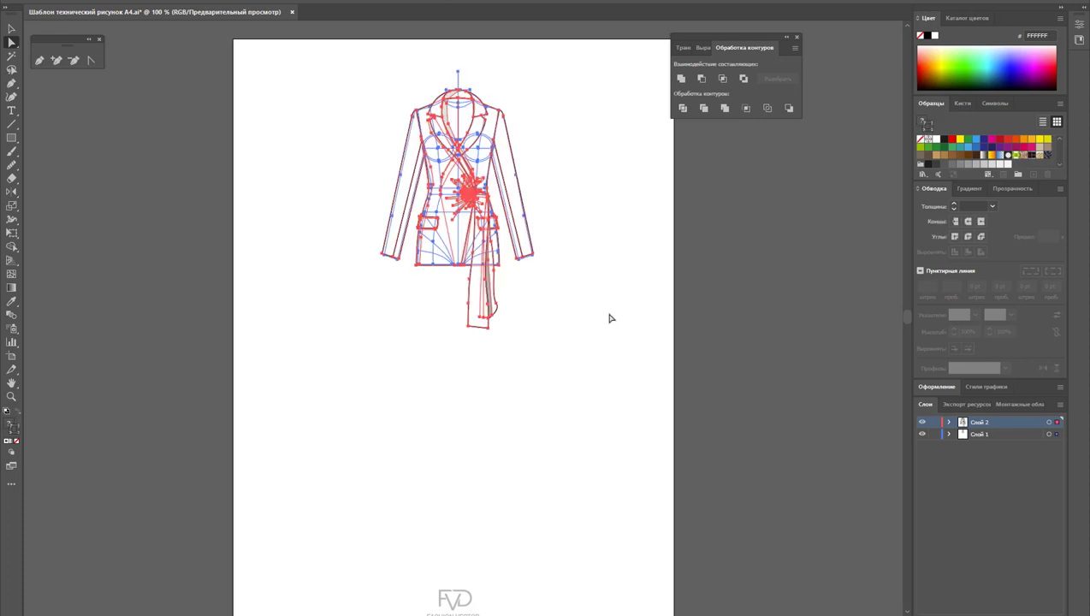
scroll(599, 308, "down", 2)
mouse_move(473, 116)
left_mouse_down()
mouse_move(366, 337)
mouse_move(585, 364)
left_mouse_up()
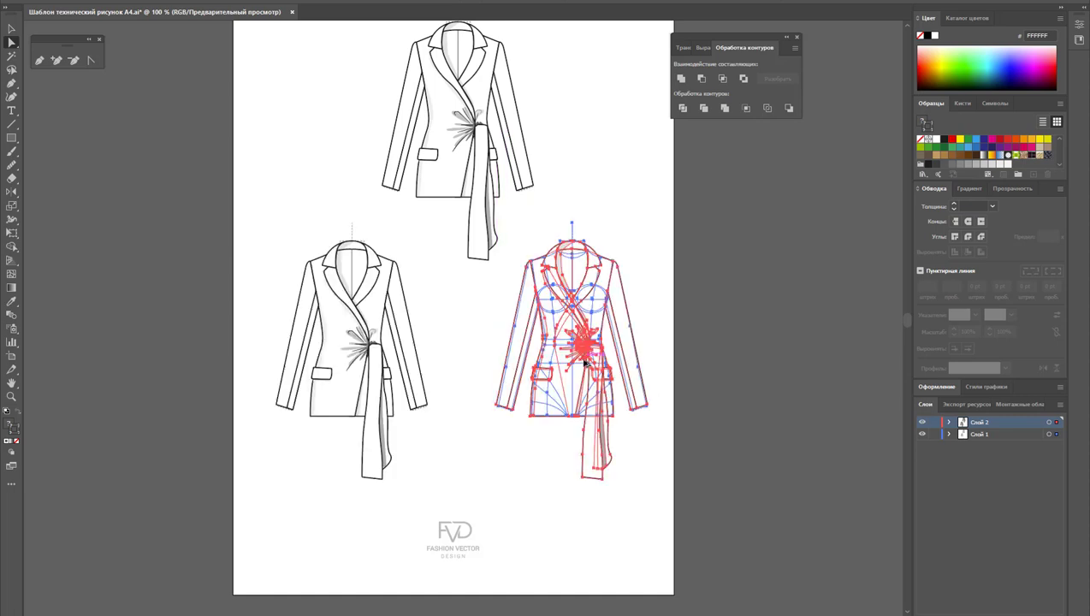
Lock layer Слой 1 and clear the selection
scroll(585, 363, "up", 2)
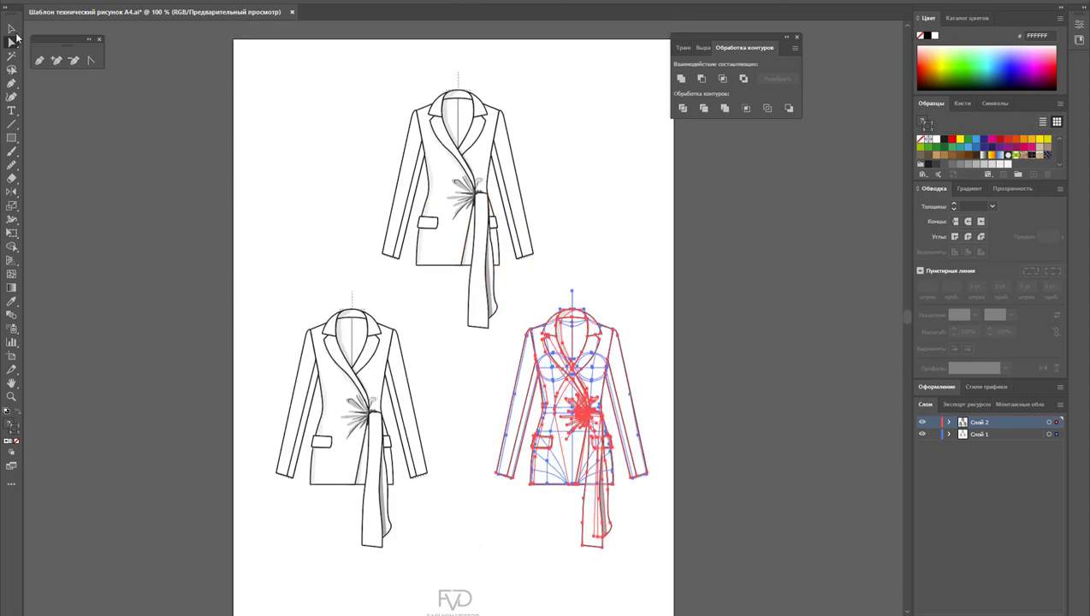
left_click(11, 28)
left_click(933, 434)
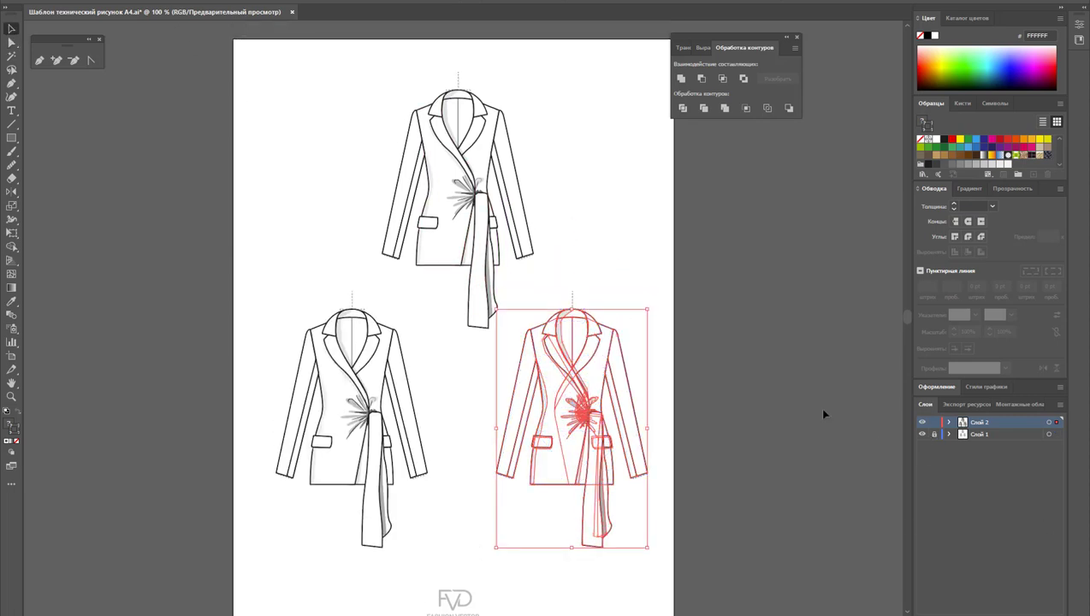
left_click(821, 413)
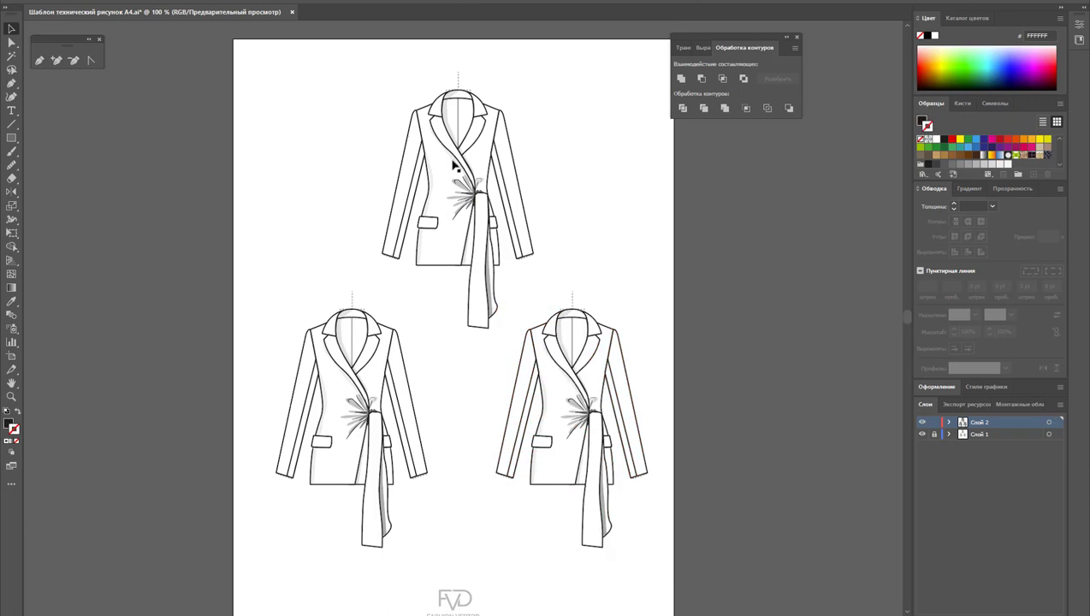
left_click(60, 2)
Open the navy denim and grey linen images.jpg textures from the 100 эскизов folder on F:
left_click(77, 14)
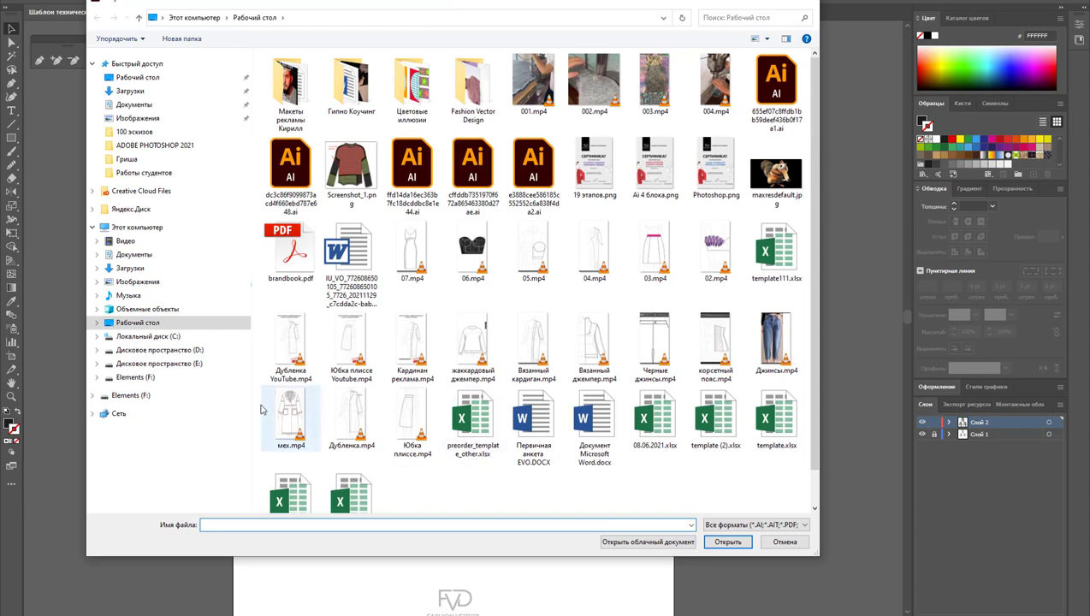
left_click(204, 400)
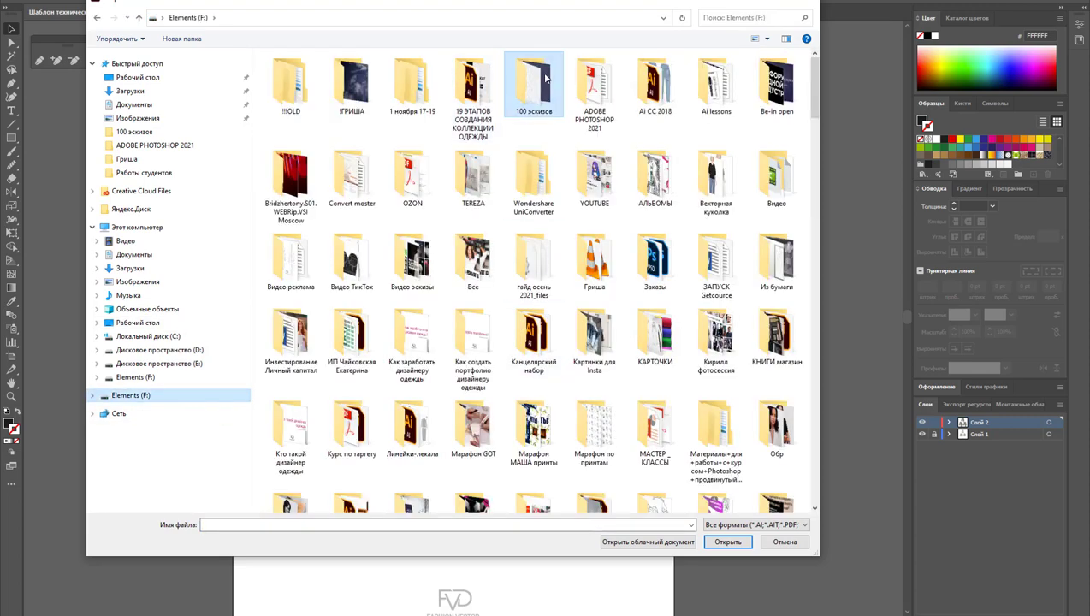
double_click(531, 85)
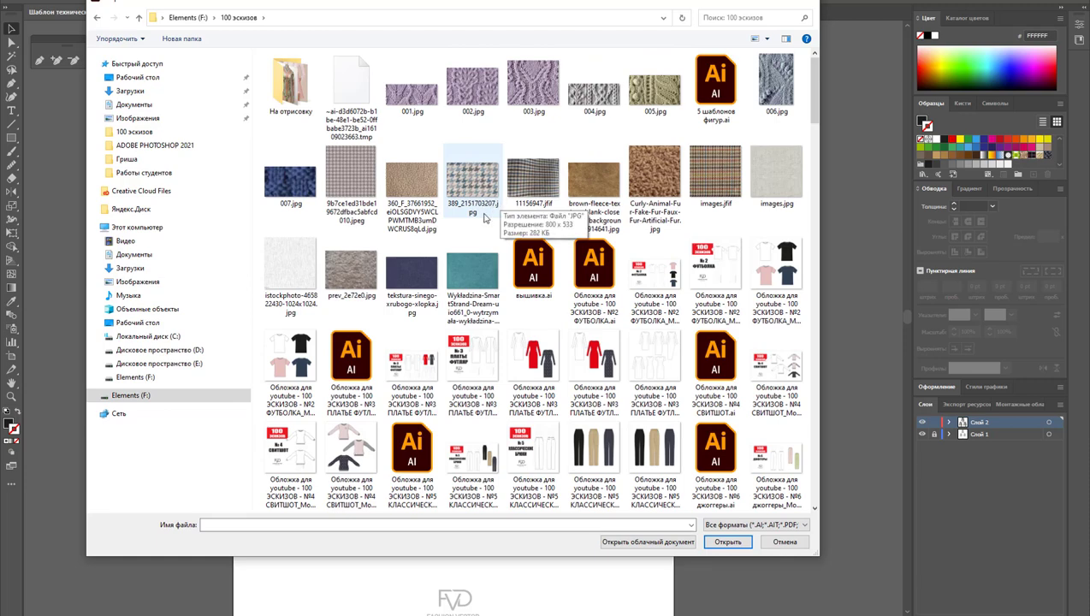
left_click(411, 273)
left_click(774, 176, "ctrl")
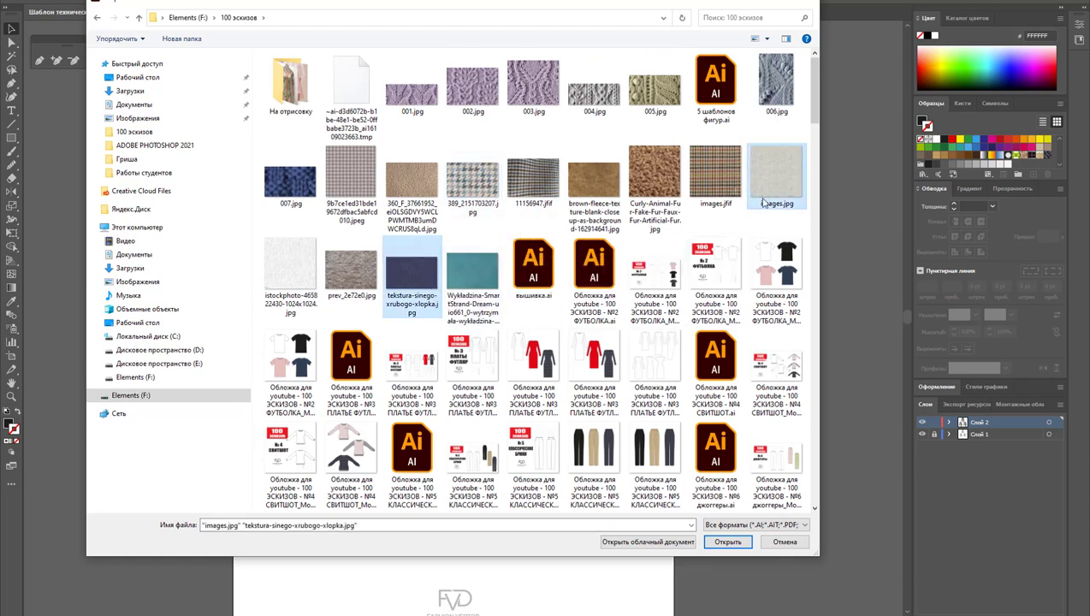
left_click(727, 541)
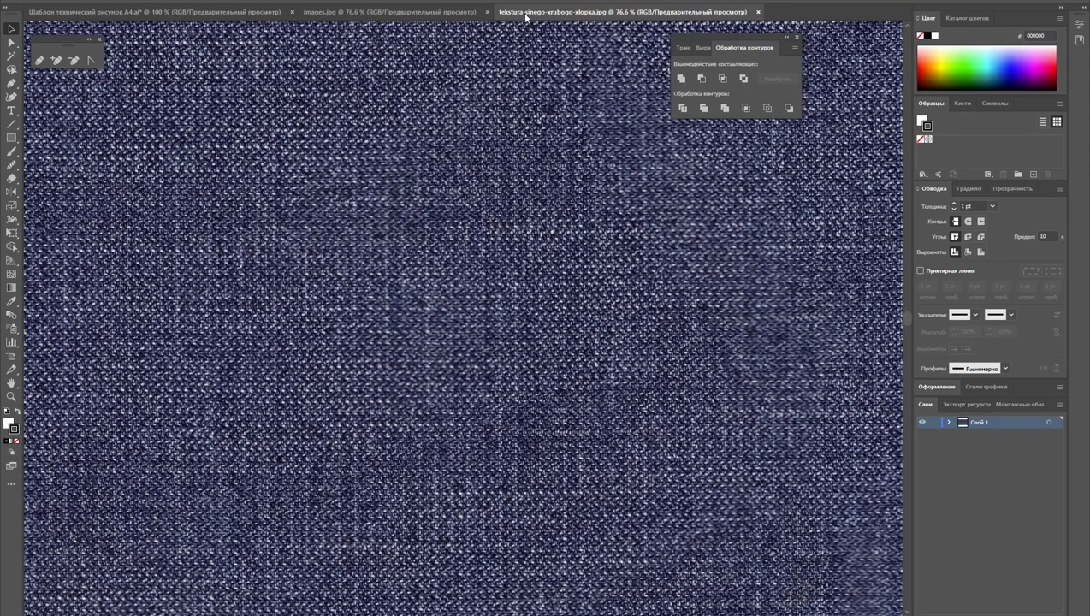
Copy the grey linen square into the jacket sheet and close images.jpg
left_click_drag(523, 17, 485, 42)
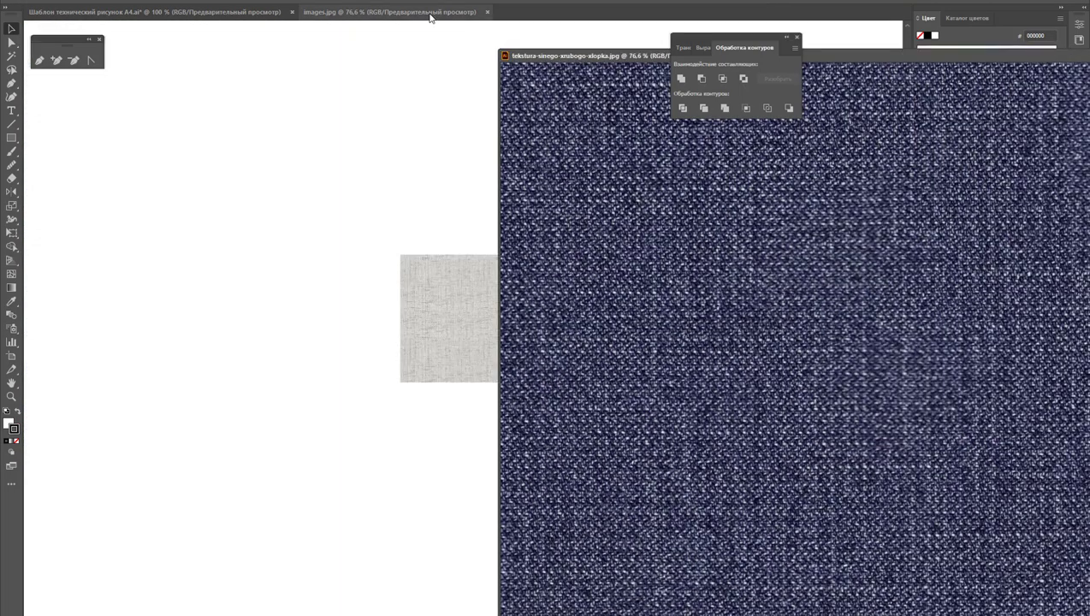
left_click_drag(389, 12, 445, 58)
left_click(803, 381)
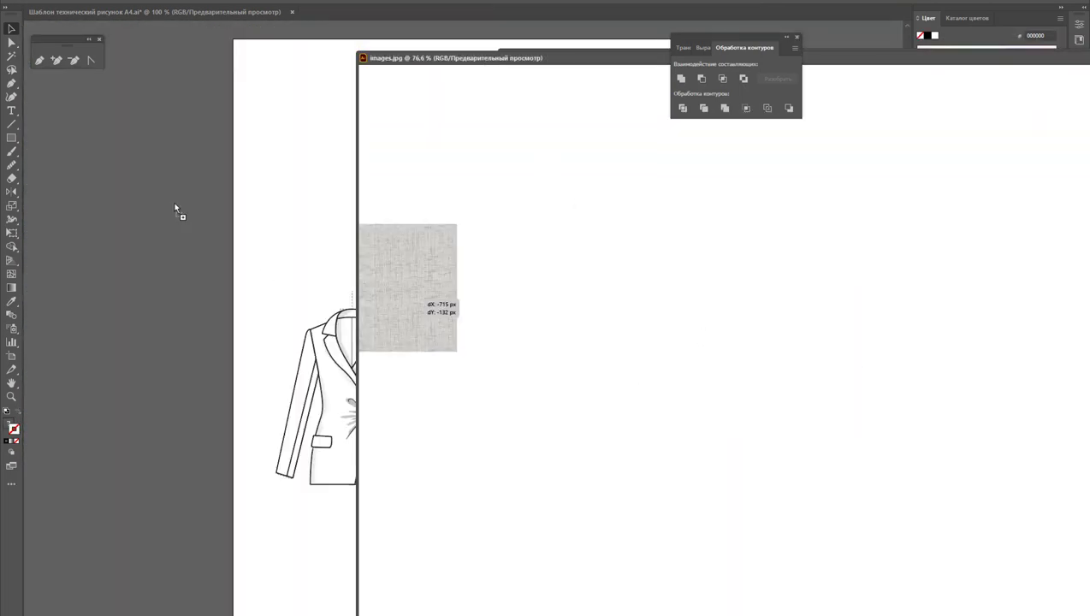
left_click_drag(806, 382, 175, 211)
mouse_move(530, 58)
left_mouse_down()
mouse_move(289, 135)
mouse_move(250, 131)
left_mouse_up()
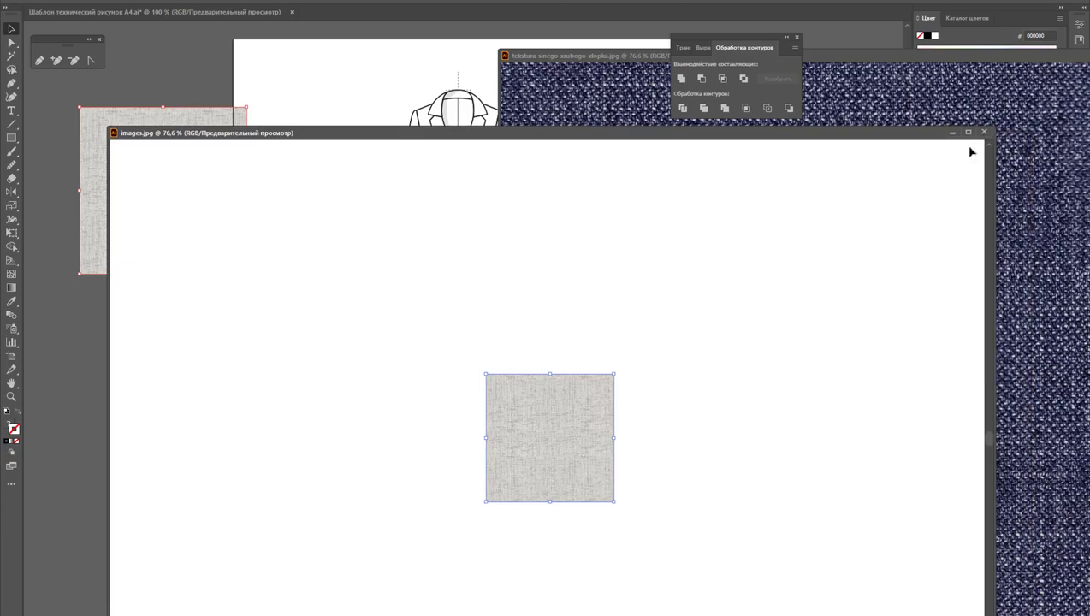
left_click(985, 134)
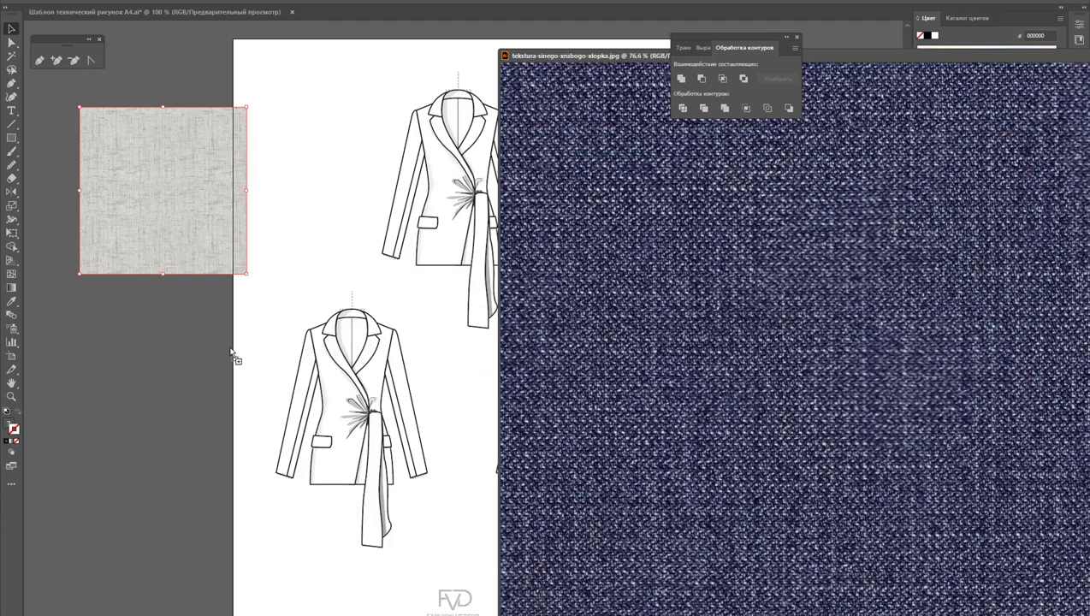
Paste the denim texture into the sheet, close its document, and move it clear of the jackets
key("ctrl+v")
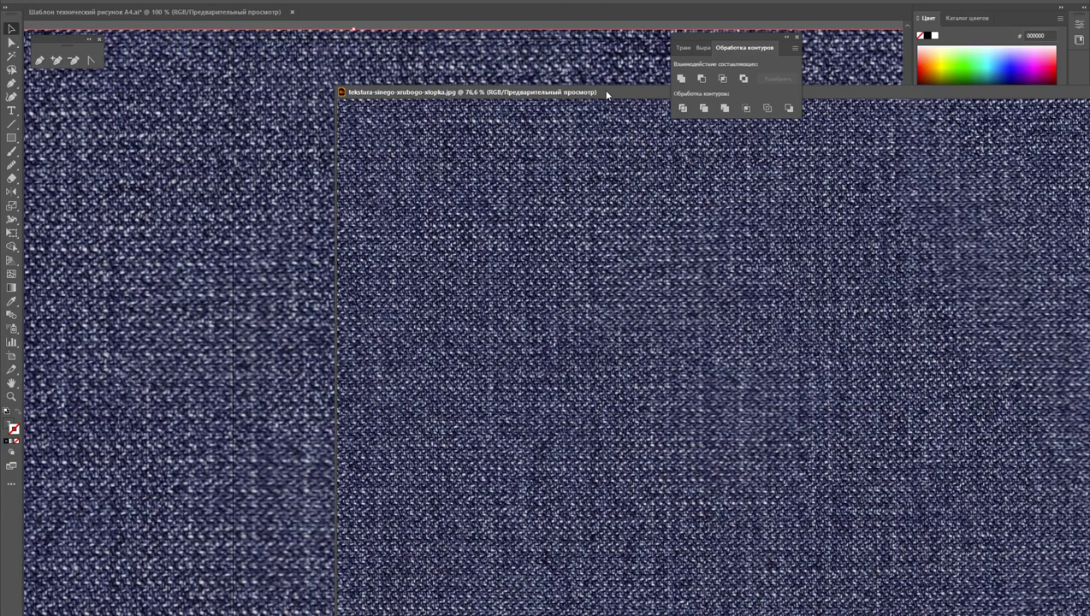
left_click_drag(896, 60, 674, 98)
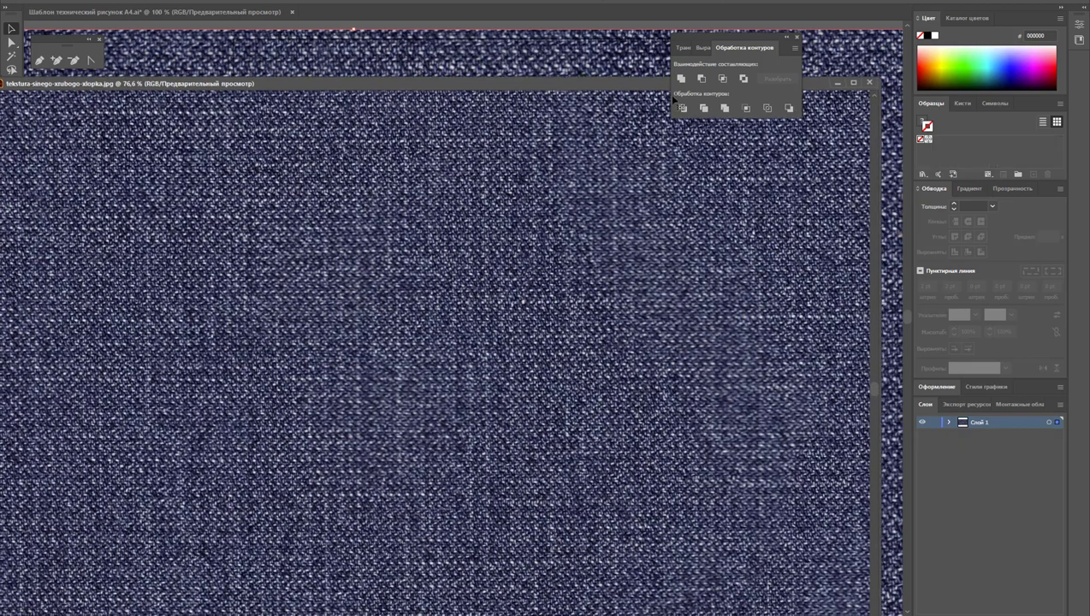
left_click(870, 82)
left_click_drag(368, 218, 664, 229)
mouse_move(324, 101)
left_mouse_down()
mouse_move(890, 511)
mouse_move(195, 359)
mouse_move(176, 372)
left_mouse_up()
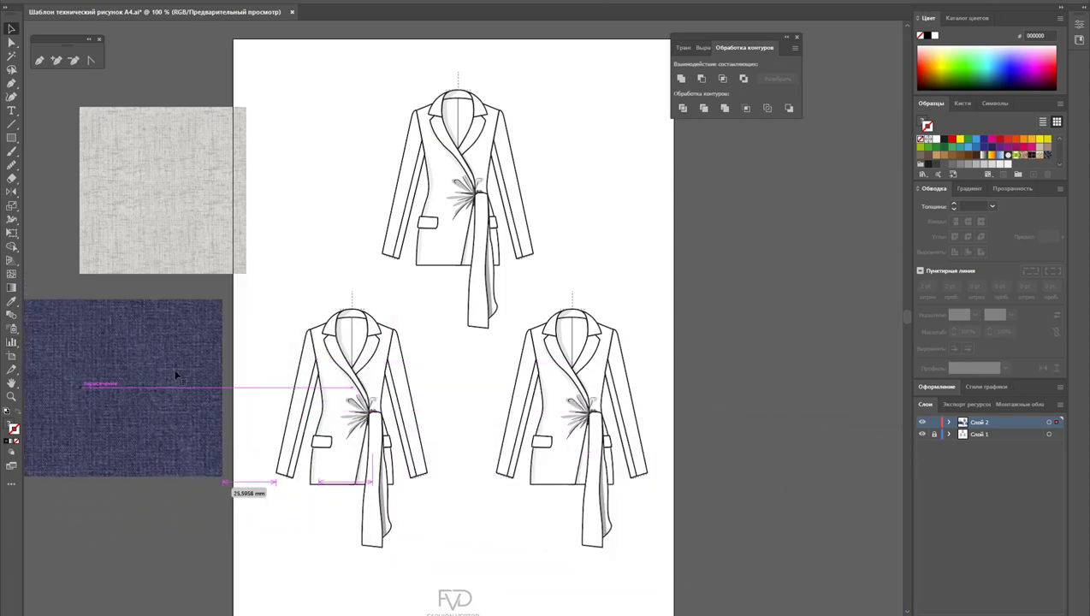
Shrink the linen and denim textures and stack them beside the page
left_click_drag(202, 214, 190, 215)
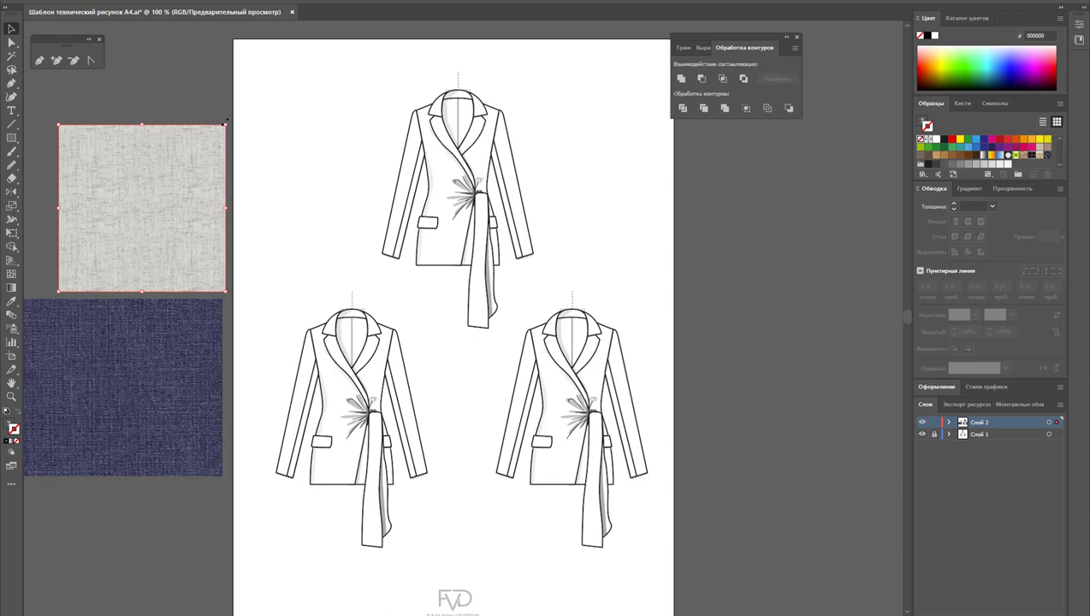
left_click_drag(222, 126, 195, 163)
left_click(189, 305)
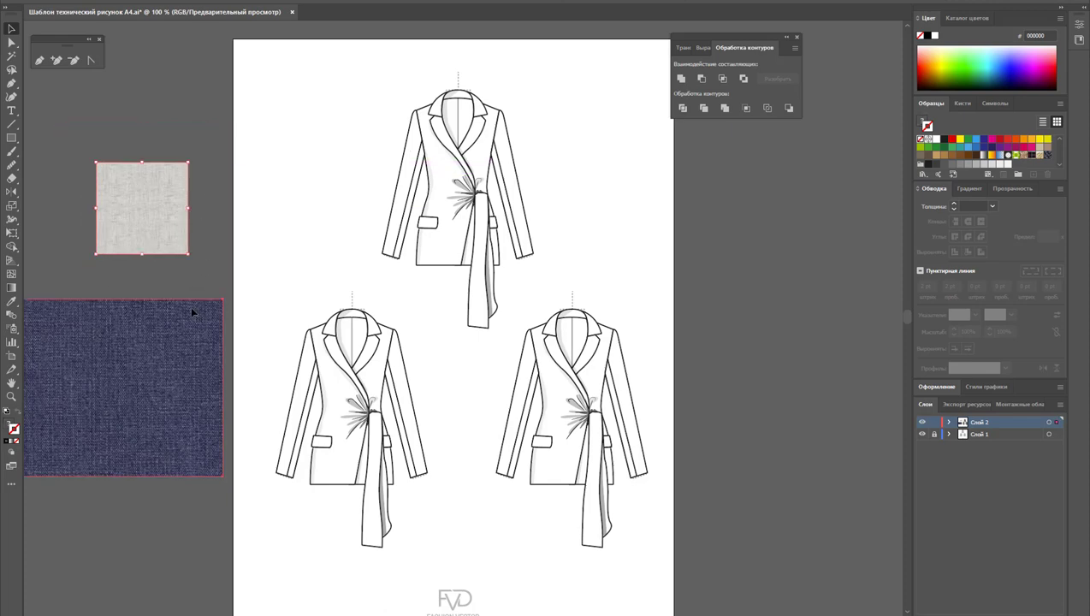
mouse_move(220, 296)
left_mouse_down()
mouse_move(182, 342)
mouse_move(202, 283)
left_mouse_up()
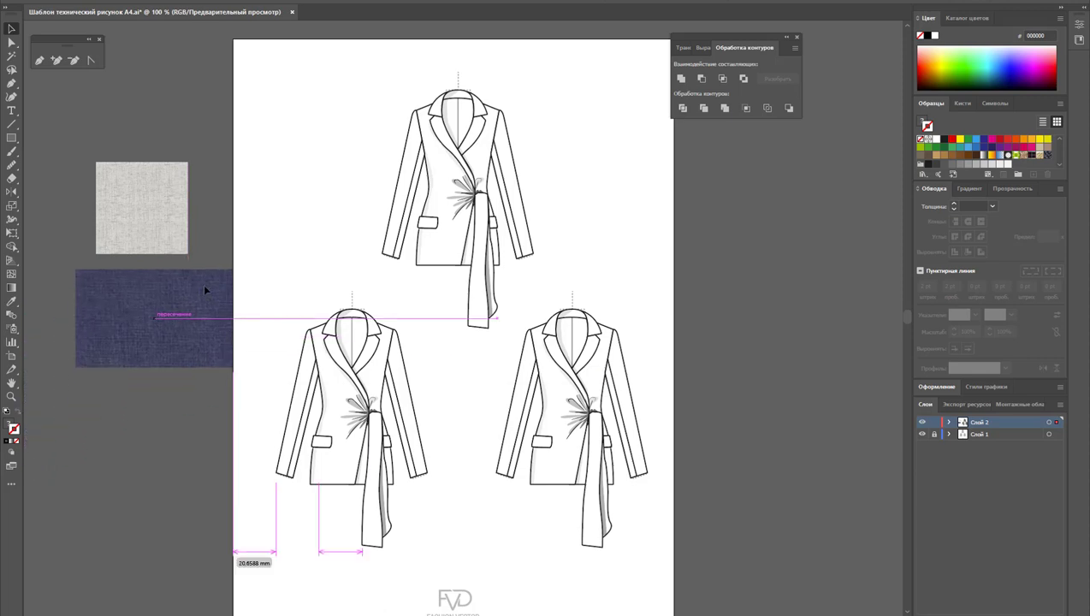
Add the linen and denim textures to the Swatches panel as pattern swatches
left_click(139, 392)
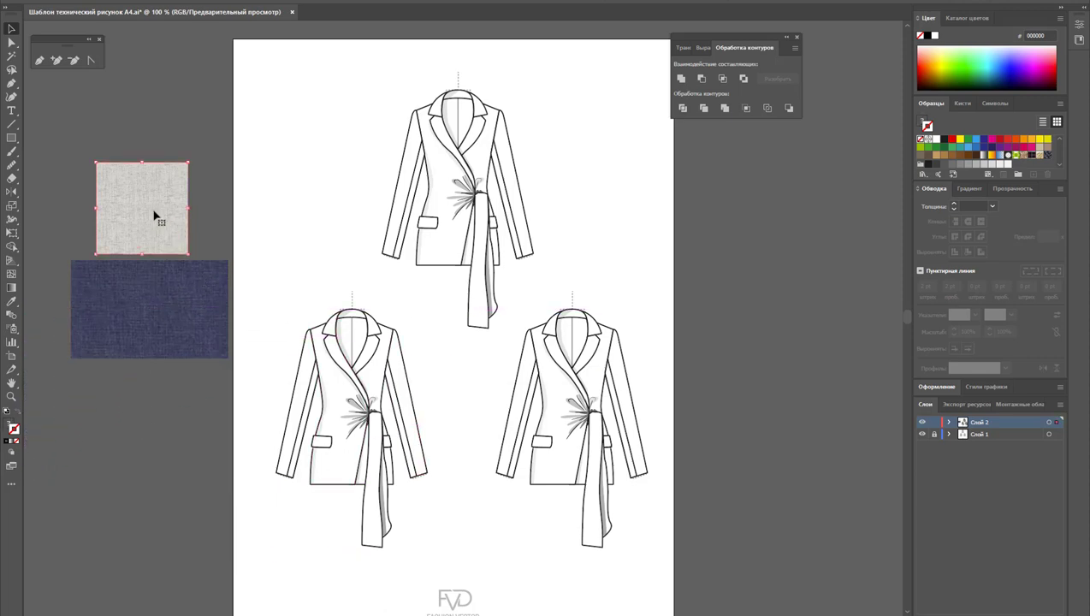
left_click_drag(153, 213, 906, 349)
left_click_drag(1001, 248, 1049, 176)
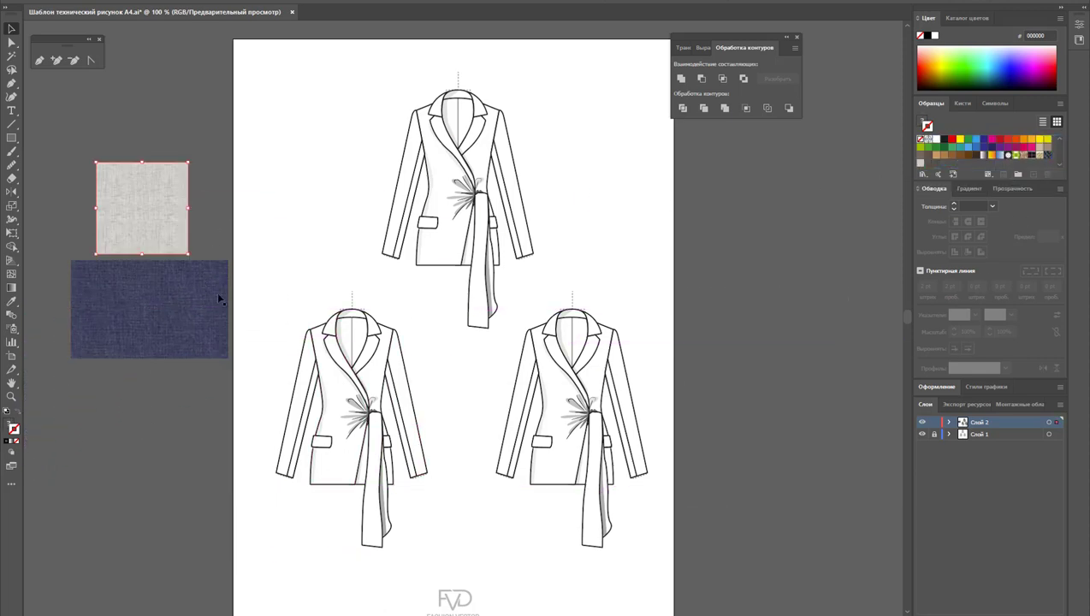
left_click(161, 343)
left_click_drag(161, 343, 984, 163)
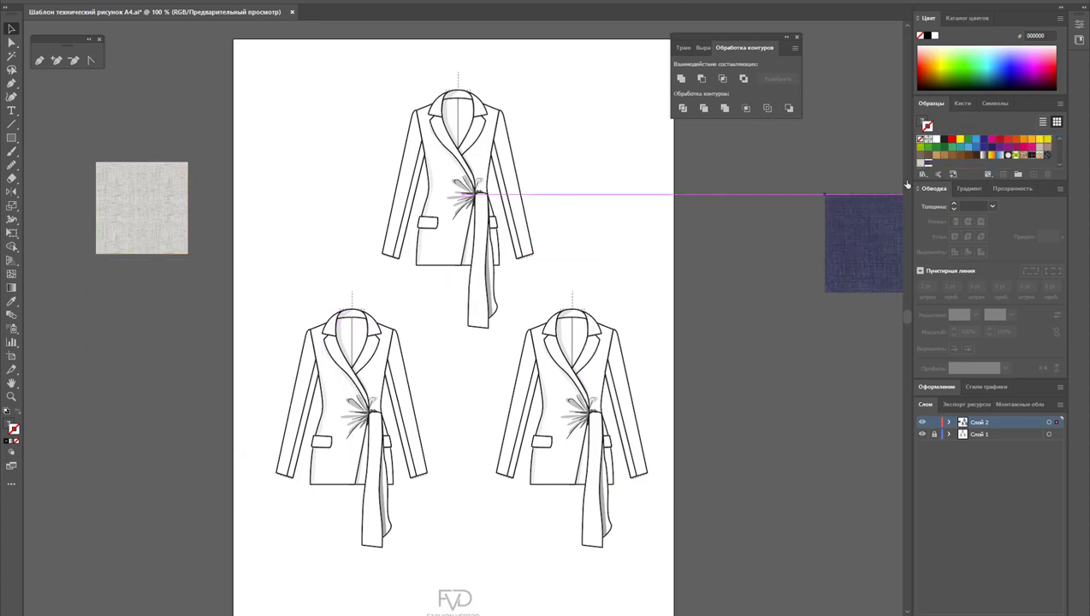
Fill both front panels of the lower-left jacket with the grey linen pattern
left_click(766, 260)
left_click(342, 425)
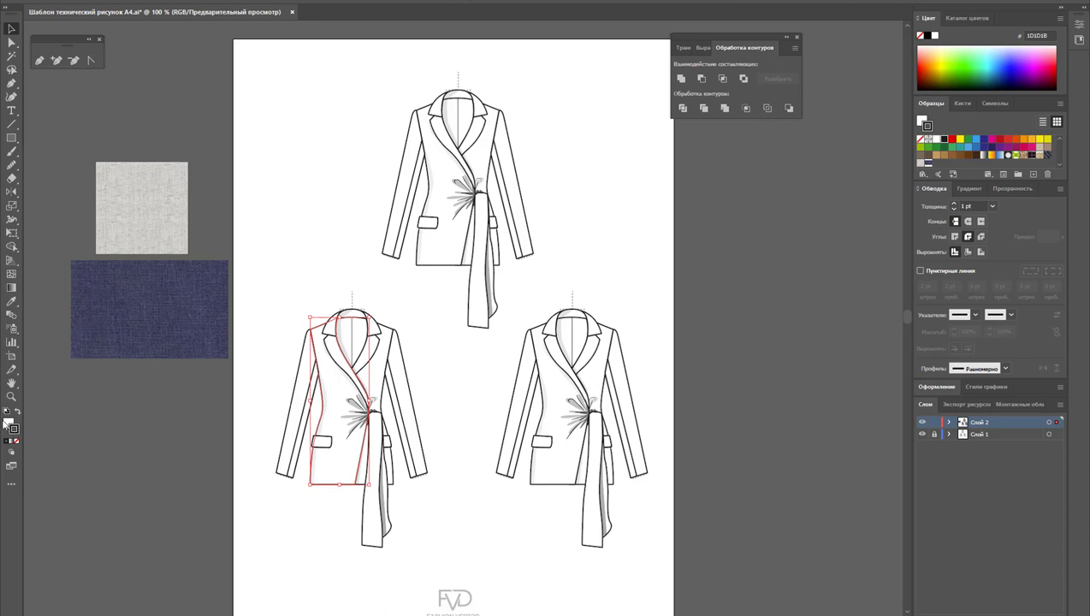
left_click(935, 138)
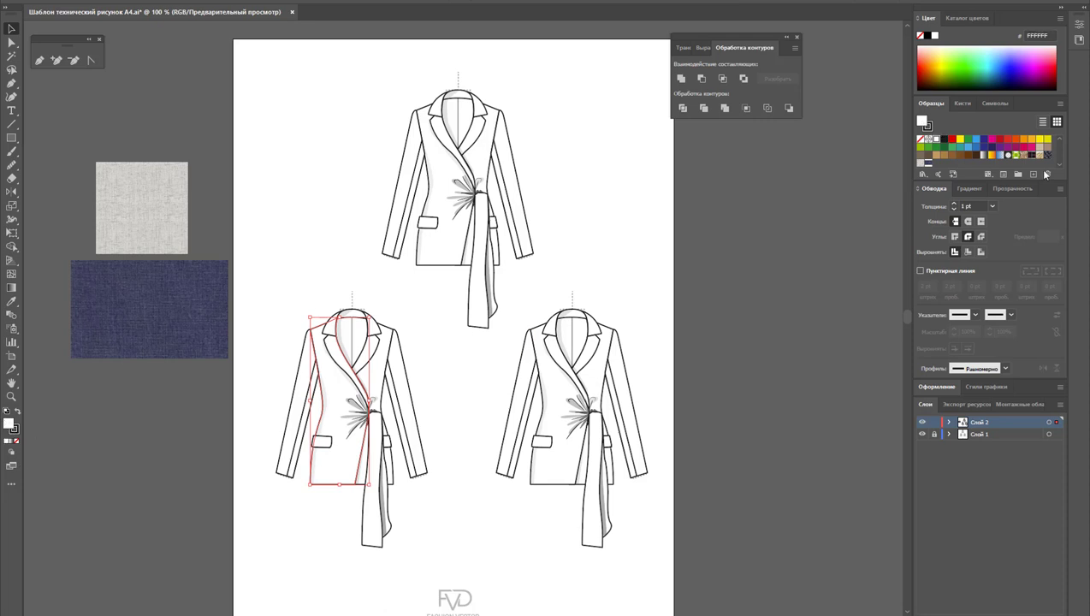
left_click(921, 163)
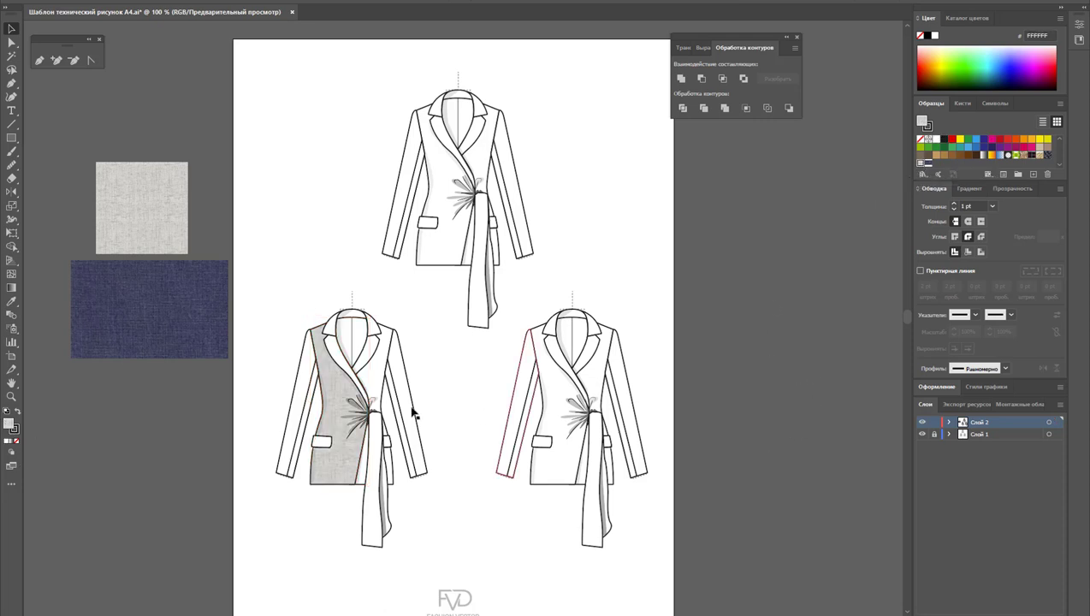
left_click(376, 378)
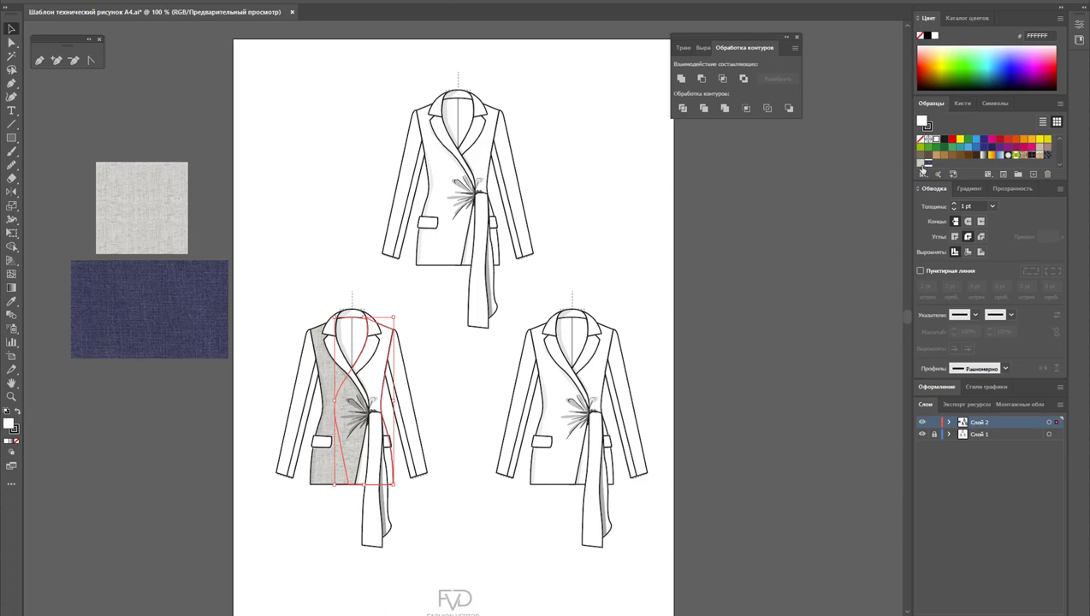
left_click(921, 164)
Fill the sleeves, pockets, tie, lapels and collar pieces with grey linen
left_click(11, 396)
left_click(369, 406)
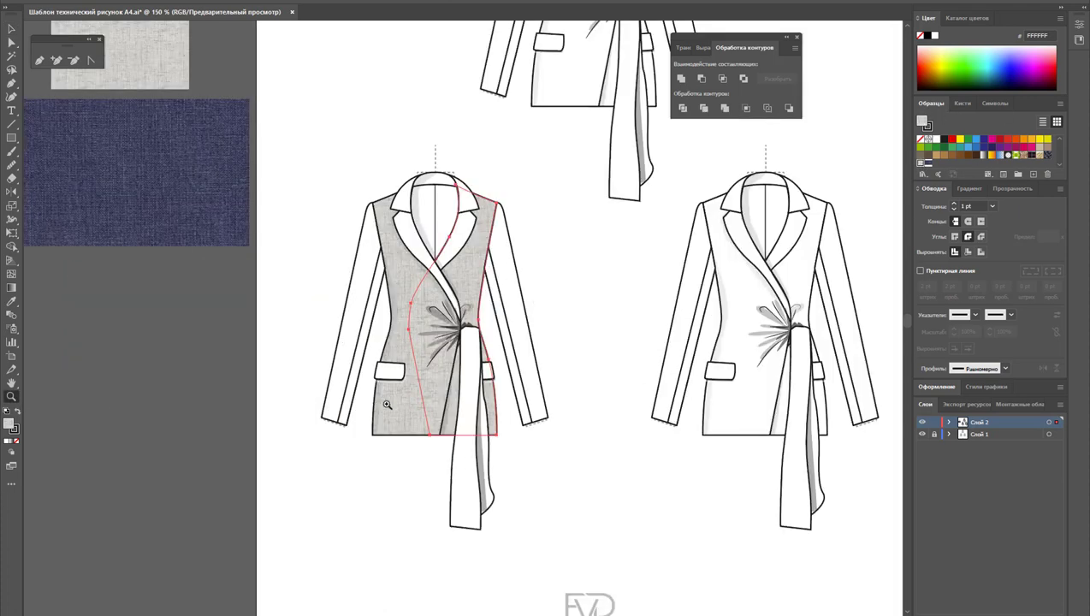
left_click(485, 345)
scroll(468, 364, "up", 1)
key("v")
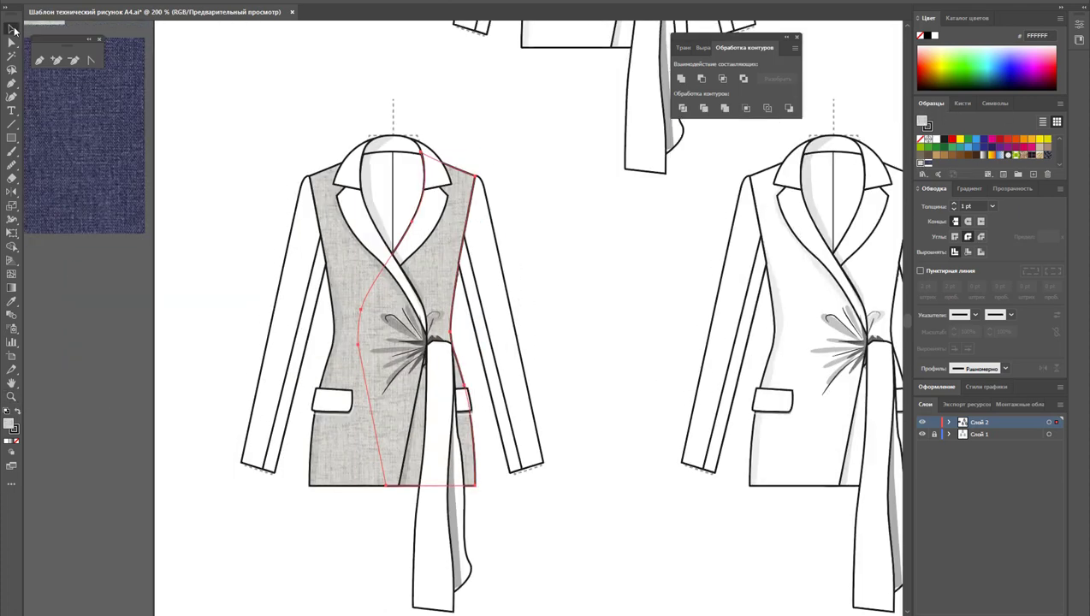
left_click(321, 282)
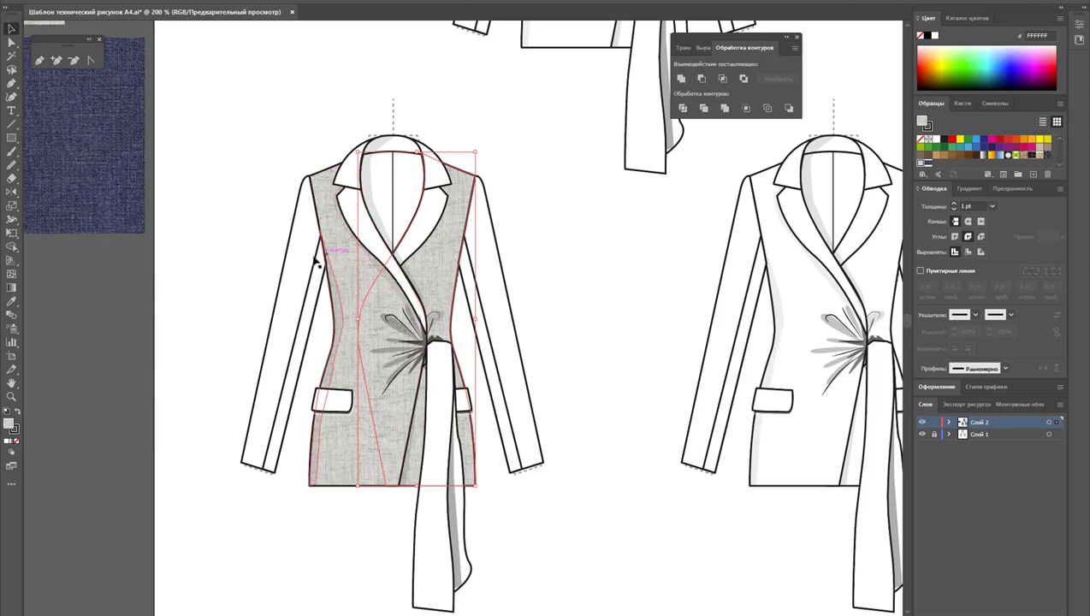
left_click(491, 280, "shift")
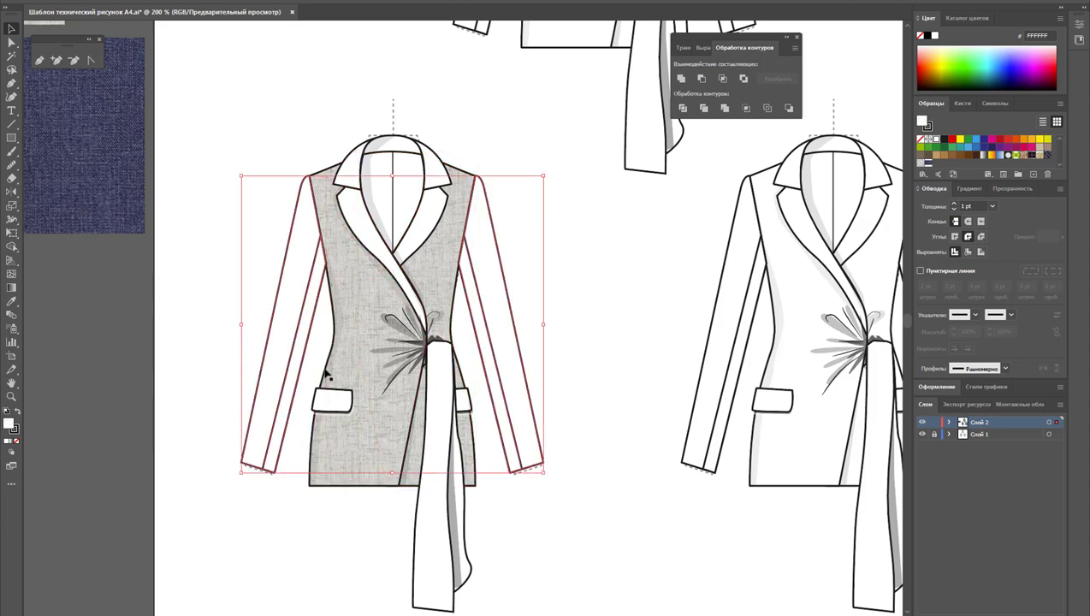
left_click(337, 400, "shift")
left_click(466, 405, "shift")
left_click(445, 369, "shift")
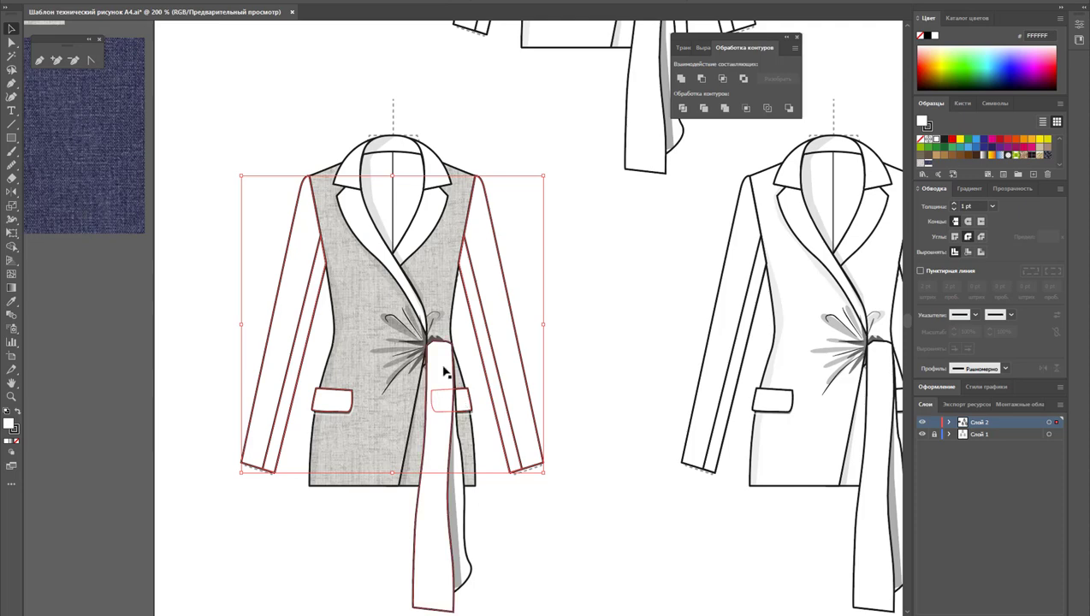
left_click(430, 263, "shift")
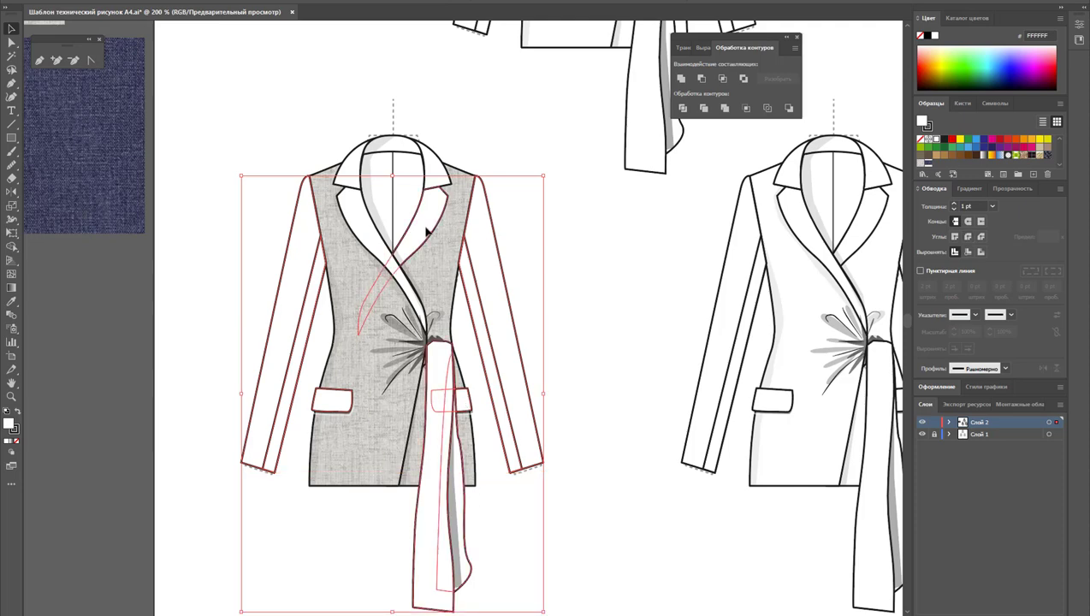
left_click(419, 166, "shift")
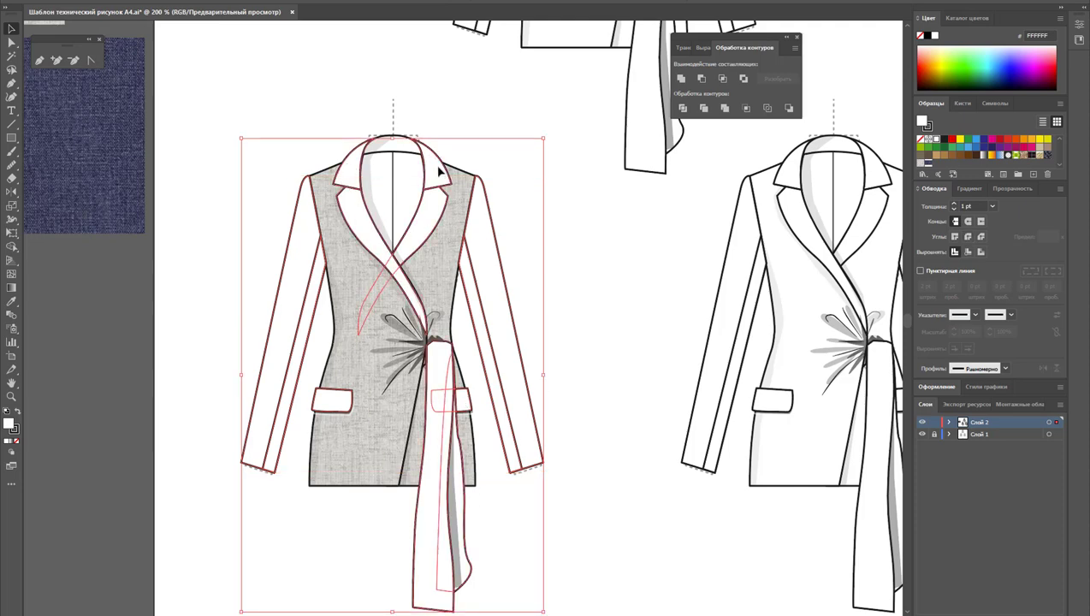
left_click(417, 151, "shift")
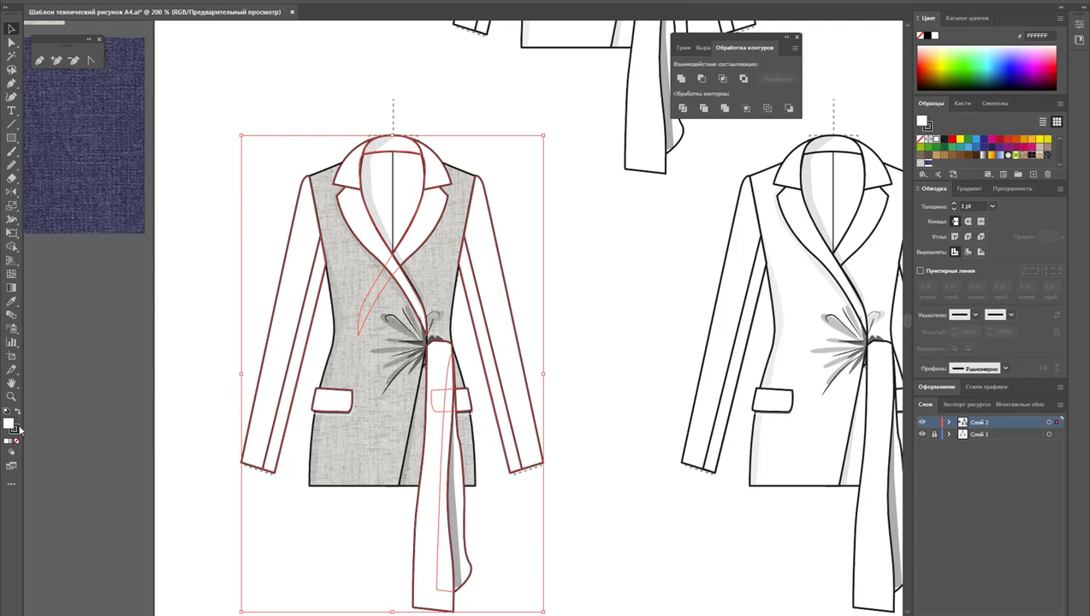
left_click(922, 162)
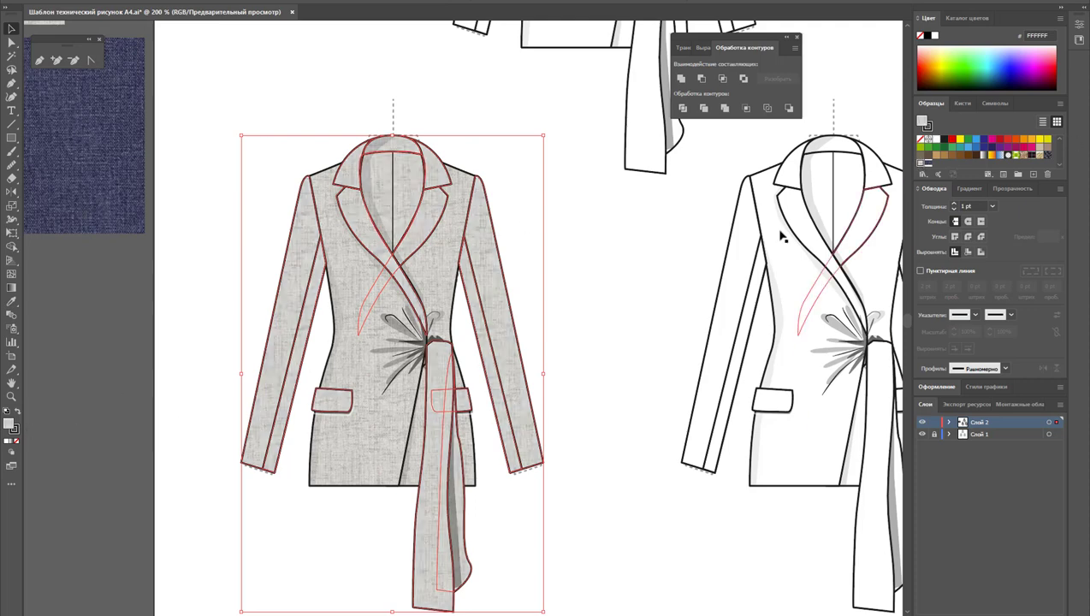
Fill the back-neck piece inside the collar light beige CABA9F
left_click(657, 291)
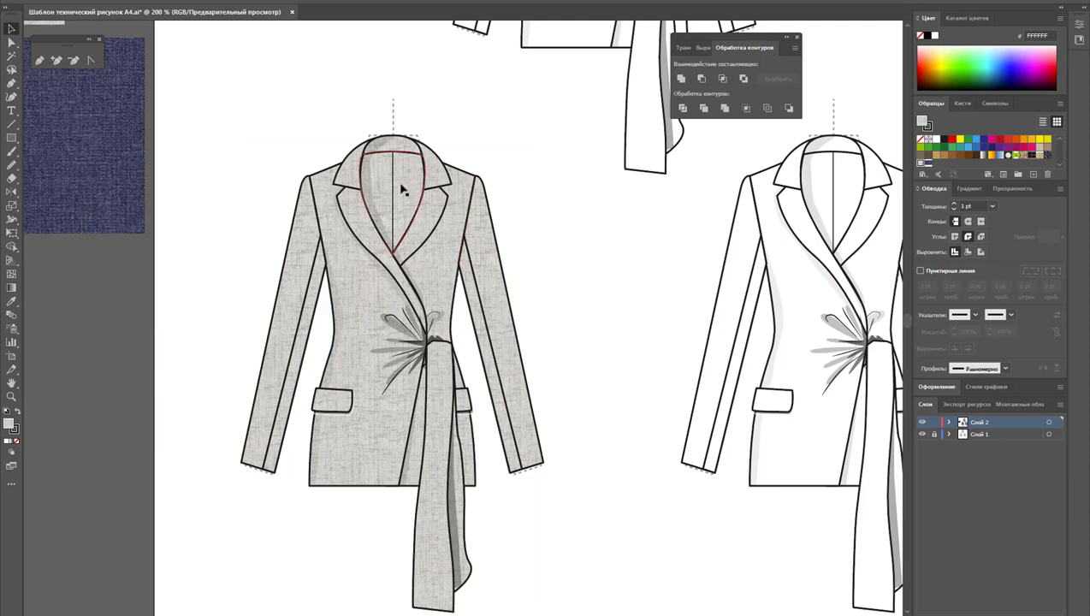
left_click(422, 205)
left_click(922, 156)
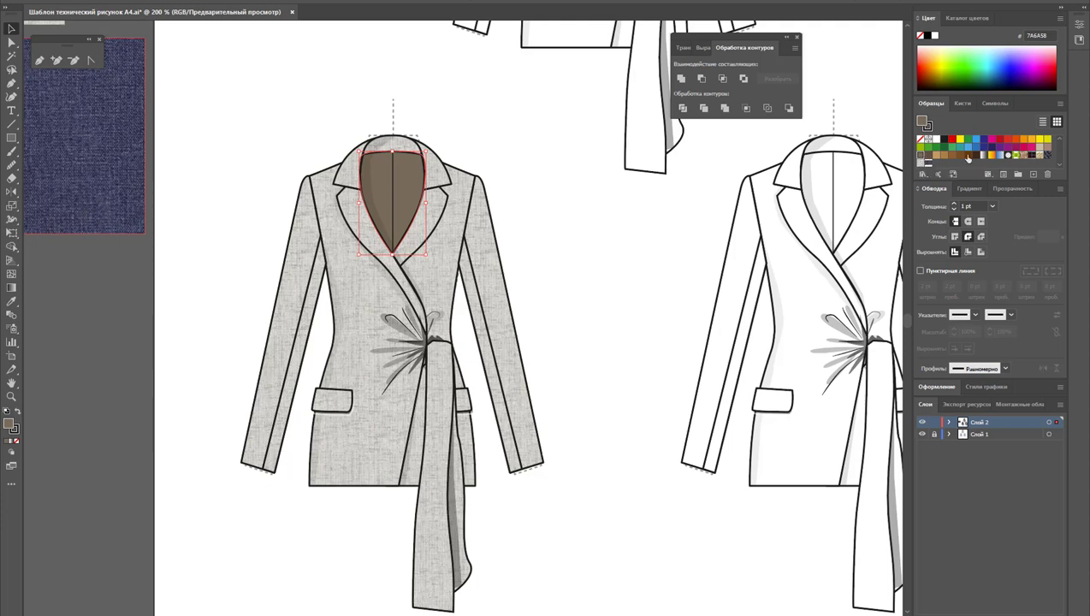
left_click(1040, 148)
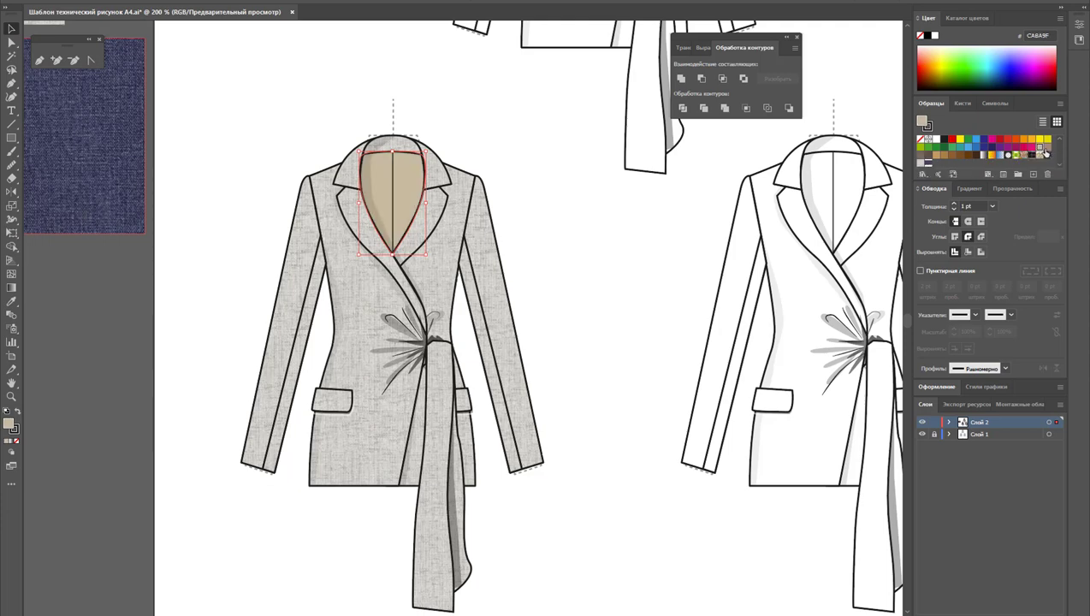
left_click(600, 218)
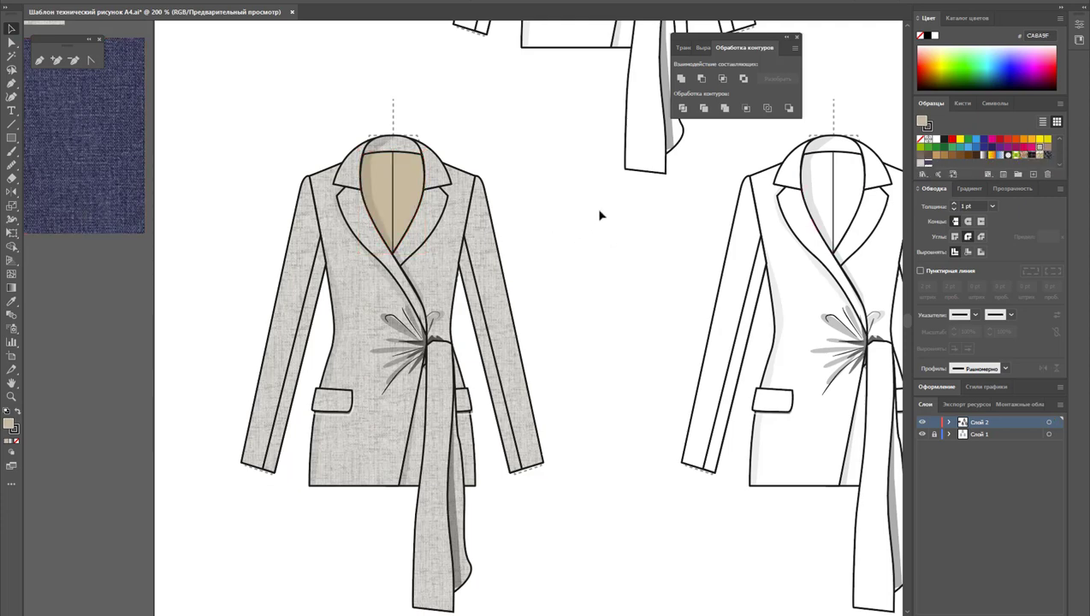
key("z")
left_click(545, 384, "alt")
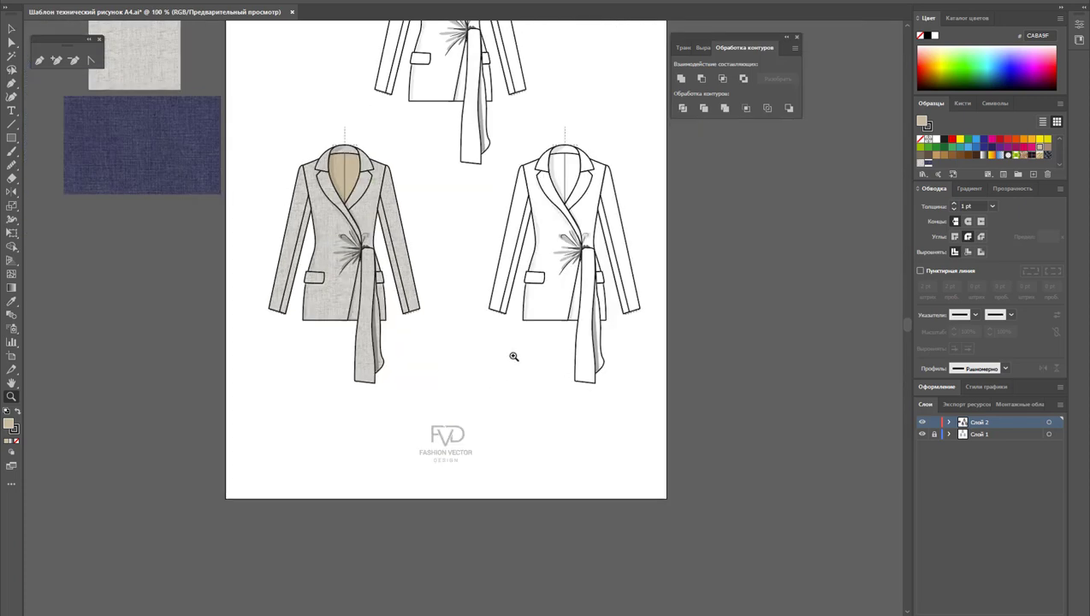
Fill the right jacket's fronts, sleeves, tie, lapels and collar with navy denim
scroll(513, 355, "up", 3)
left_click(12, 29)
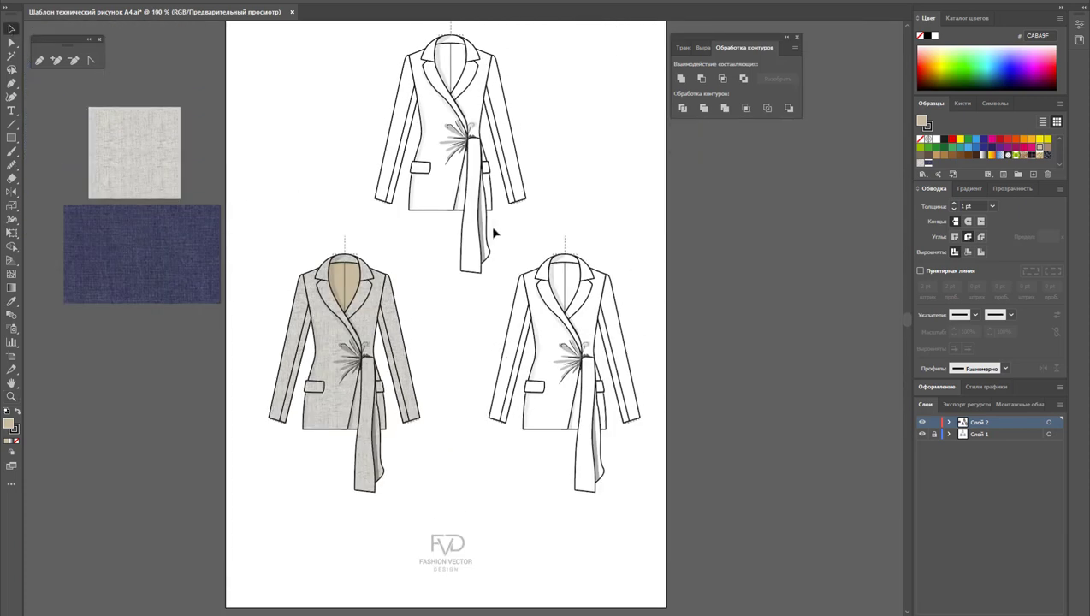
left_click(551, 340)
left_click(589, 317)
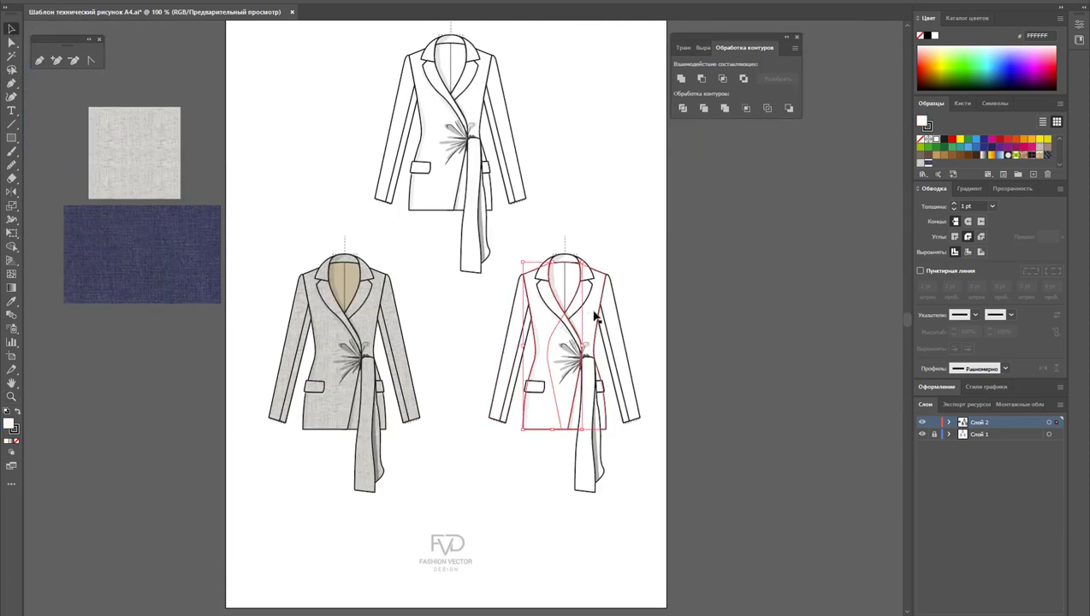
left_click(613, 369, "shift")
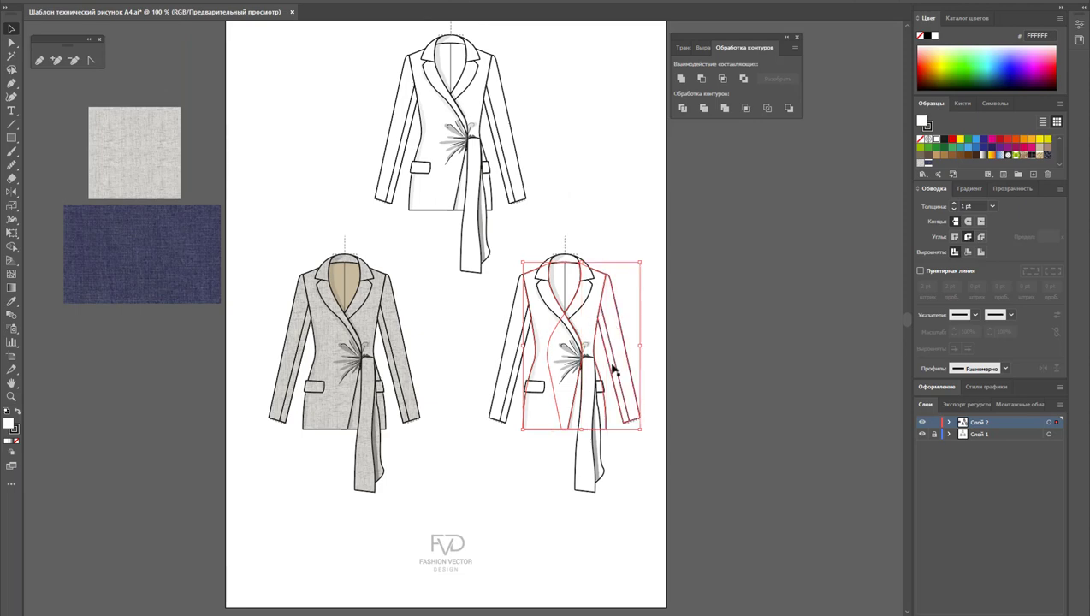
left_click(515, 359, "shift")
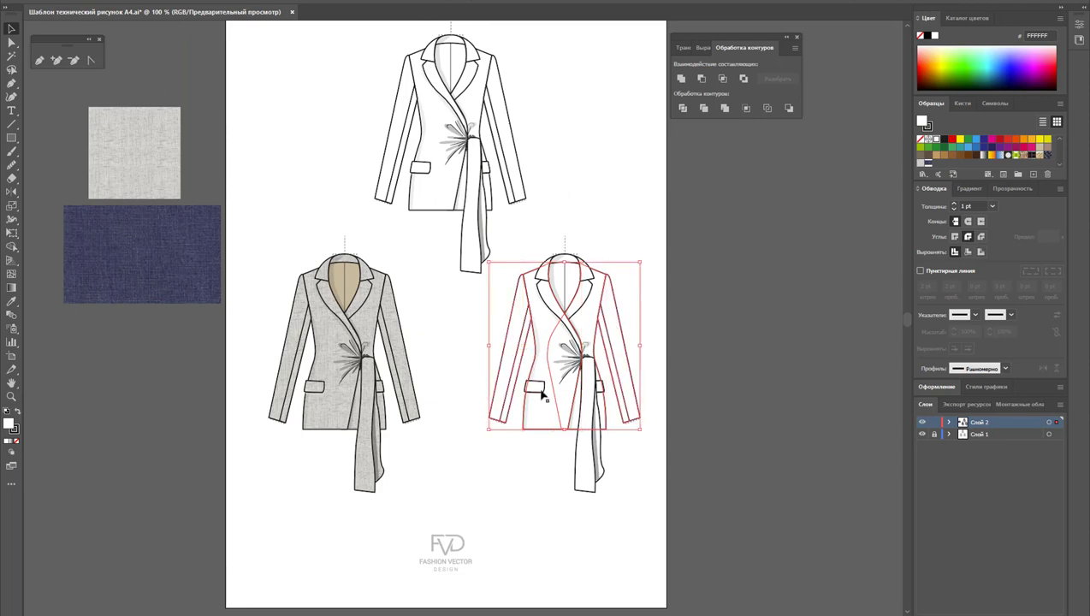
left_click(601, 389, "shift")
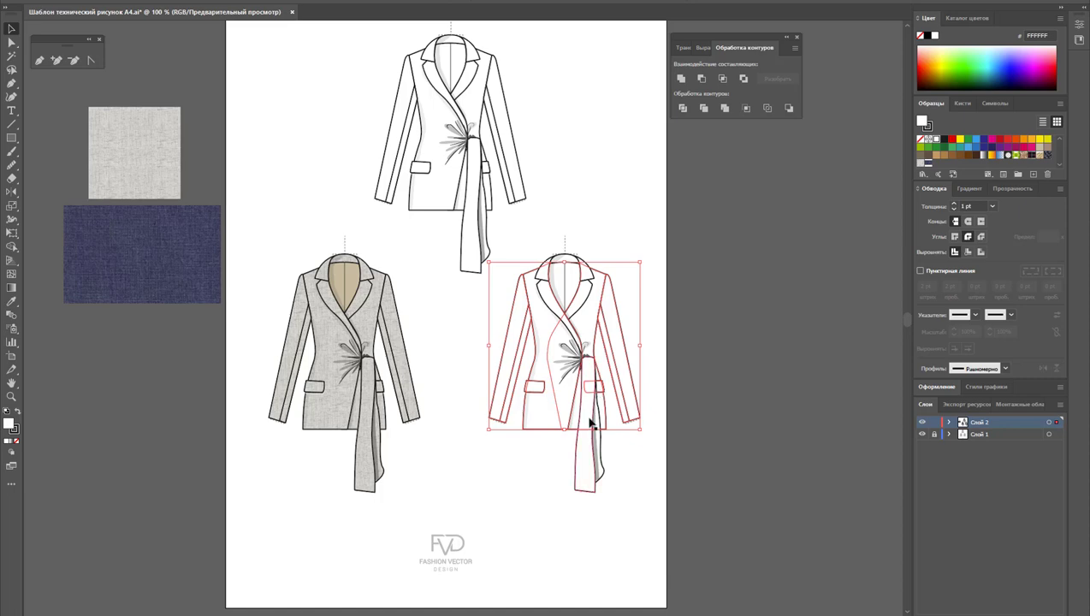
left_click(586, 436, "shift")
left_click(585, 287, "shift")
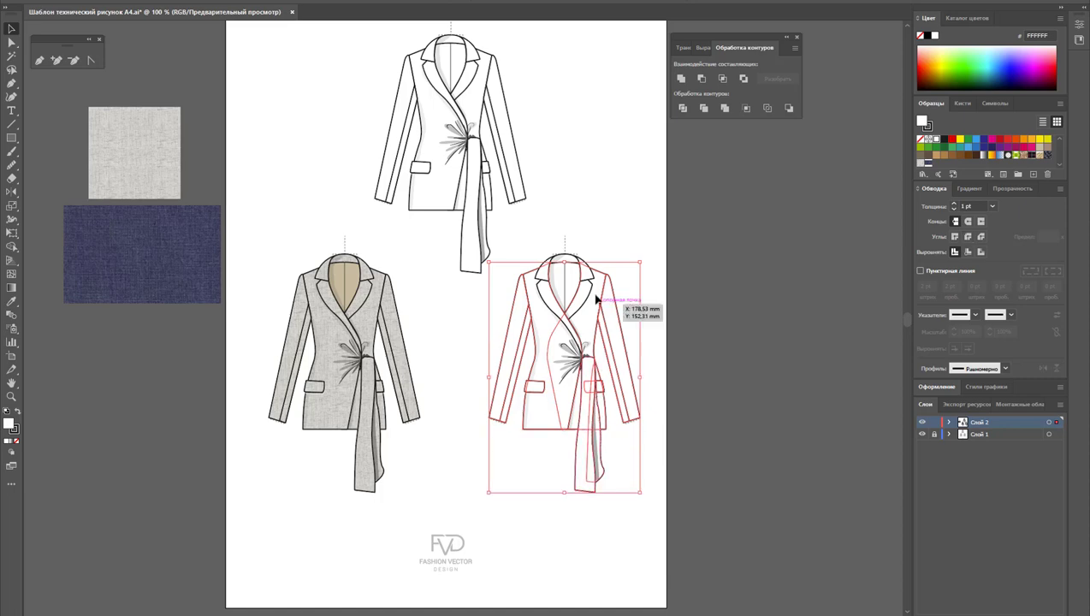
left_click(543, 275, "shift")
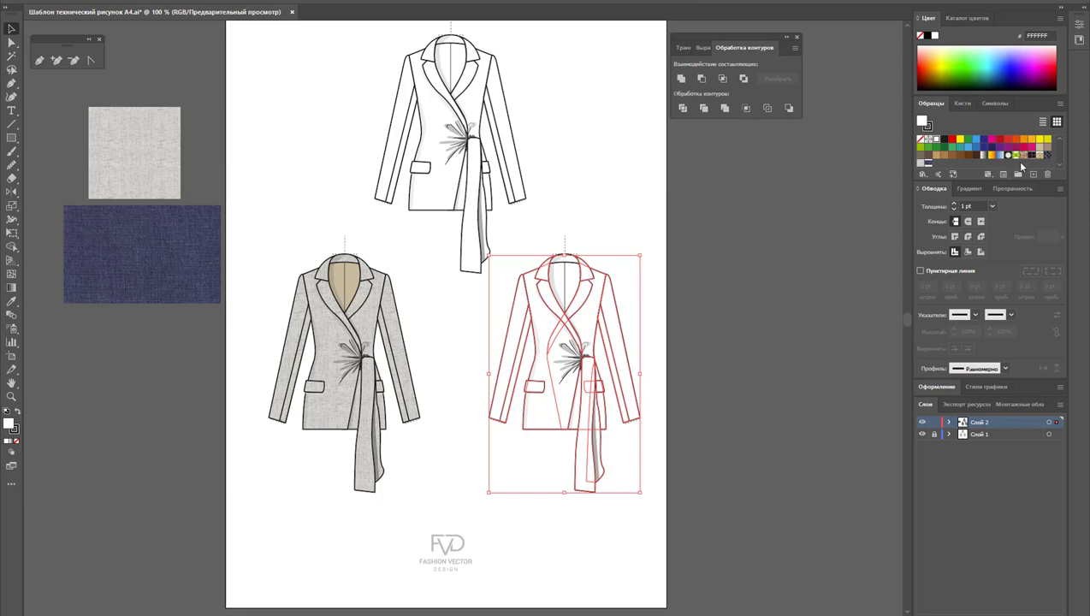
scroll(1042, 161, "down", 2)
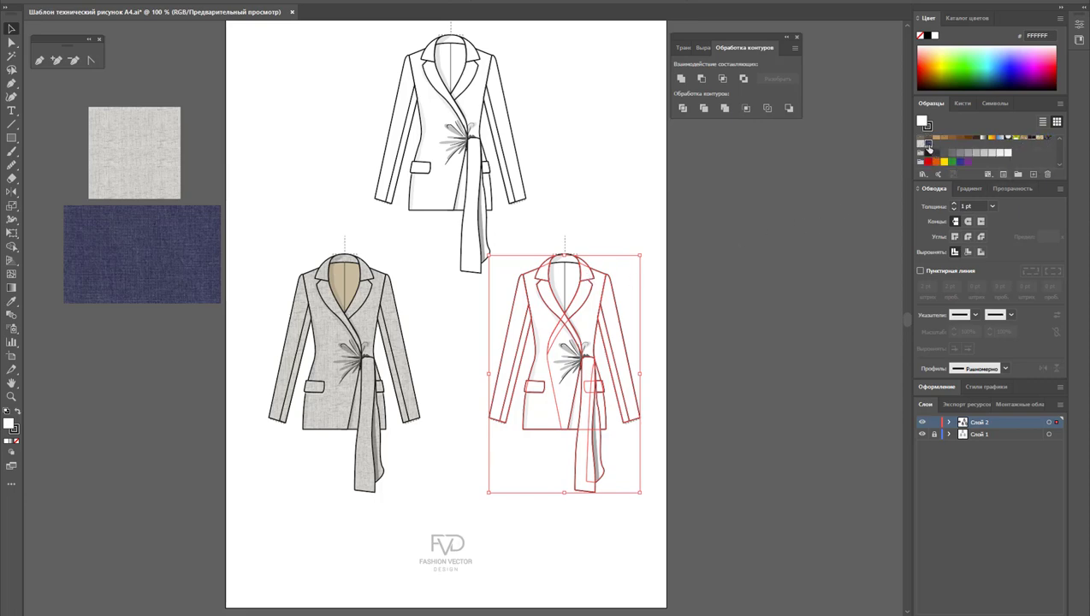
left_click(927, 146)
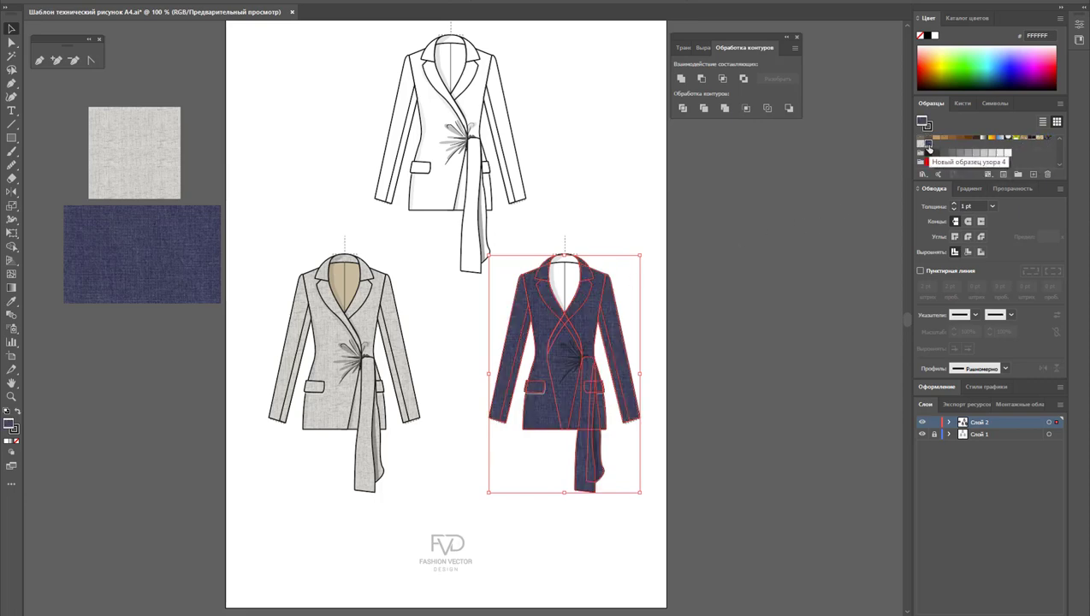
Colour the neck band brown and the inner lining beige-brown 7A6A58
left_click(750, 251)
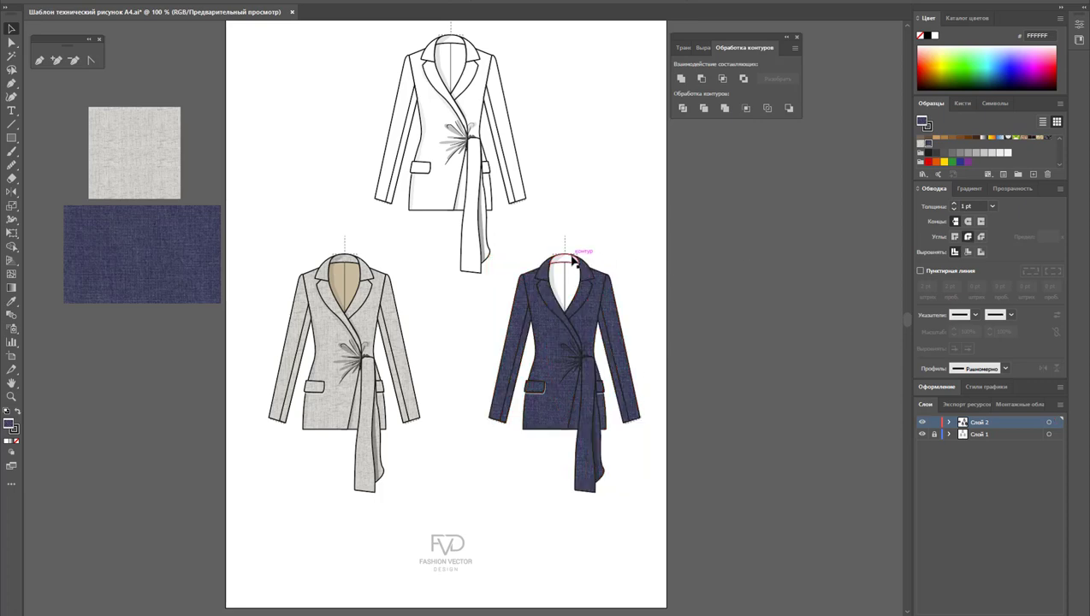
left_click(592, 261)
left_click(947, 159)
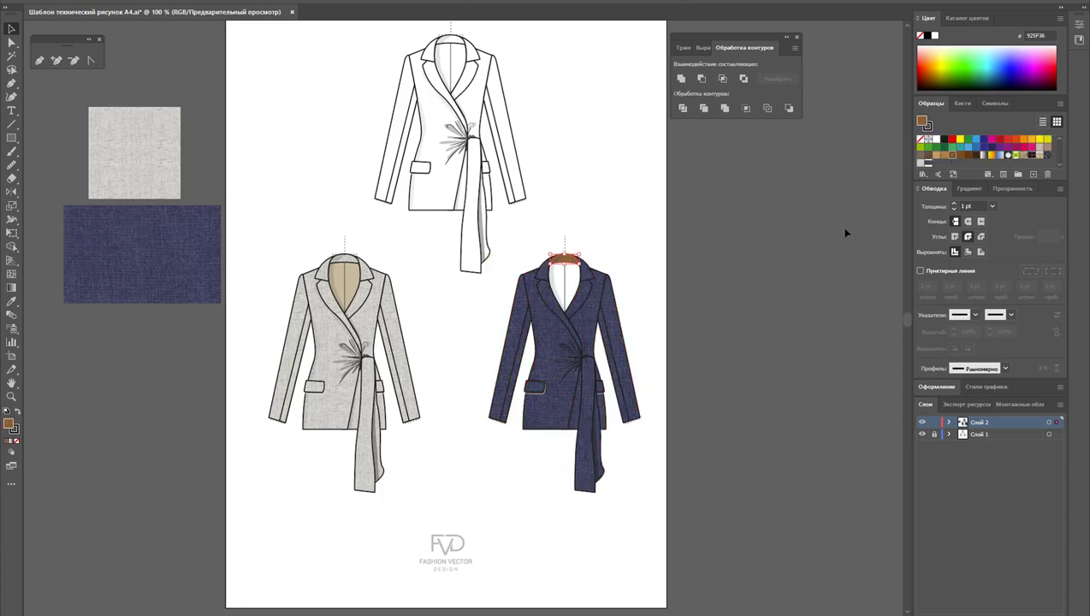
key("ctrl+alt+bracketleft")
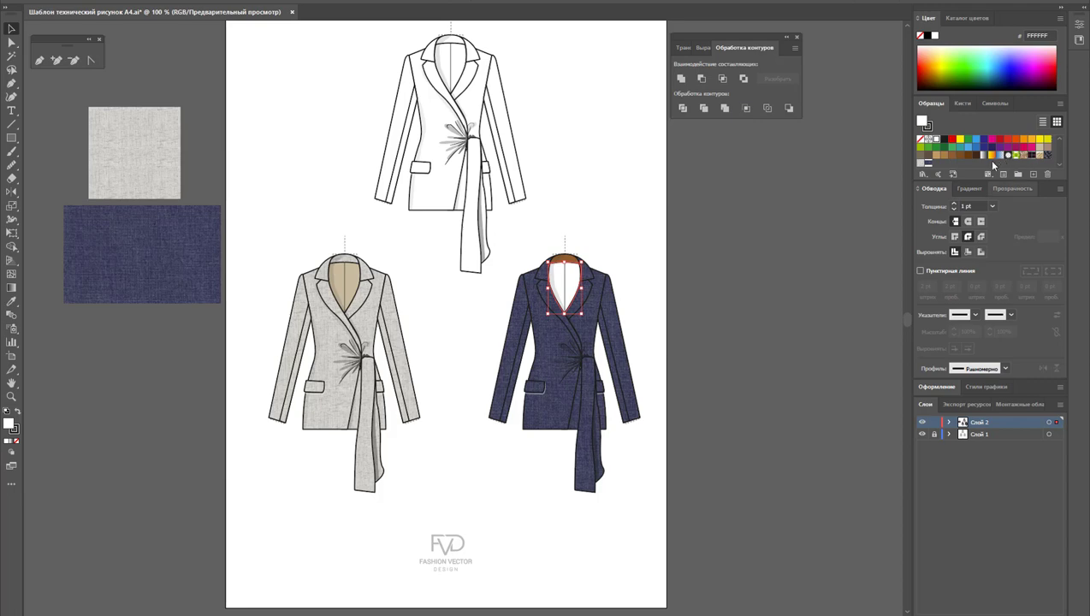
left_click(991, 146)
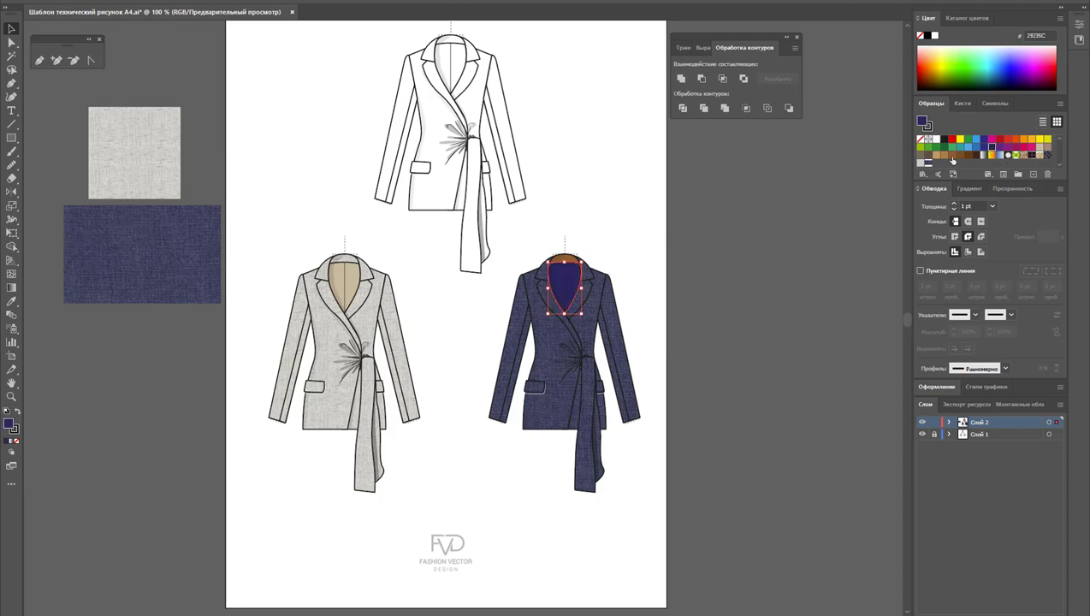
left_click(920, 157)
left_click(794, 273)
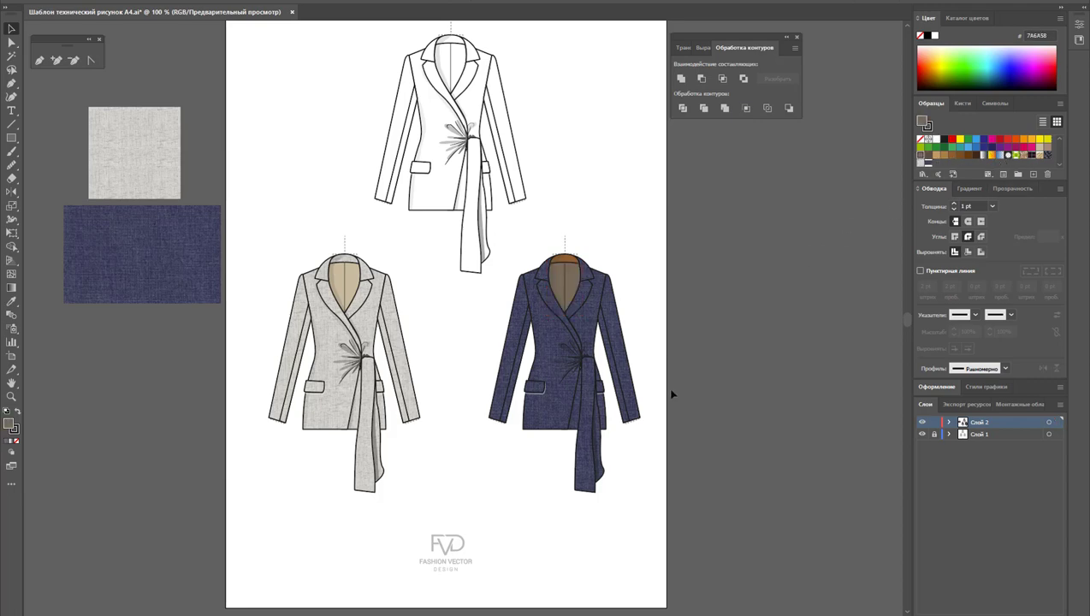
Remove the stroke from the pocket flaps on both lower jackets
left_click(544, 396)
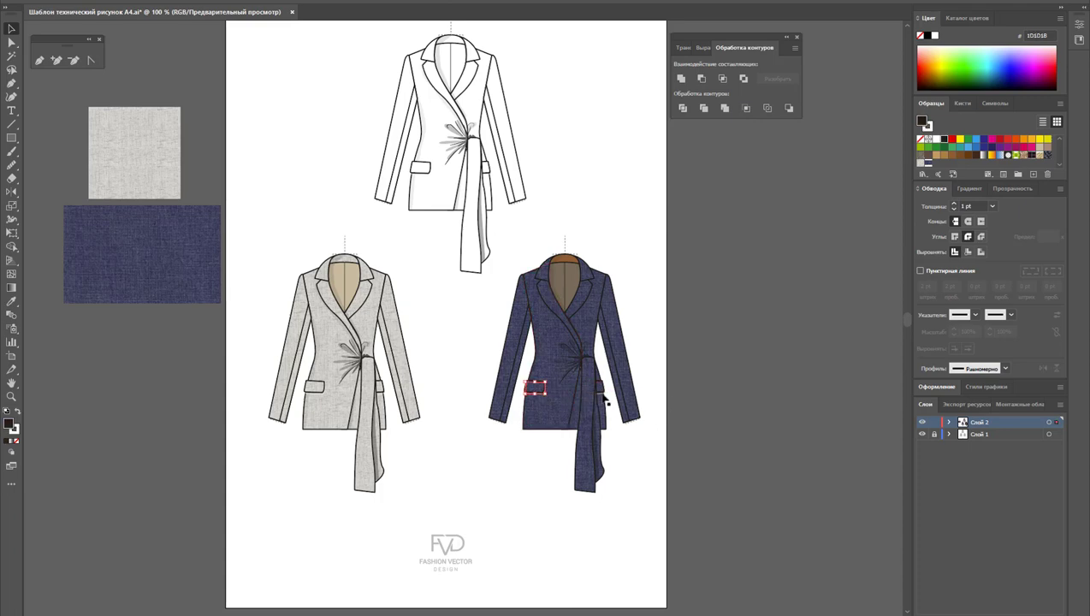
left_click(12, 395)
left_click(444, 387)
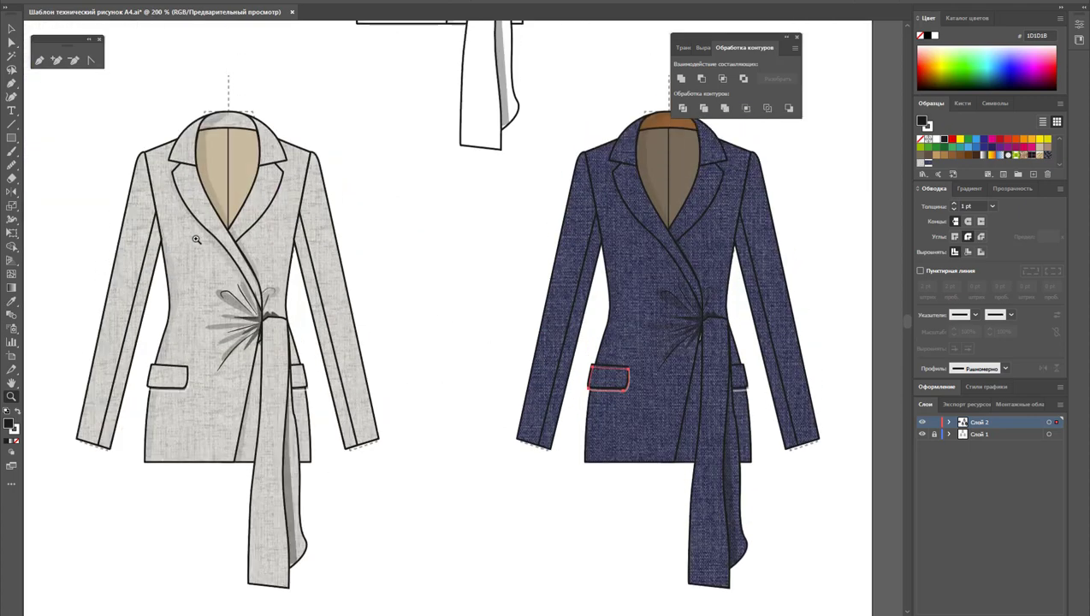
left_click(11, 28)
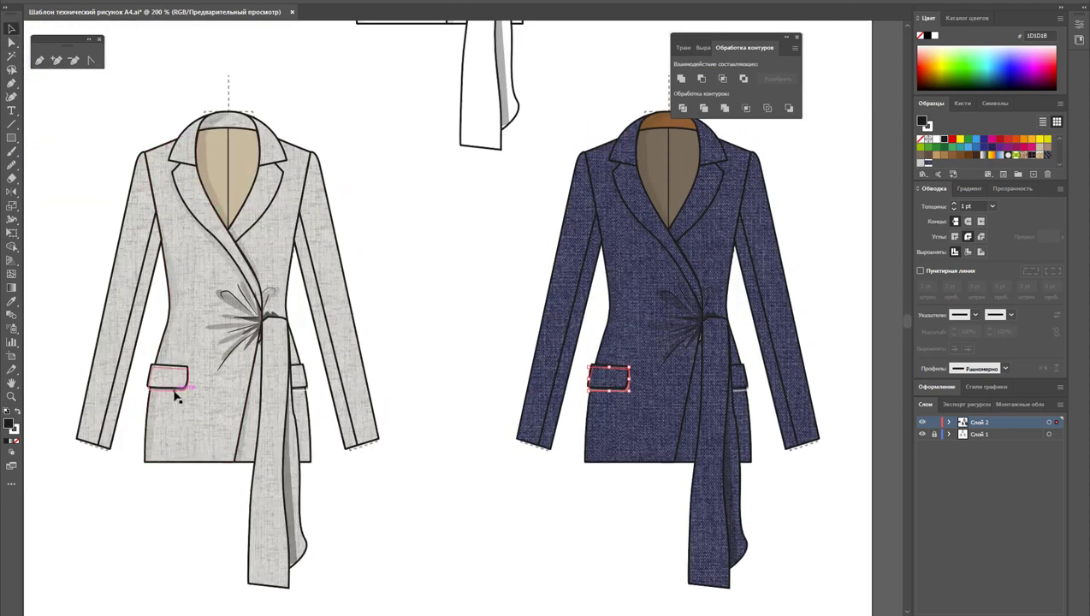
left_click(171, 381, "shift")
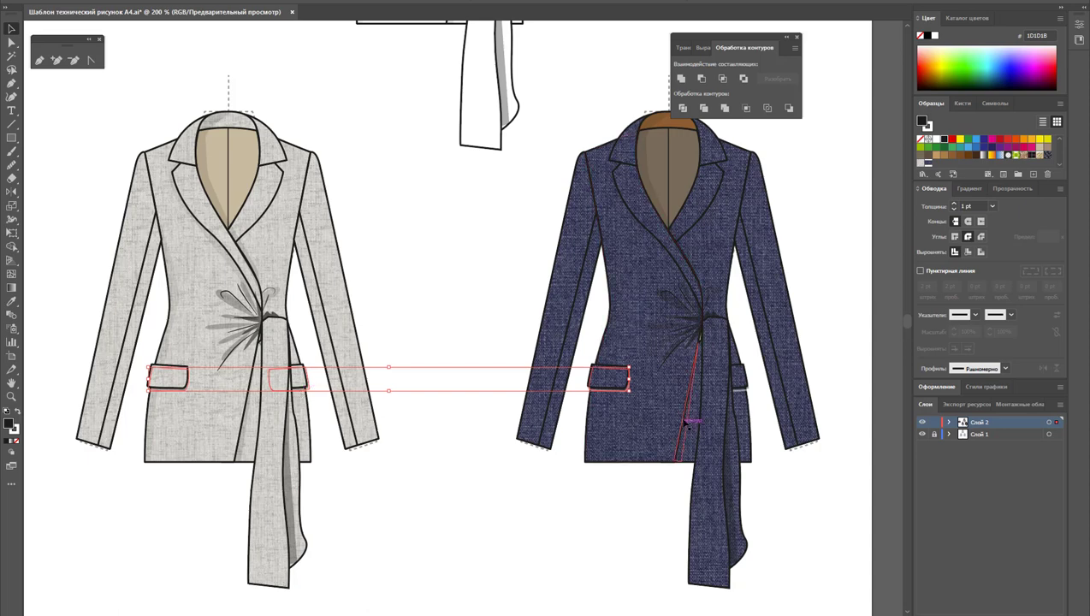
left_click(731, 378, "shift")
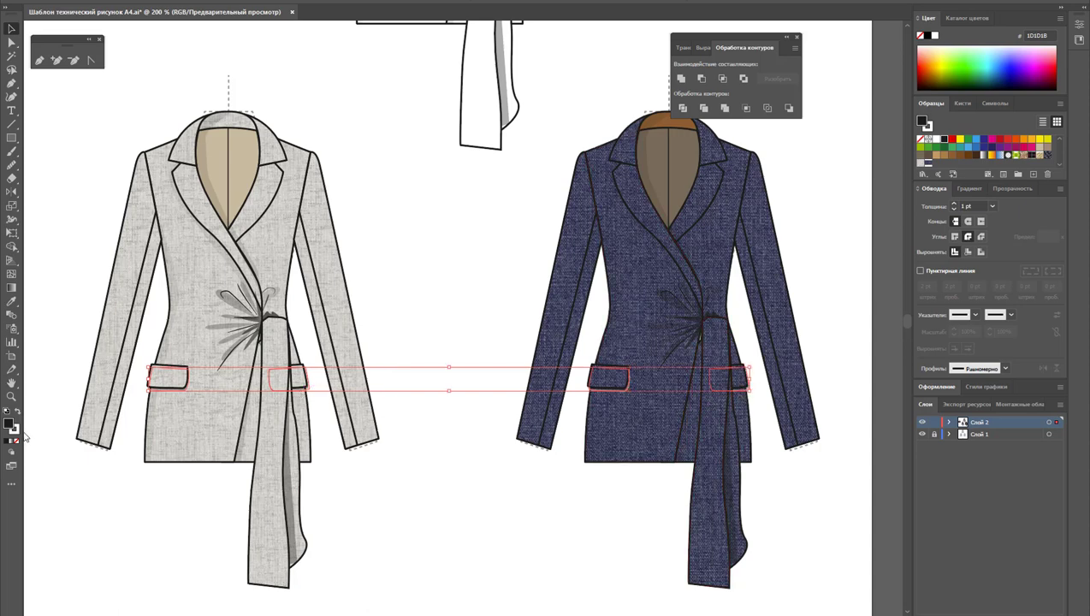
left_click(16, 441)
left_click(444, 533)
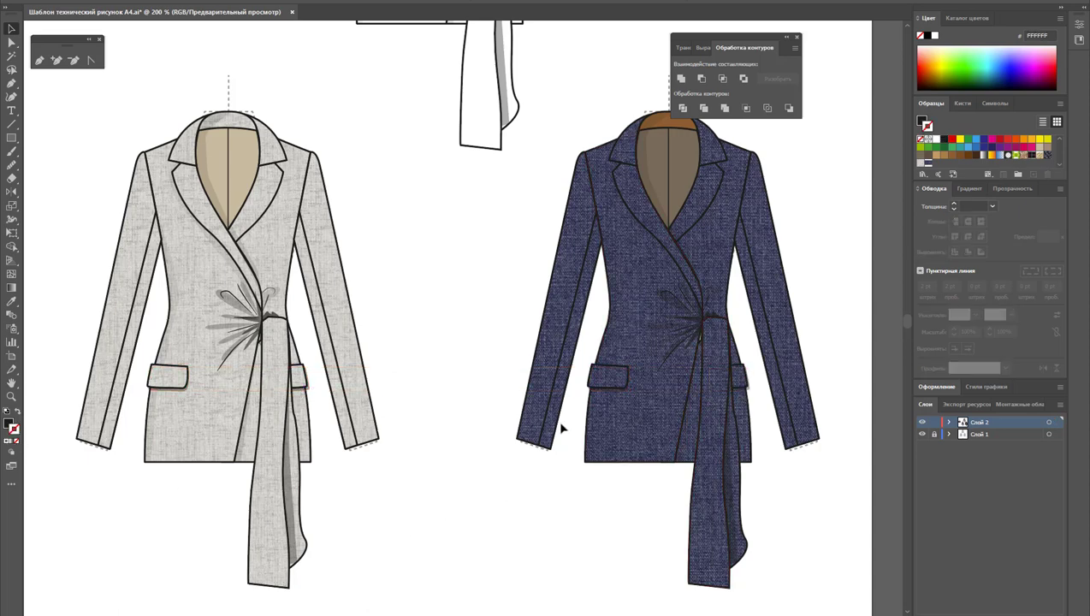
Copy a sampled stroke style onto the navy jacket's front-edge line with the Eyedropper
scroll(636, 534, "up", 1)
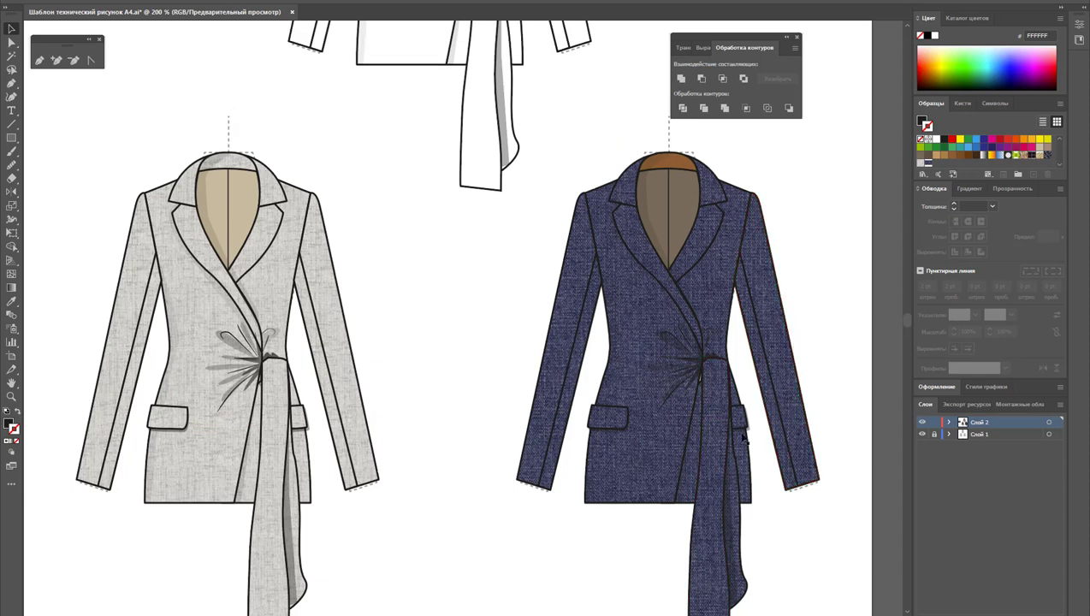
left_click(699, 381)
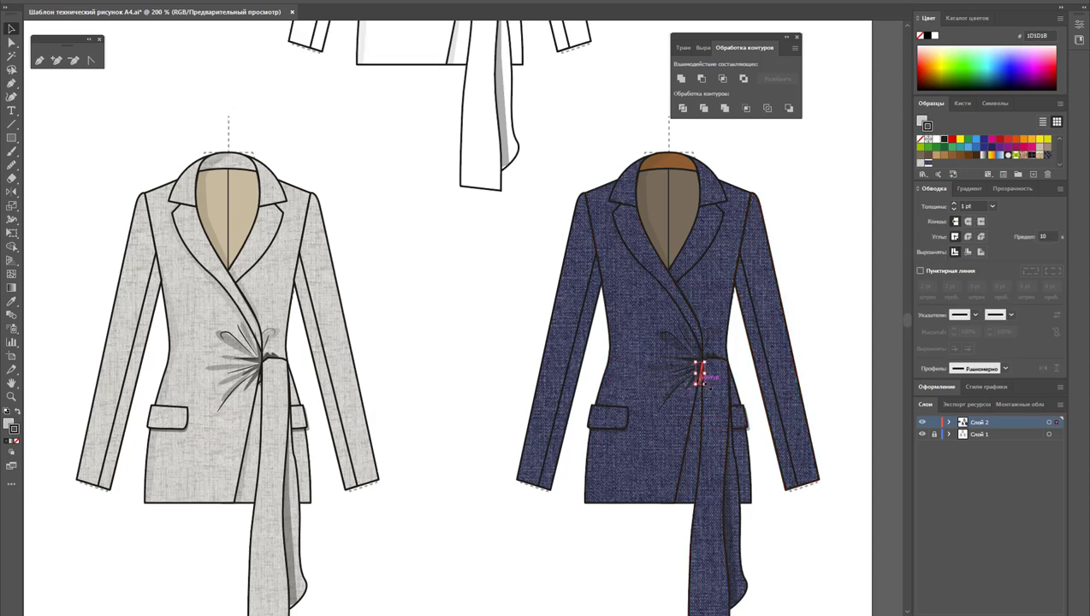
key("i")
left_click(649, 390)
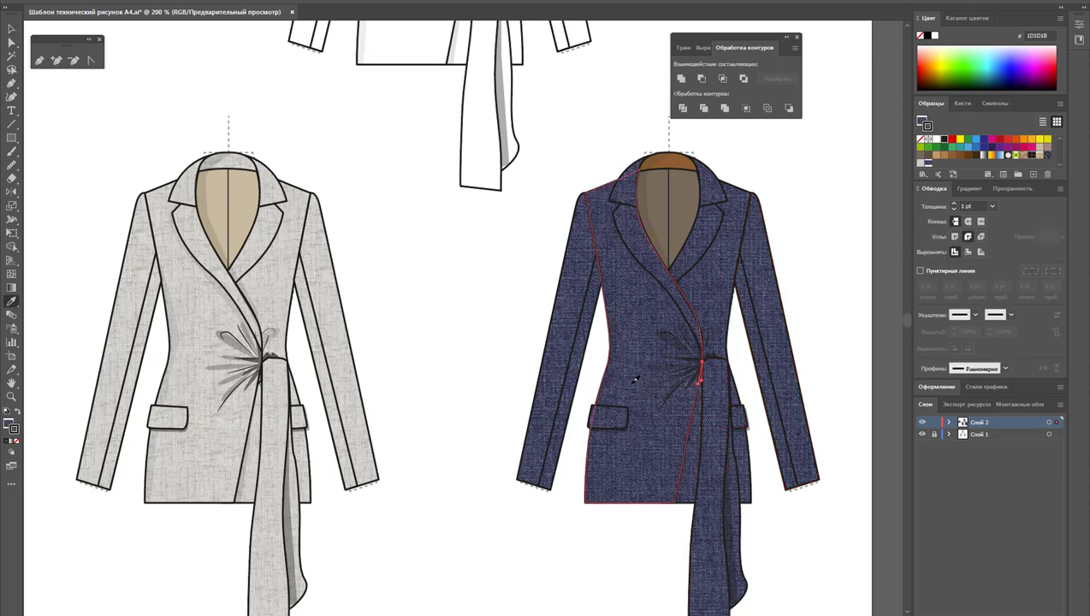
Change all the navy jacket's outlines to light grey
left_click(12, 29)
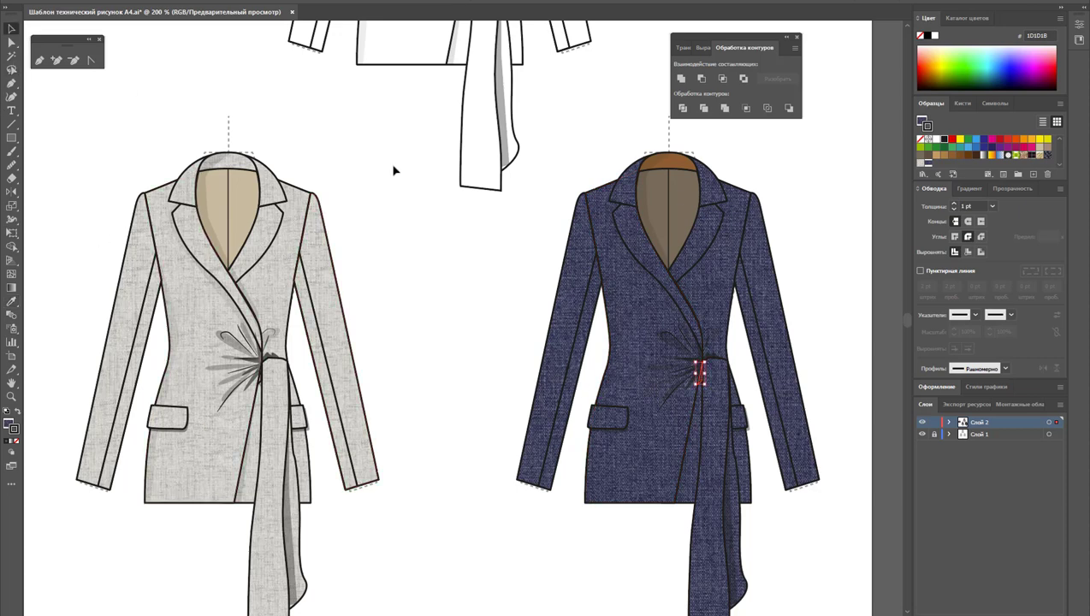
mouse_move(810, 154)
left_mouse_down()
mouse_move(610, 481)
mouse_move(545, 543)
left_mouse_up()
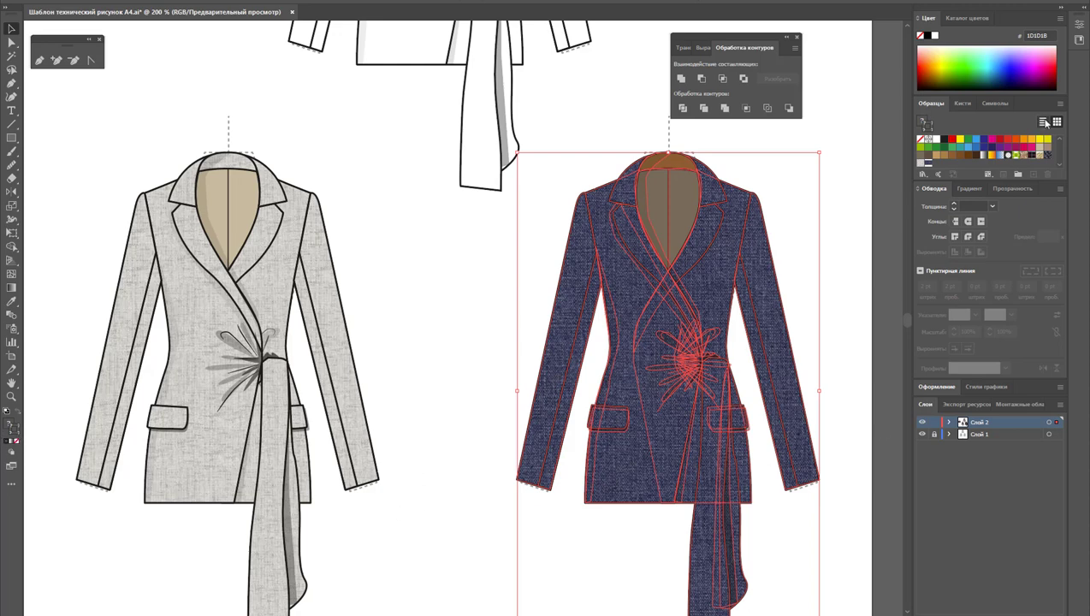
scroll(975, 163, "down", 2)
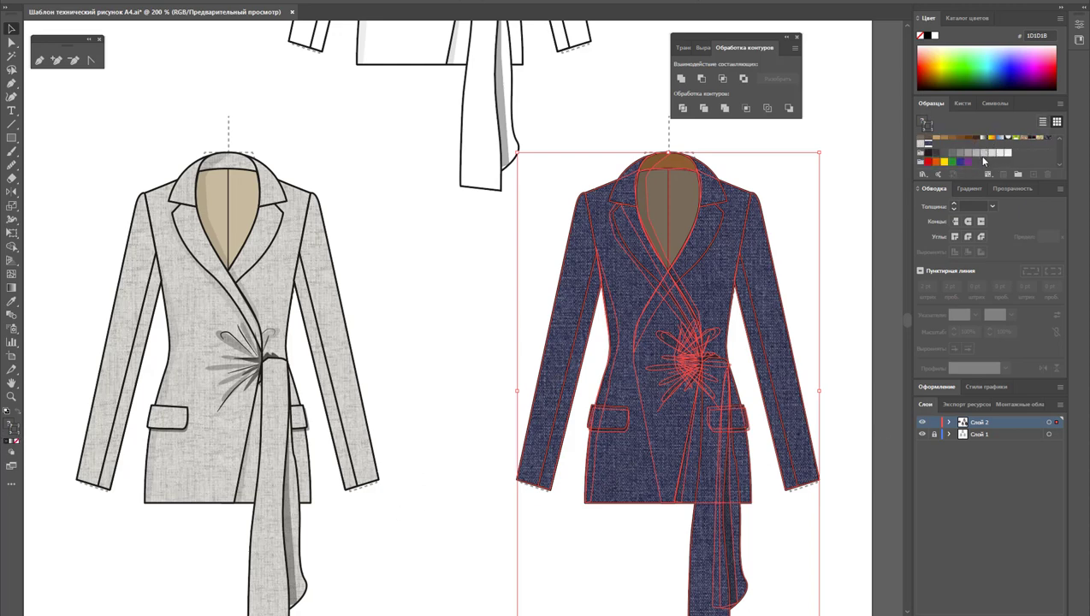
left_click(968, 152)
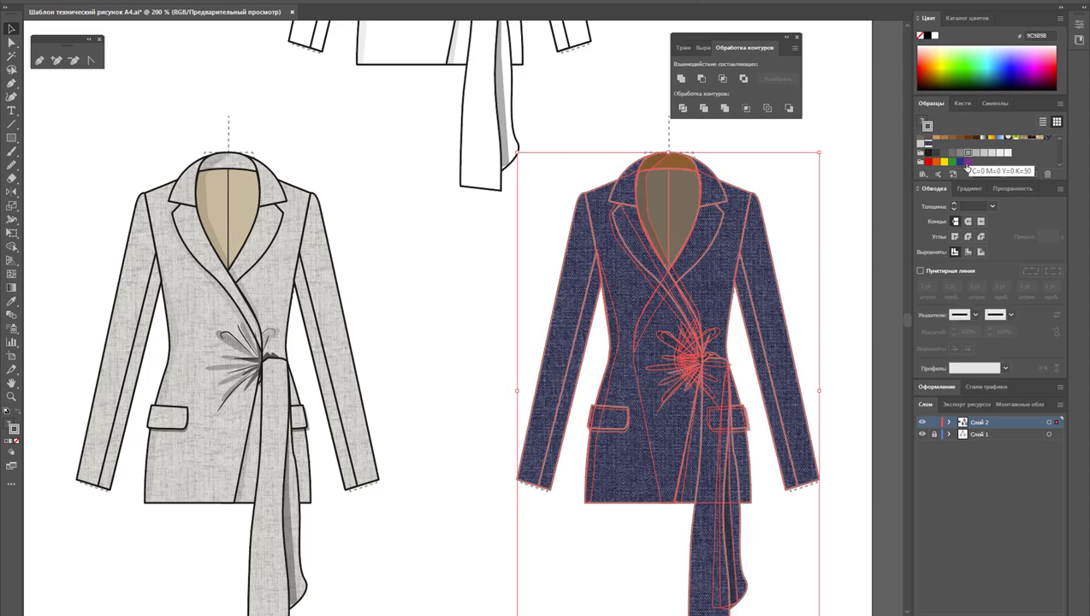
left_click(821, 239)
Remove the stroke from the navy jacket's waist gathers group in isolation mode
left_click(684, 359)
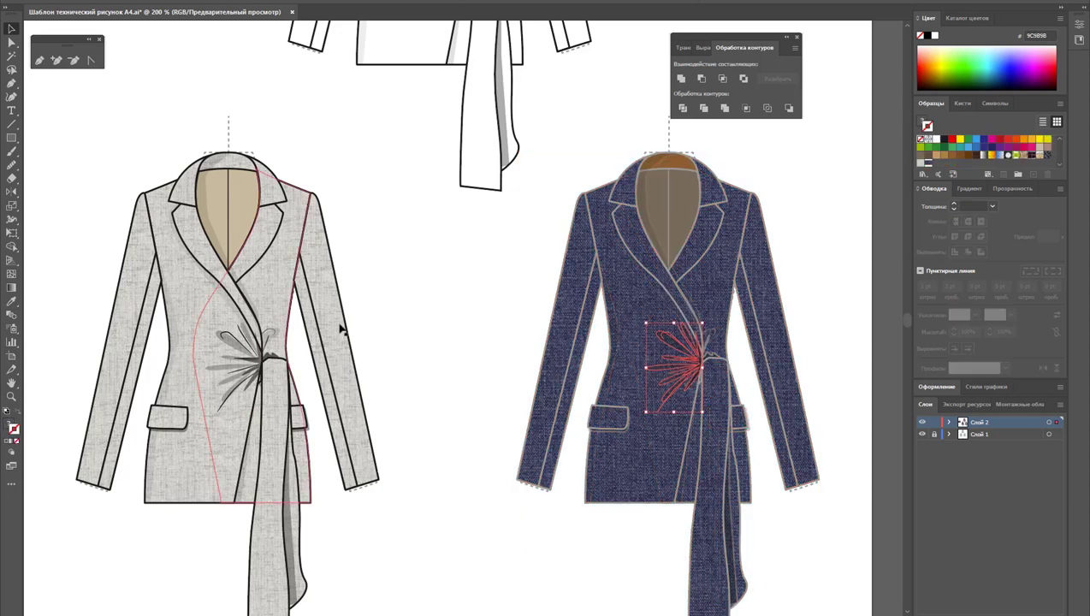
left_click(660, 377)
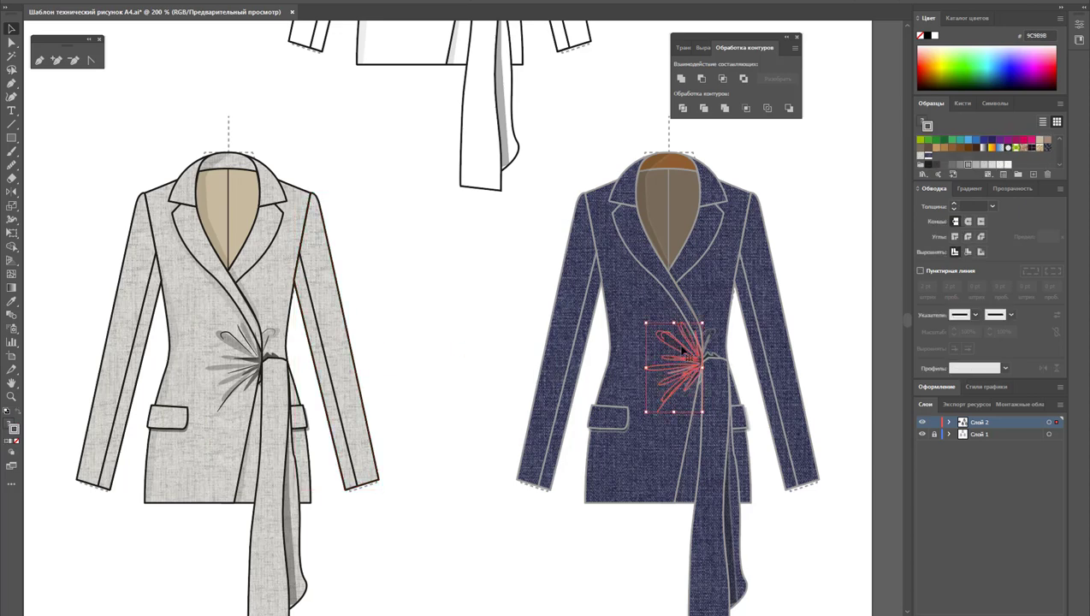
double_click(678, 355)
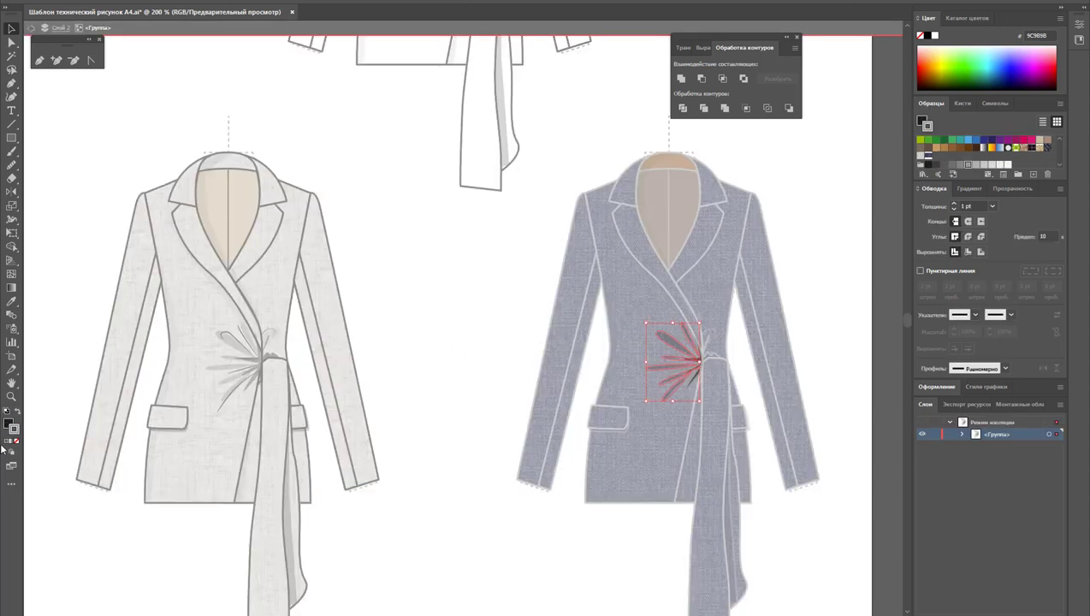
left_click(16, 441)
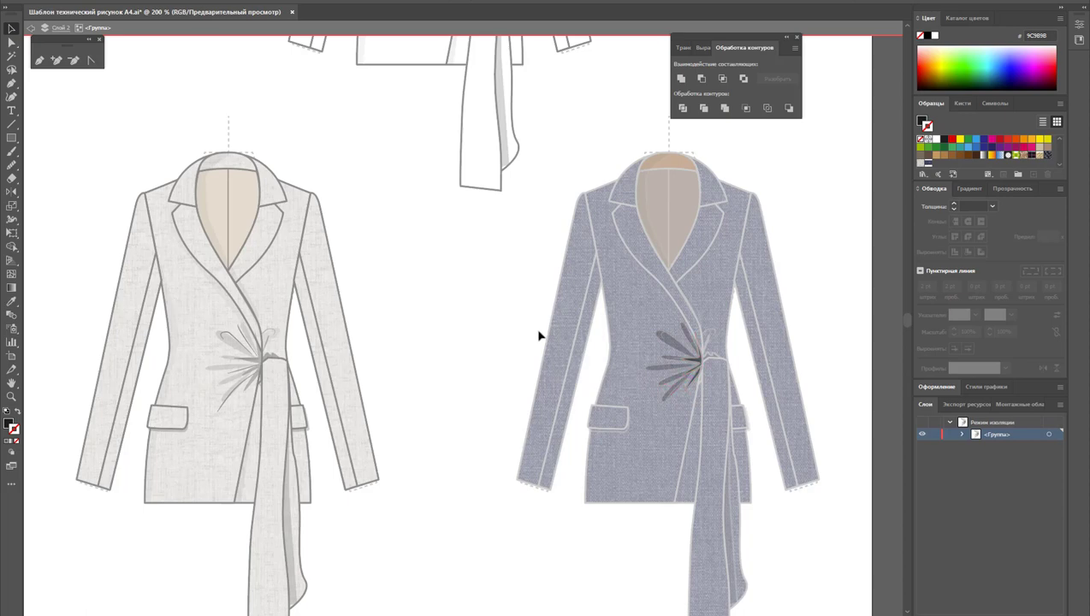
left_click(701, 366)
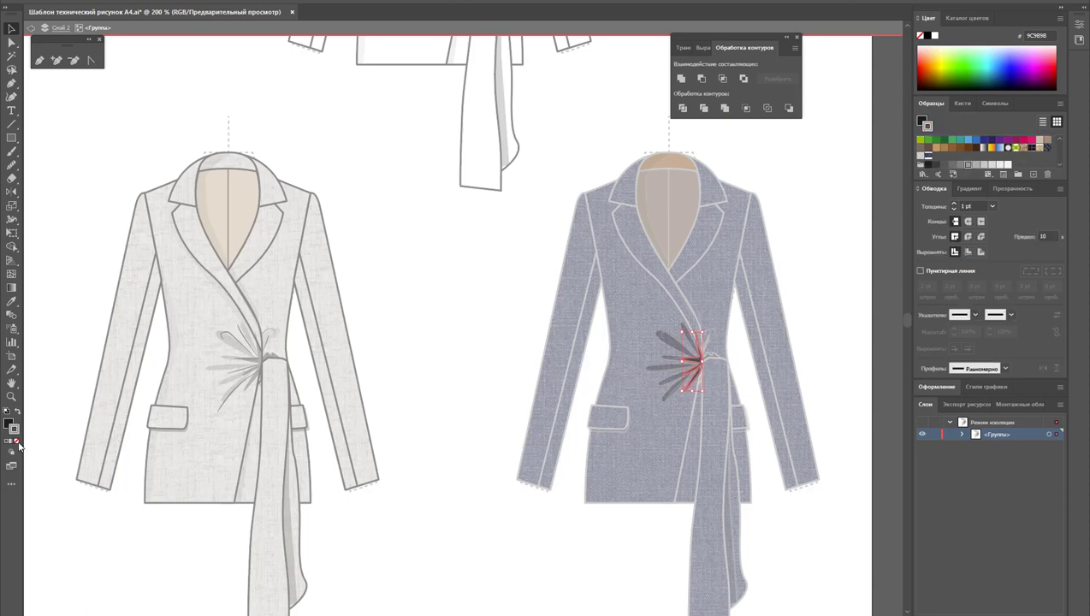
double_click(475, 316)
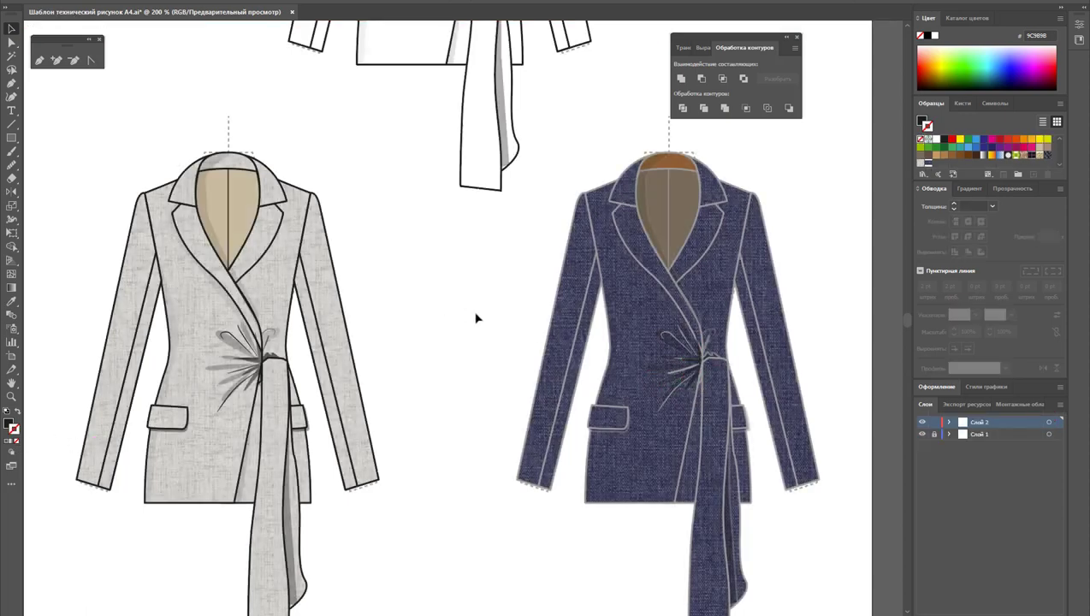
Inspect the gather strokes in isolation again, then return to the full artwork
left_click_drag(706, 407, 748, 420)
left_click(665, 349)
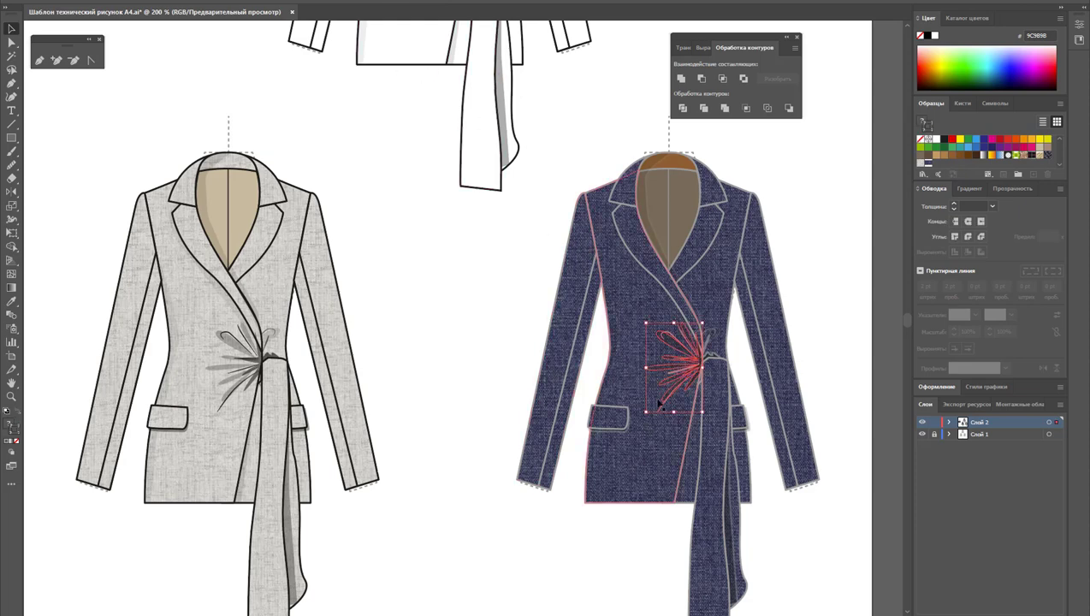
double_click(680, 351)
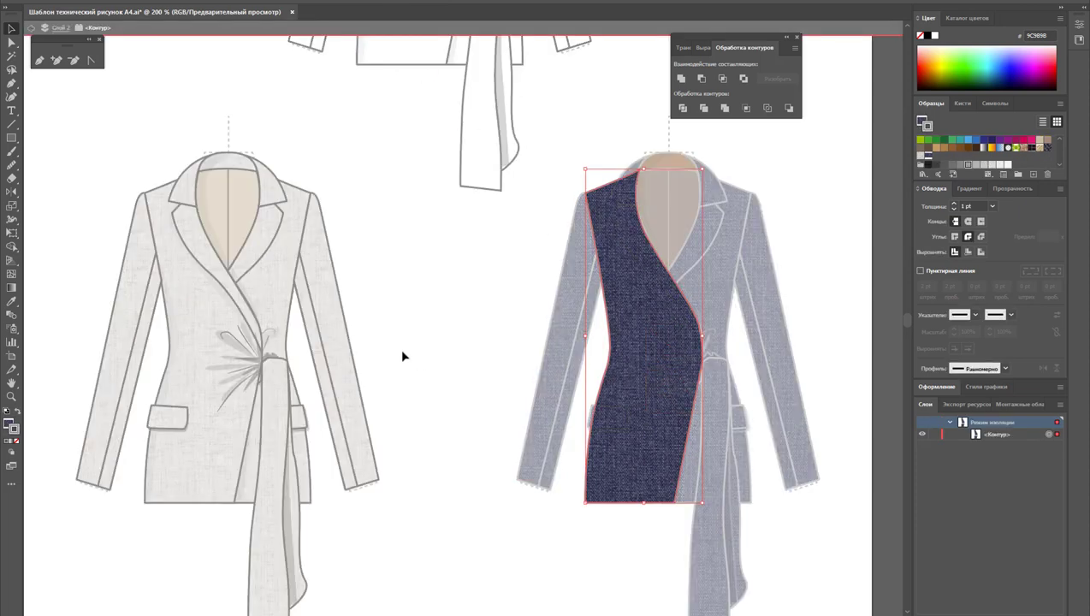
double_click(404, 355)
double_click(677, 349)
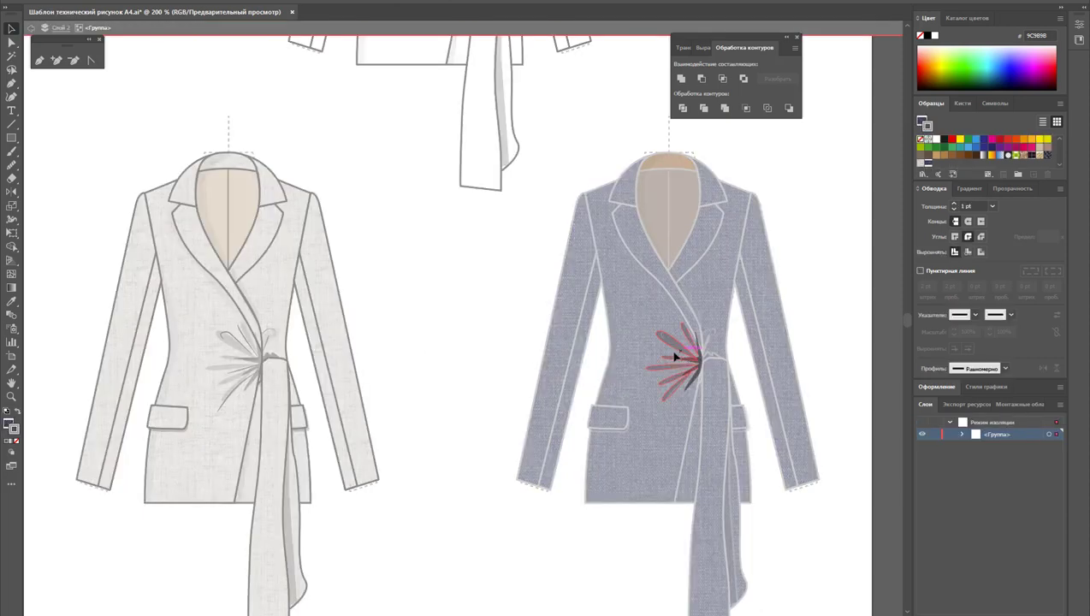
left_click(675, 355)
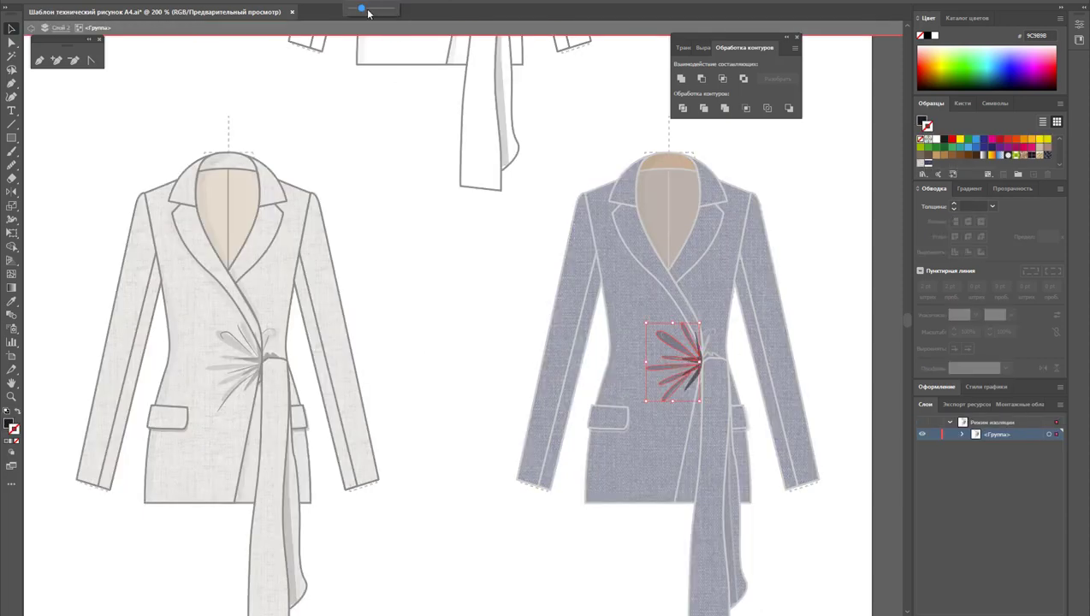
key("ctrl+shift+a")
double_click(445, 286)
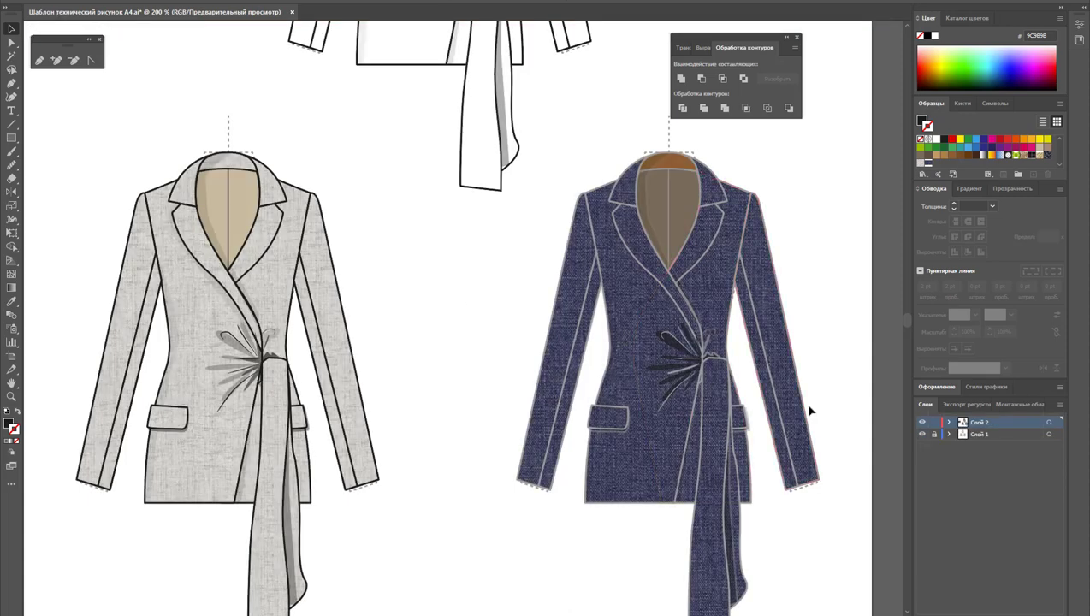
Set the stroke to None on the navy jacket's inner neck facing and lapel
left_click(643, 212)
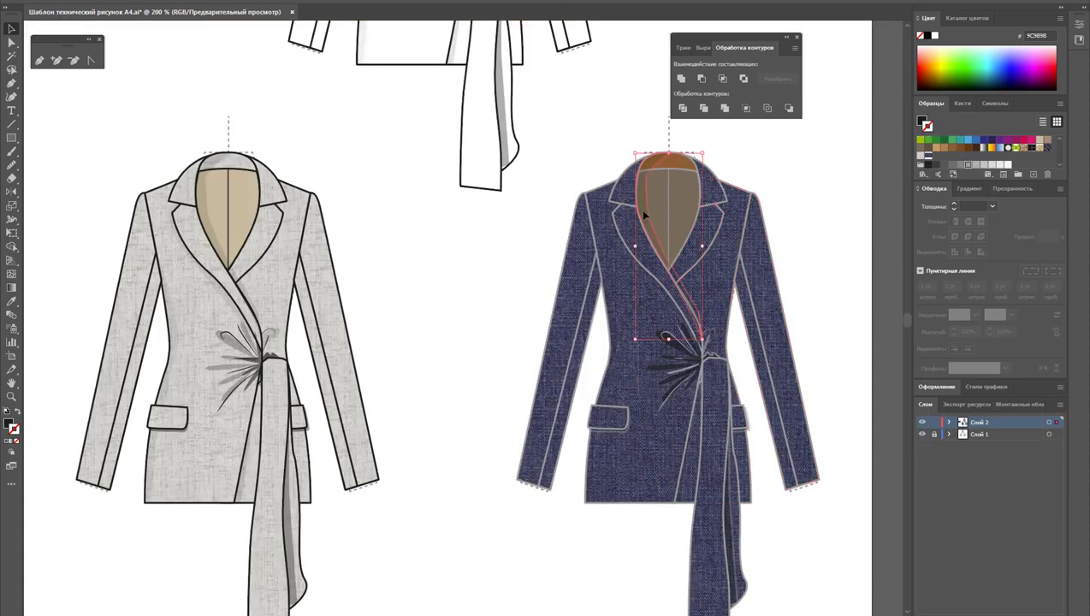
left_click(16, 442)
left_click(429, 283)
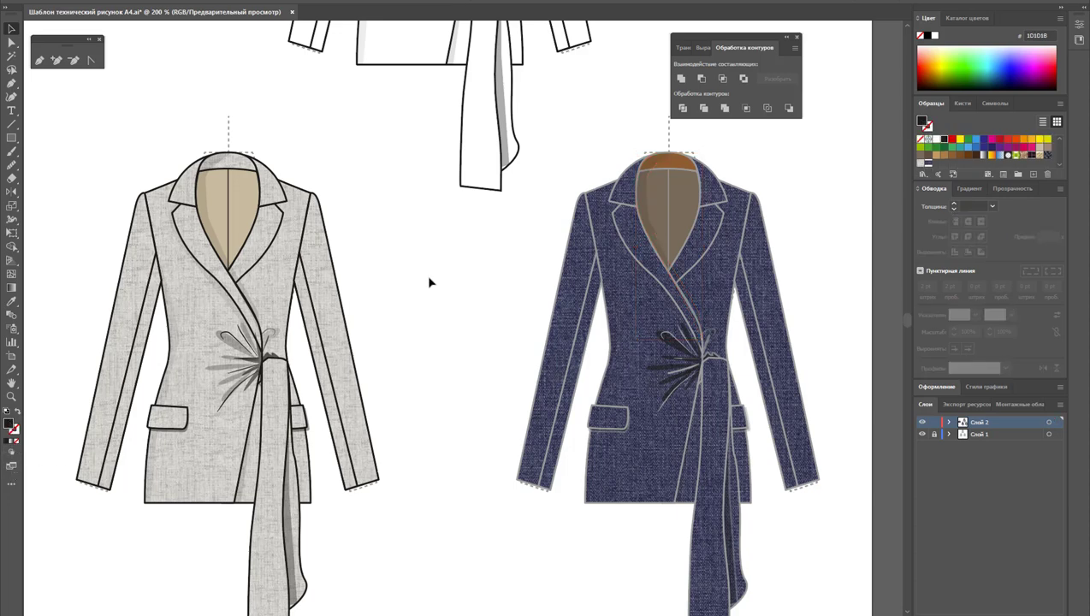
left_click(642, 198)
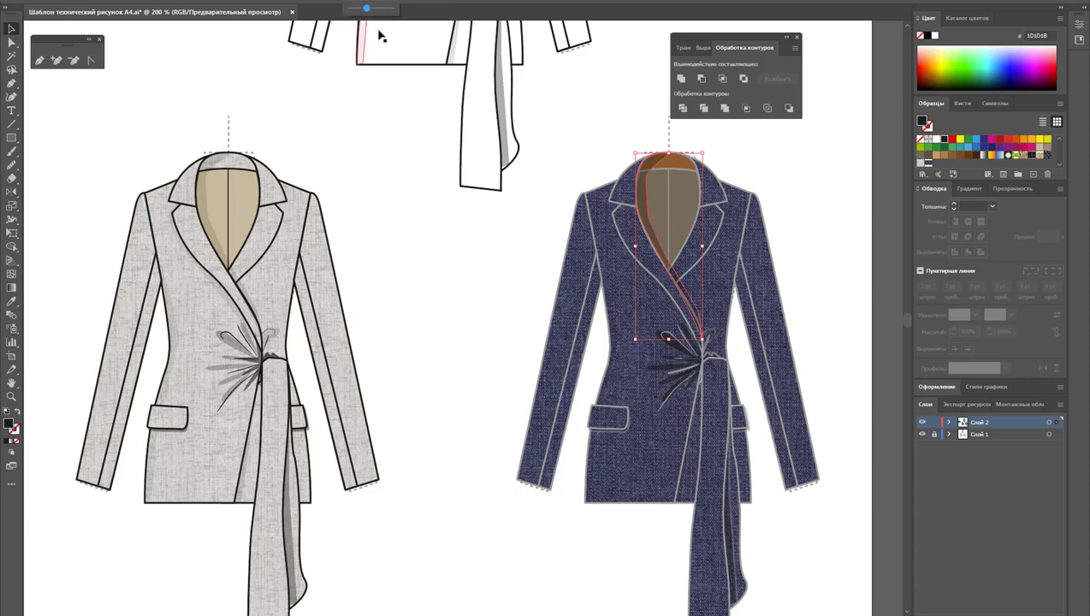
left_click(471, 261)
left_click(653, 287)
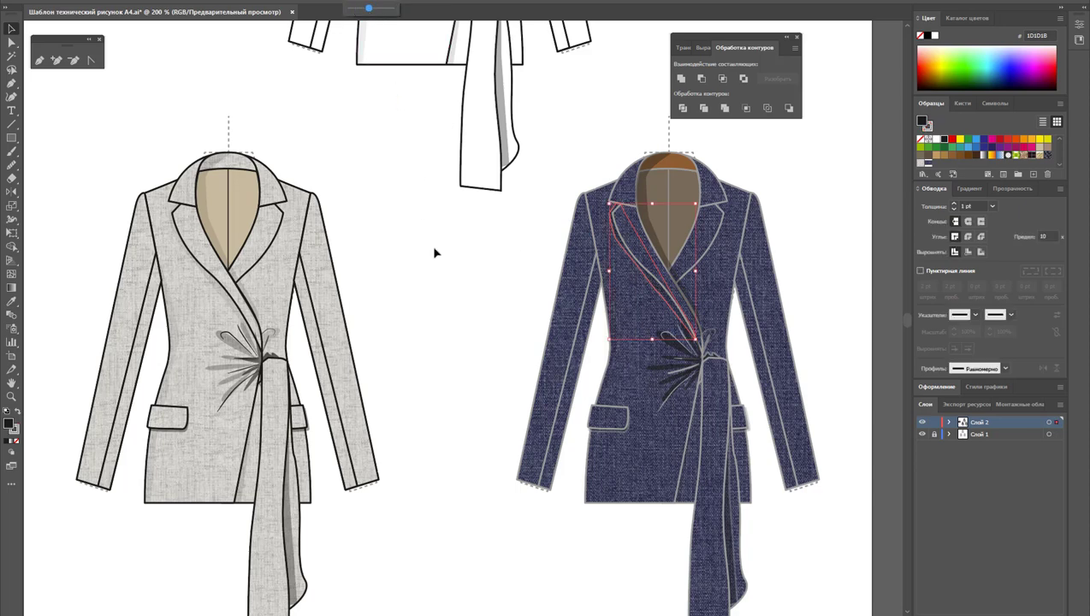
left_click(439, 278)
left_click(658, 295)
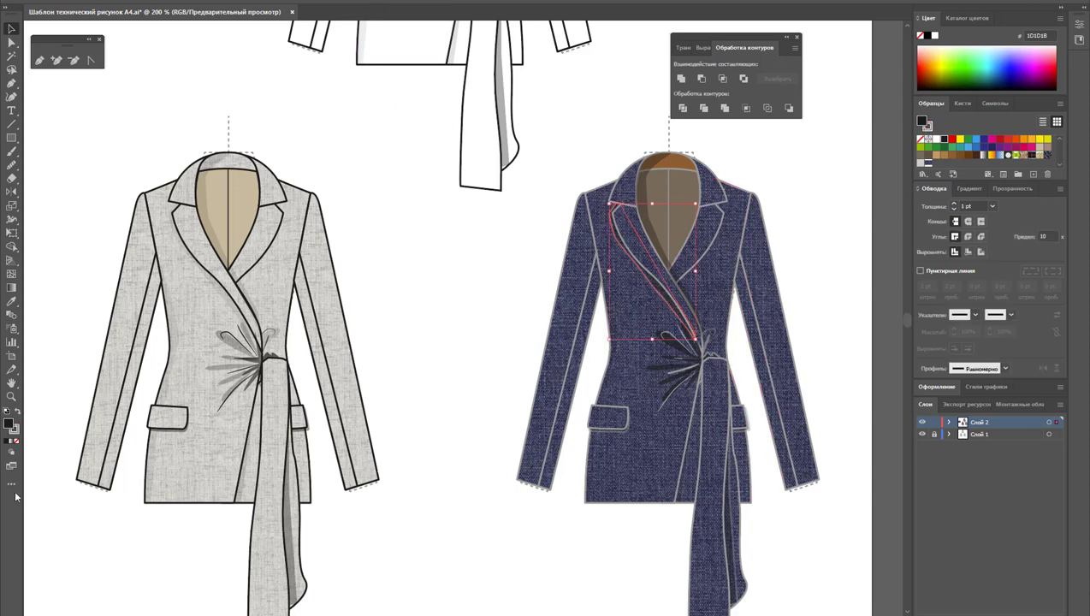
left_click(15, 430)
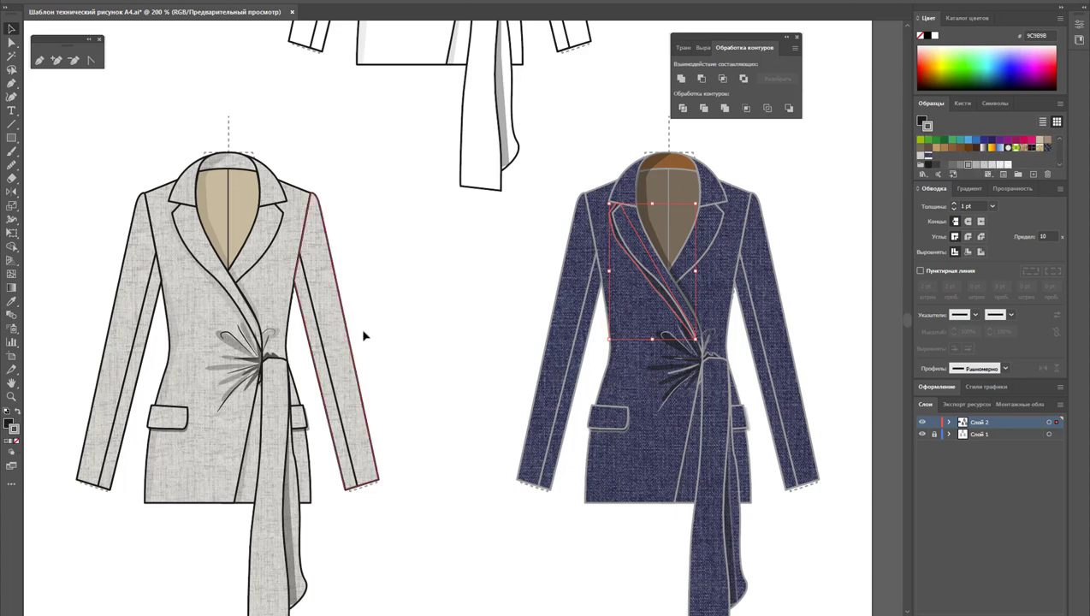
left_click(479, 299)
Darken the navy jacket's lapel shading by raising its opacity
left_click(697, 311)
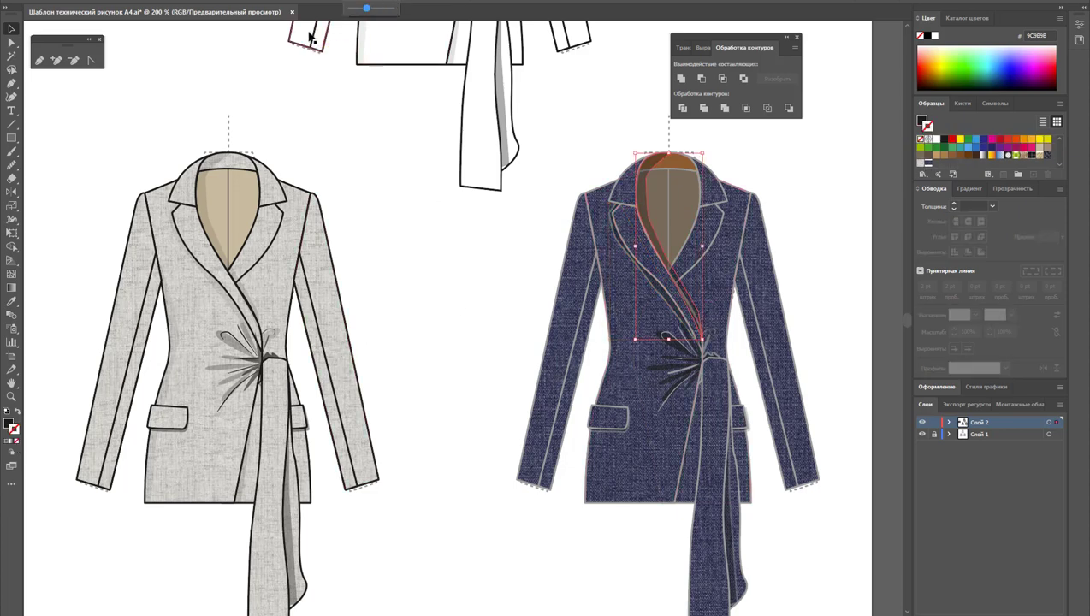
left_click_drag(368, 7, 376, 7)
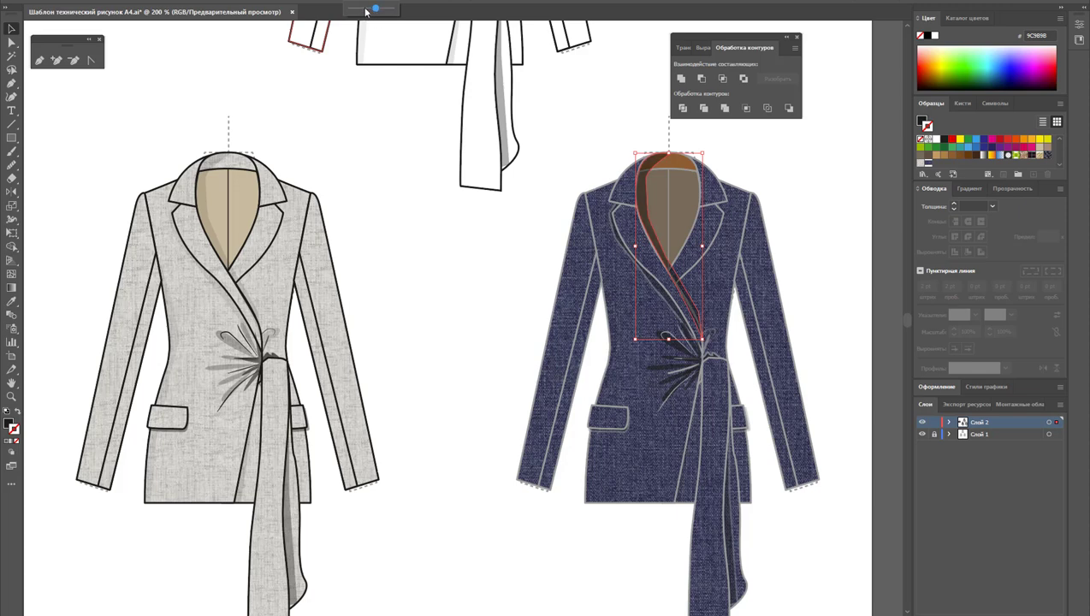
left_click(422, 236)
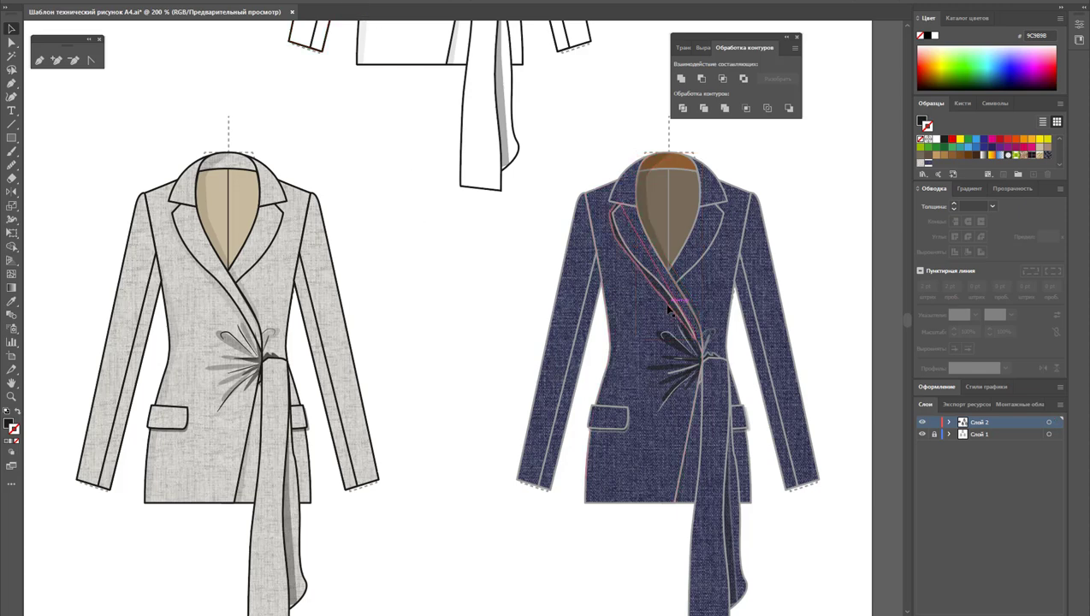
Remove the outlines from the second lapel path and the narrow wrap-front path
left_click(670, 311)
left_click(15, 441)
left_click(691, 440)
left_click(16, 441)
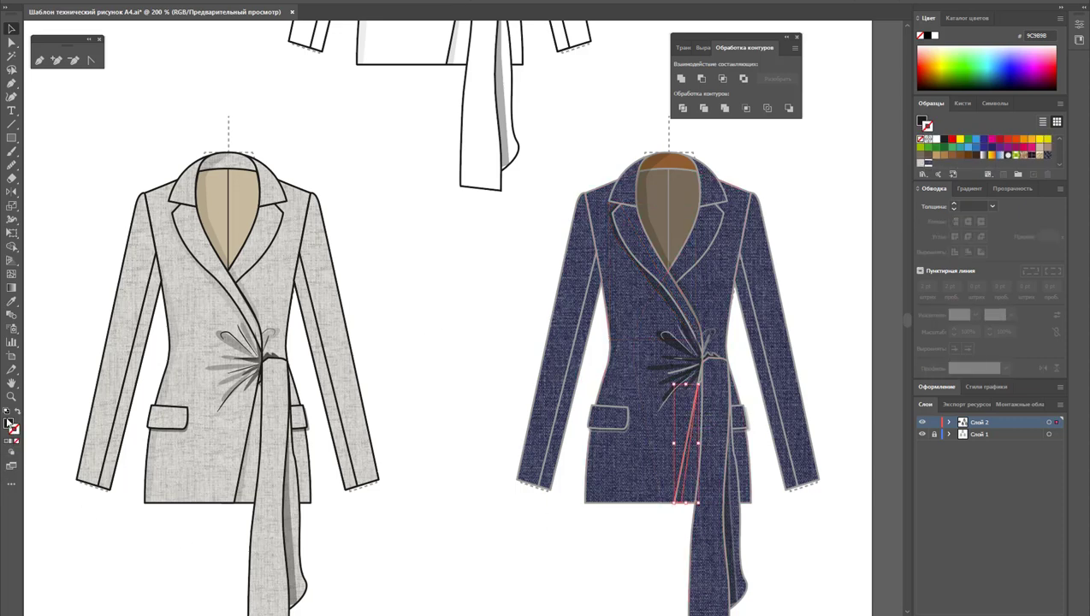
left_click(7, 424)
left_click(411, 175)
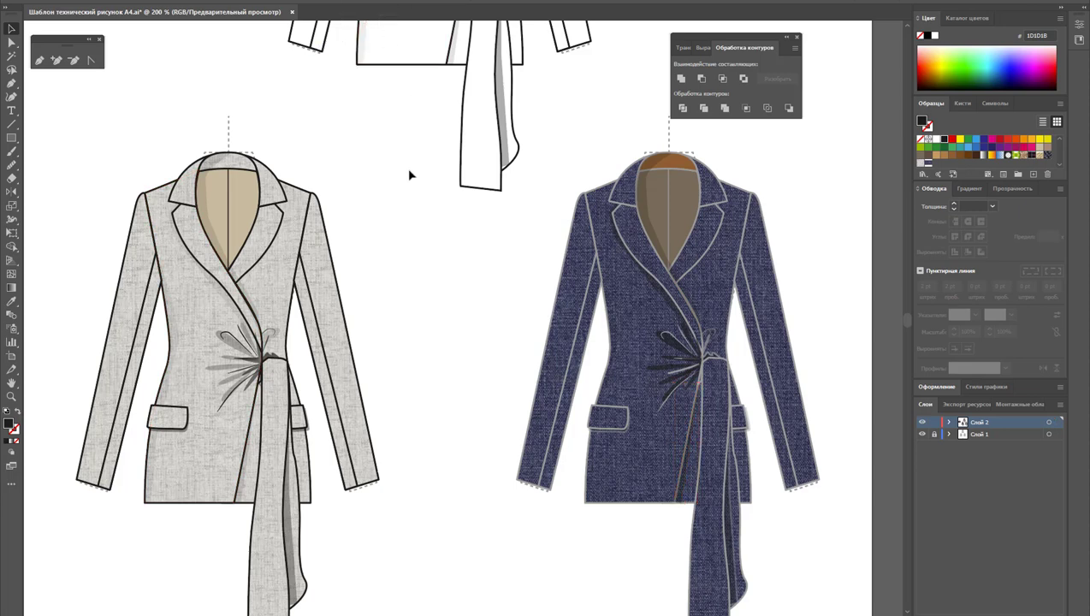
Remove the outlines from both pocket flaps and the left front panel
left_click(622, 427)
left_click(741, 432, "shift")
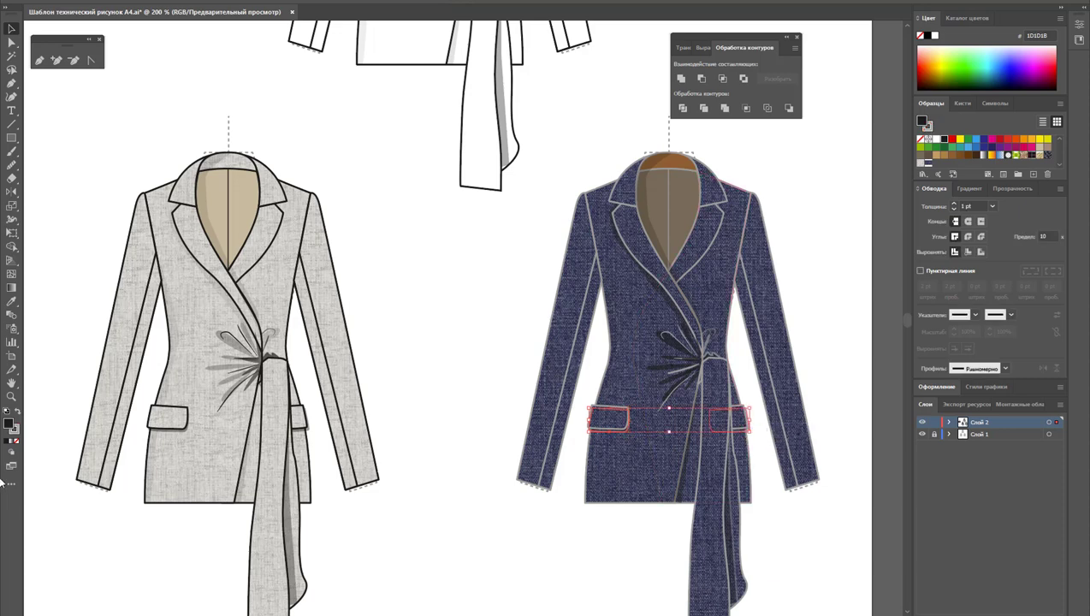
left_click(15, 440)
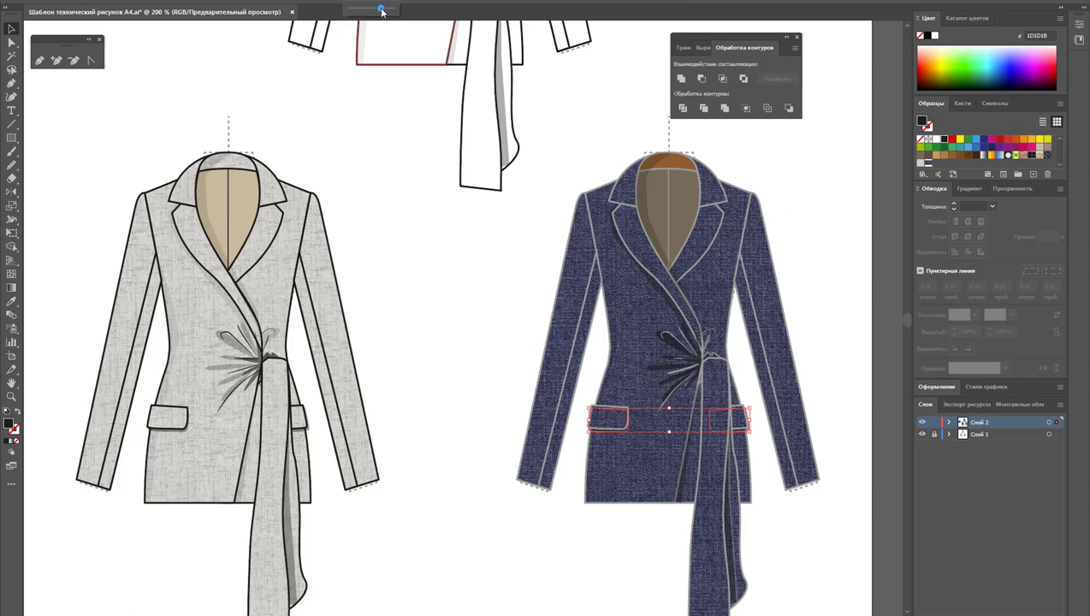
left_click(458, 318)
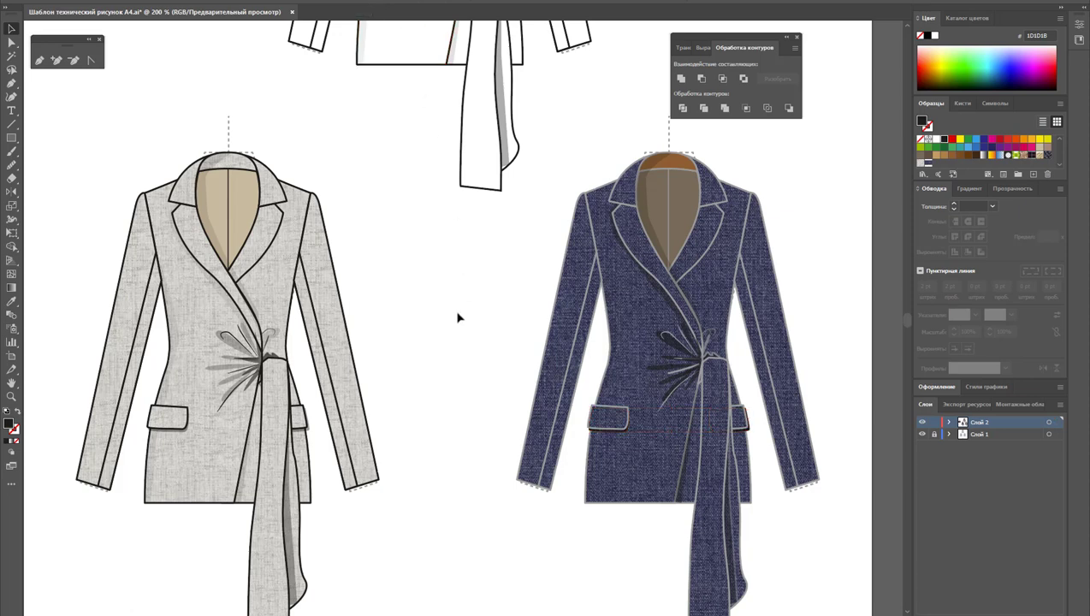
left_click(610, 315)
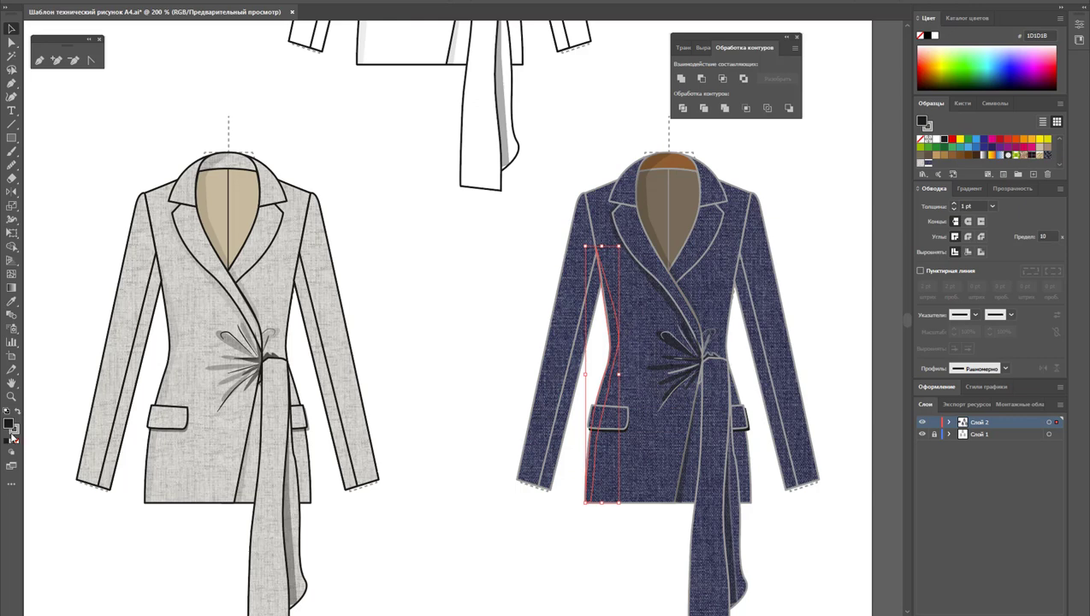
left_click(14, 439)
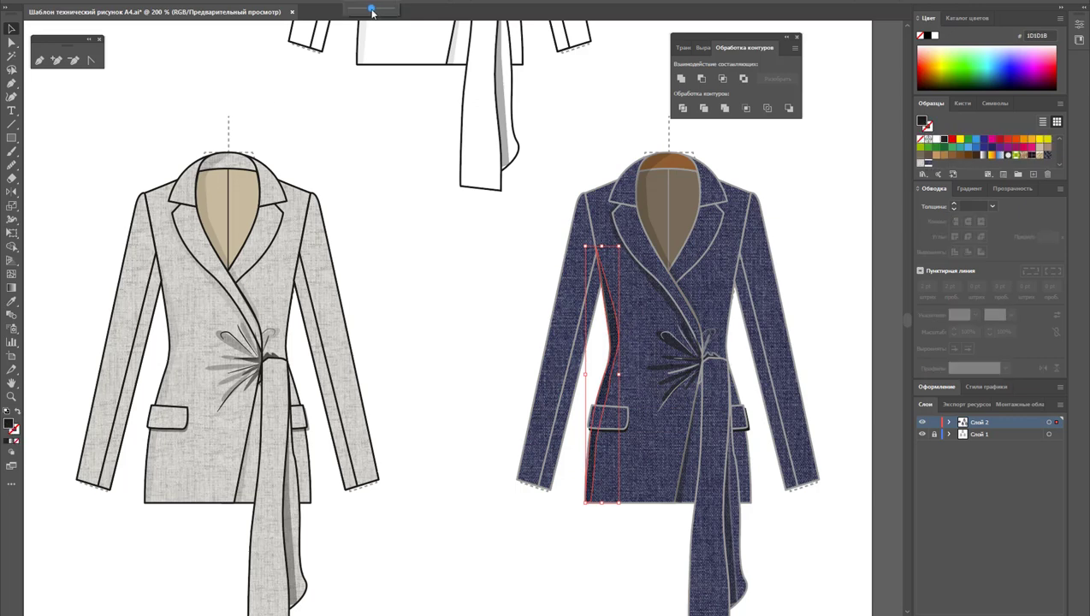
left_click(408, 265)
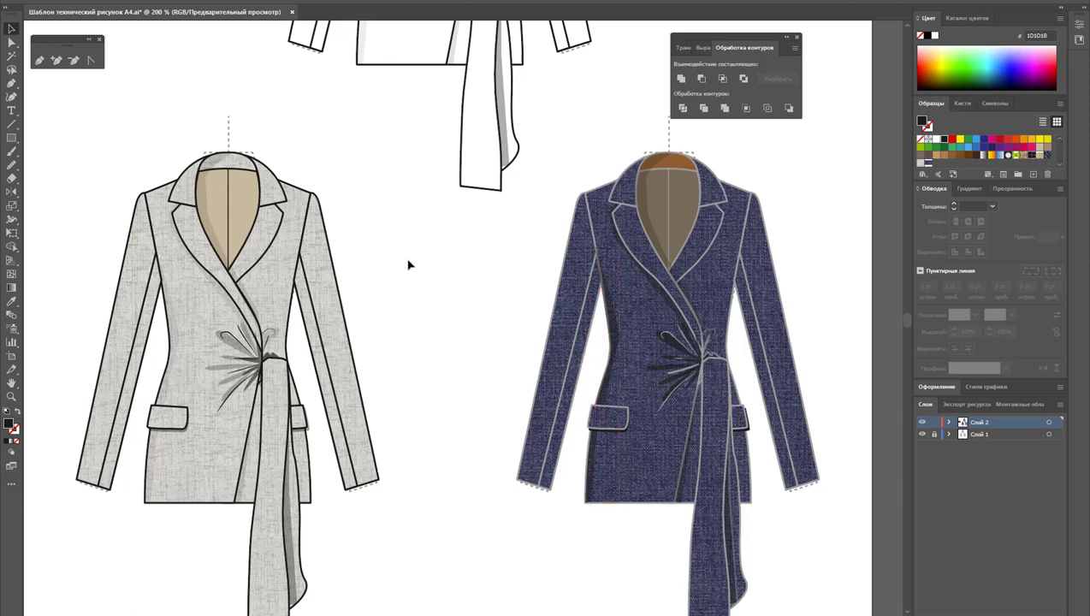
Remove the belt strip's outline, then fit the whole A4 sheet in view
left_click(723, 510)
left_click(15, 431)
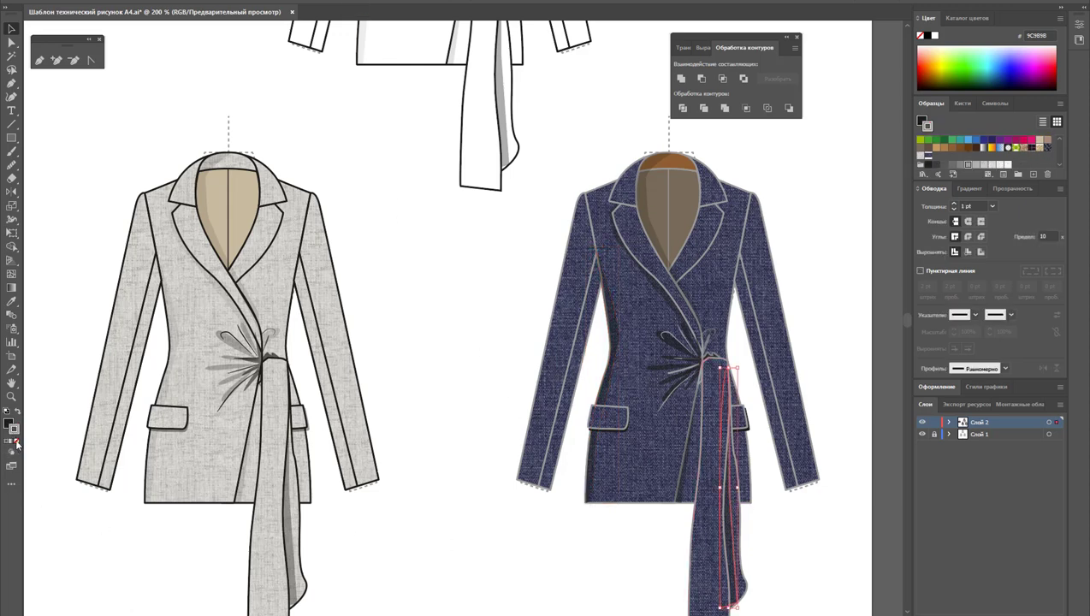
left_click(462, 420)
left_click(638, 449)
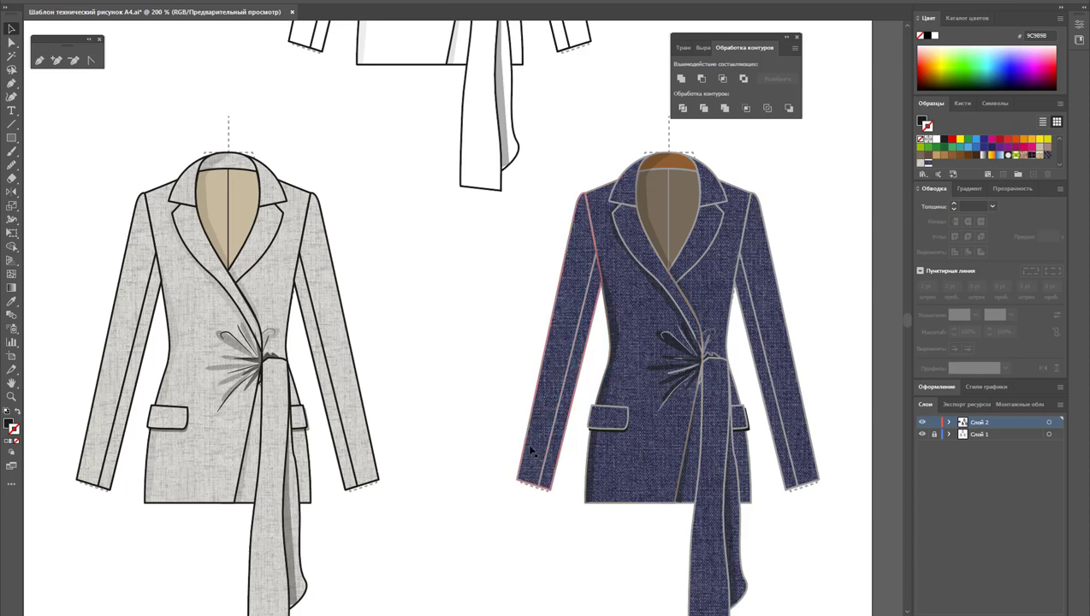
left_click(603, 275)
left_click(702, 295)
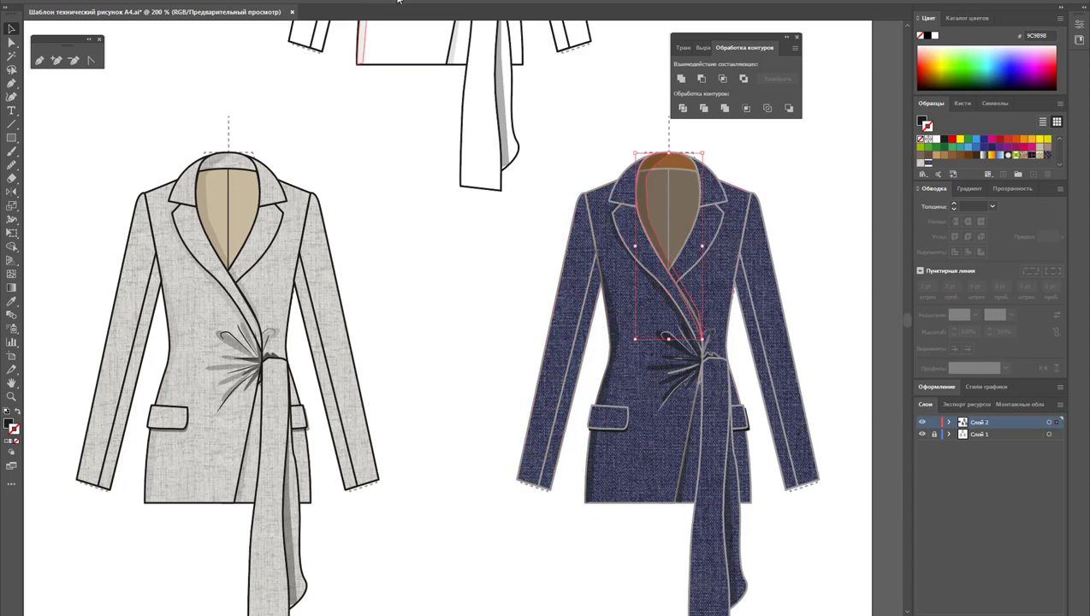
left_click(389, 89)
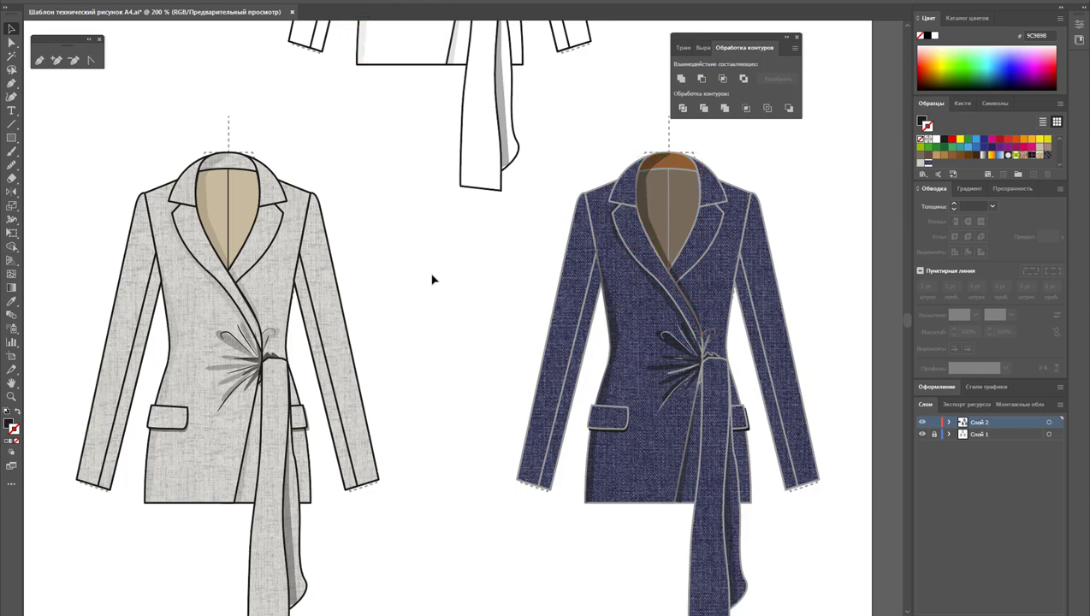
key("ctrl+0")
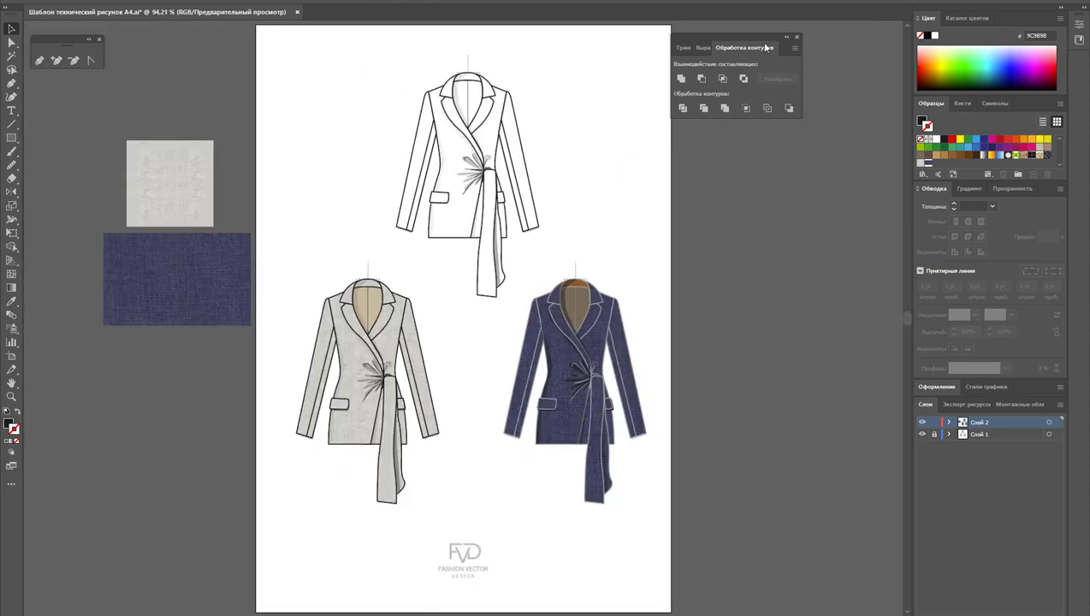
Close the Pathfinder panel and delete the two fabric swatch rectangles from the pasteboard
left_click(796, 40)
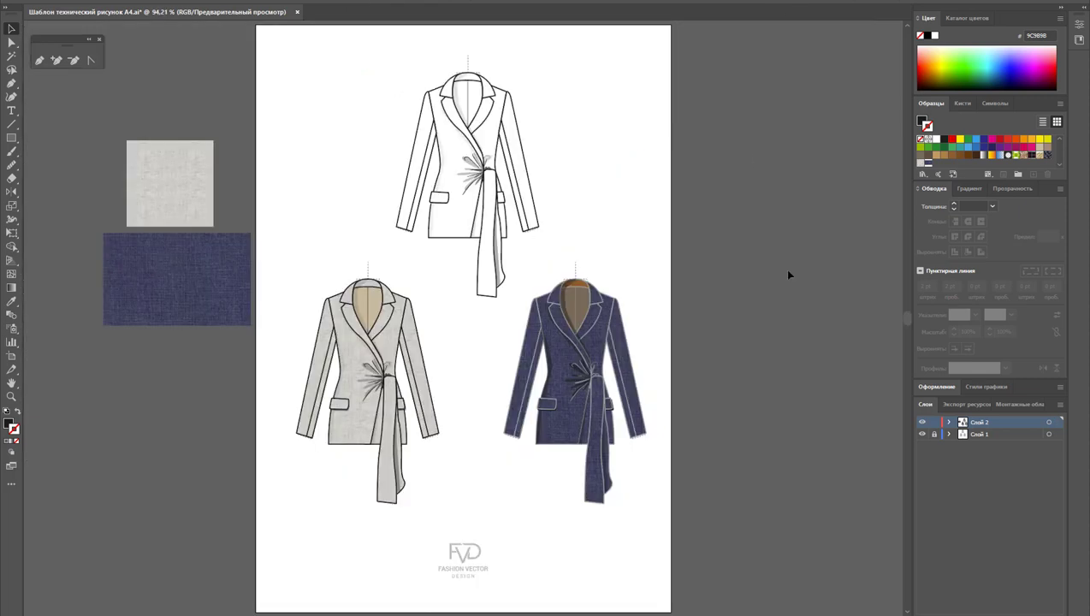
left_click(565, 300)
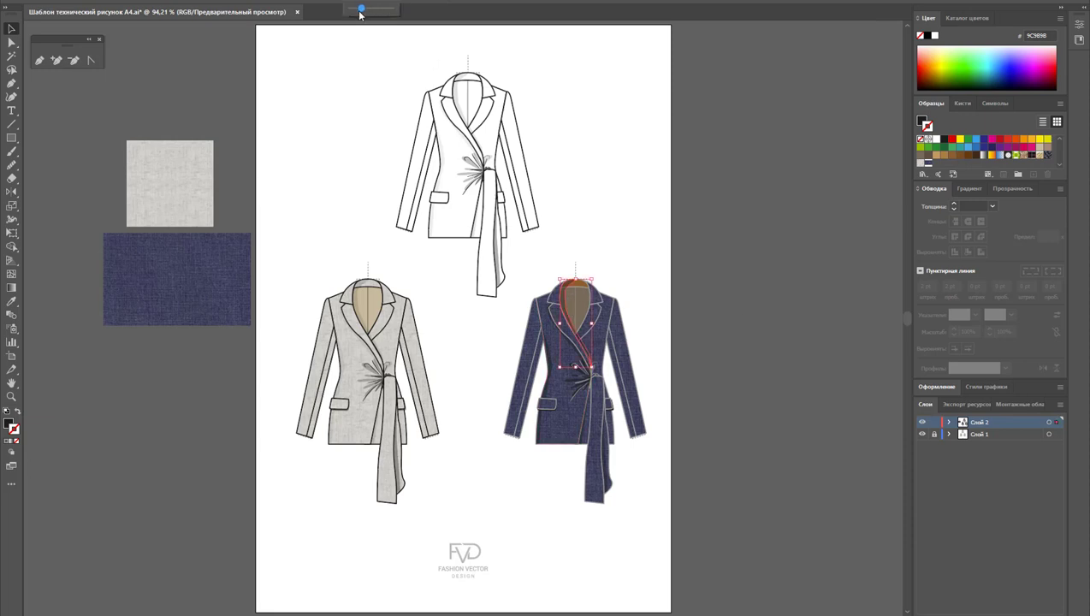
left_click(601, 153)
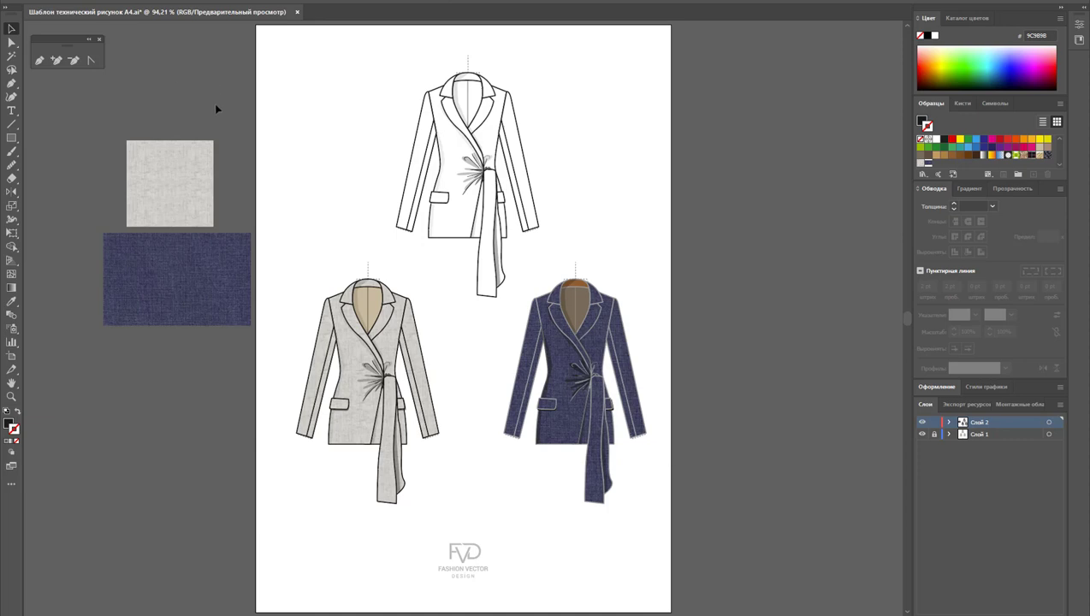
left_click_drag(215, 109, 151, 278)
key("Delete")
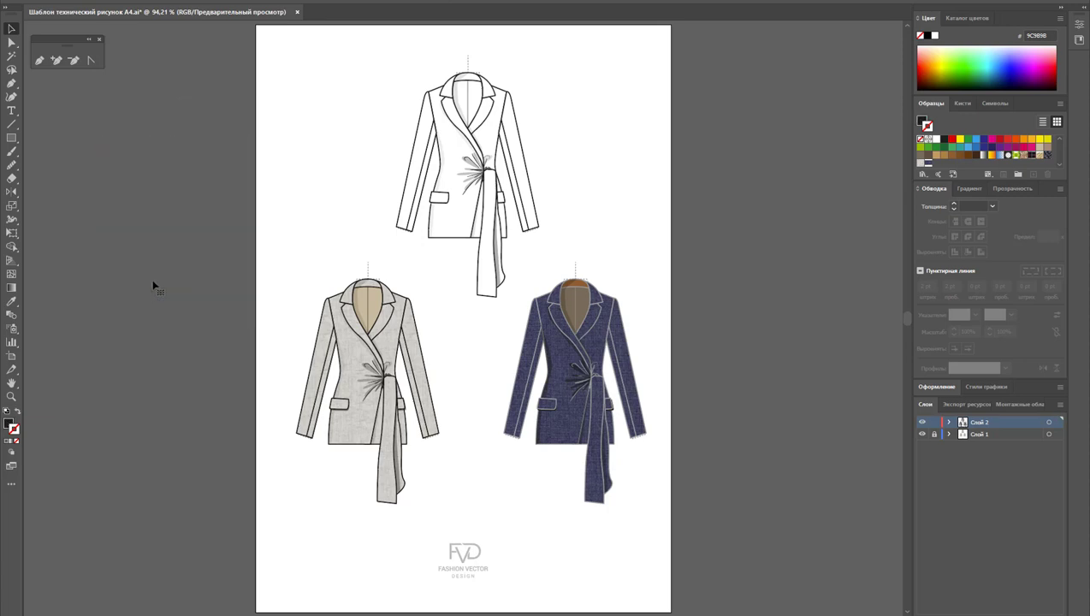